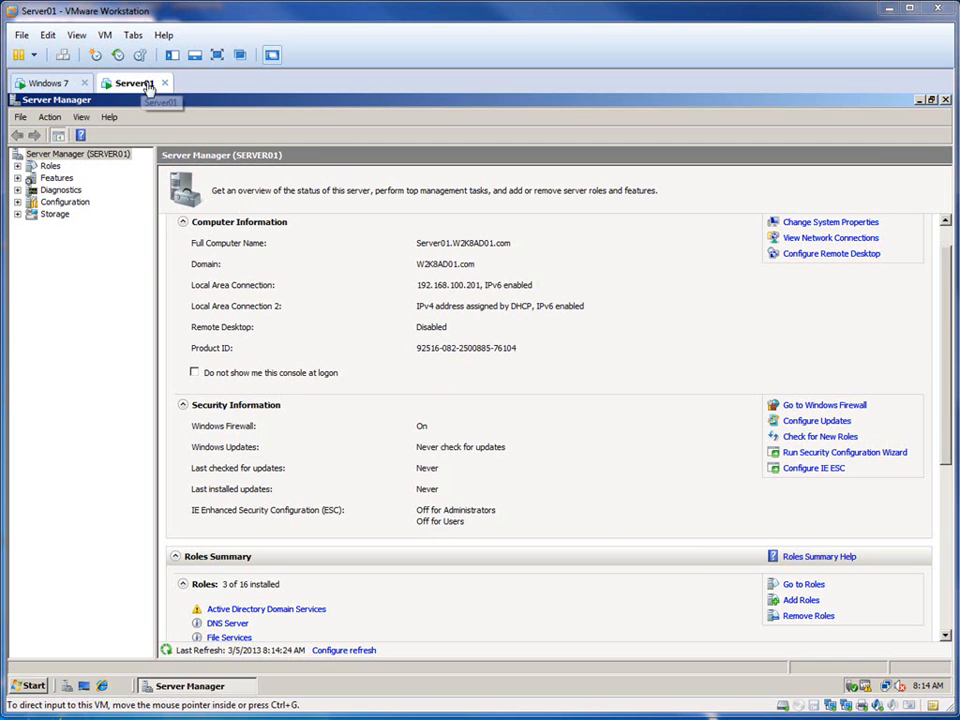
Step: Review the snapshots of the Server01 virtual machine in Snapshot Manager, and close it
left_click(106, 37)
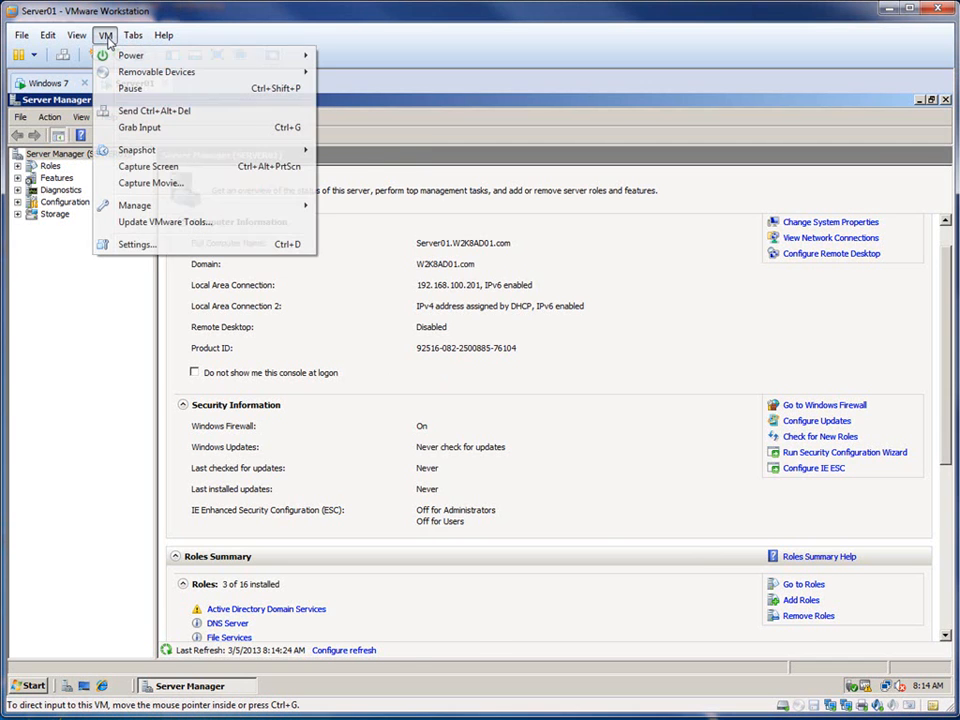
mouse_move(124, 150)
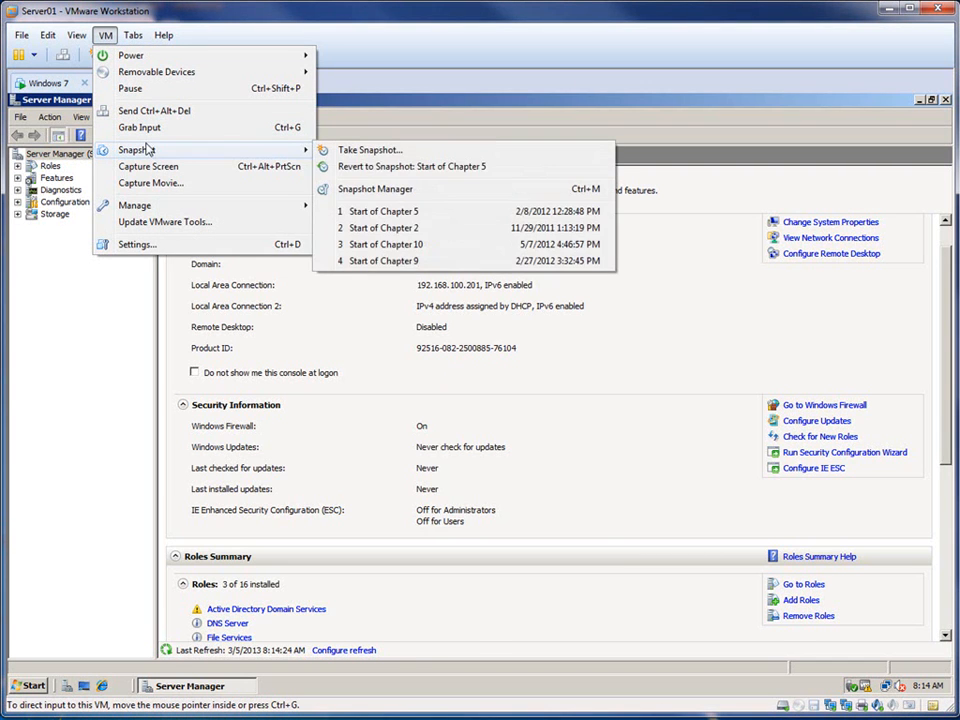
left_click(366, 188)
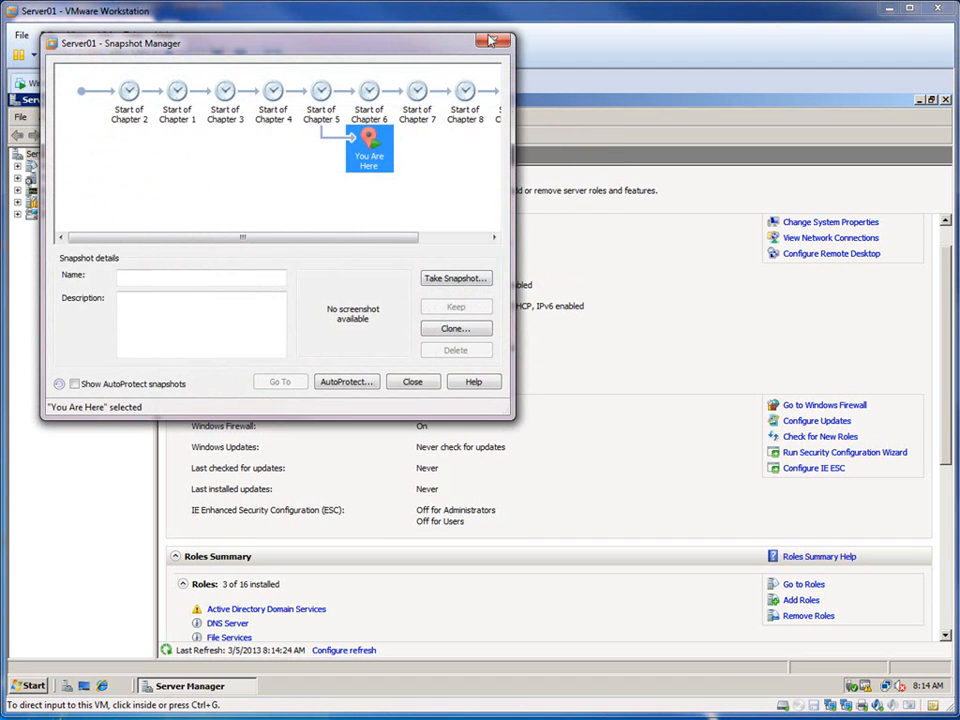
left_click(494, 40)
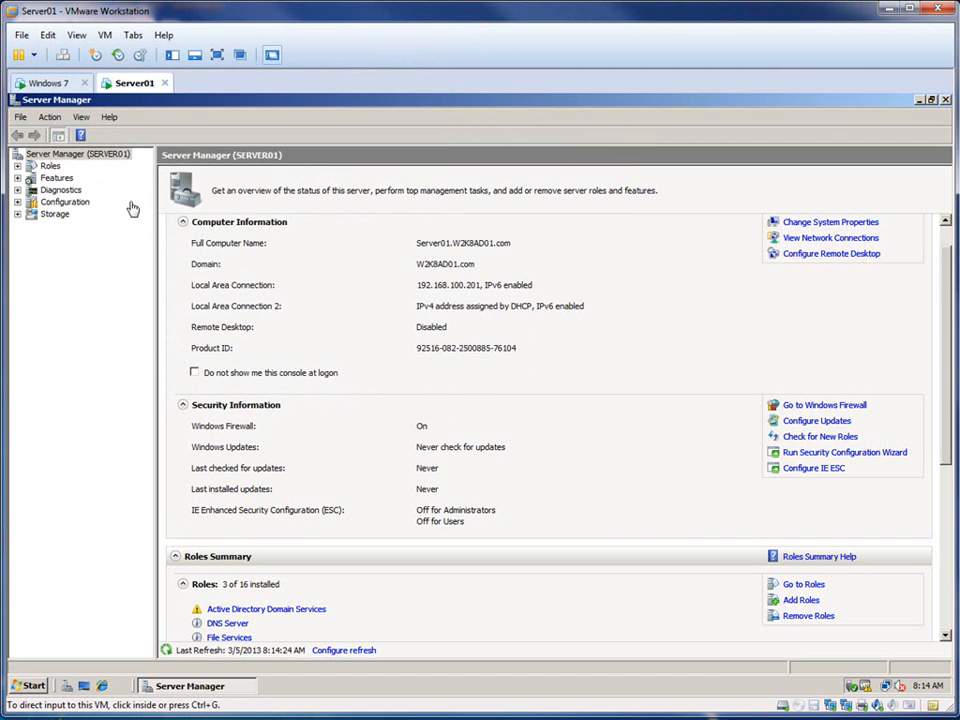
Step: Switch to the Windows 7 virtual machine and open the settings for its computer name and domain
left_click(50, 83)
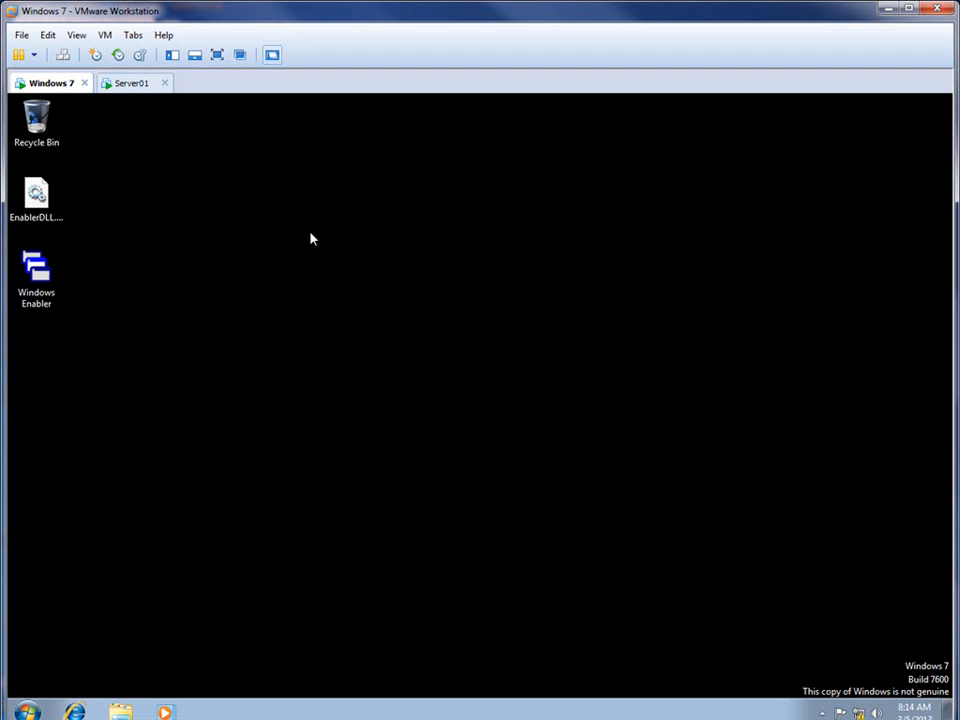
left_click(26, 710)
right_click(258, 517)
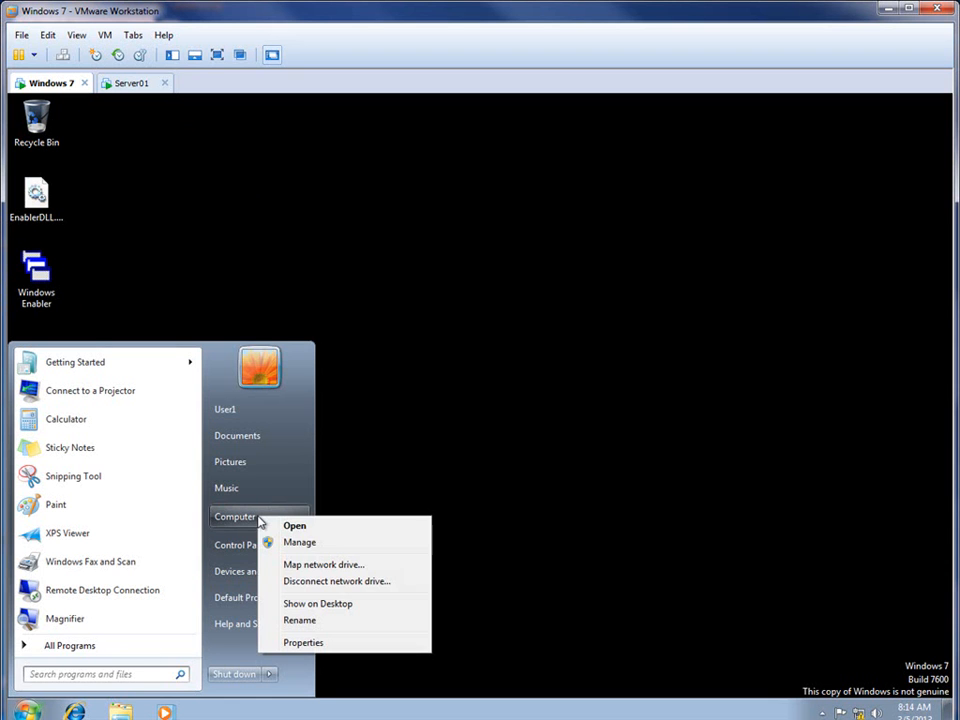
left_click(328, 643)
left_click(710, 541)
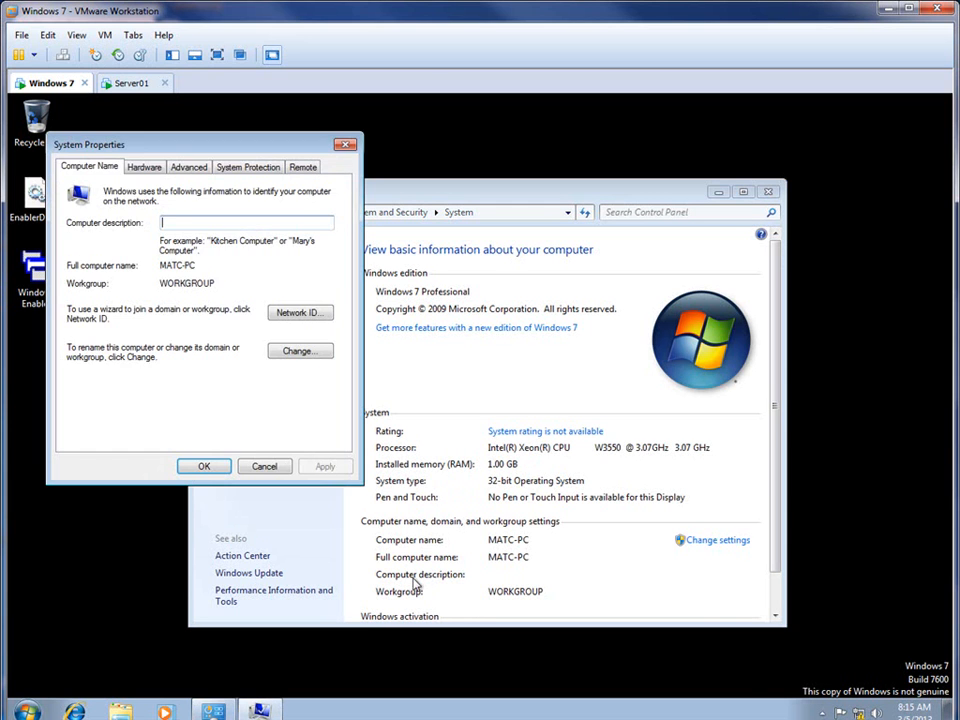
Step: Change the Windows 7 computer's membership from workgroup to the domain w2k8ad01 and submit the change
left_click(300, 350)
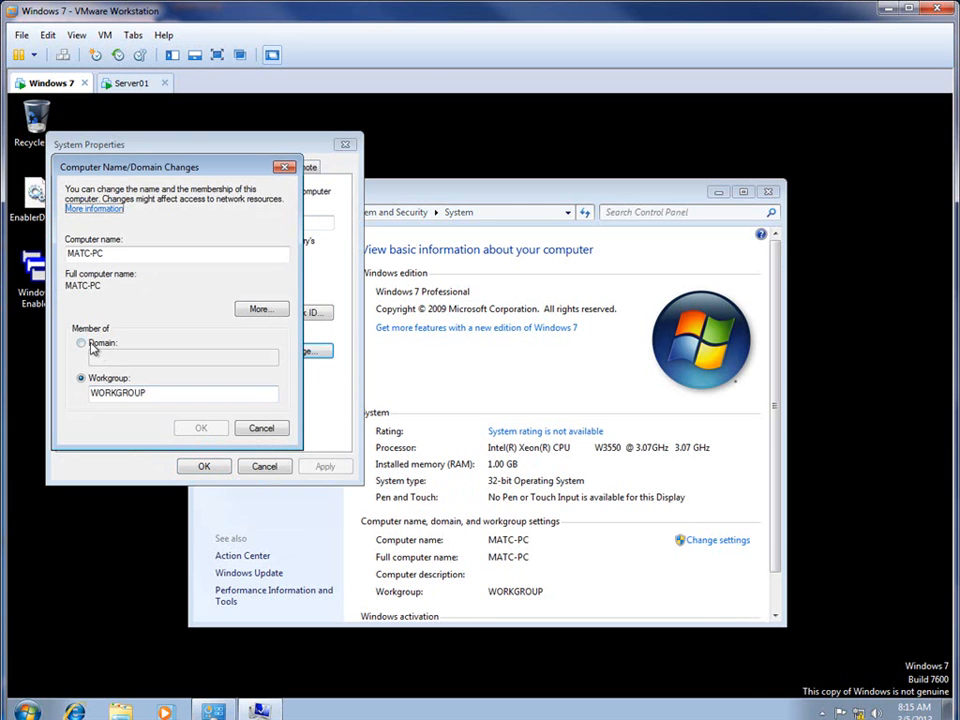
left_click(84, 344)
left_click(107, 356)
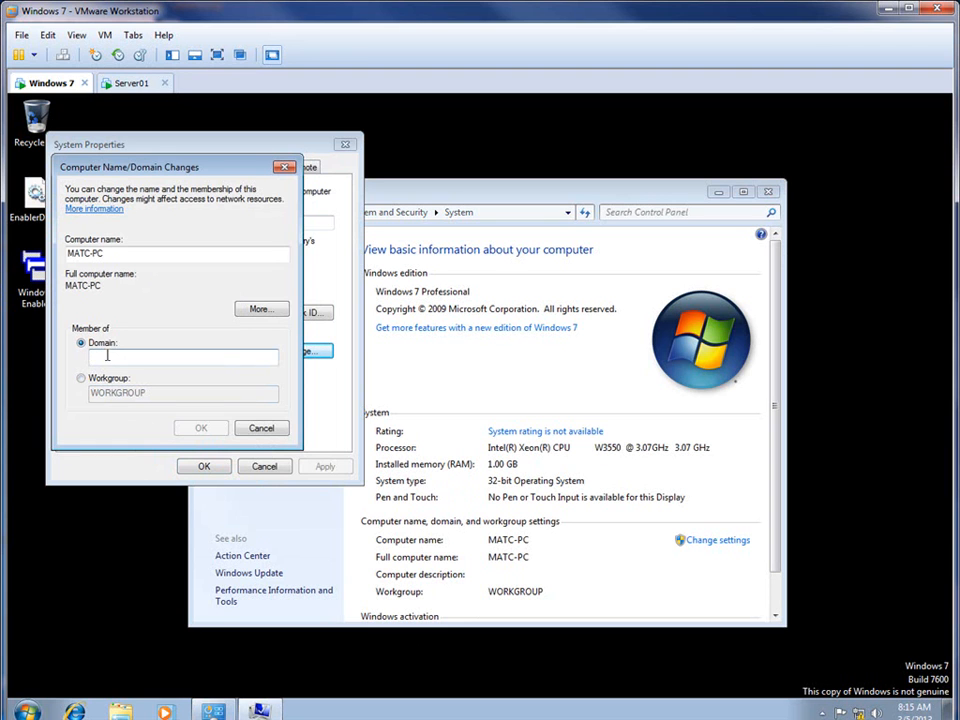
type("w2k8ad01")
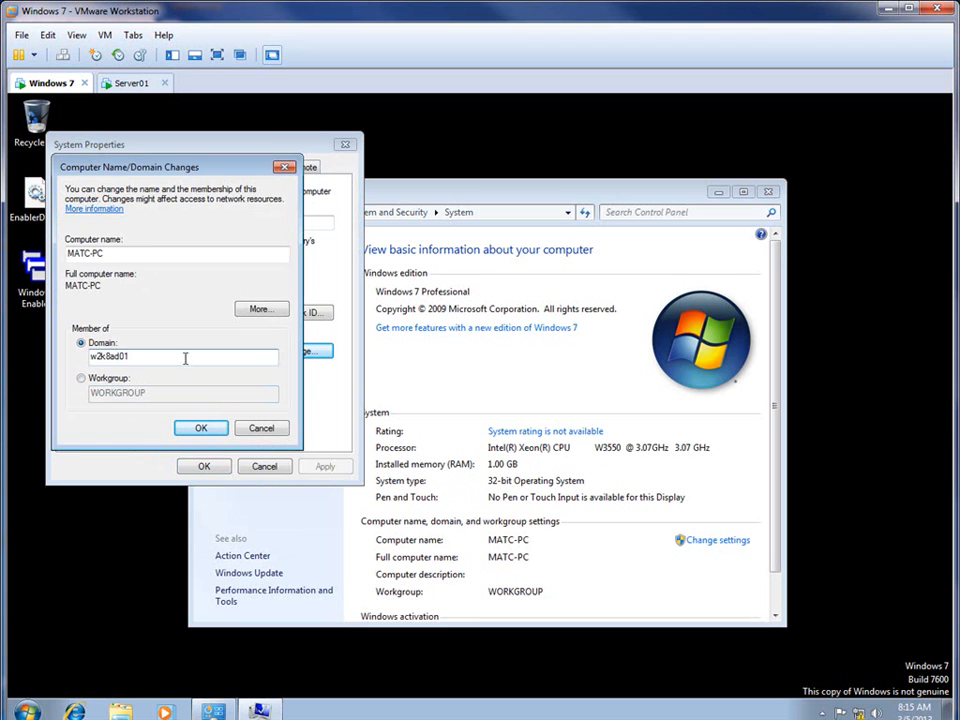
left_click(212, 432)
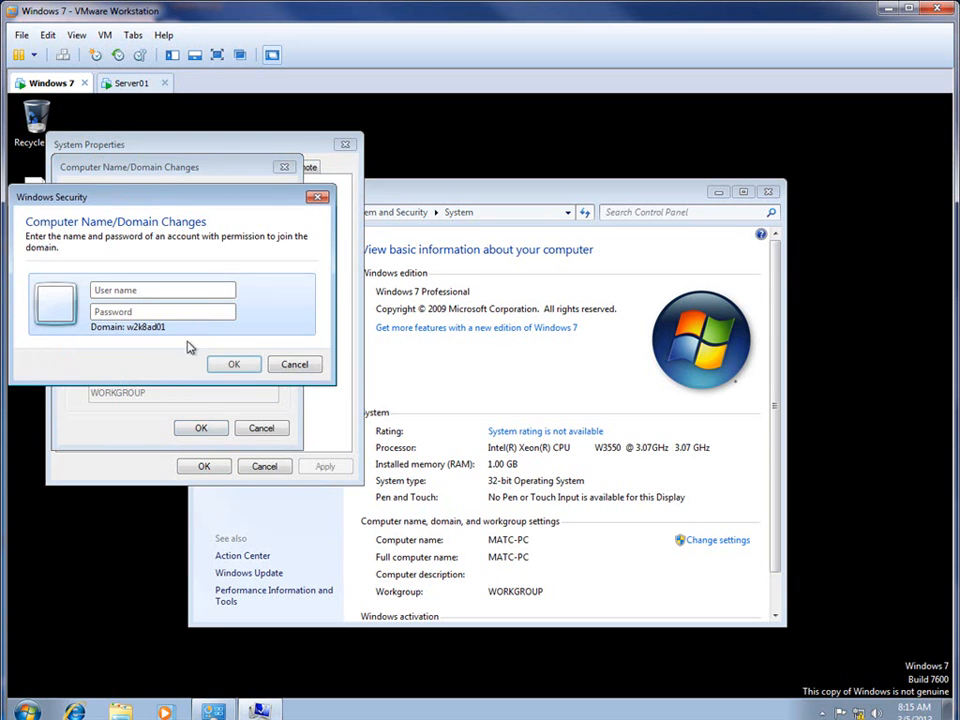
Step: Authorize the domain join with the administrator user name and the account password, and acknowledge the messages
type("adminstrator")
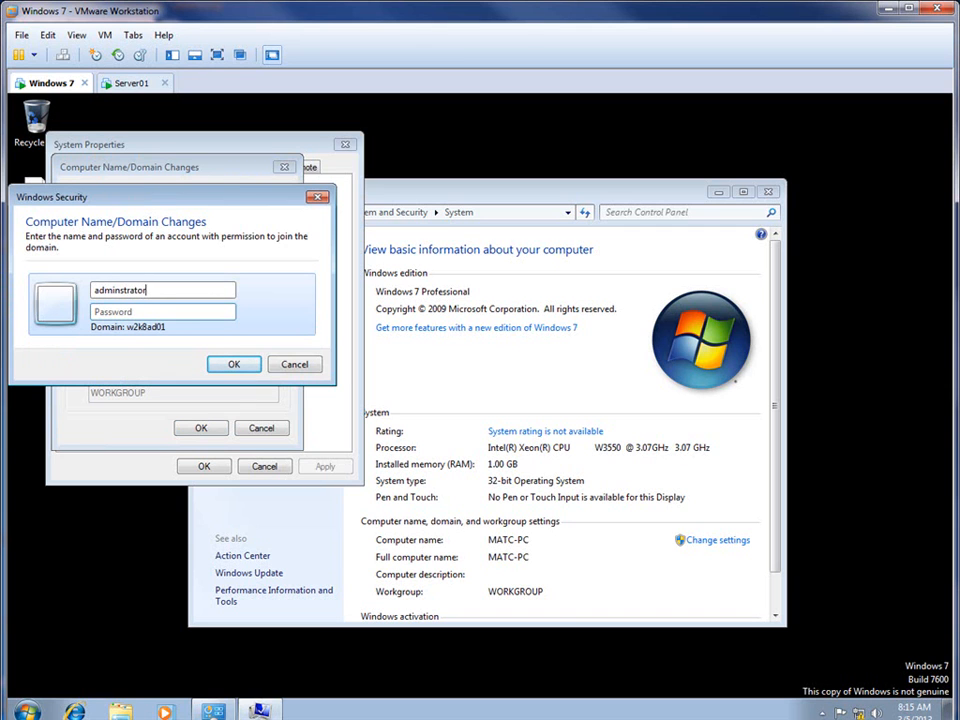
type("•")
left_click(255, 364)
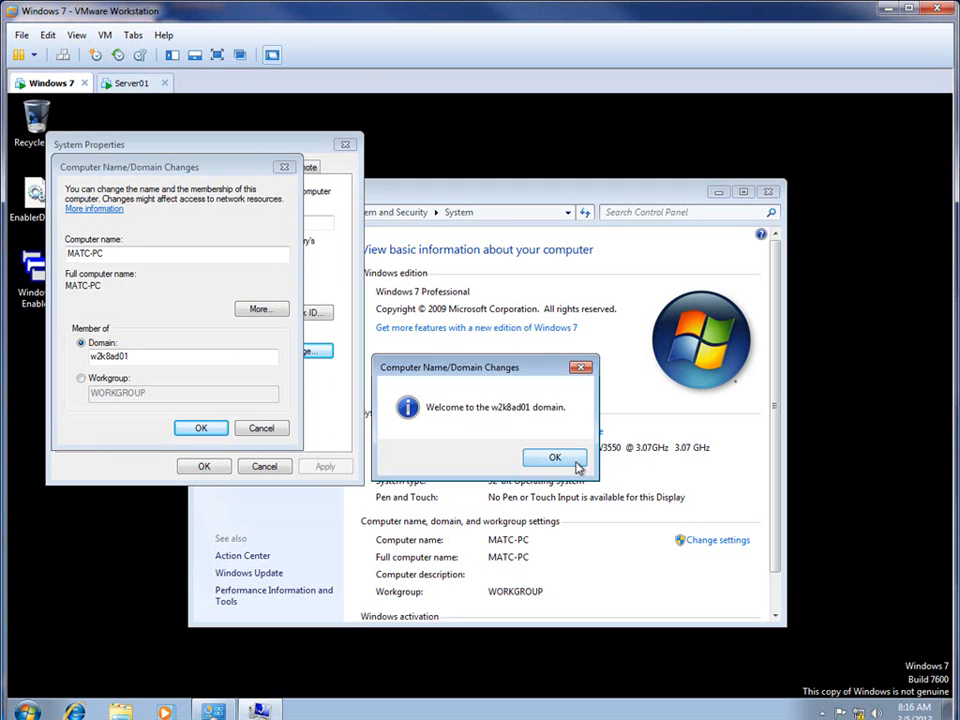
left_click(555, 458)
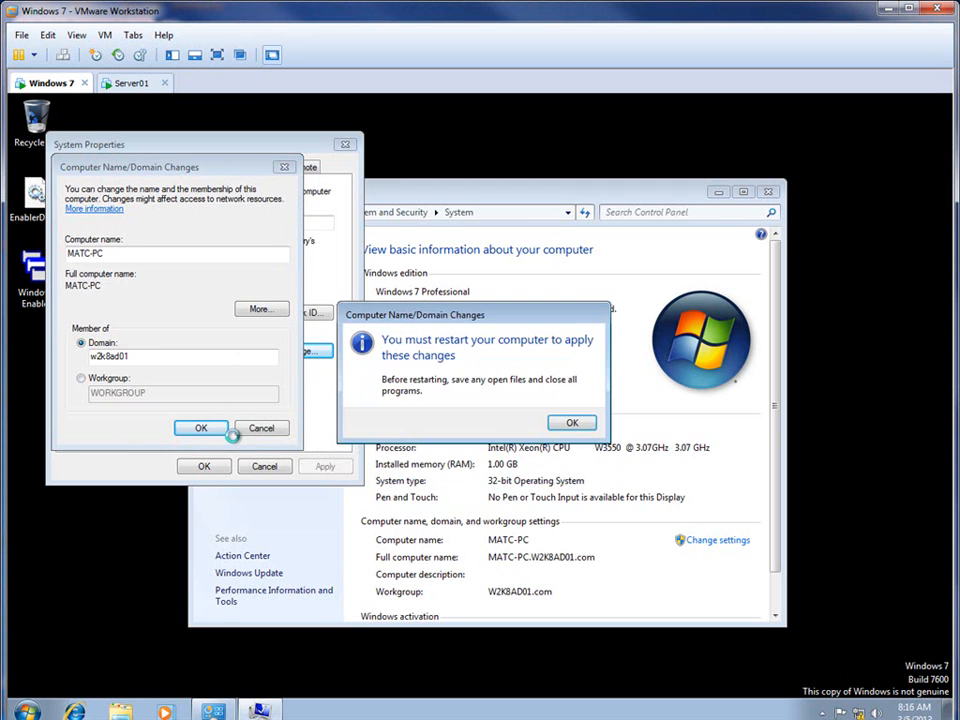
left_click(566, 426)
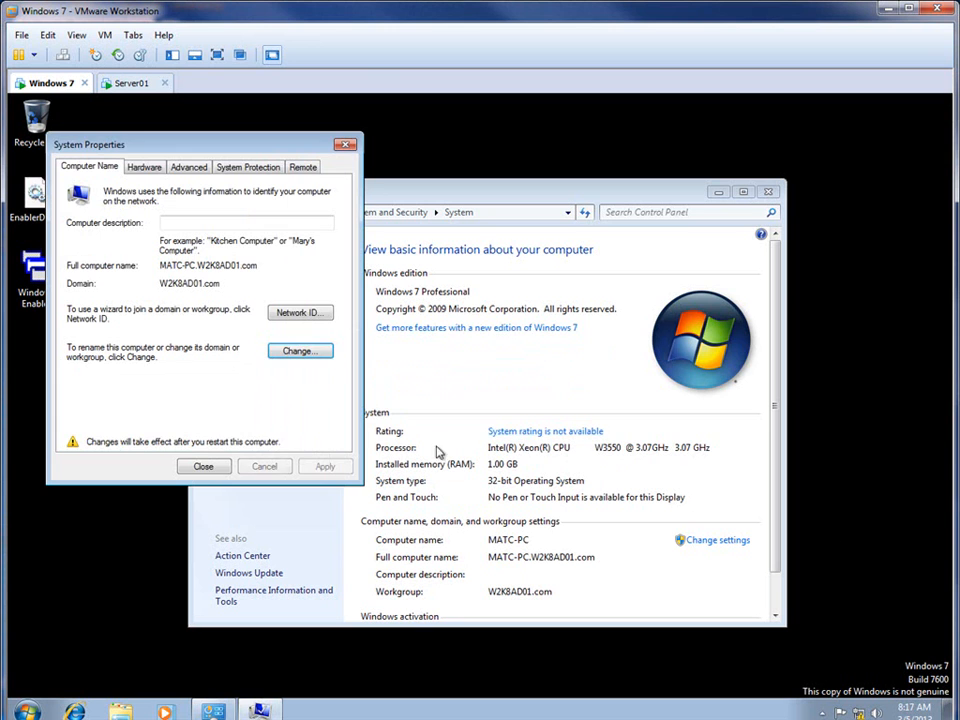
Step: Close System Properties and restart the Windows 7 computer to apply the domain membership
left_click(212, 465)
left_click(26, 710)
mouse_move(278, 678)
left_click(505, 420)
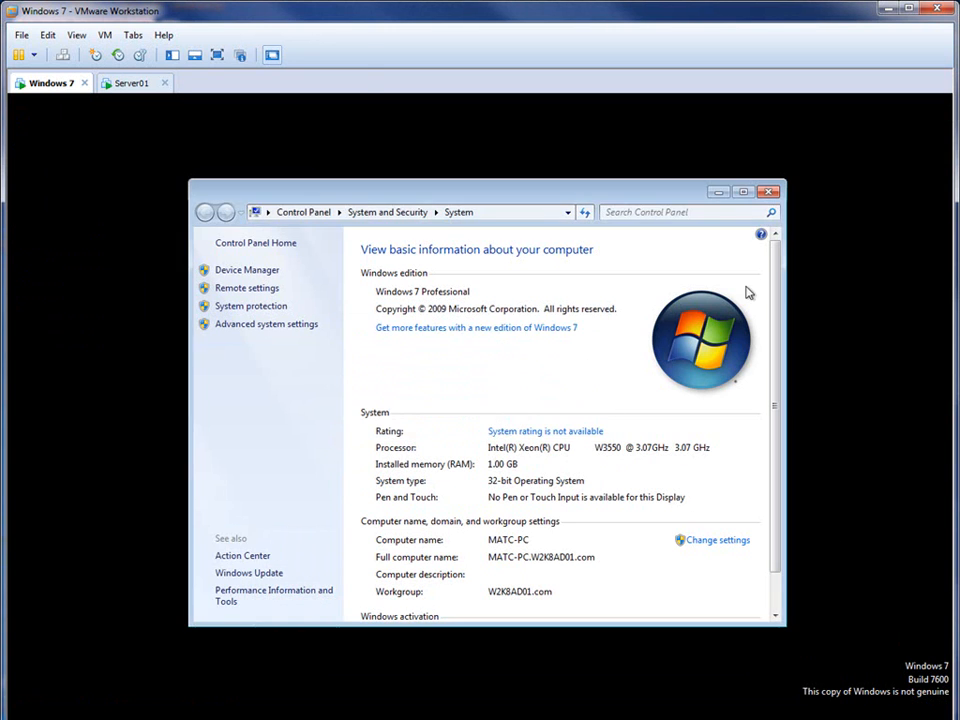
Step: Switch to the Server01 virtual machine and open Active Directory Users and Computers
left_click(136, 86)
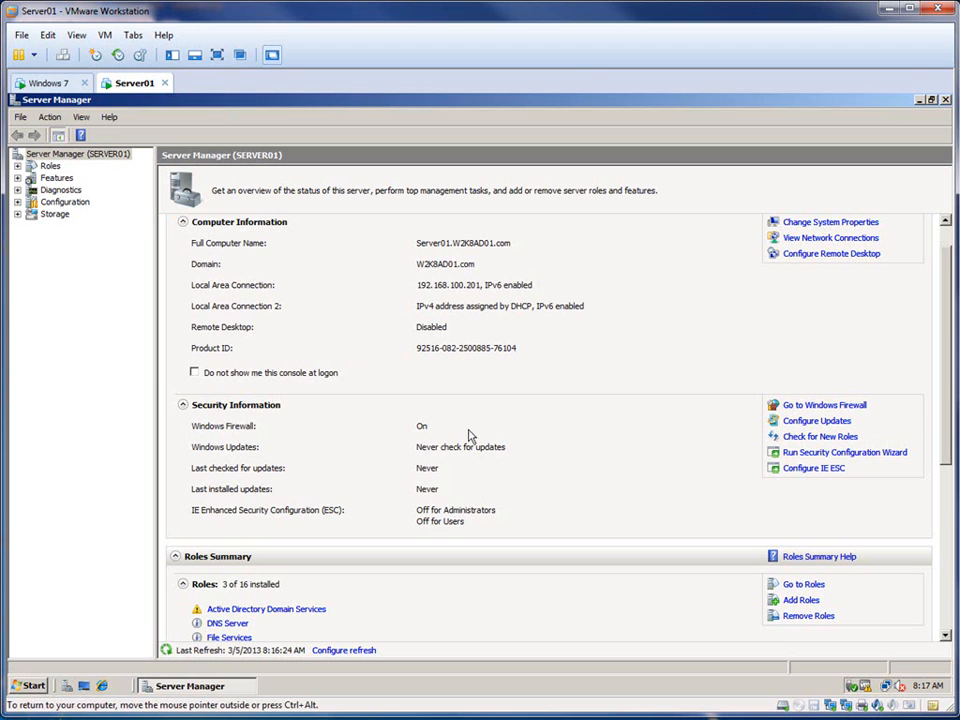
left_click(30, 684)
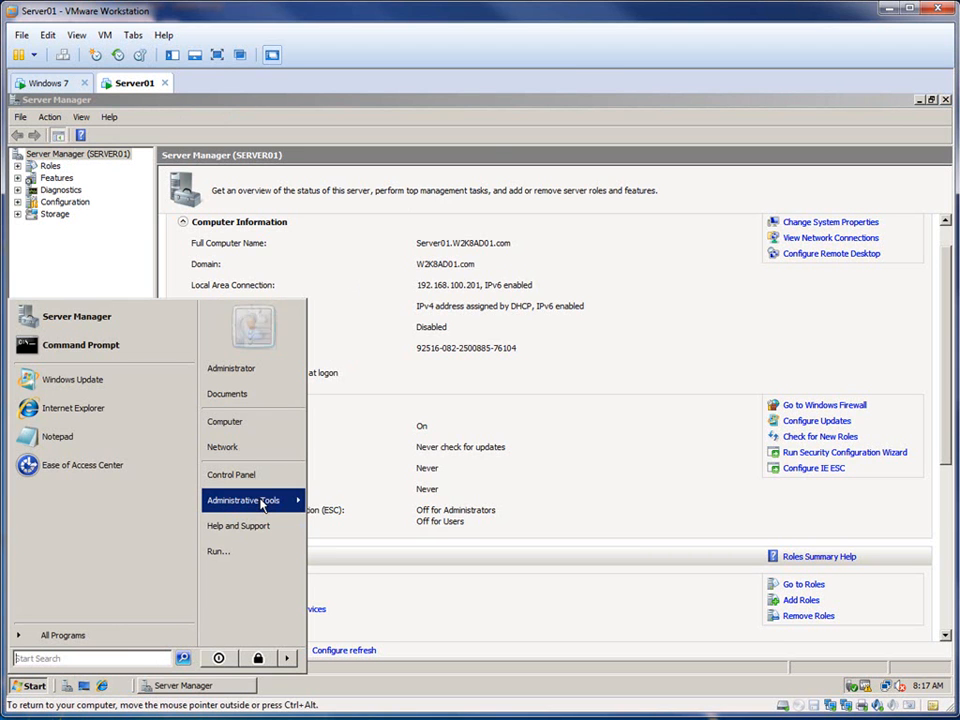
mouse_move(262, 503)
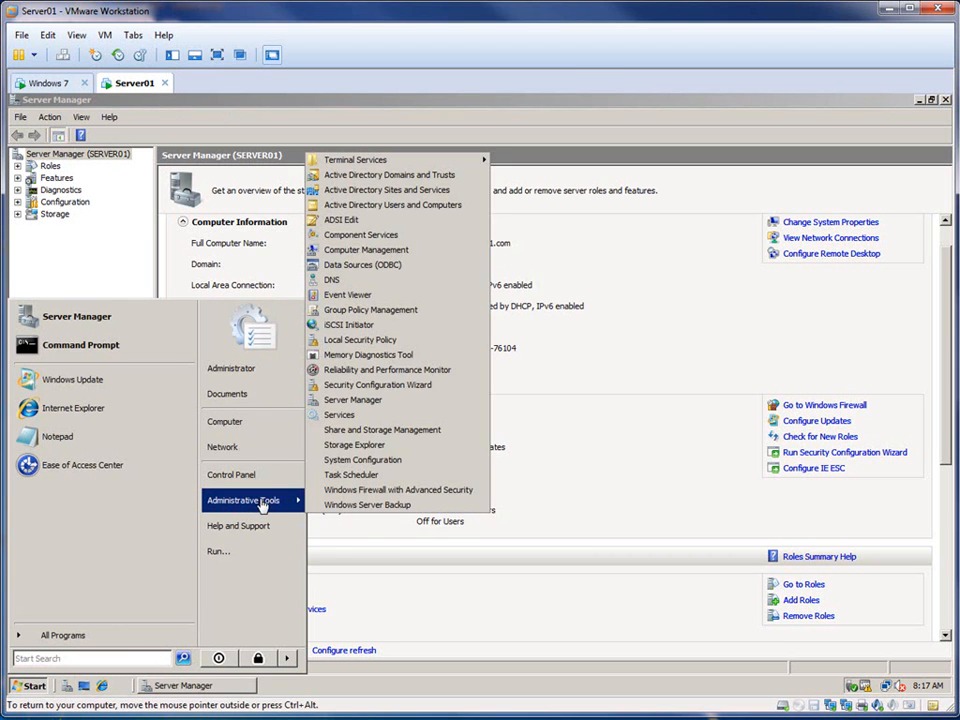
left_click(414, 206)
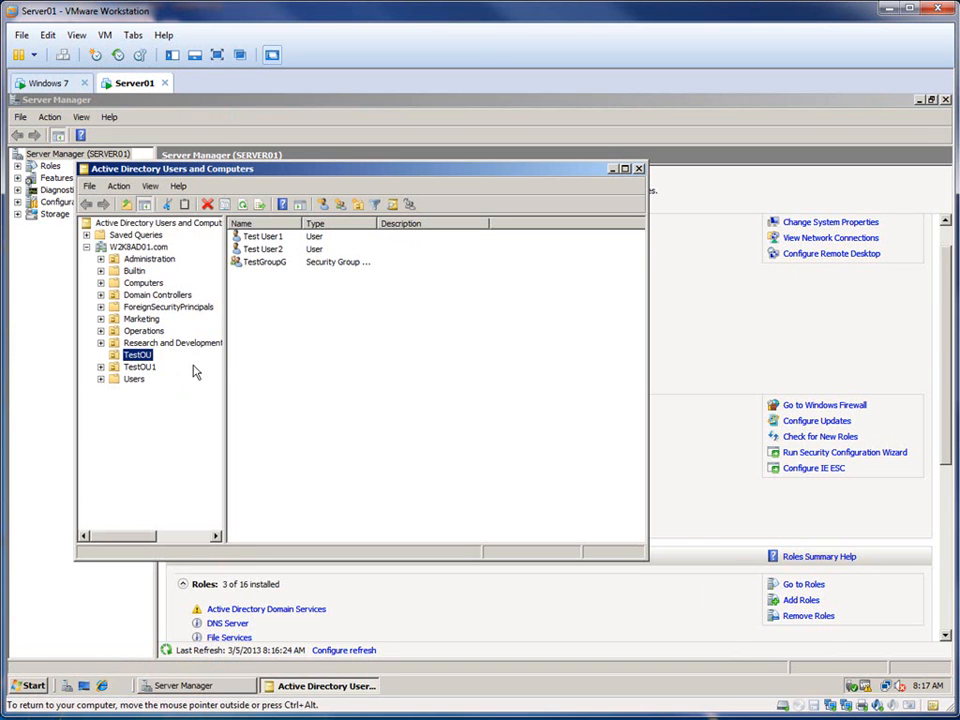
Step: View the members of the TestGroupG security group in TestOU, and close its properties
left_click(278, 264)
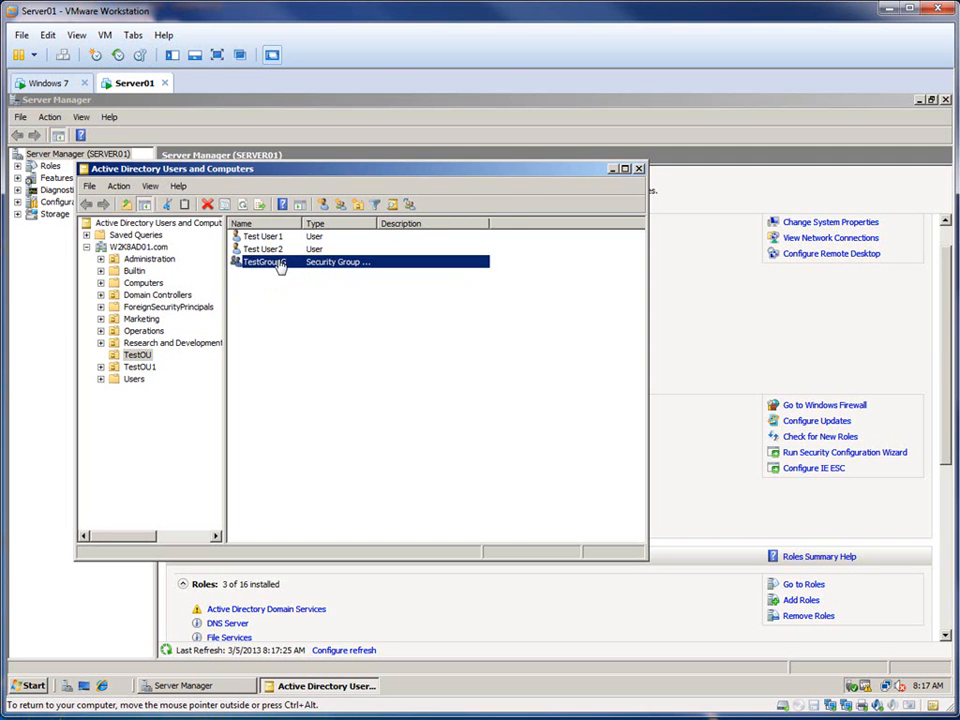
double_click(280, 265)
left_click(274, 221)
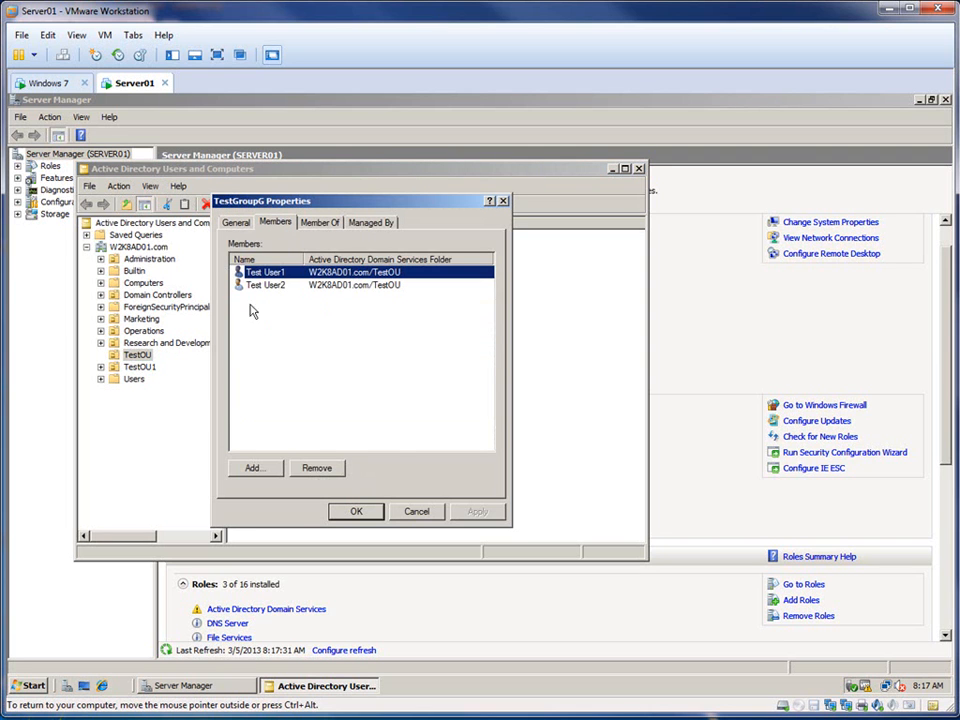
left_click(356, 512)
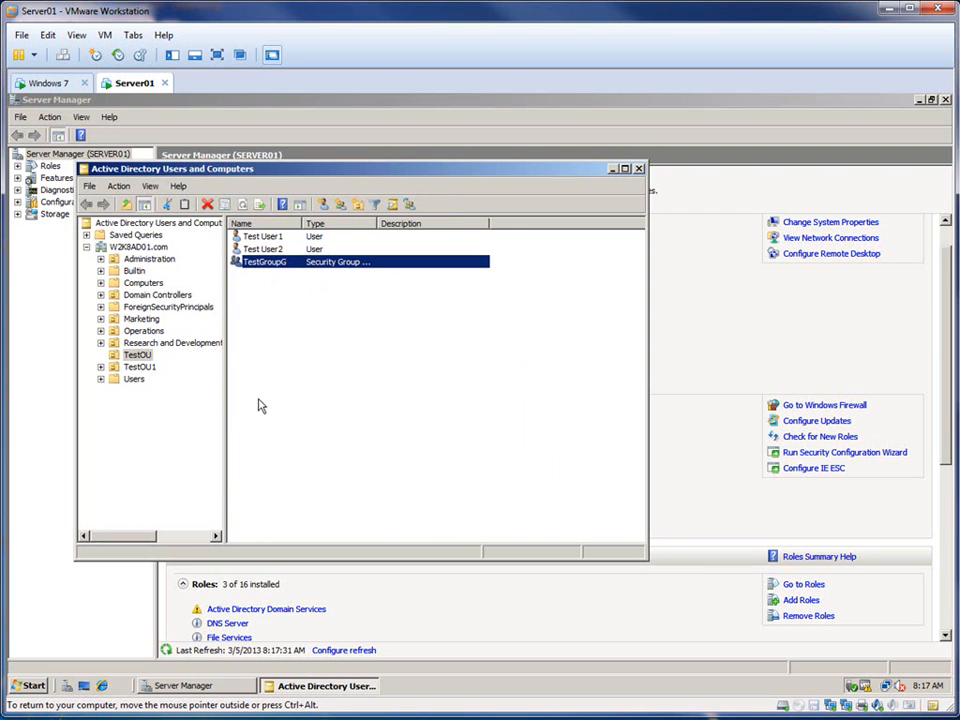
Step: Open Group Policy Management and select the TestOUGPO policy linked under TestOU
left_click(26, 686)
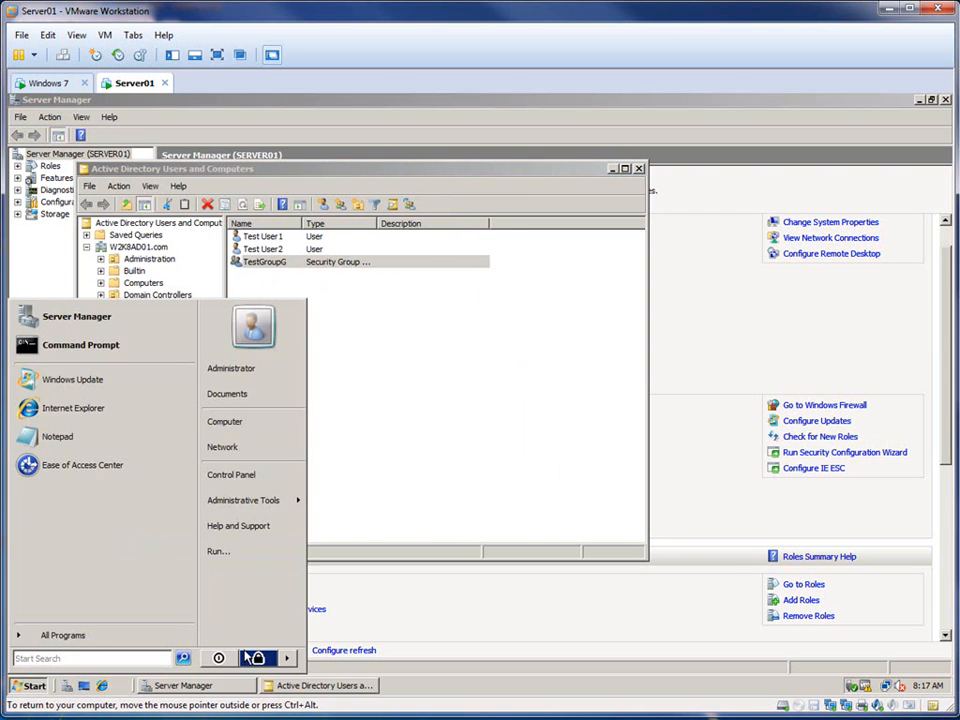
mouse_move(288, 500)
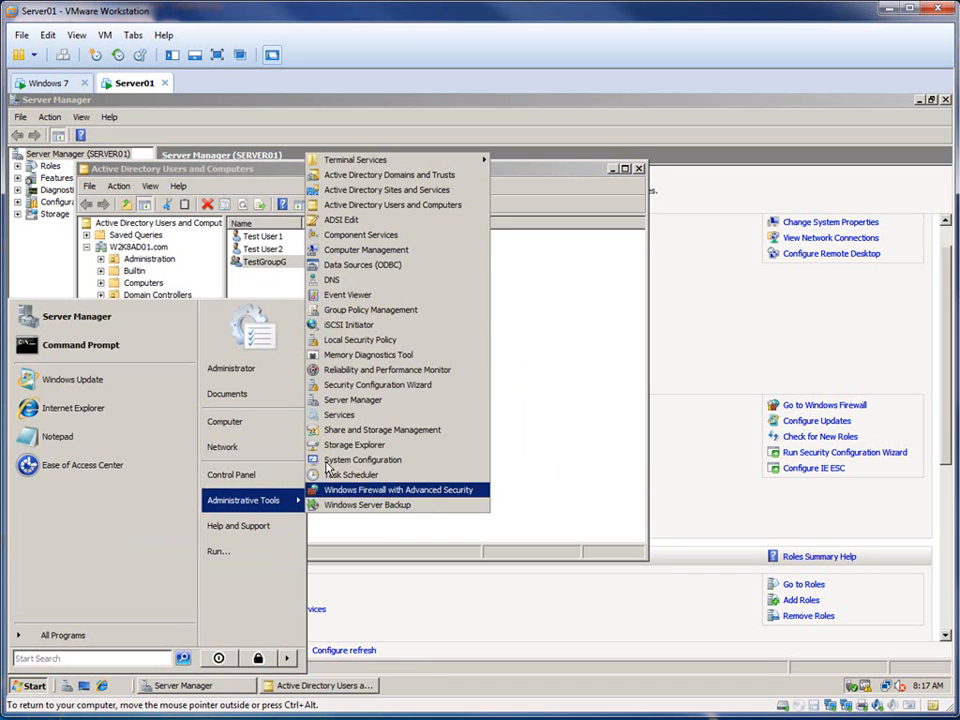
left_click(405, 310)
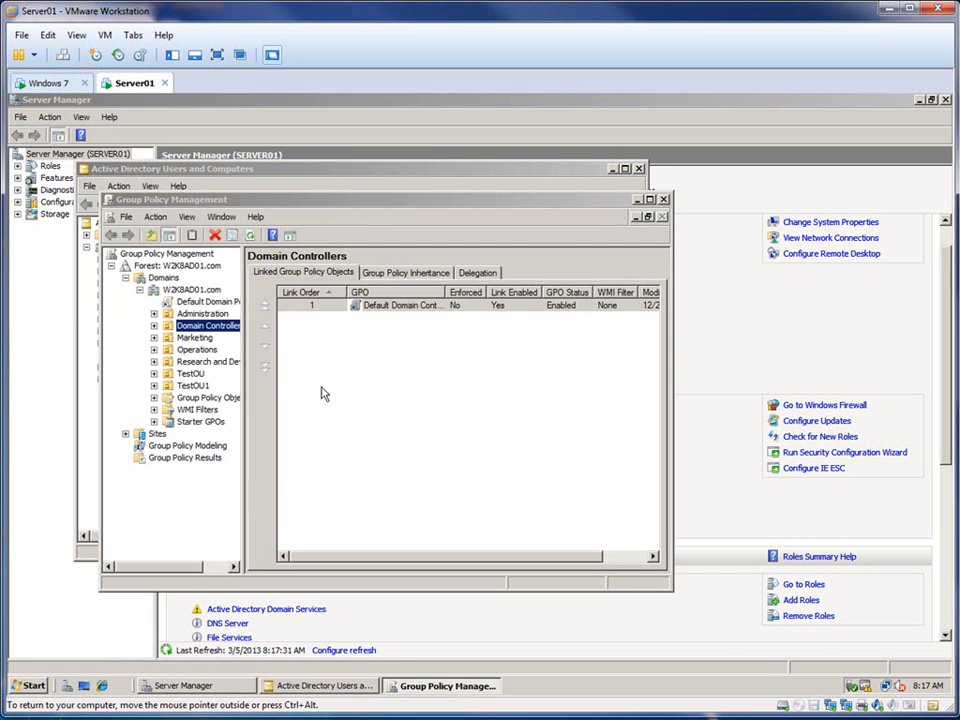
double_click(190, 373)
left_click(214, 388)
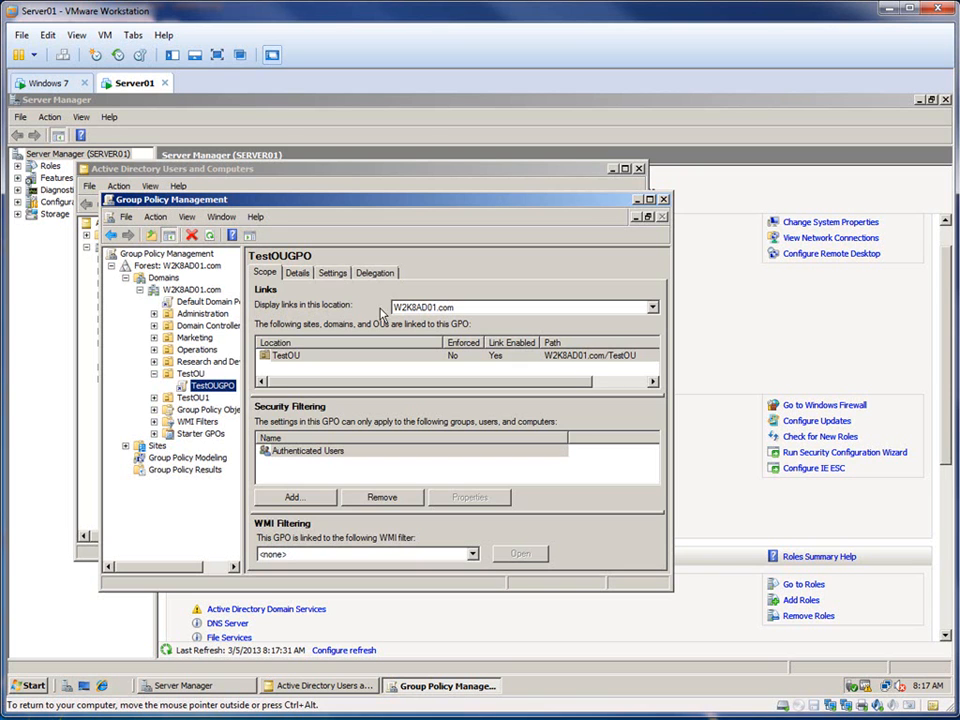
Step: Examine the TestOUGPO settings, expanding Administrative Templates and Control Panel under User Configuration
left_click(332, 274)
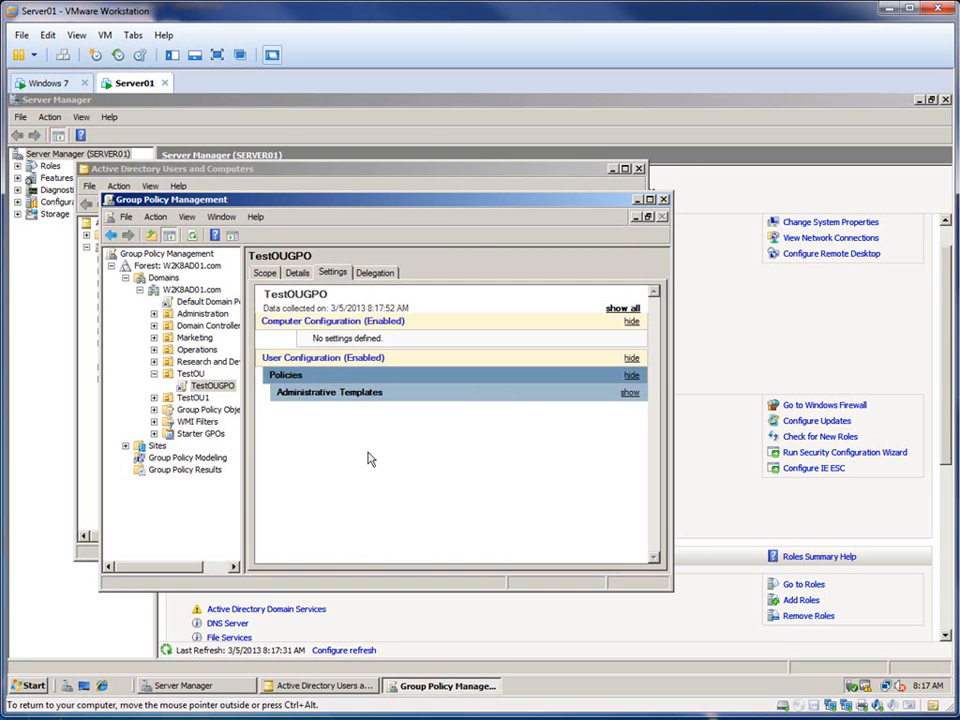
left_click(630, 393)
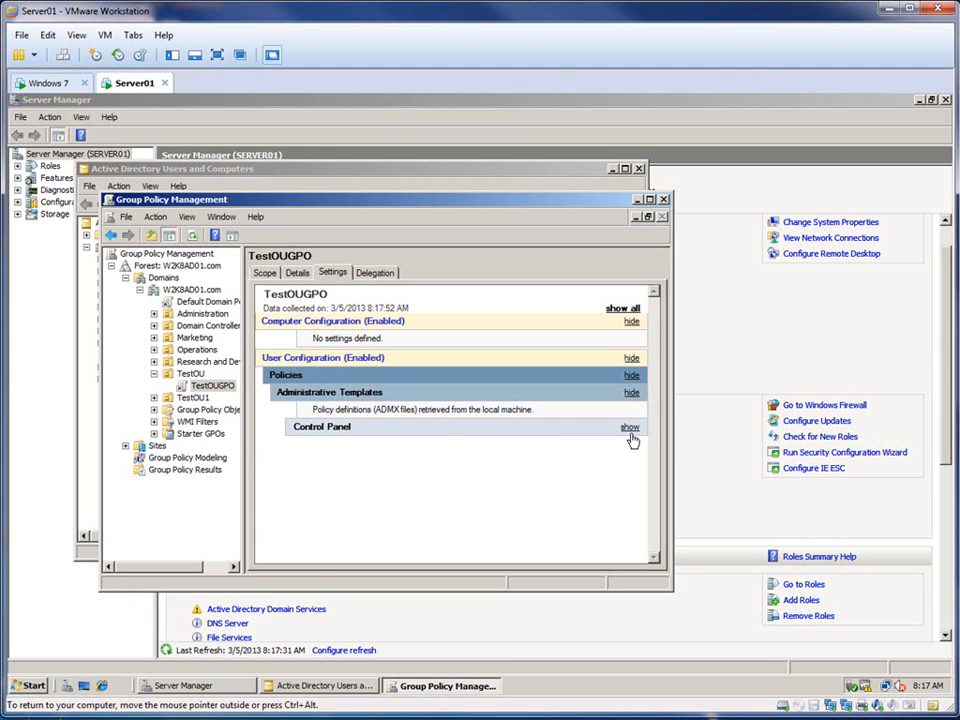
left_click(631, 428)
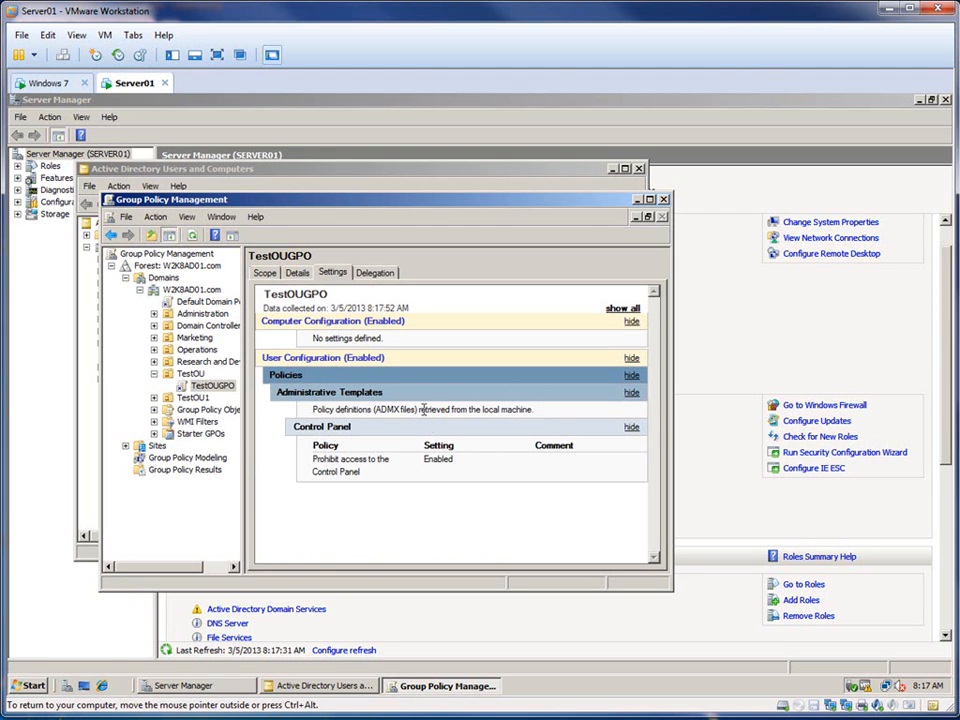
left_click(214, 386)
right_click(216, 387)
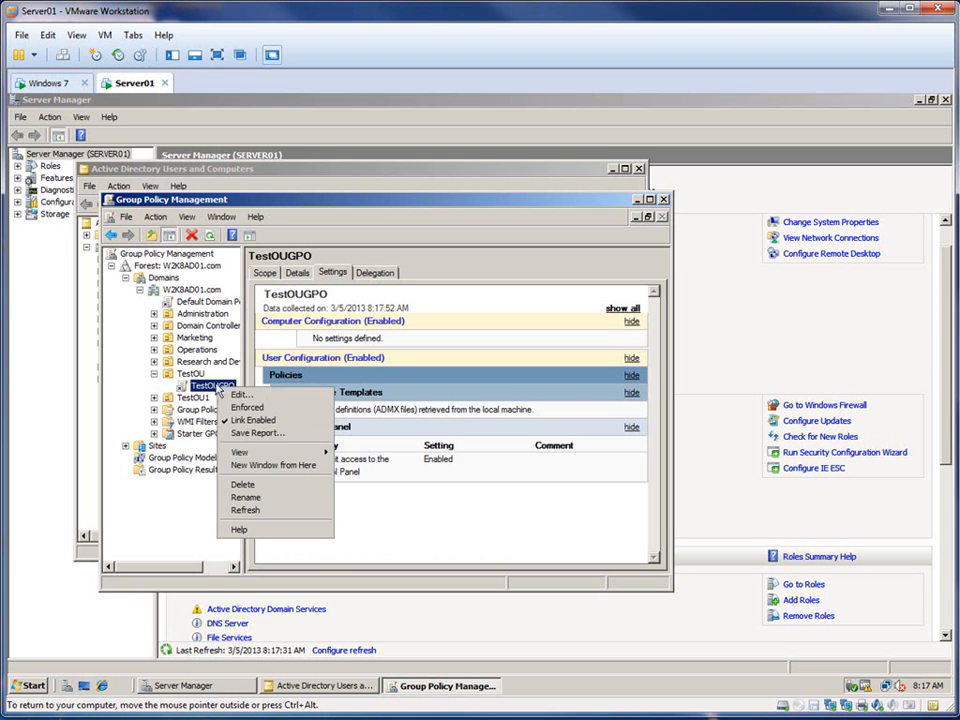
left_click(249, 433)
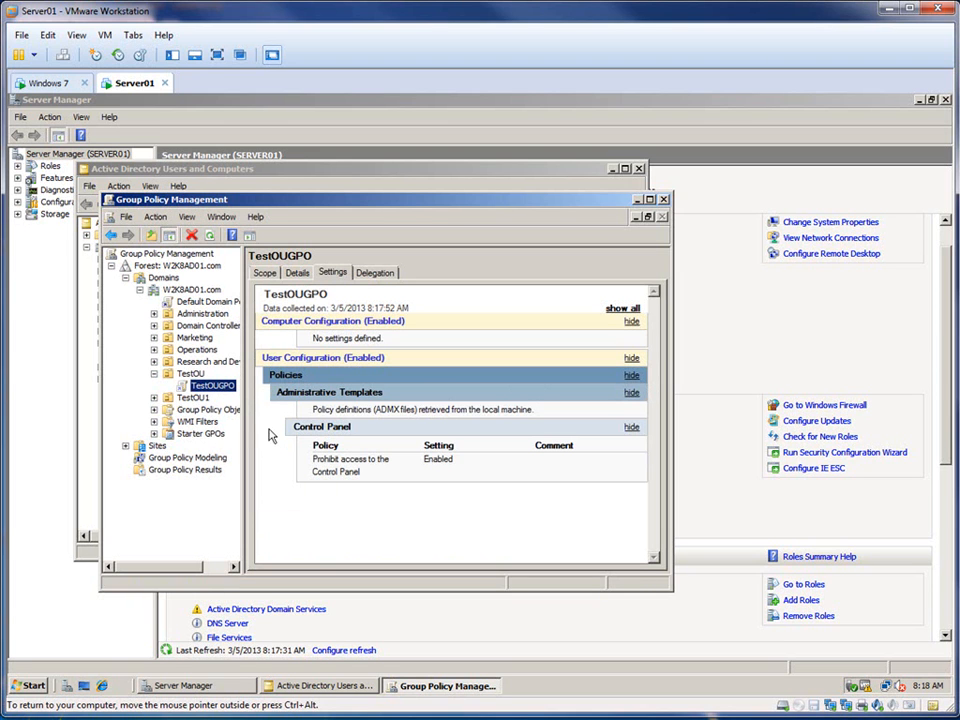
Step: Close the Group Policy Management and Active Directory Users and Computers consoles
left_click(664, 199)
left_click(640, 168)
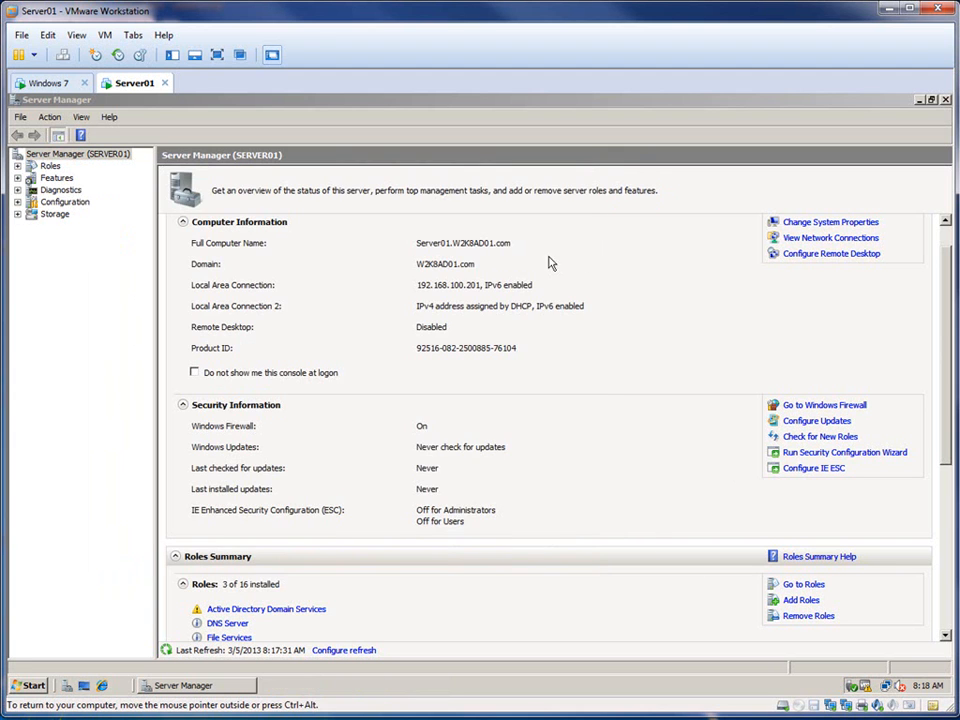
Step: Switch to the Windows 7 virtual machine, unlock its logon screen and bring up the choice of users
left_click(47, 84)
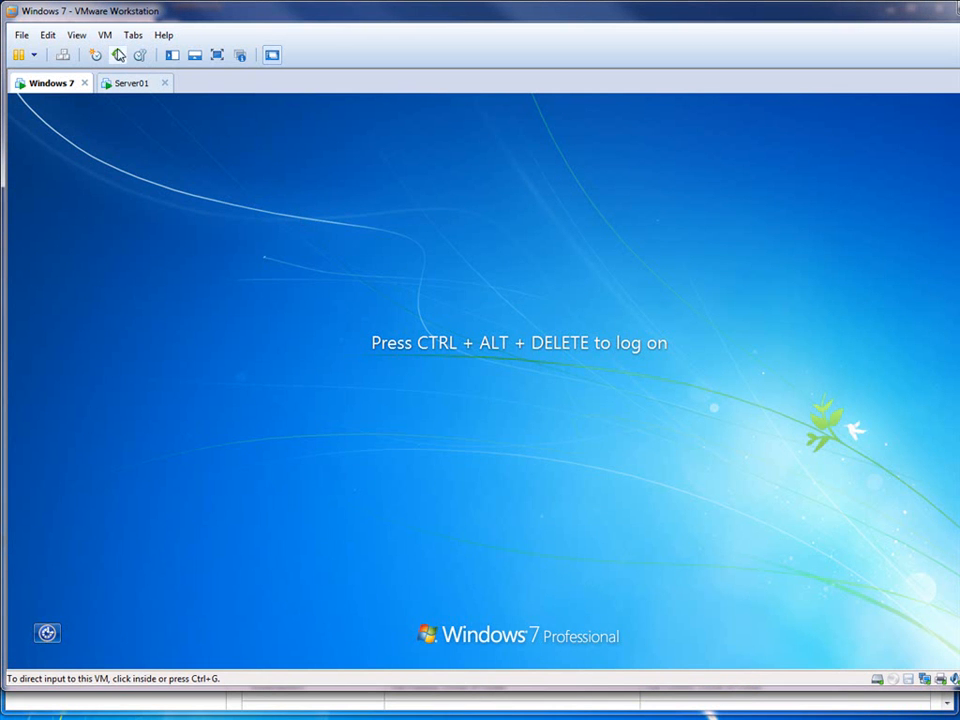
left_click(62, 56)
left_click(545, 527)
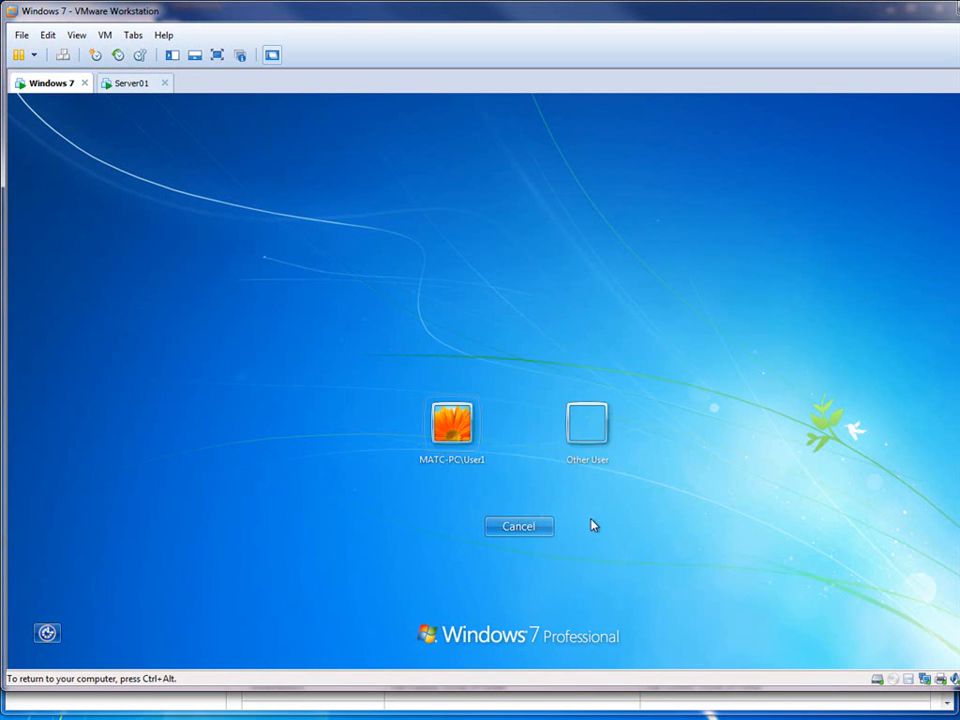
Step: Begin an Other User logon with "test", switch to the Server01 virtual machine and open Active Directory Users and Computers
left_click(596, 461)
type("test")
left_click(129, 90)
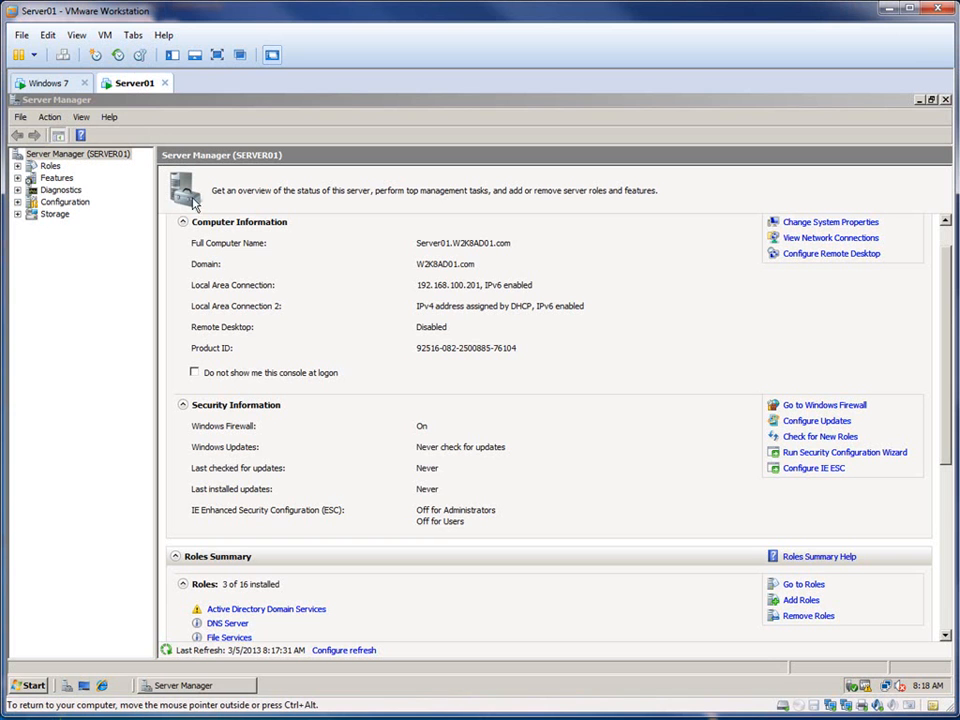
left_click(33, 686)
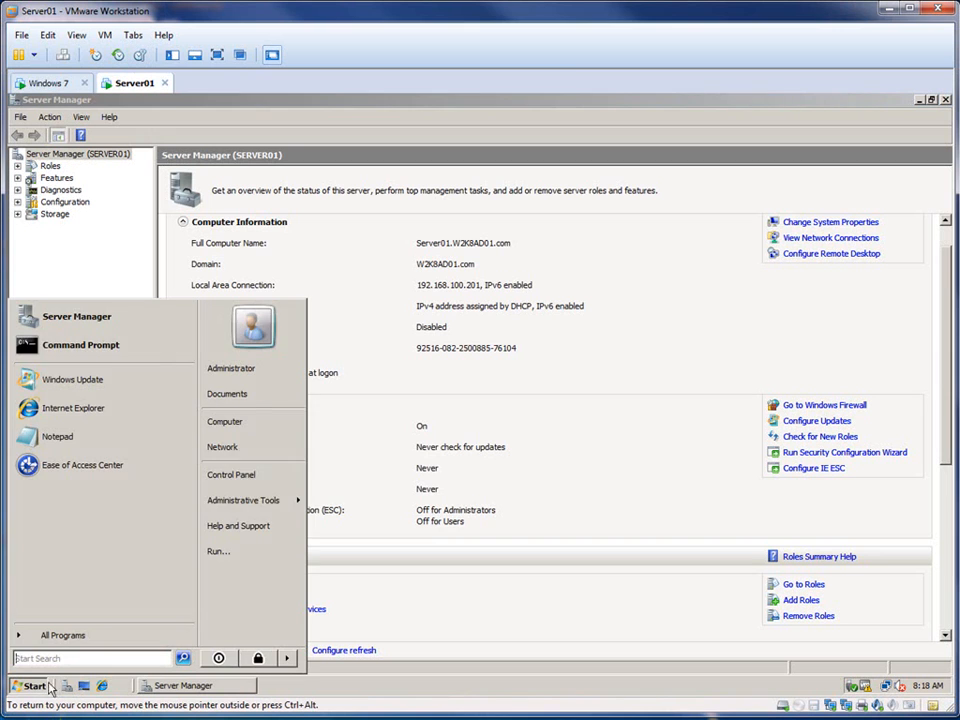
mouse_move(294, 500)
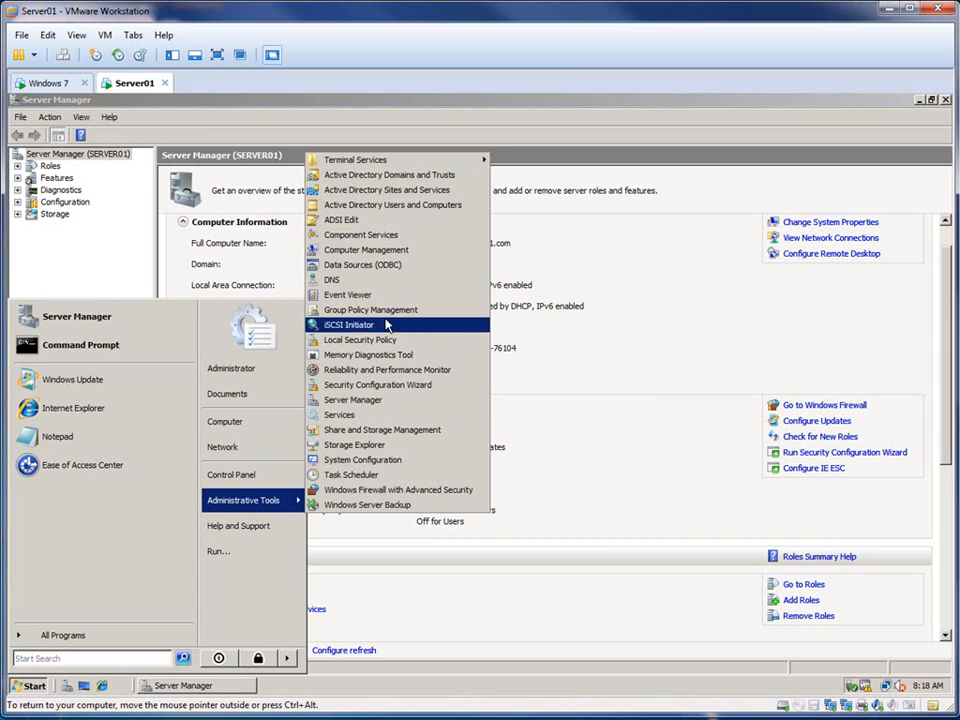
left_click(411, 206)
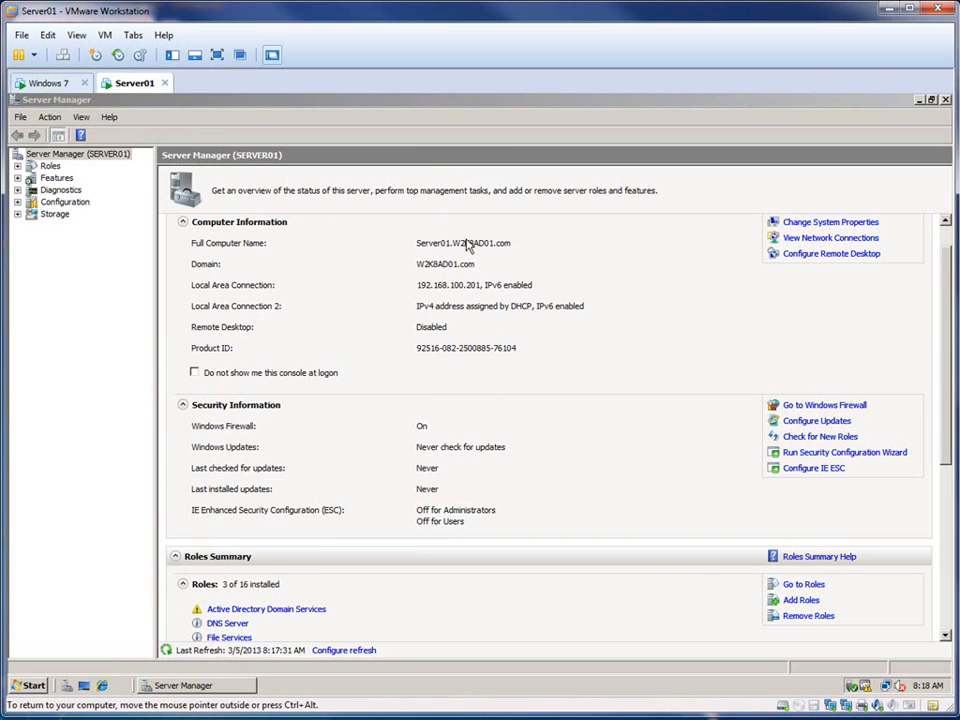
Step: Reset Test User1's password by entering and confirming the new password, without requiring a change at next logon, and unlock the account
left_click(254, 240)
right_click(254, 242)
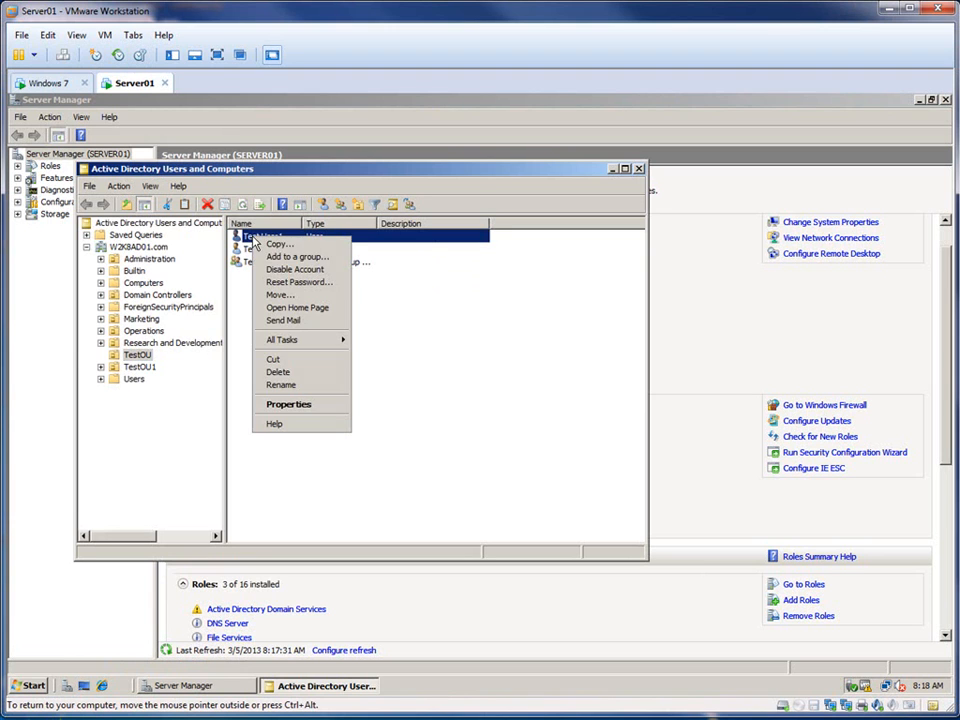
left_click(300, 283)
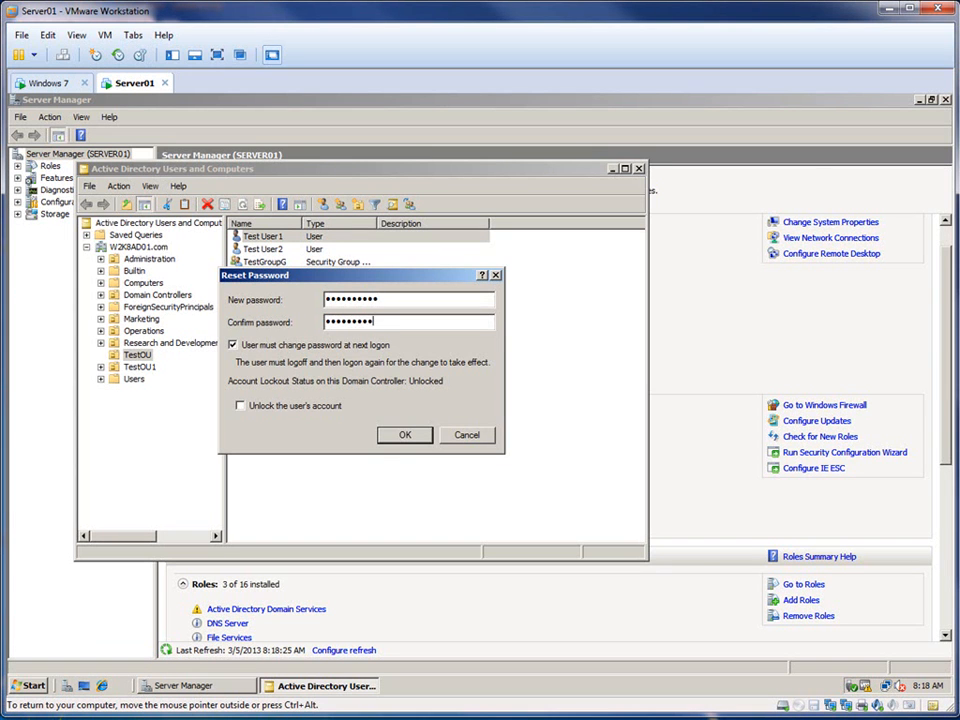
left_click(236, 346)
left_click(241, 406)
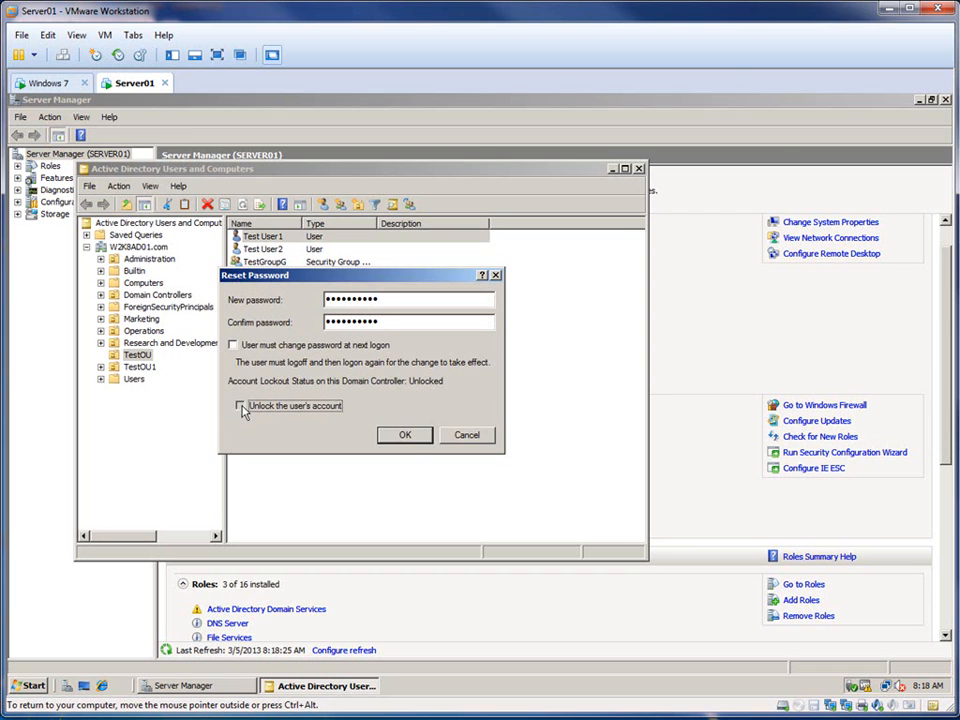
left_click(406, 437)
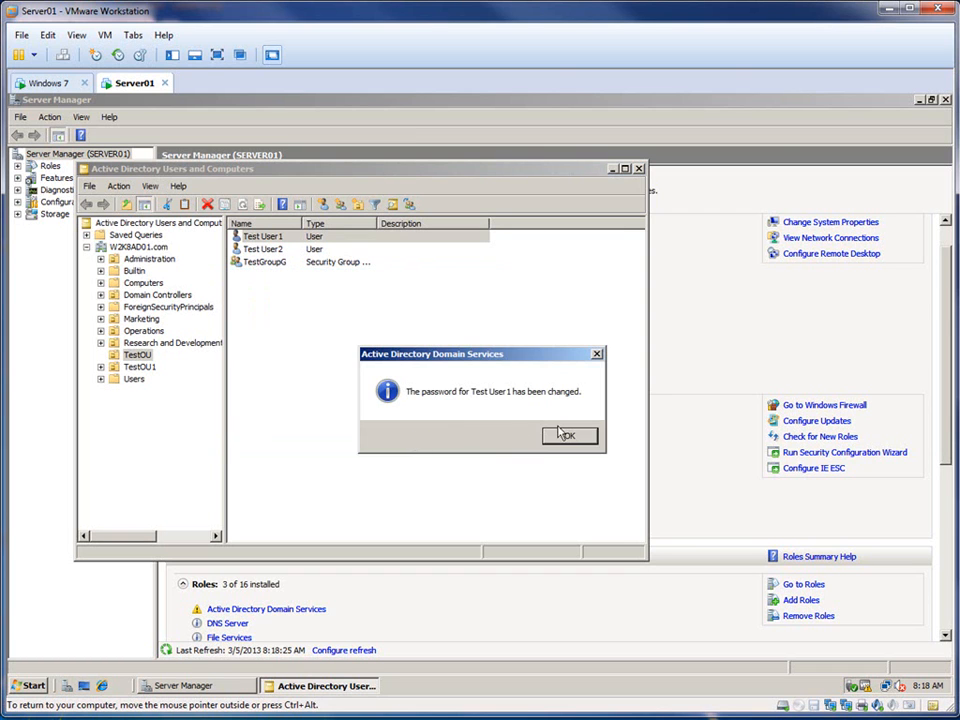
left_click(565, 437)
Step: Reset Test User2's password by entering and confirming the new password, without requiring a change at next logon, and unlock the account
left_click(255, 249)
right_click(272, 250)
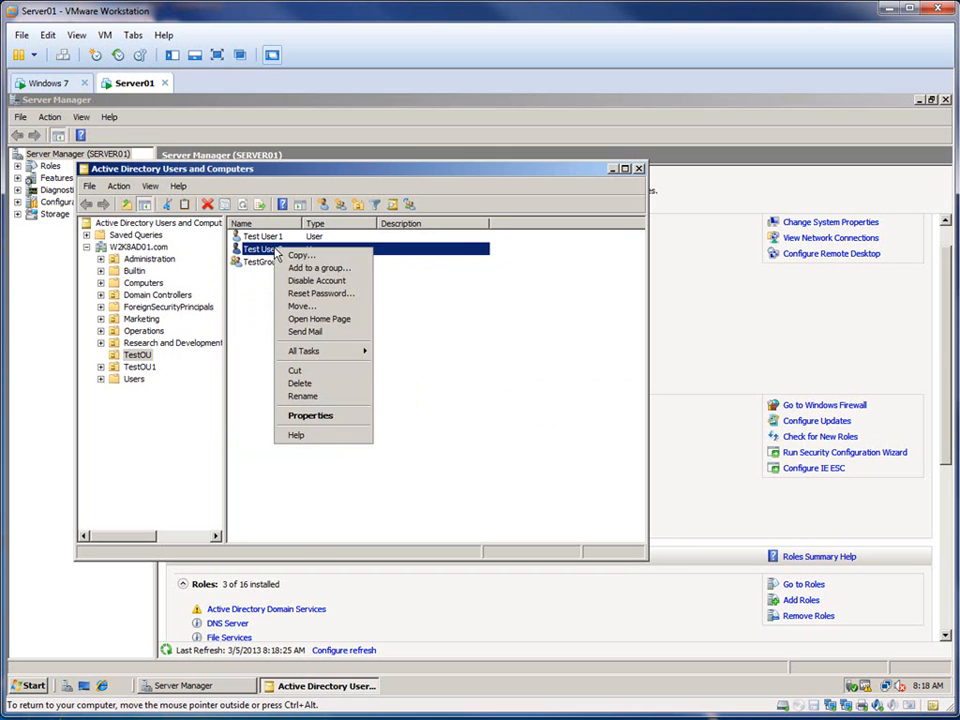
left_click(311, 294)
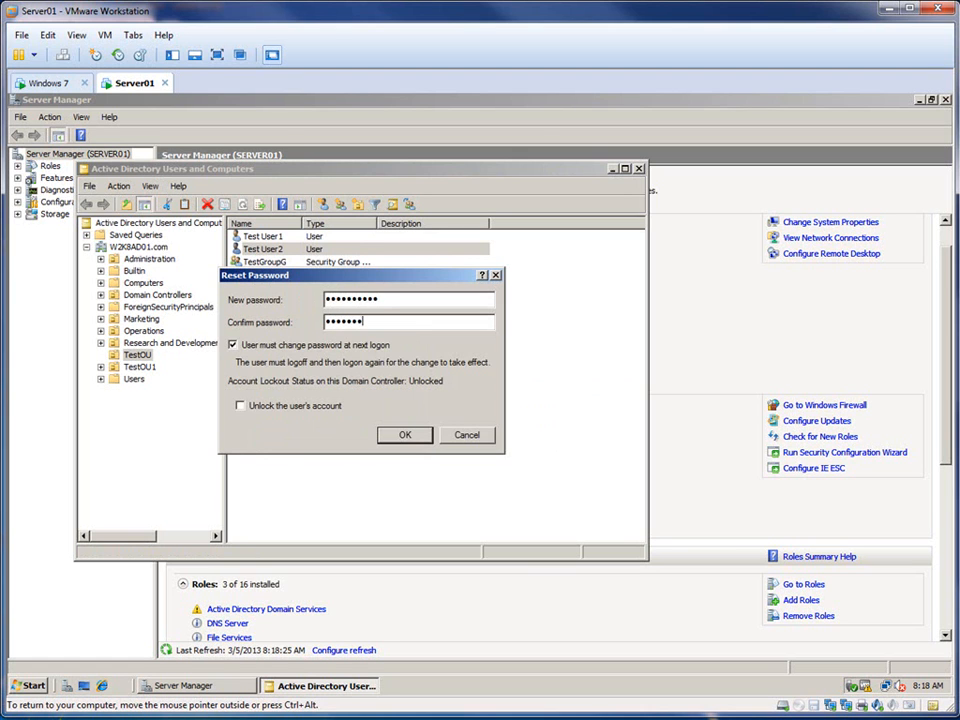
left_click(235, 347)
left_click(255, 407)
left_click(397, 435)
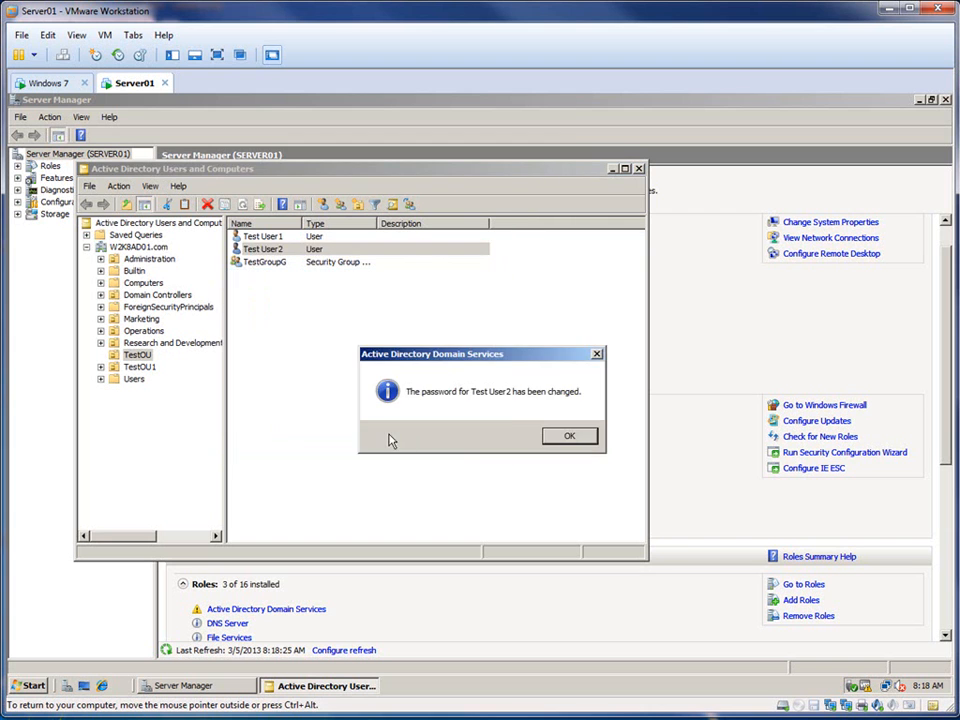
left_click(569, 436)
Step: Log on to the Windows 7 virtual machine as testuser1 with the account password, postponing Windows activation
left_click(48, 84)
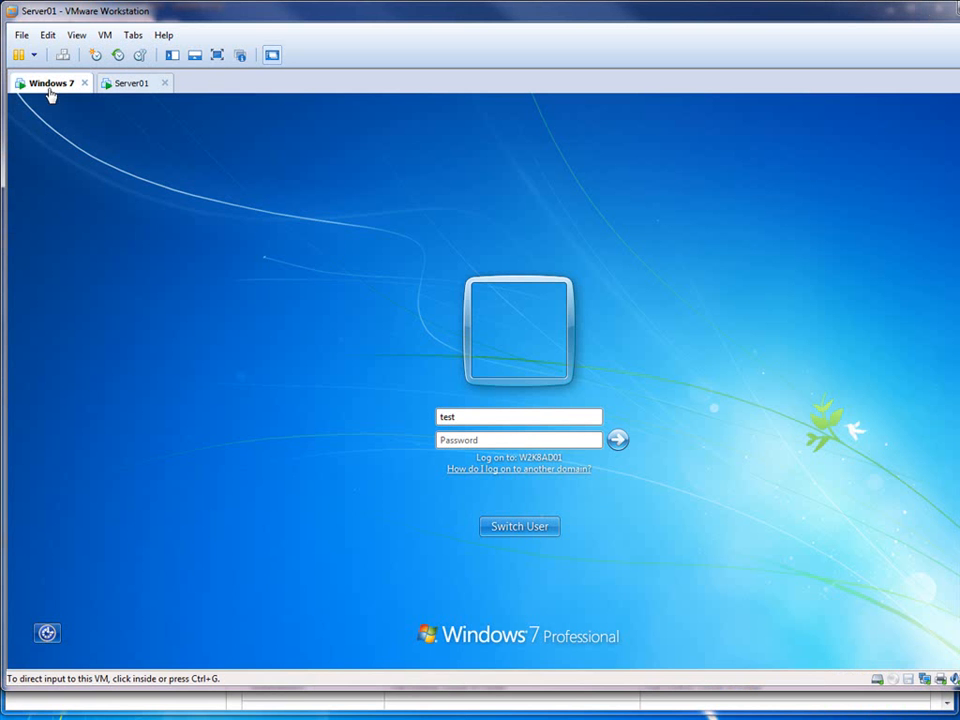
type("user1")
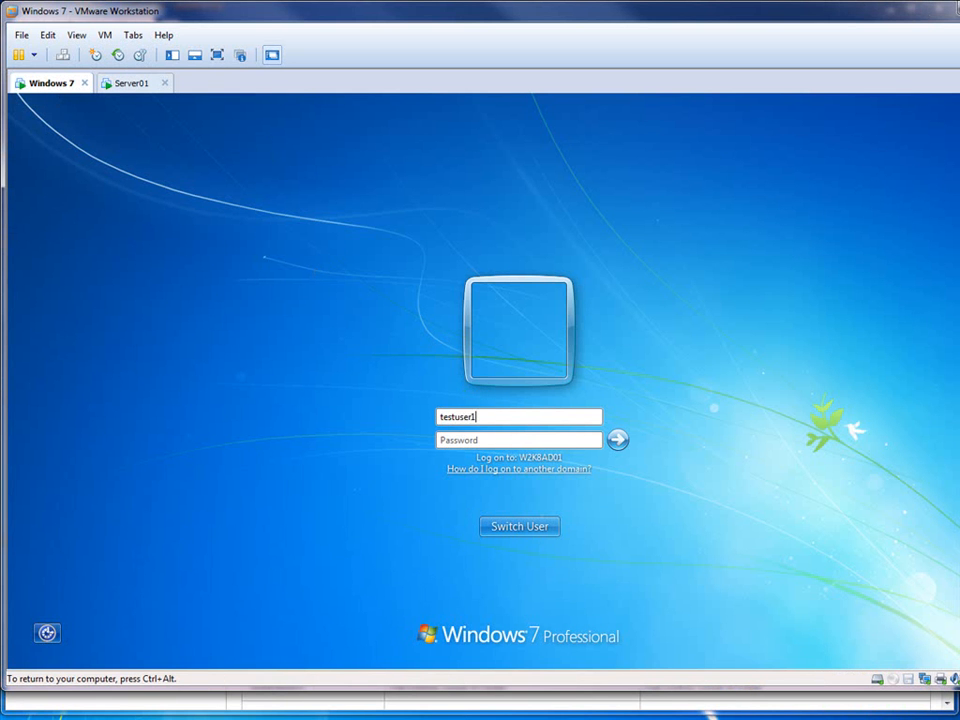
type("P")
left_click(619, 437)
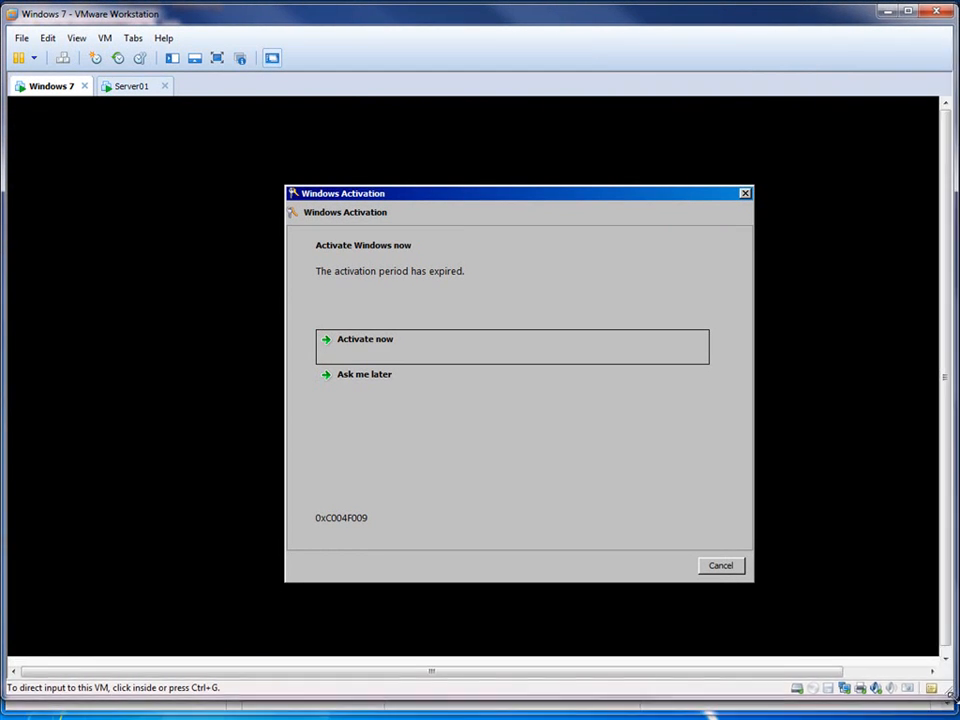
left_click(390, 392)
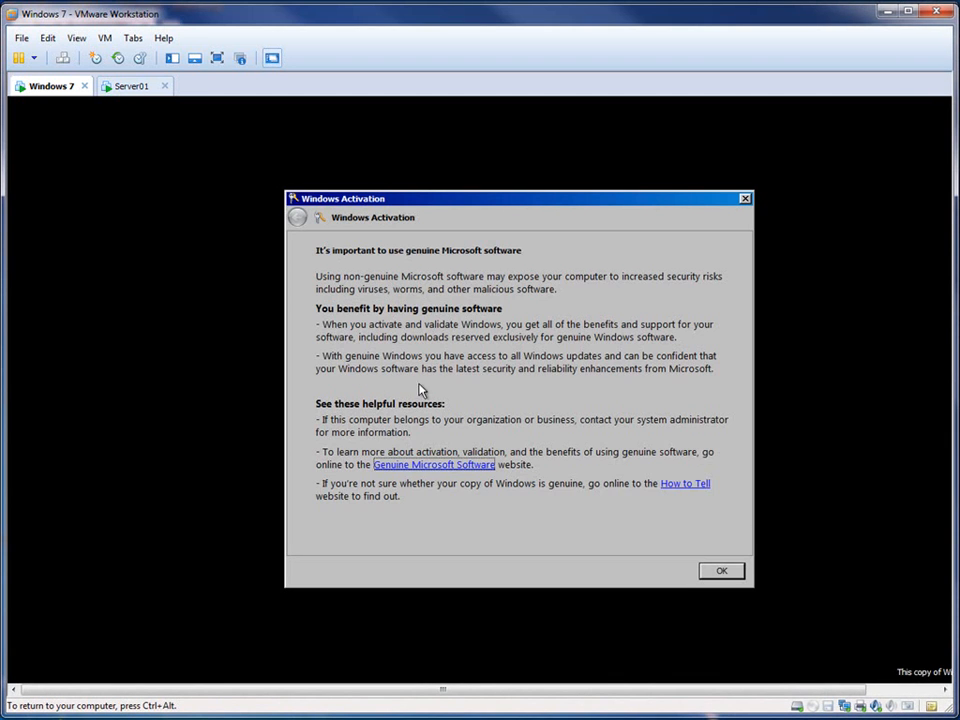
left_click(723, 575)
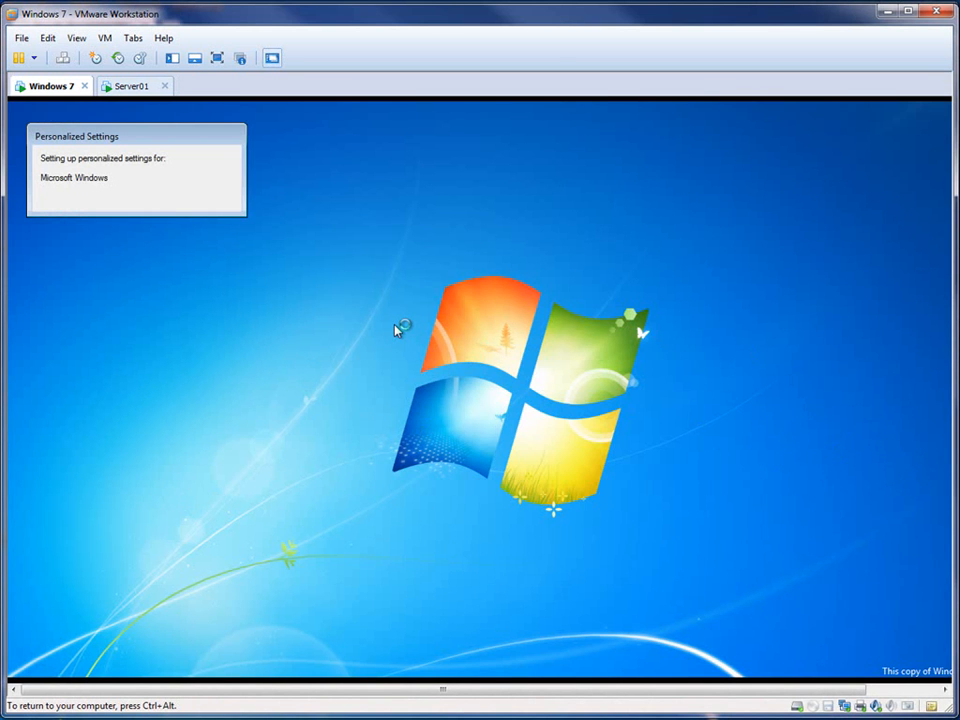
Step: Fit the virtual machine window to the guest, enlarge the window downwards and fit the guest display to it
left_click(78, 38)
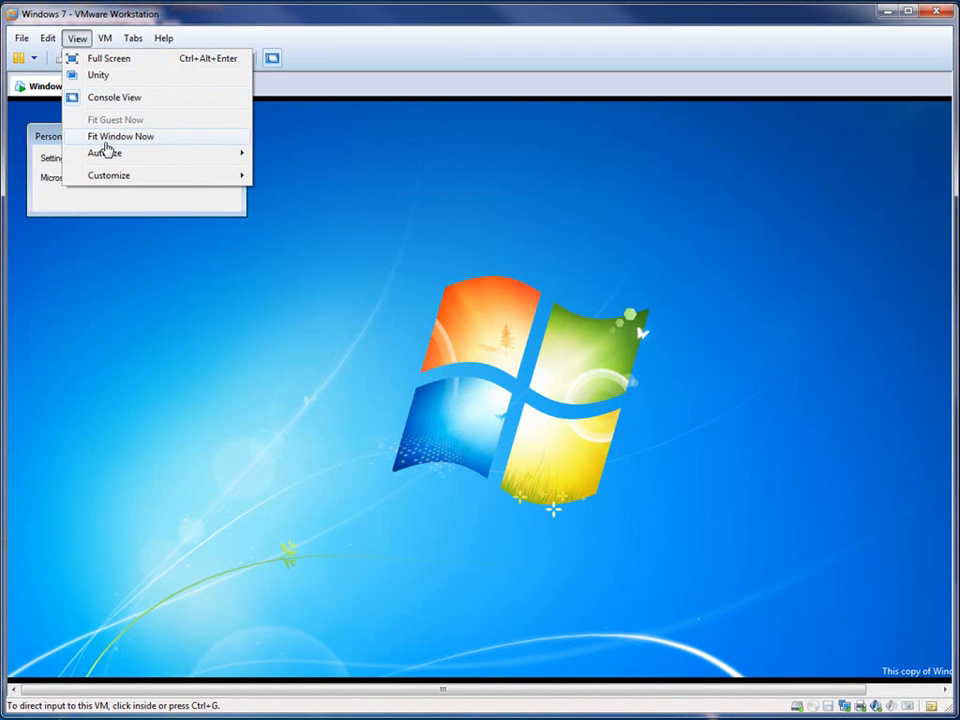
left_click(107, 145)
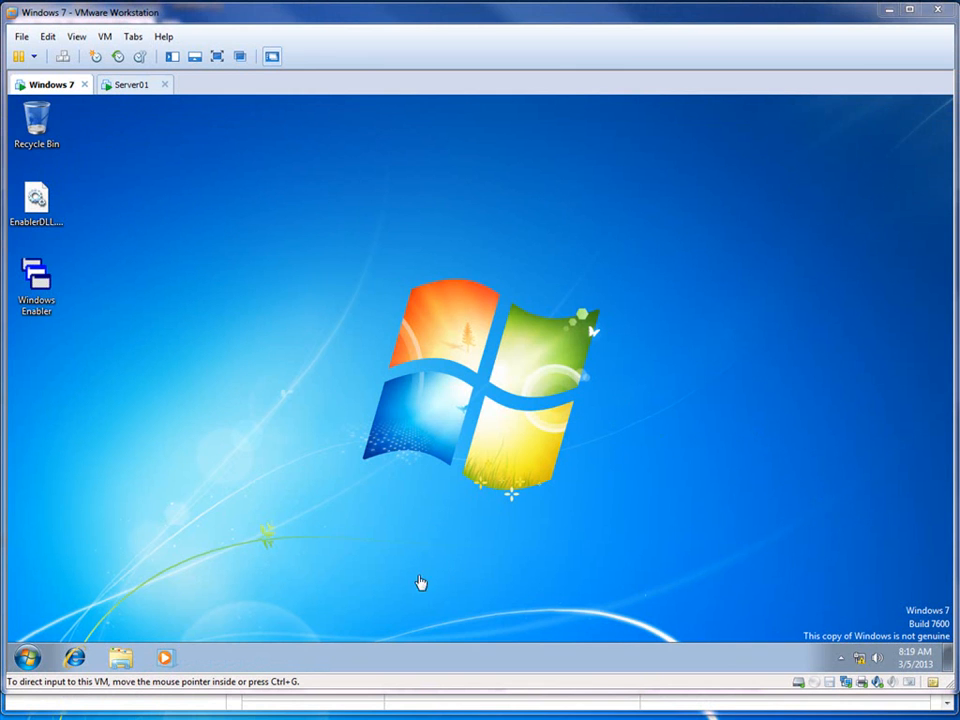
left_click_drag(302, 691, 303, 713)
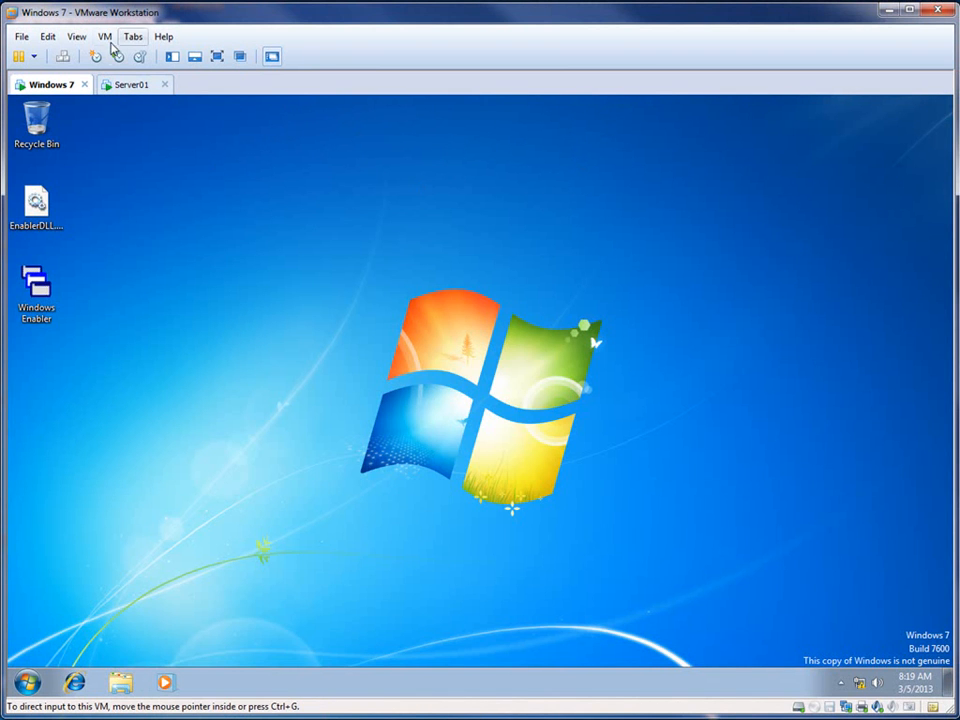
left_click(80, 37)
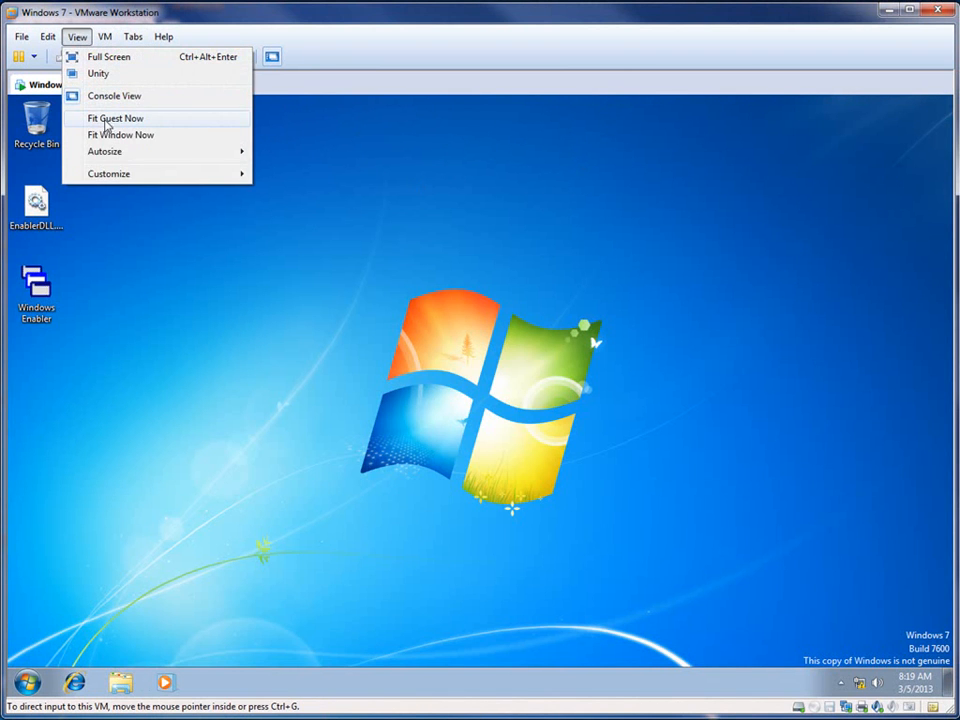
left_click(104, 120)
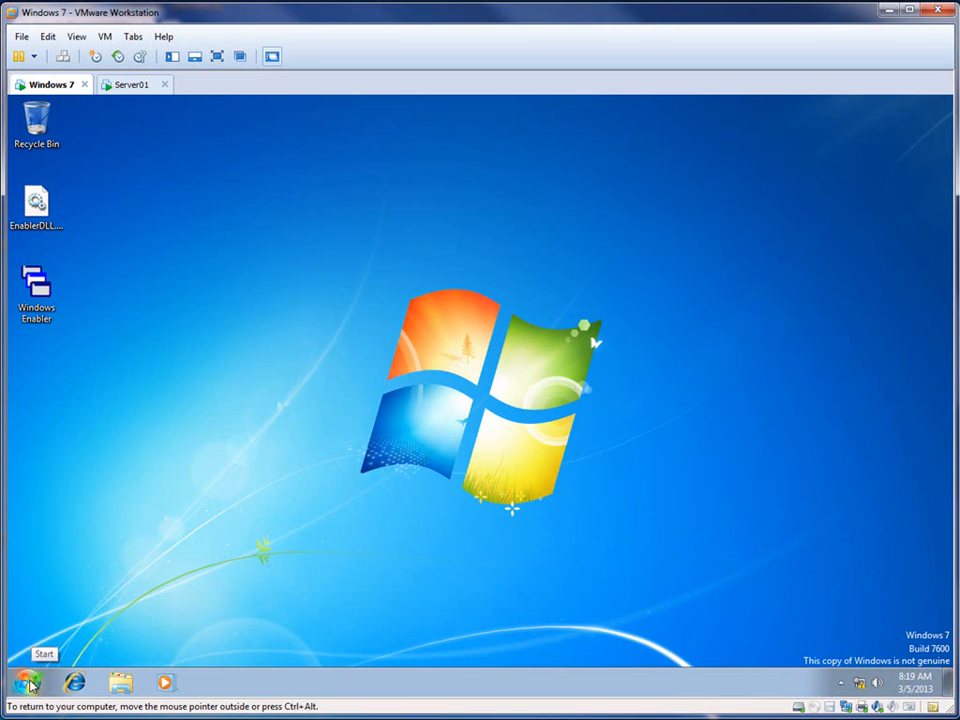
Step: Create a new folder named "family photos" on the Windows 7 desktop
right_click(272, 323)
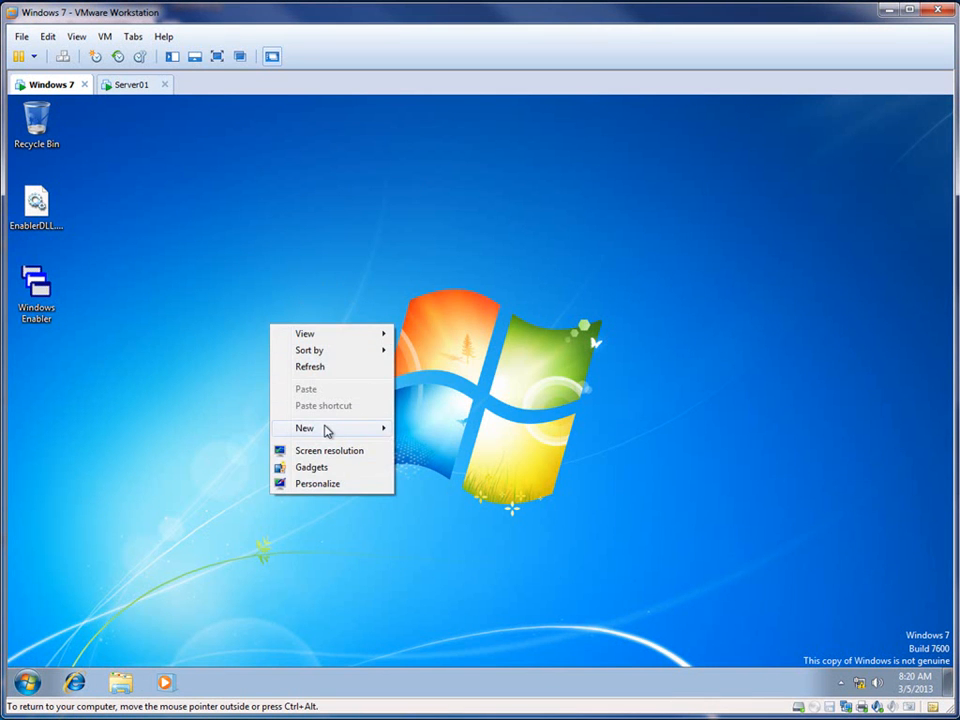
mouse_move(327, 430)
left_click(437, 428)
type("tes")
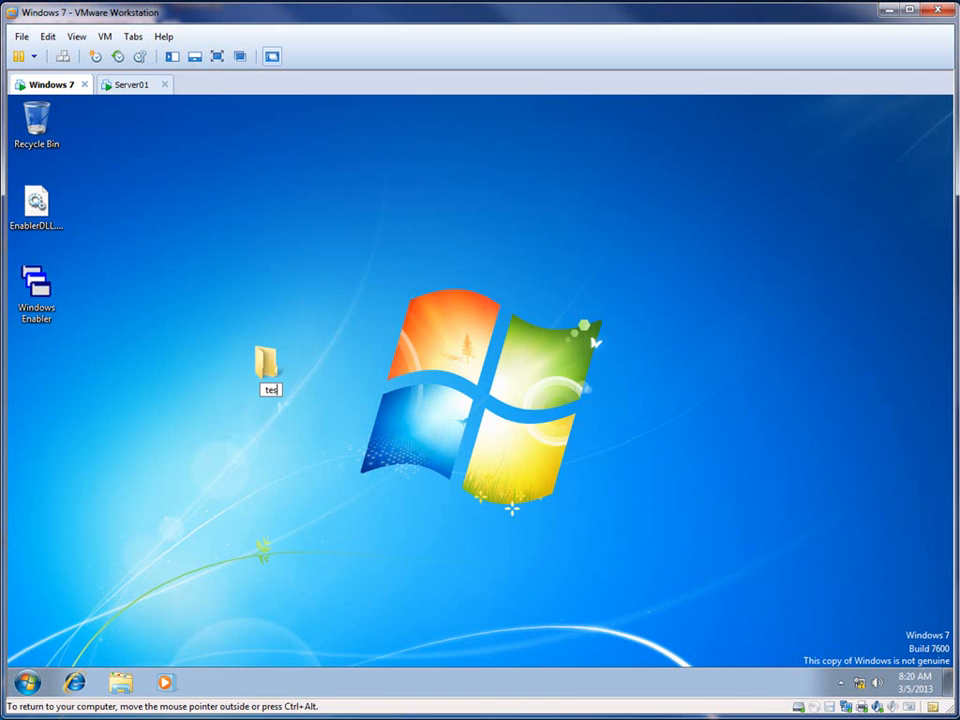
key("BackSpace")
key("BackSpace")
key("BackSpace")
type("family photos")
key("Return")
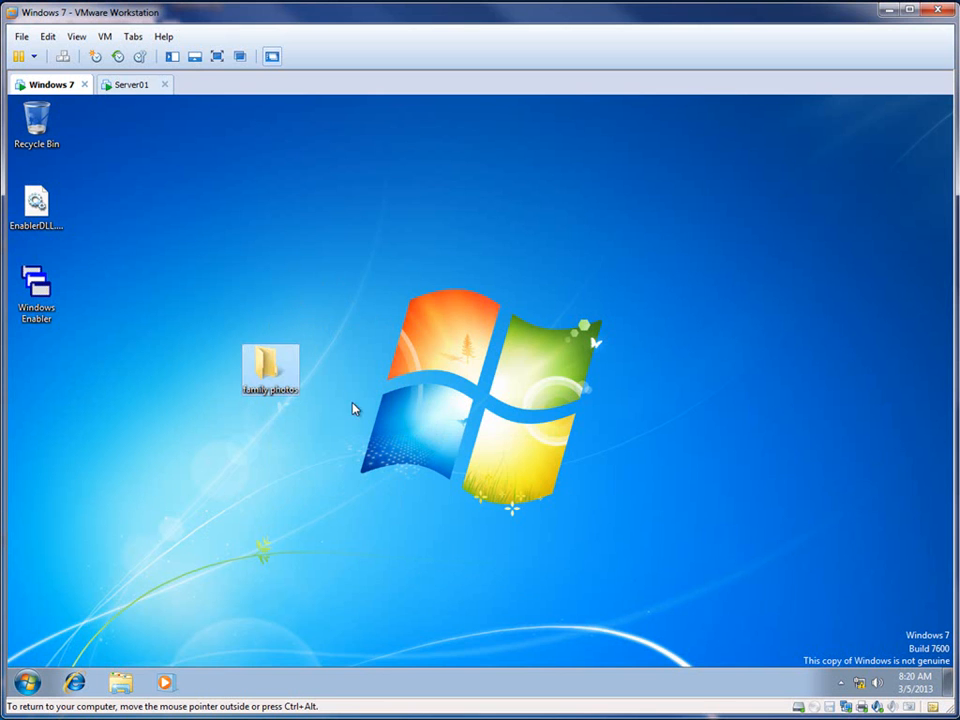
Step: Apply the Windows Classic theme to the desktop and close the Personalization window
right_click(394, 281)
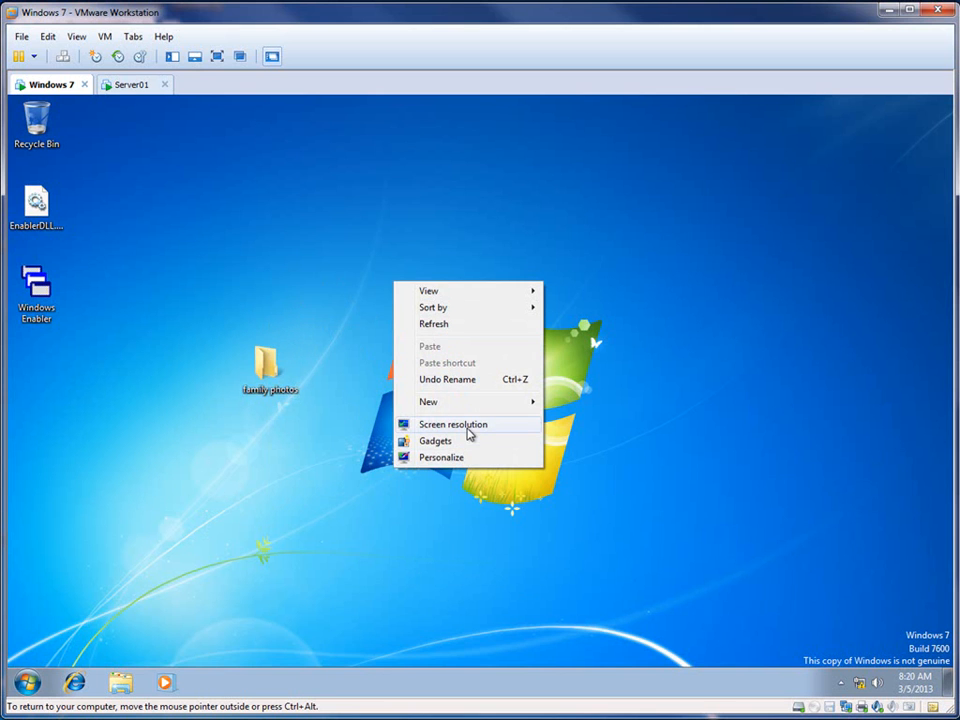
left_click(452, 457)
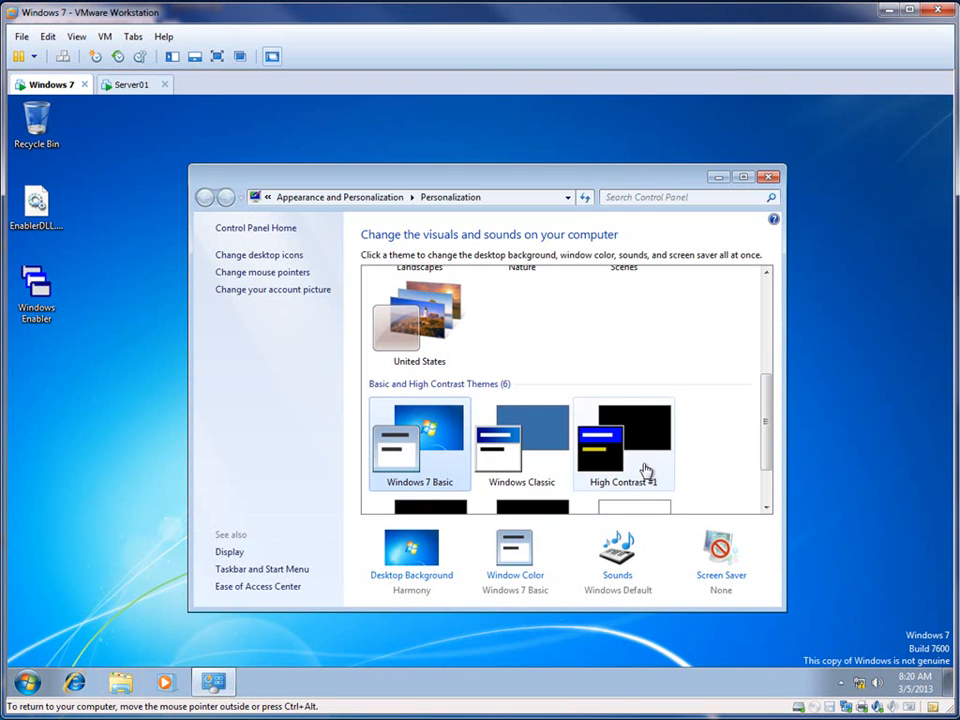
left_click(523, 435)
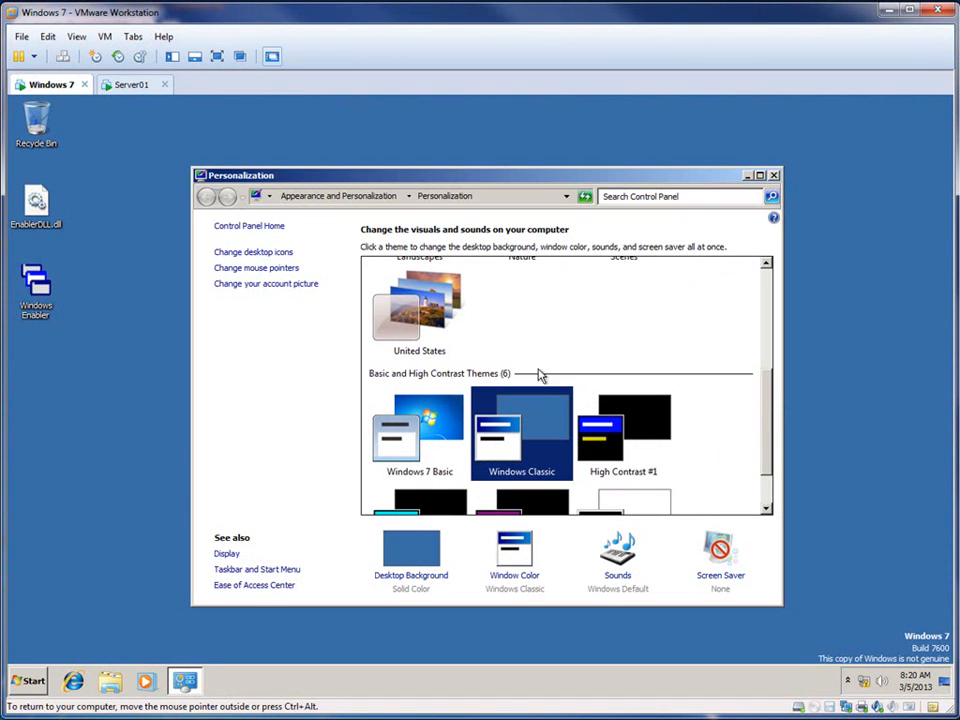
left_click(774, 176)
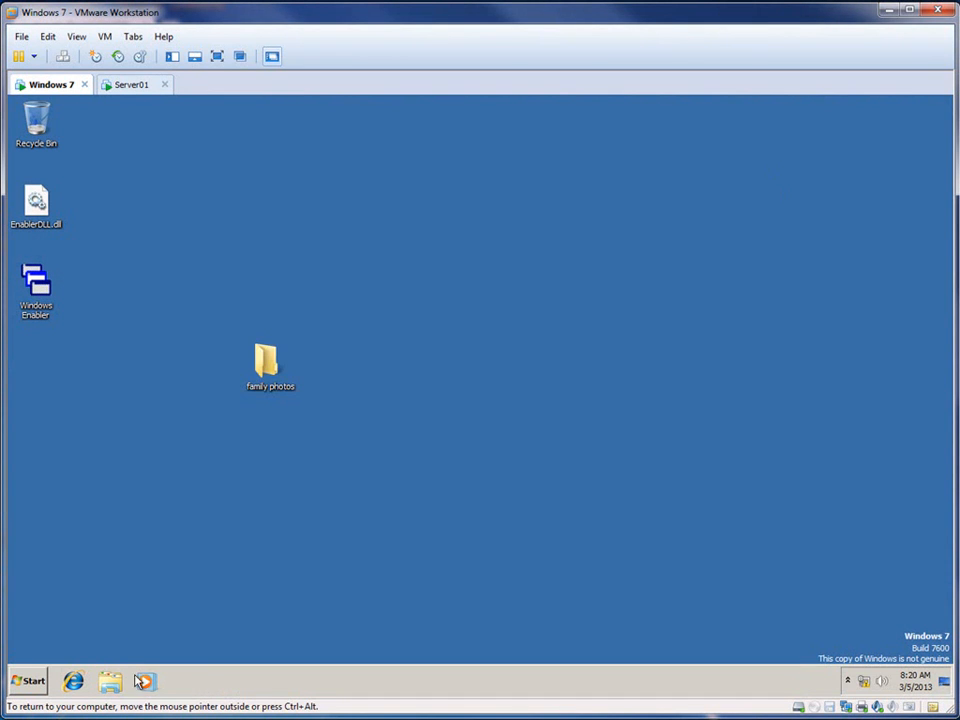
Step: Examine the testuser1 profile under C:\Users, including its Desktop folder, and return to the Users folder
left_click(29, 683)
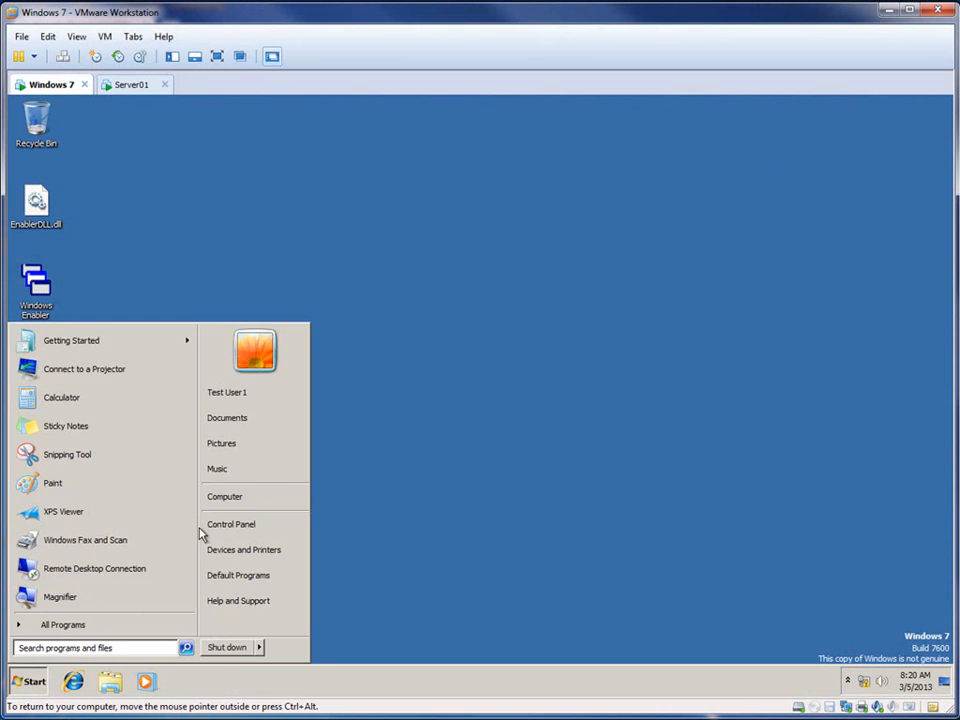
left_click(265, 496)
double_click(396, 272)
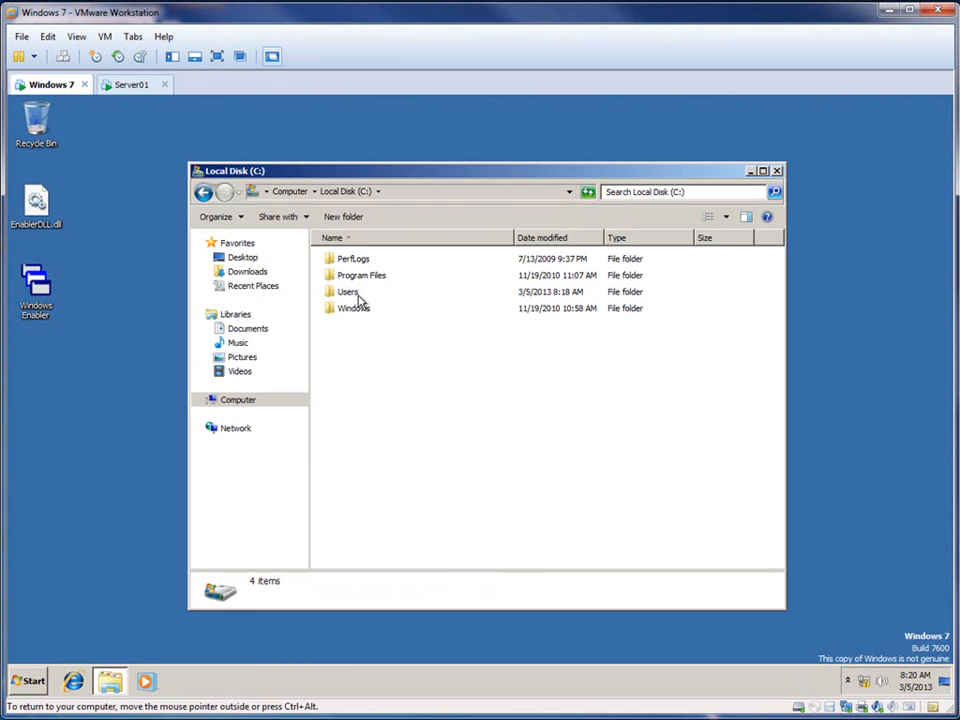
left_click(355, 295)
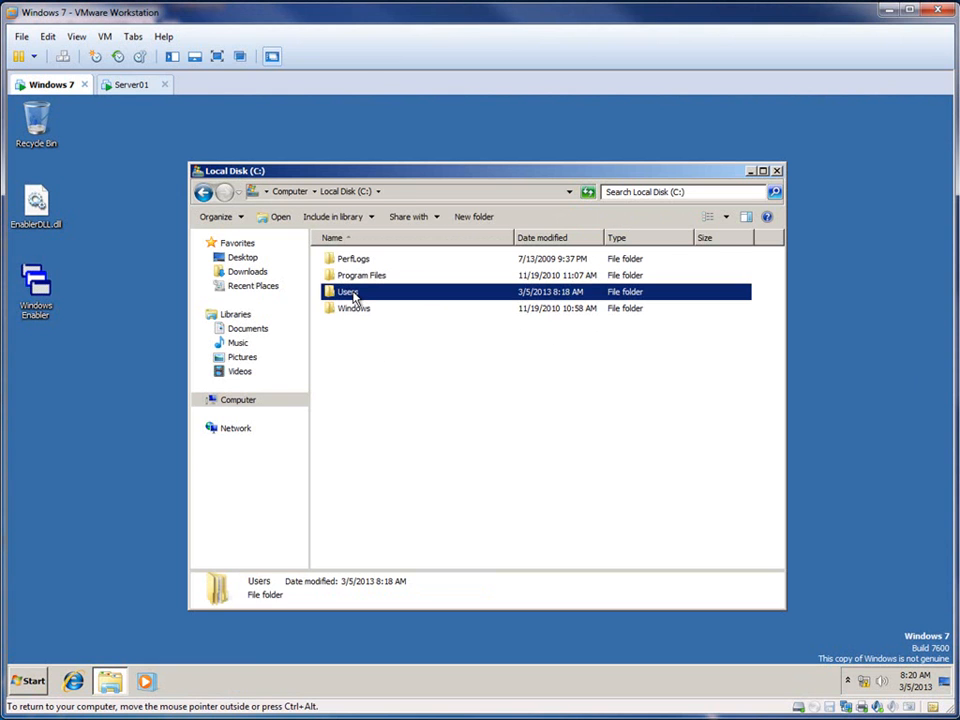
double_click(352, 293)
double_click(364, 277)
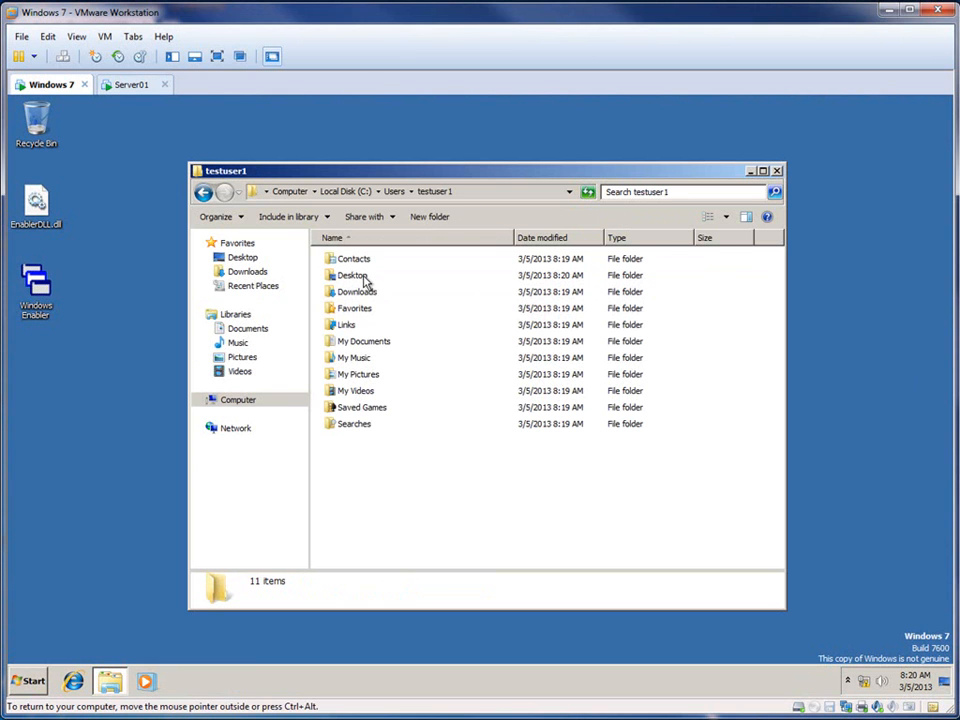
double_click(345, 275)
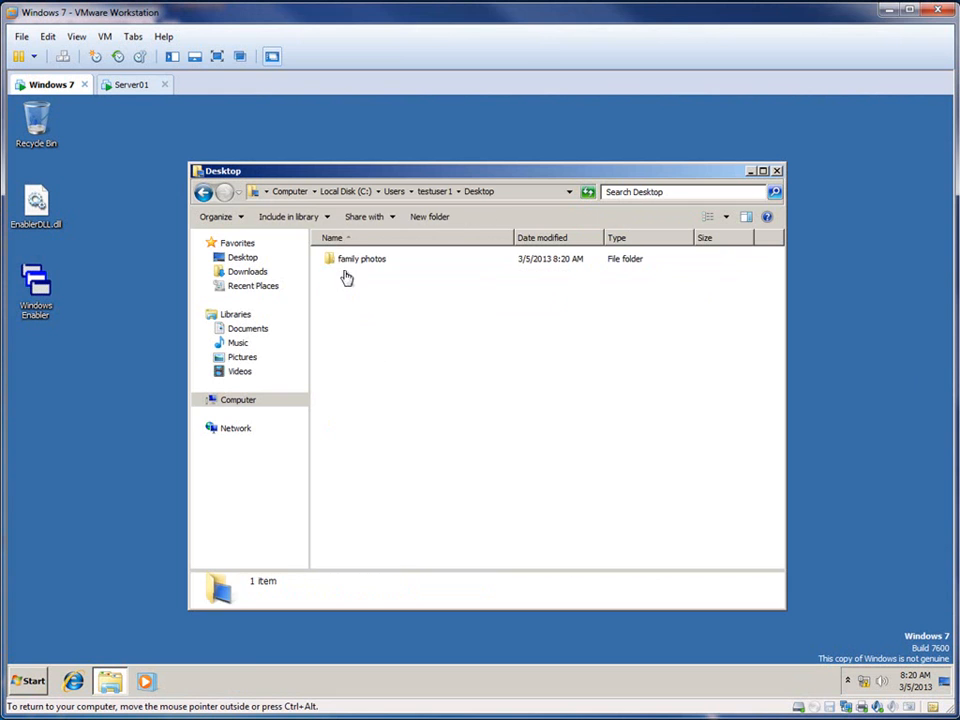
left_click(205, 192)
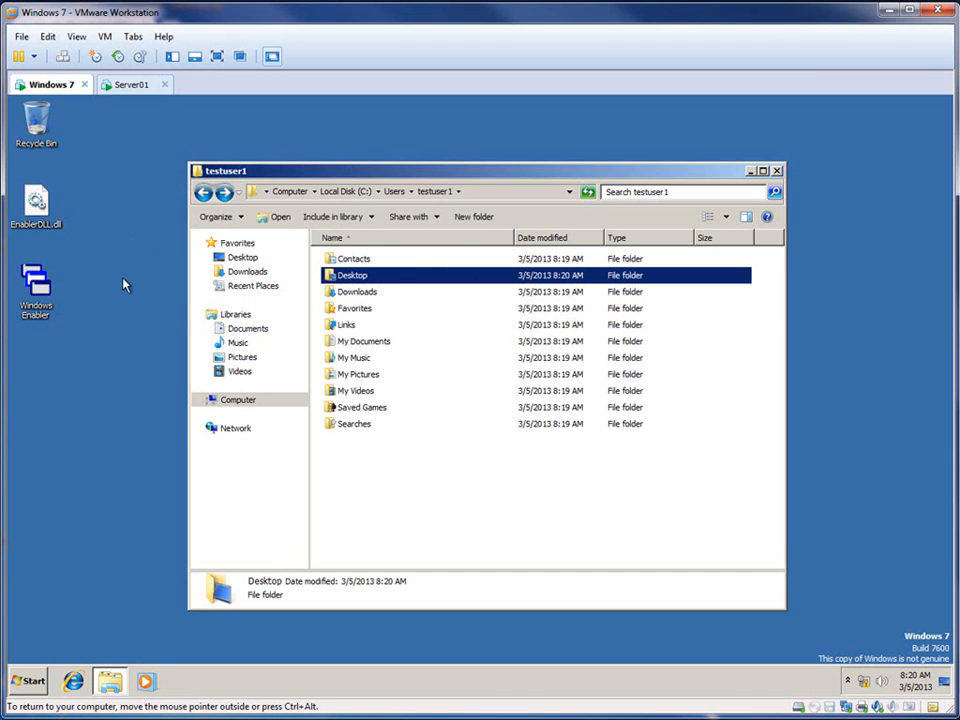
left_click(393, 190)
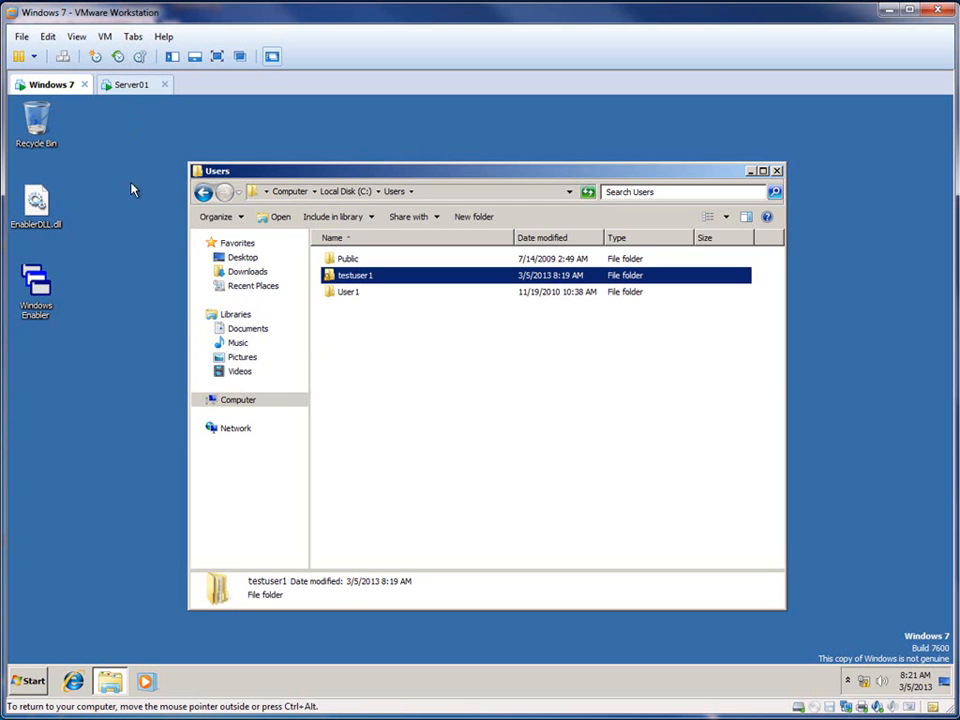
Step: Log testuser1 off the Windows 7 virtual machine
left_click(26, 681)
left_click(260, 648)
left_click(306, 593)
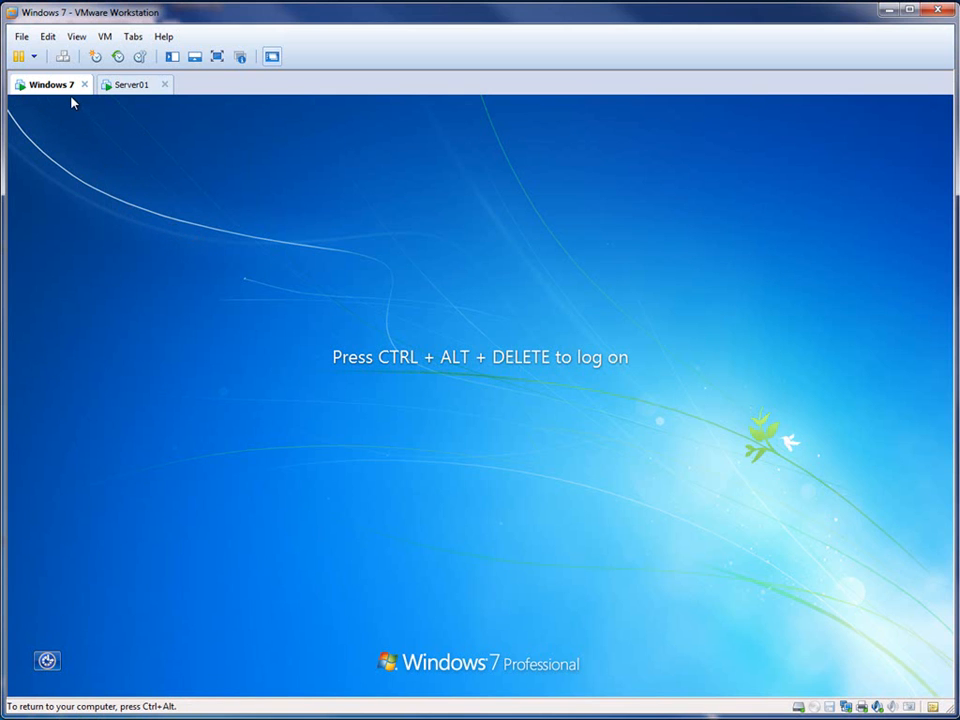
Step: Switch to Server01 and create a folder named "Profiles" on Local Disk (C:)
left_click(135, 85)
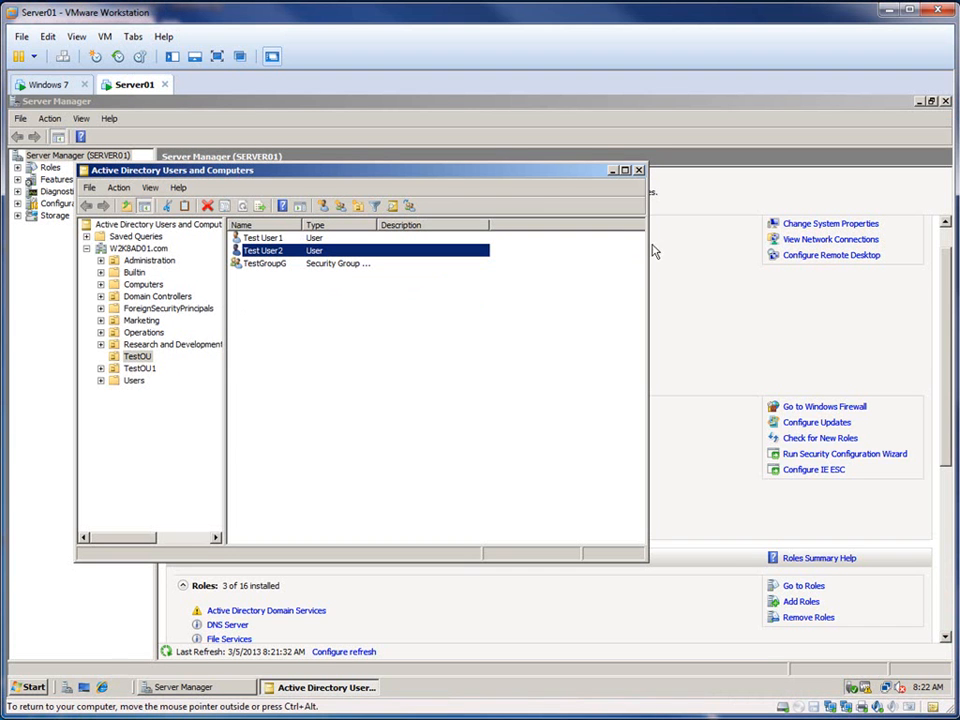
left_click(30, 687)
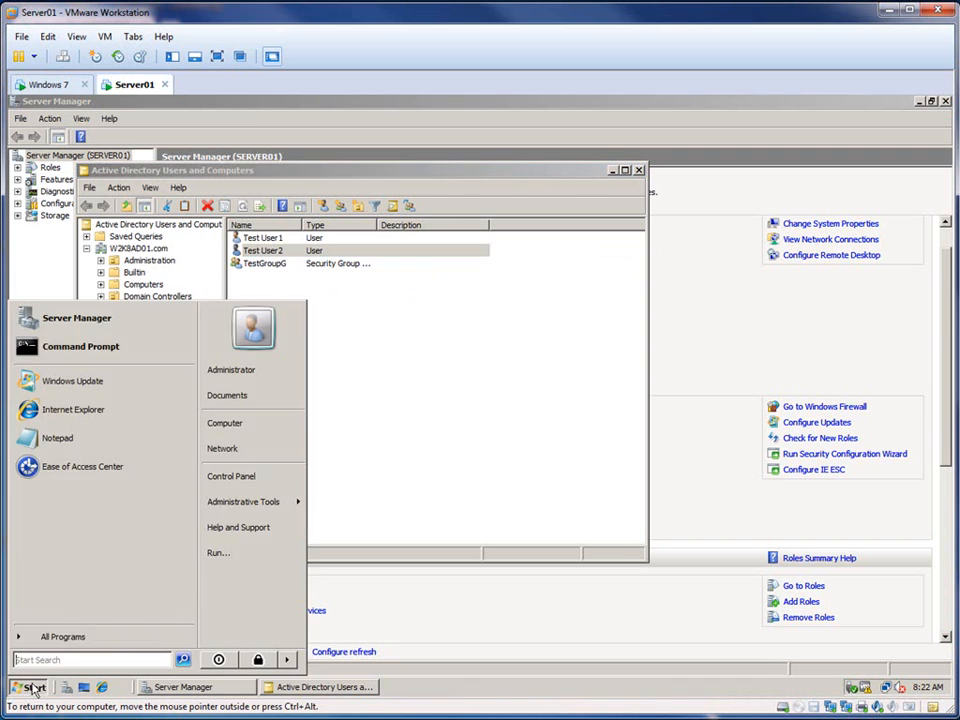
left_click(224, 423)
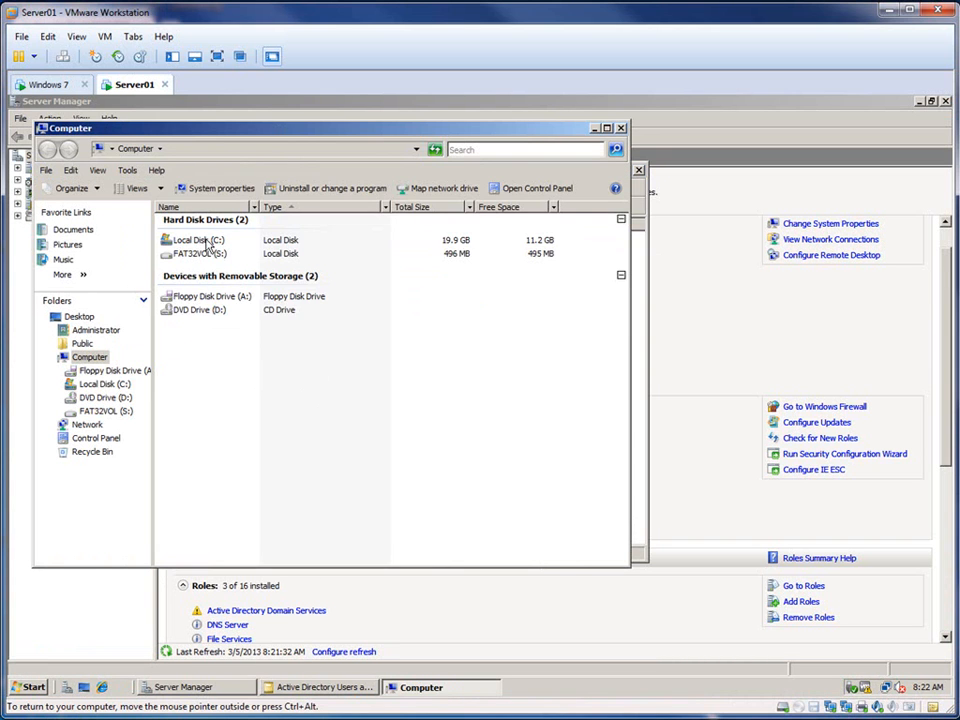
double_click(207, 240)
right_click(223, 338)
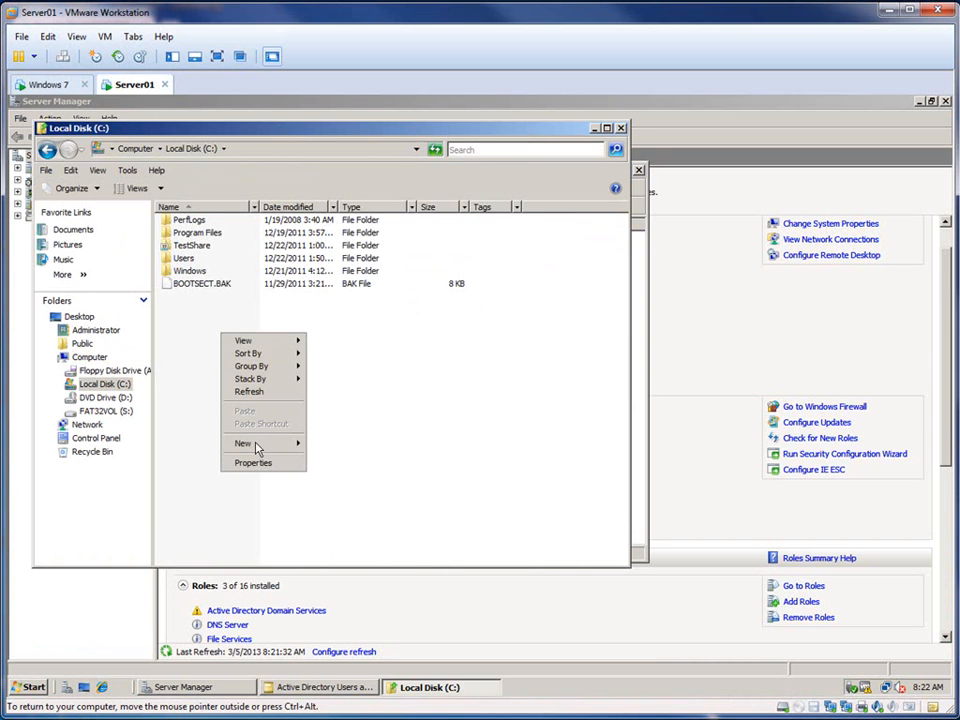
mouse_move(256, 452)
left_click(335, 443)
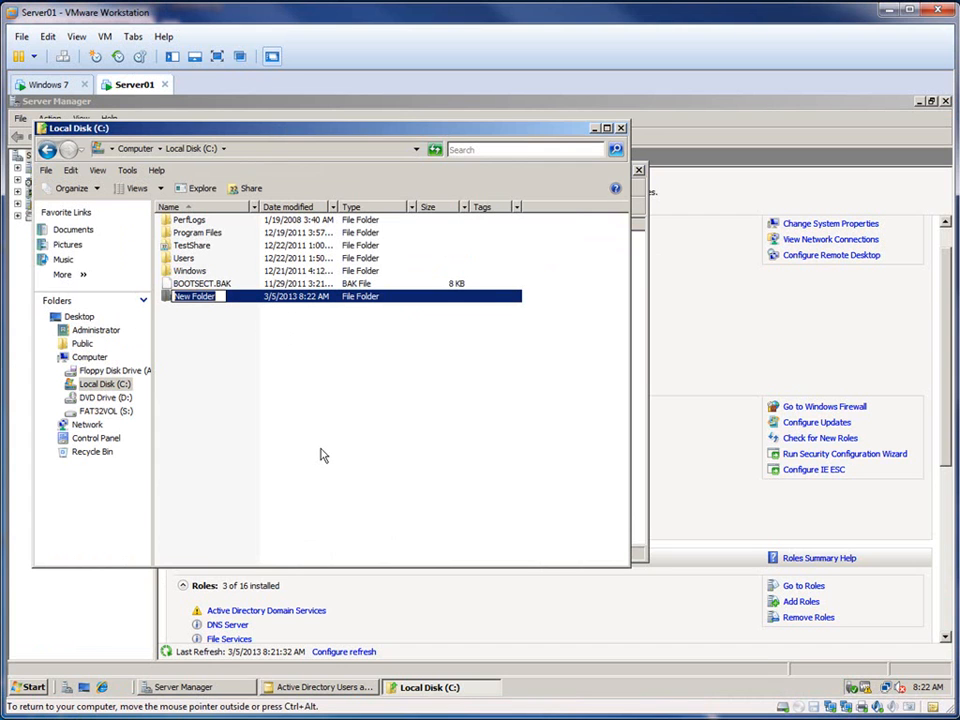
type("Profiles")
left_click(320, 455)
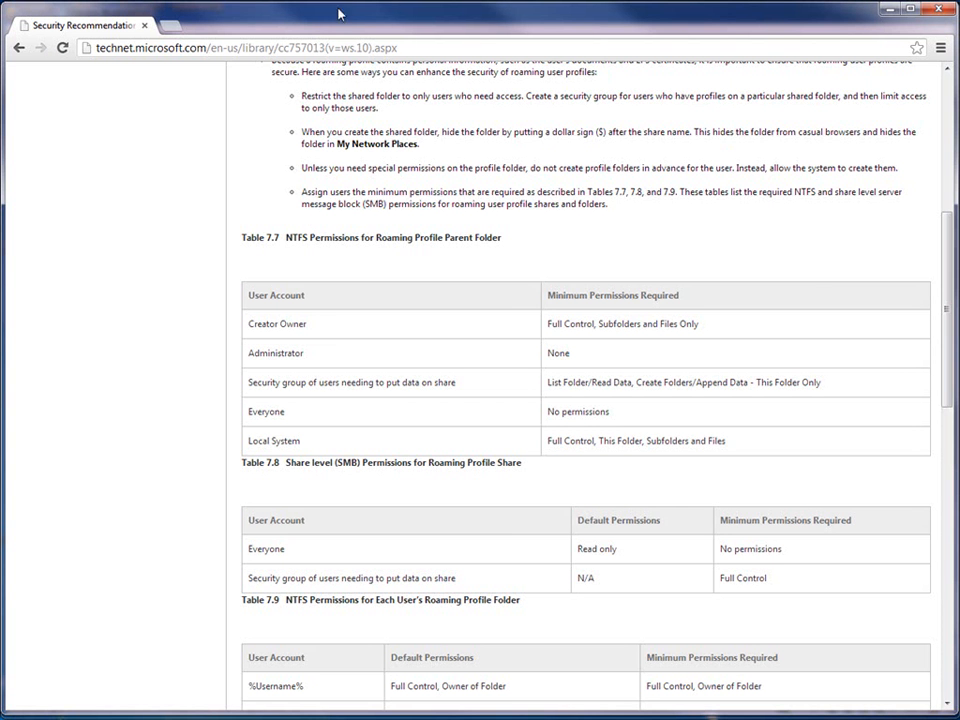
Step: Consult the TechNet security recommendations for roaming profile shares and share the C:\Profiles folder with only Administrator as Owner
left_click_drag(950, 294, 947, 90)
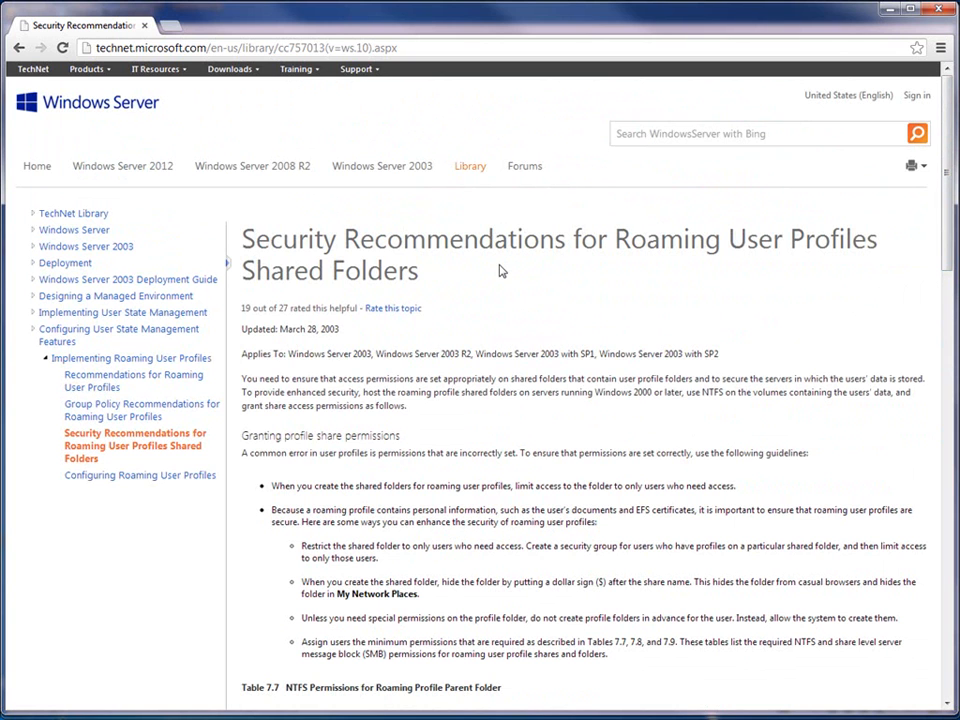
left_click_drag(949, 128, 952, 305)
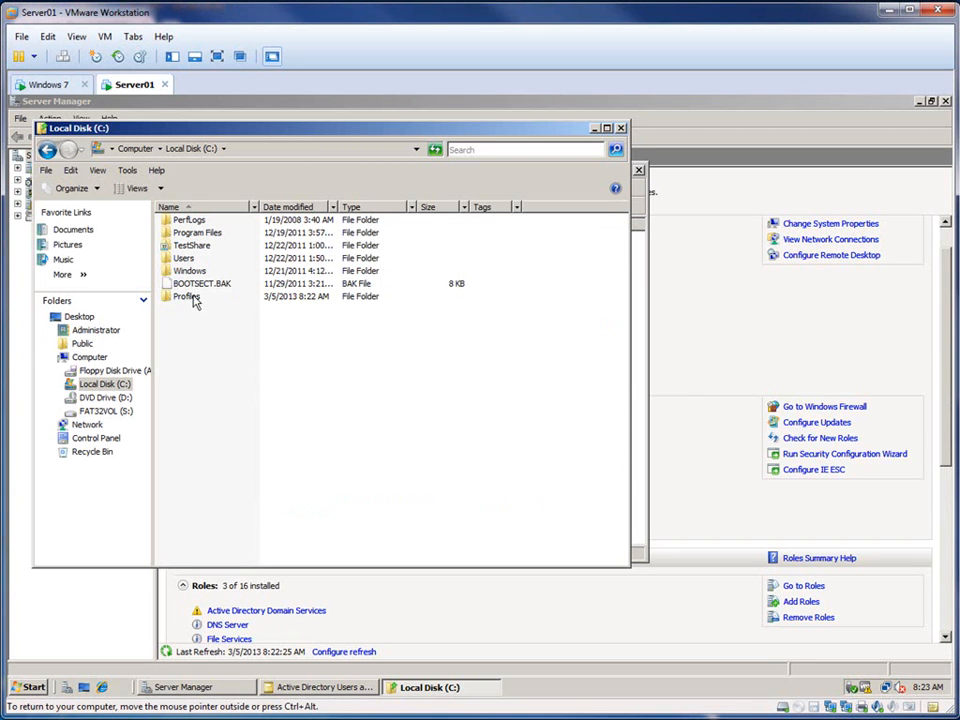
left_click(190, 296)
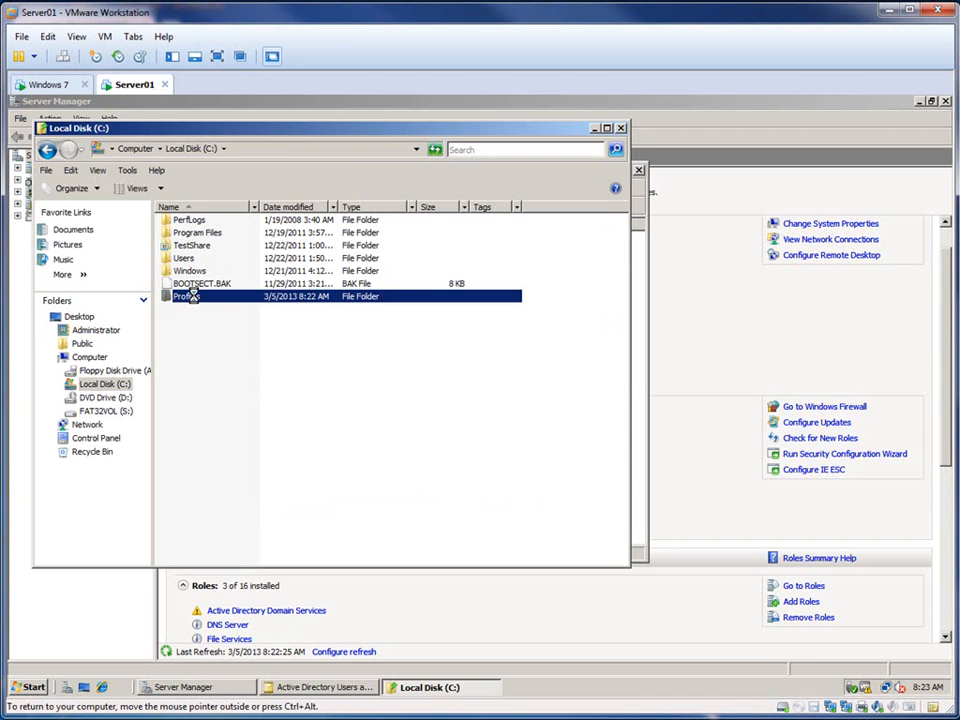
right_click(190, 296)
left_click(215, 333)
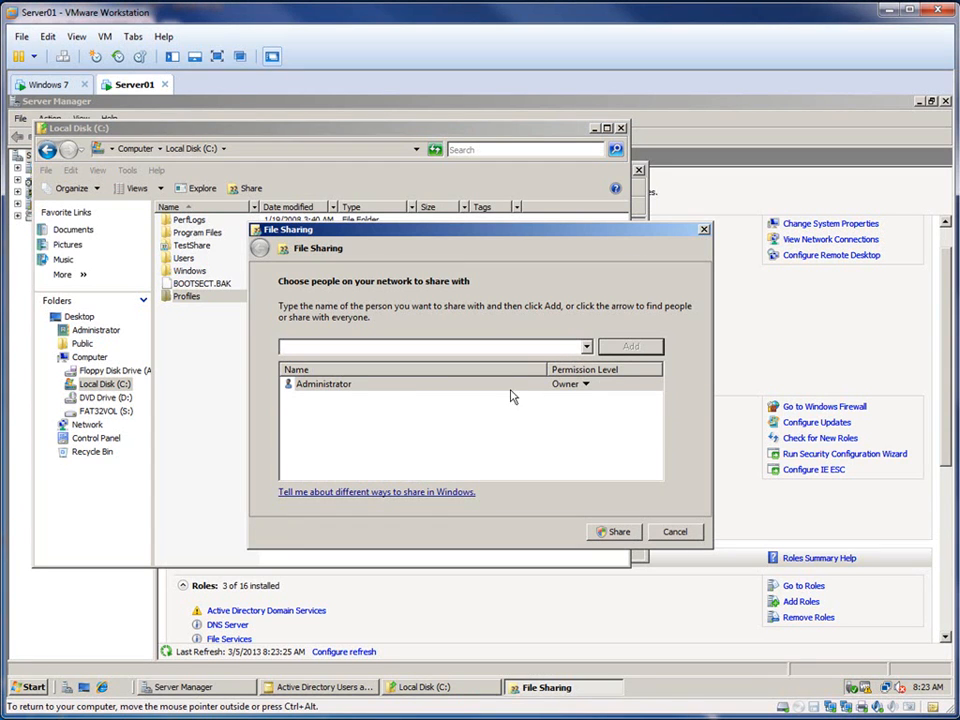
left_click(619, 532)
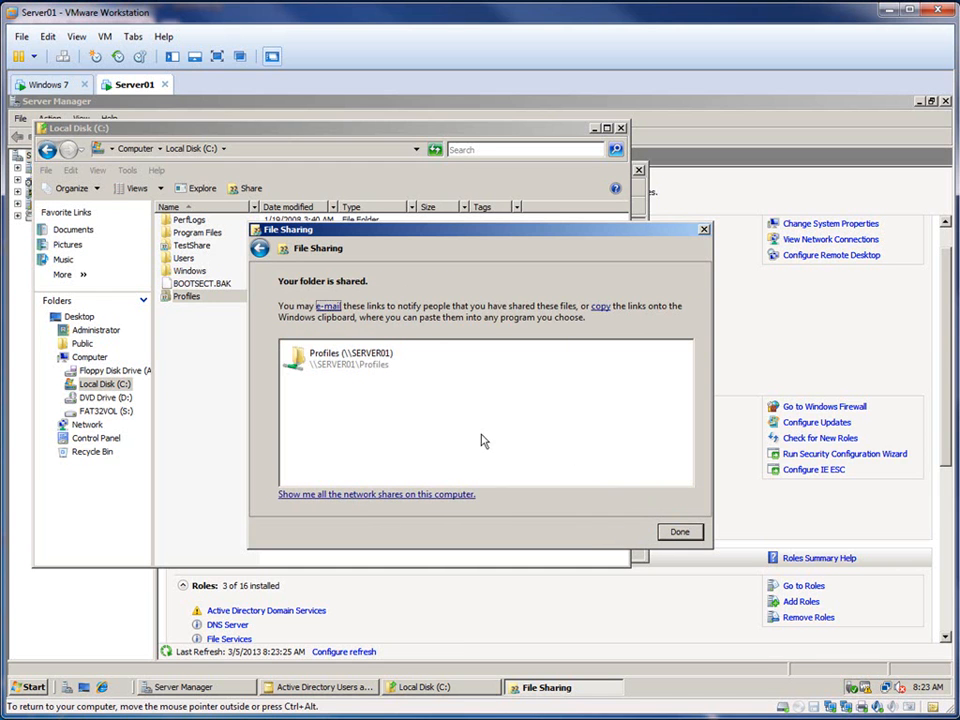
left_click(681, 533)
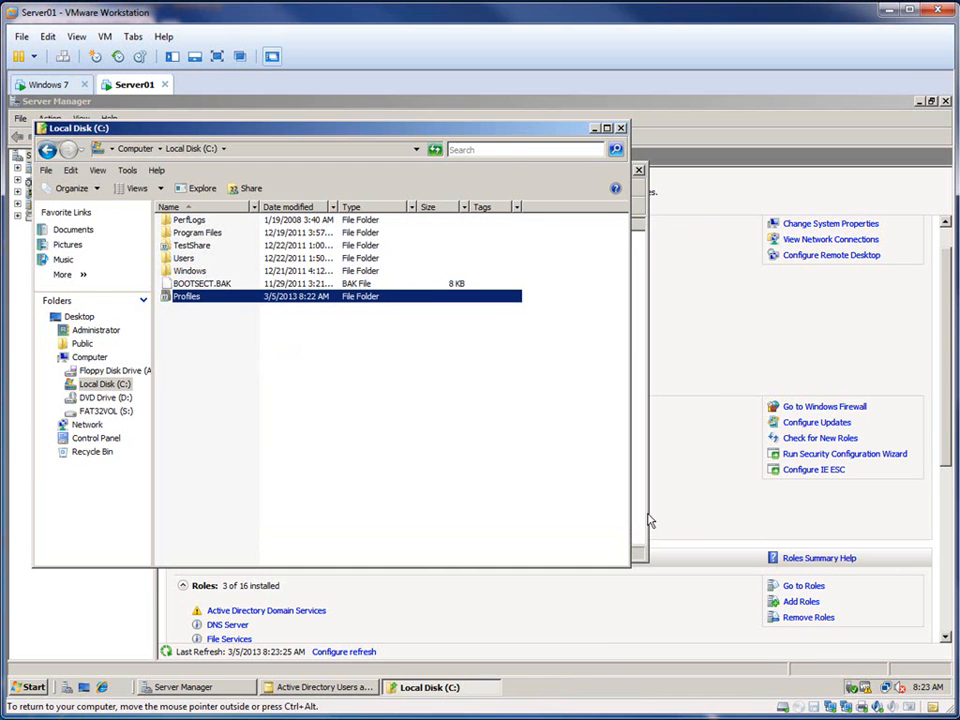
Step: Add the TestGroupG group to the share permissions of the Profiles folder through Advanced Sharing
right_click(241, 298)
left_click(279, 466)
left_click(302, 327)
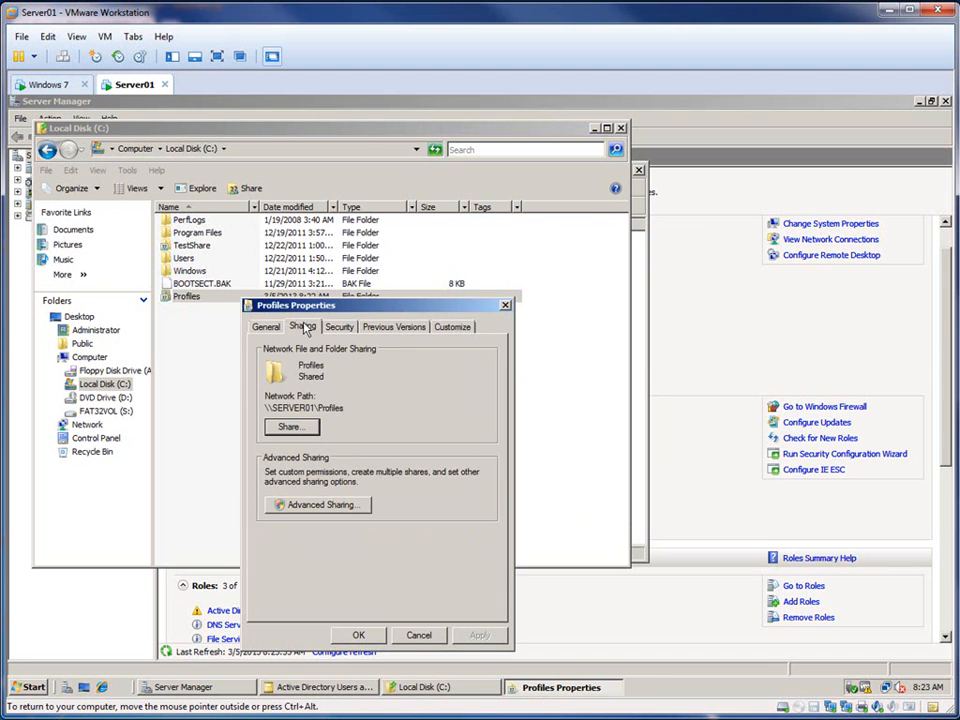
left_click(276, 505)
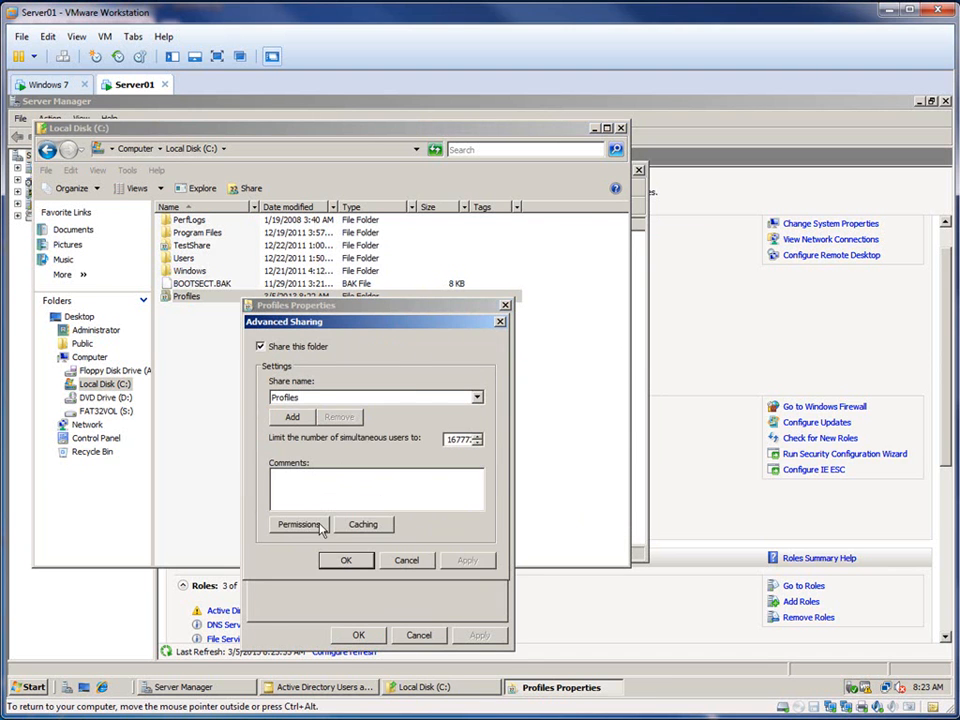
left_click(302, 524)
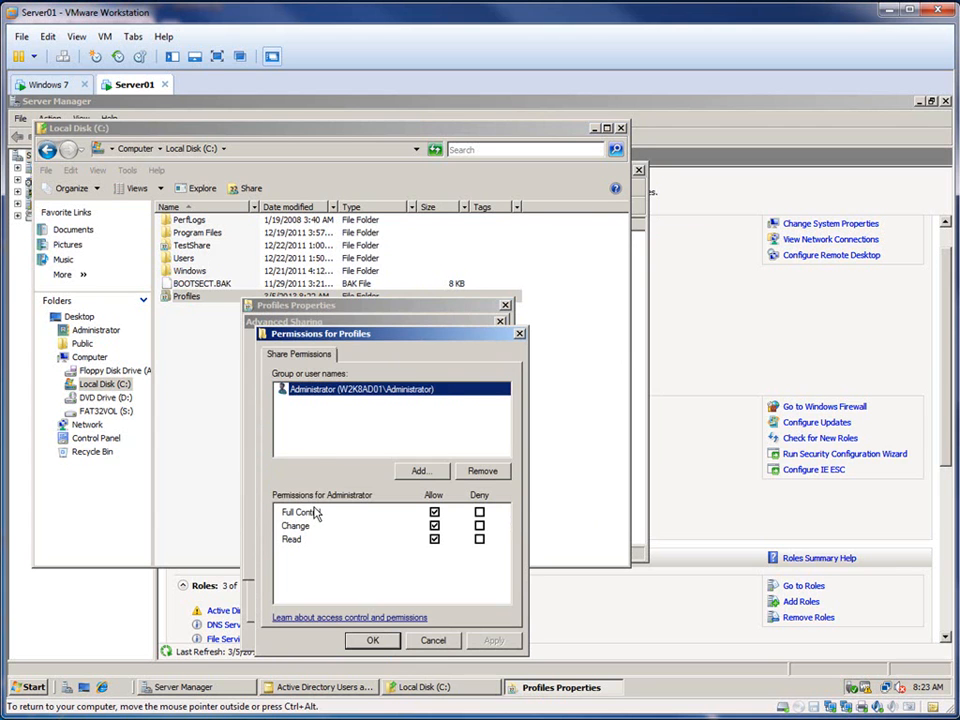
left_click_drag(434, 342, 445, 290)
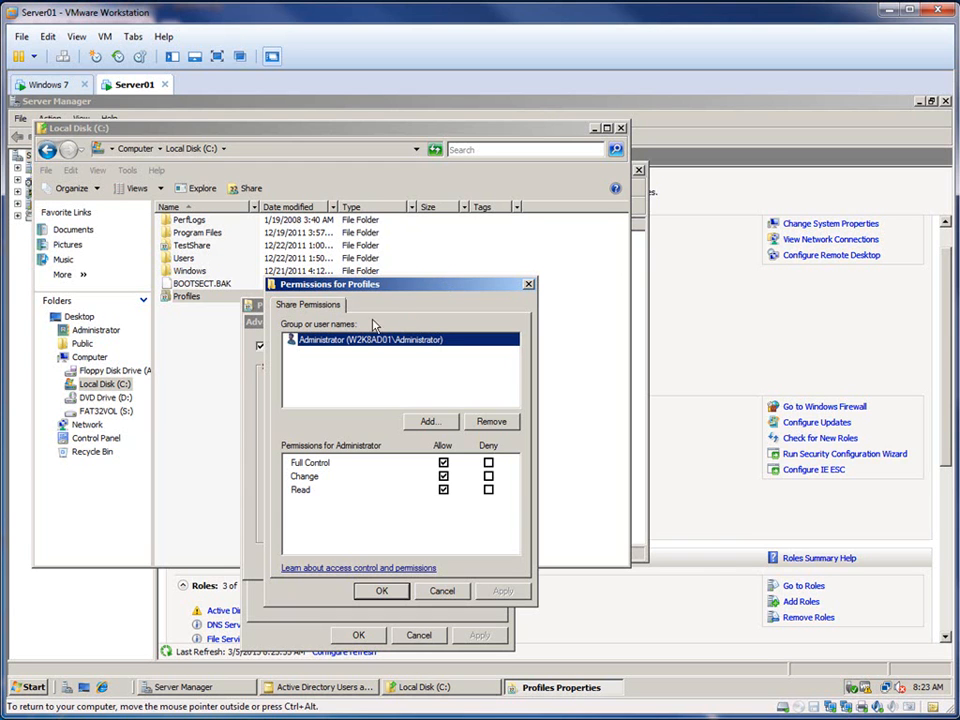
left_click(441, 422)
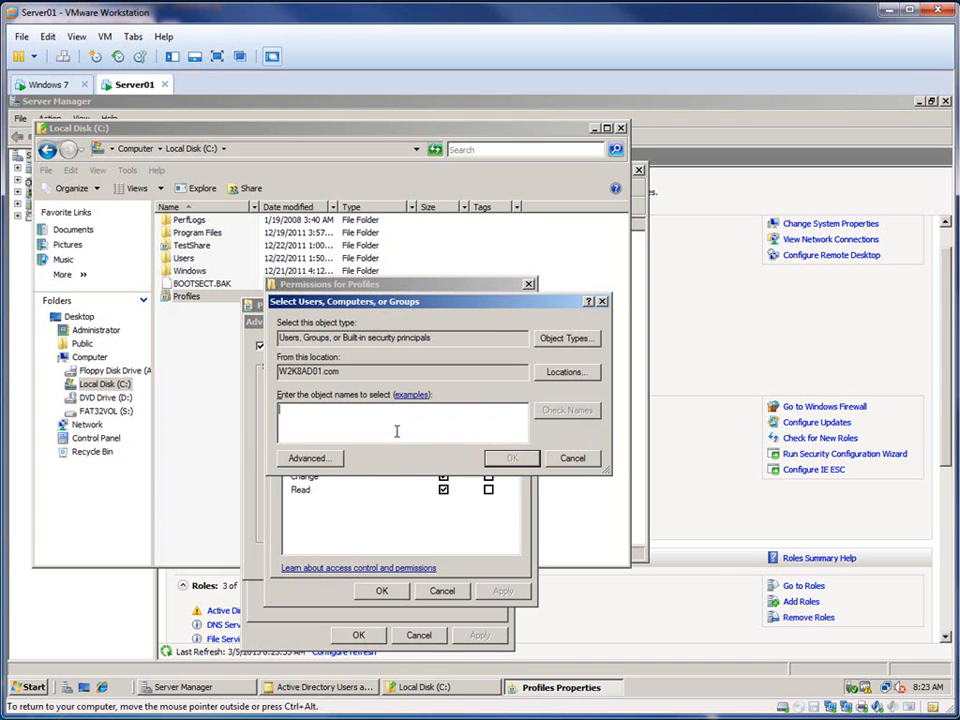
type("tes")
left_click(572, 413)
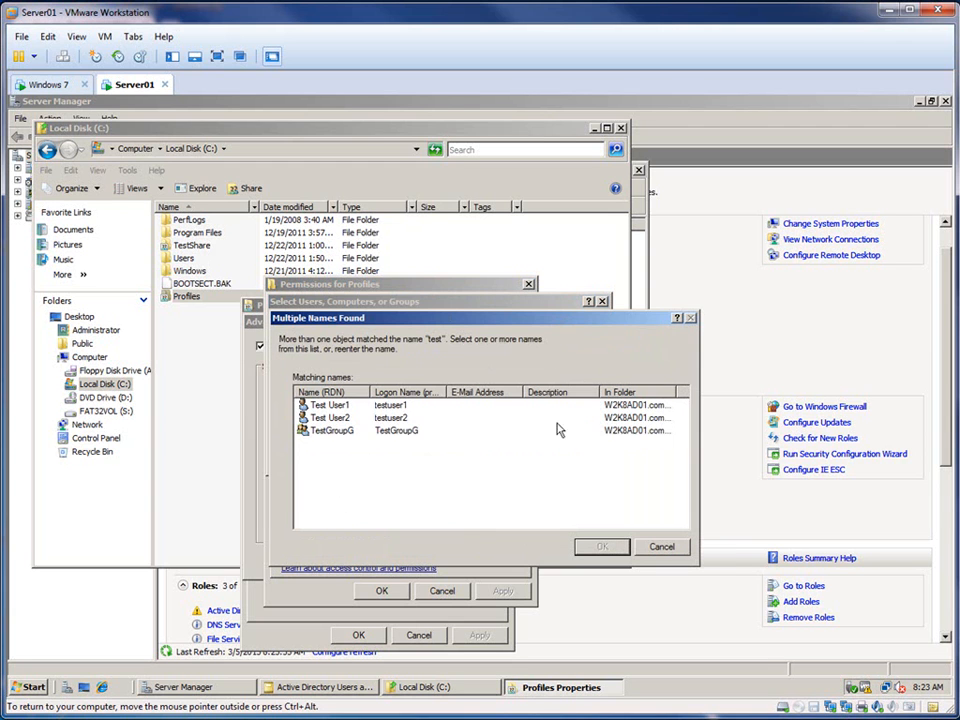
left_click(326, 432)
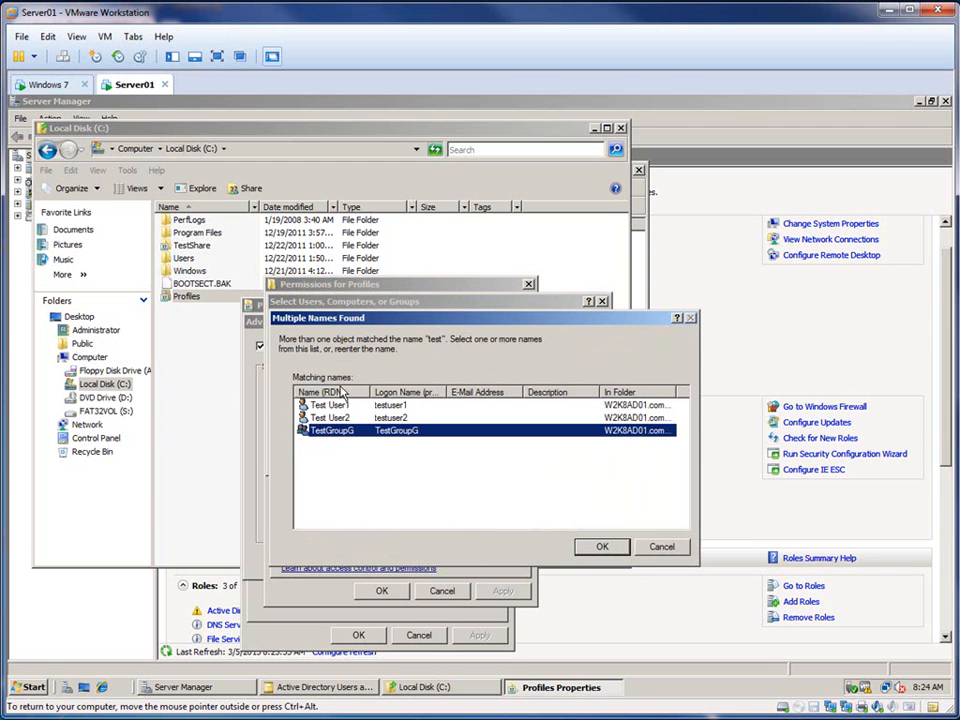
key("Return")
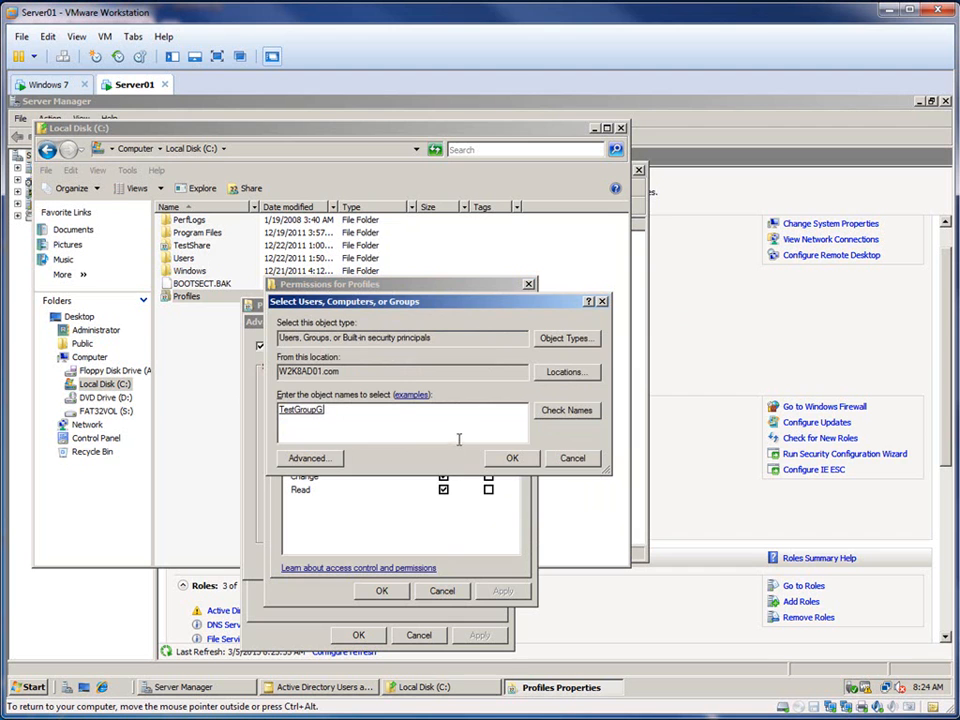
left_click(506, 458)
Step: Allow TestGroupG Full Control on the Profiles share, apply the permissions and close the folder's properties
left_click(443, 462)
left_click(502, 590)
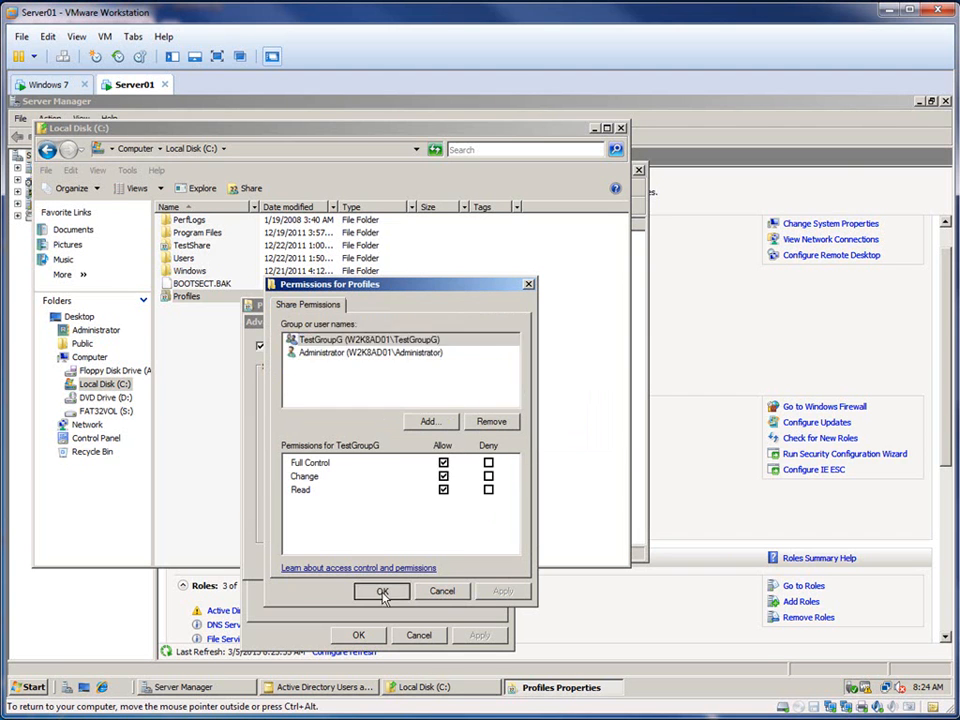
left_click(383, 592)
left_click(345, 560)
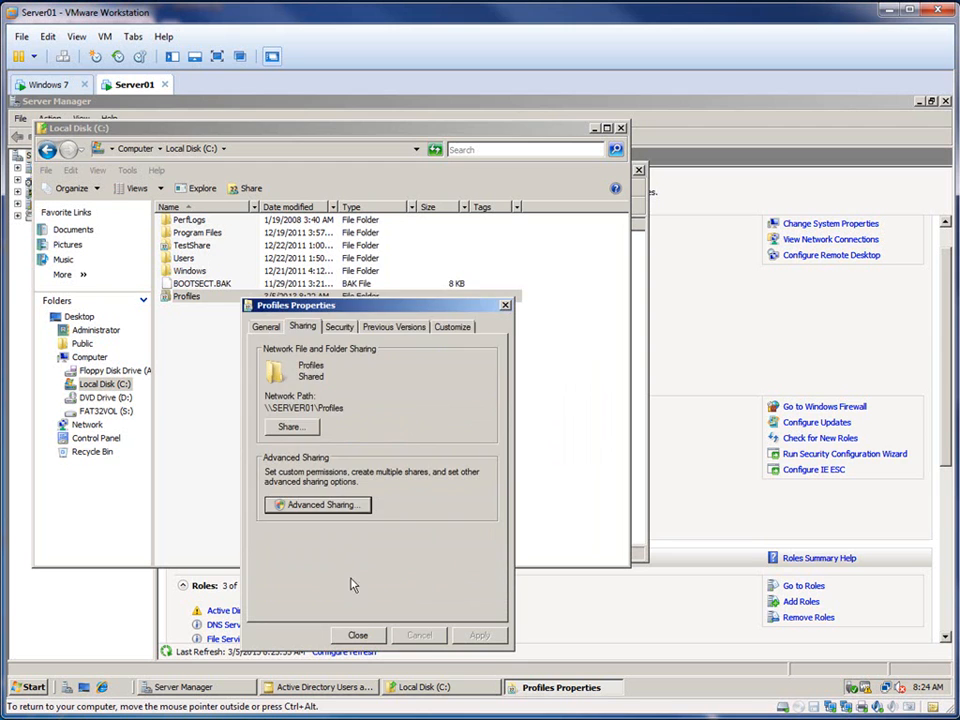
left_click(358, 636)
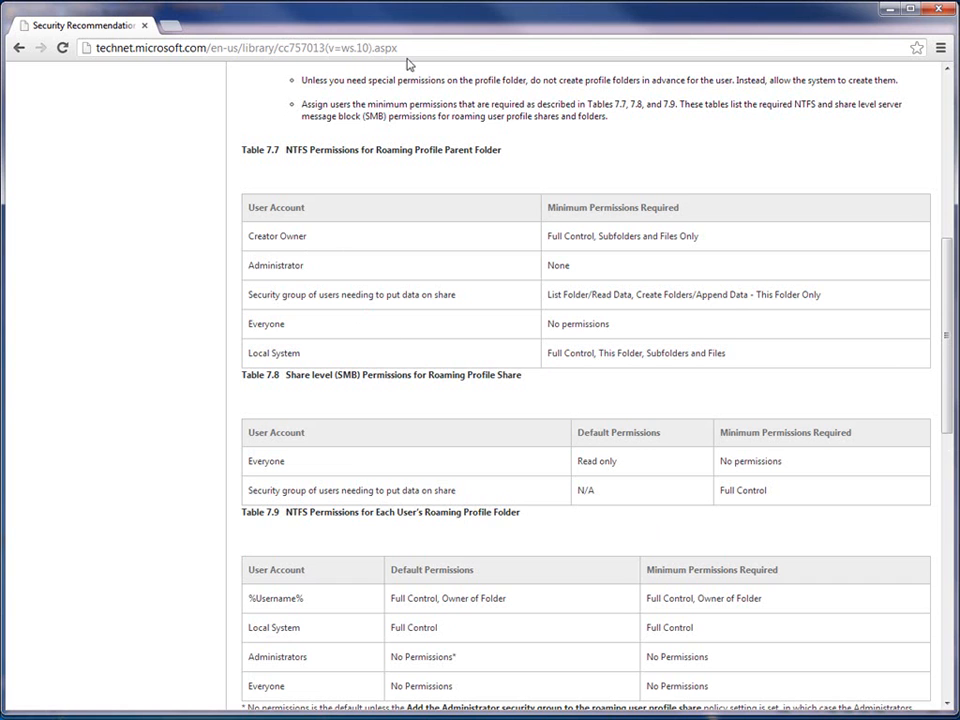
Step: Turn off inheritable permissions in the advanced security settings of the Profiles folder, copying the parent's entries to it
left_click_drag(385, 22, 959, 30)
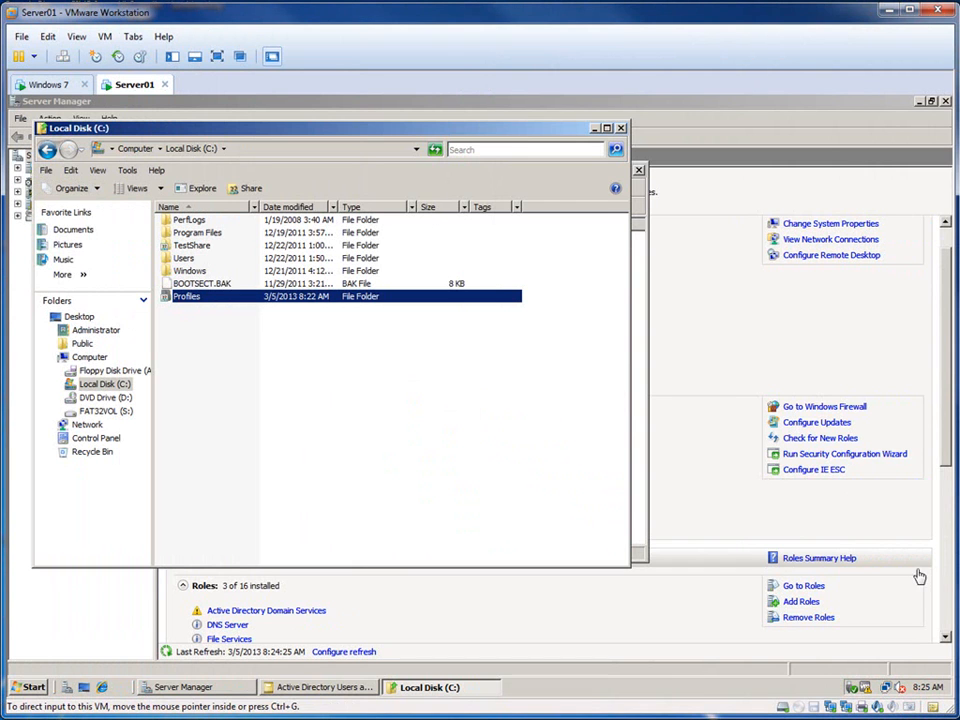
right_click(199, 297)
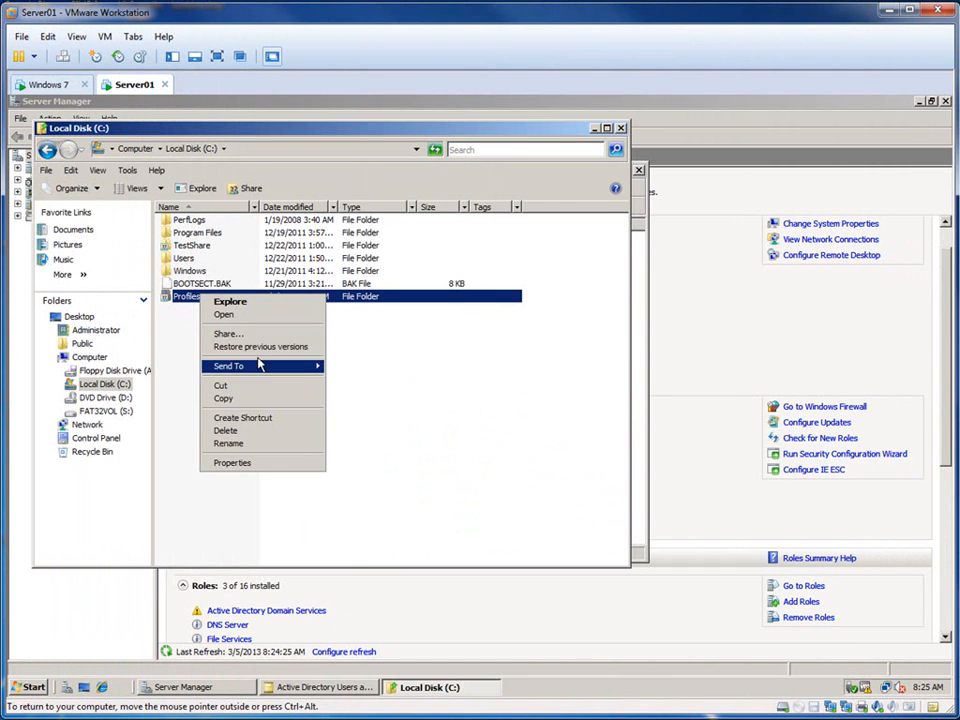
left_click(249, 462)
left_click(305, 326)
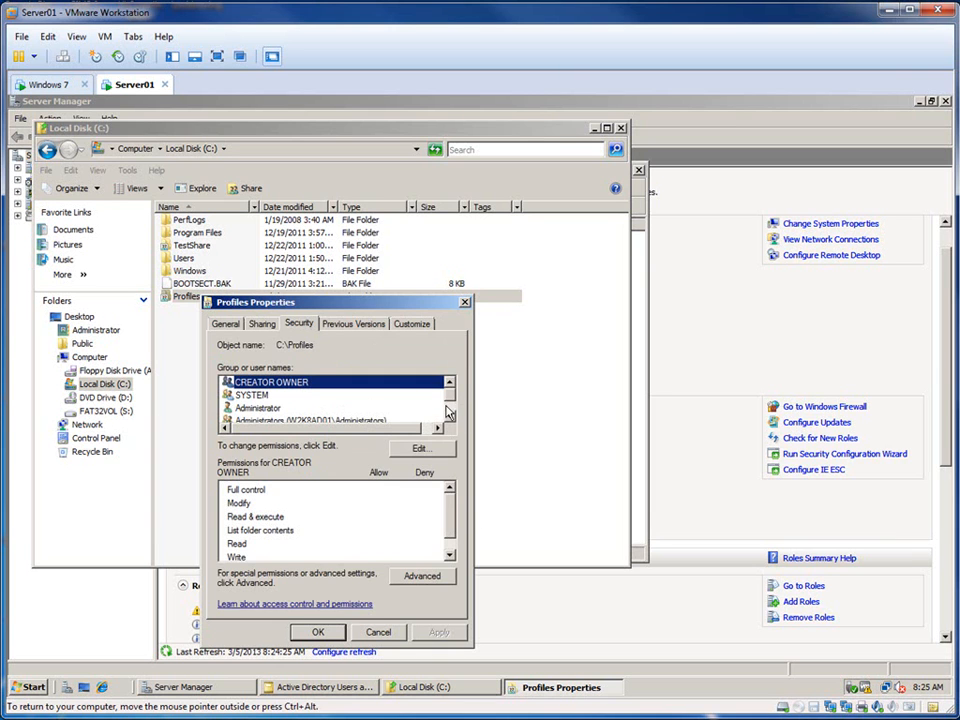
left_click_drag(387, 302, 382, 255)
left_click(433, 530)
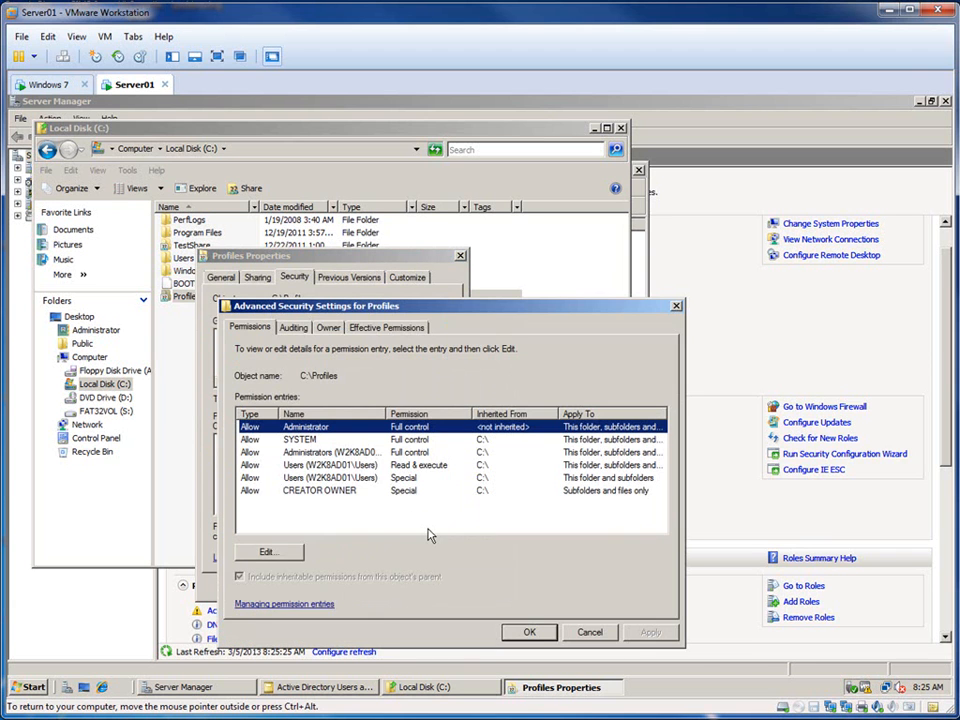
left_click(279, 556)
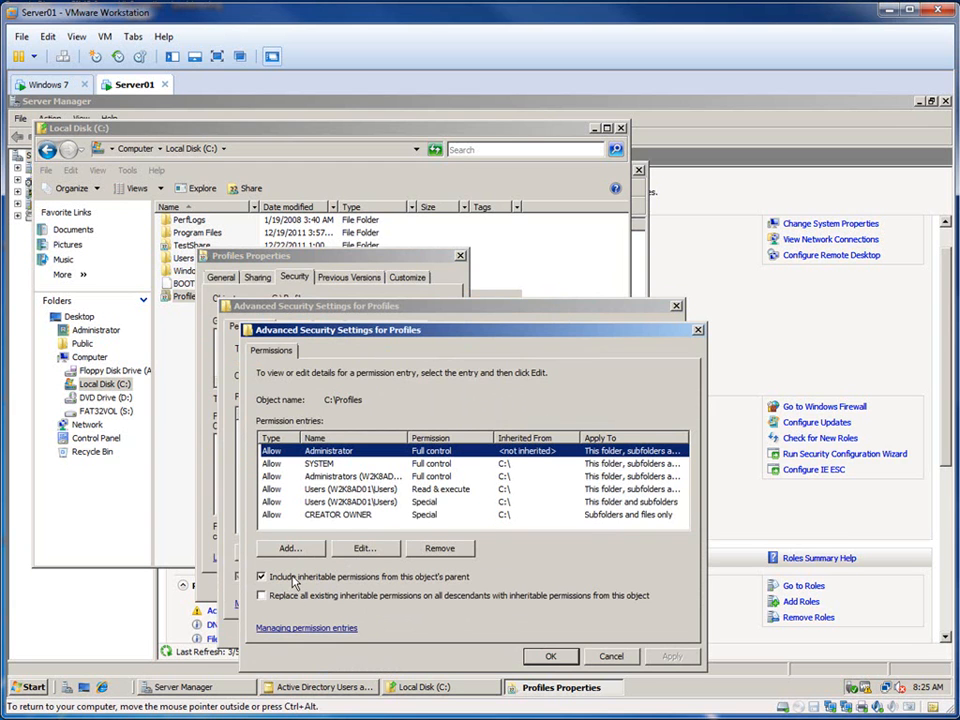
left_click(260, 577)
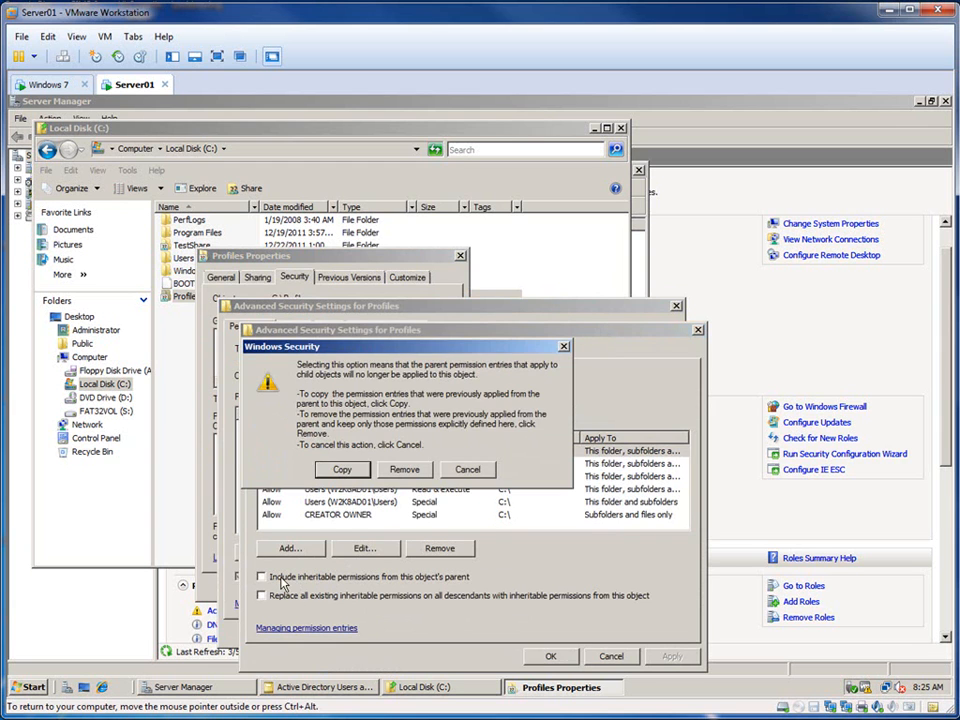
left_click(343, 470)
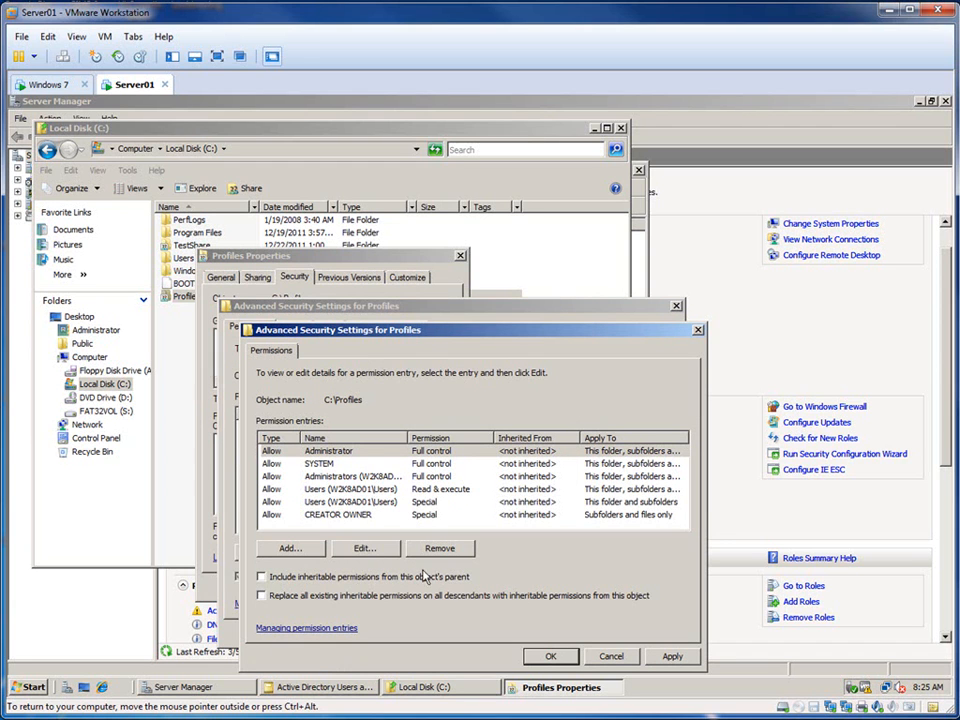
Step: Review the detailed permission entries of Administrator, SYSTEM and the Administrators group for the Profiles folder
left_click(333, 452)
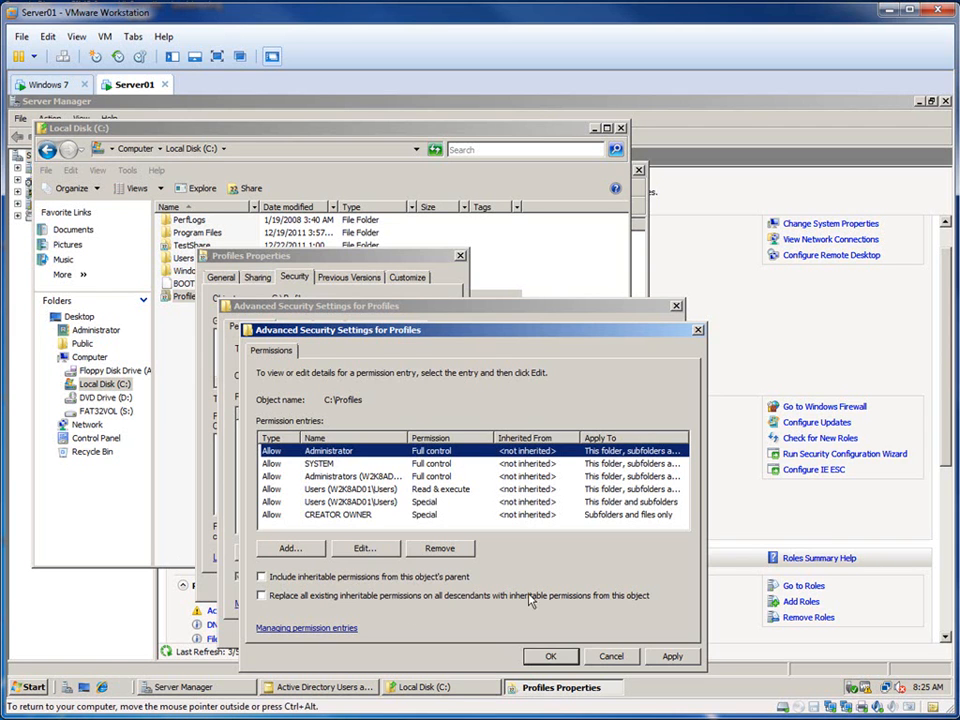
left_click(366, 551)
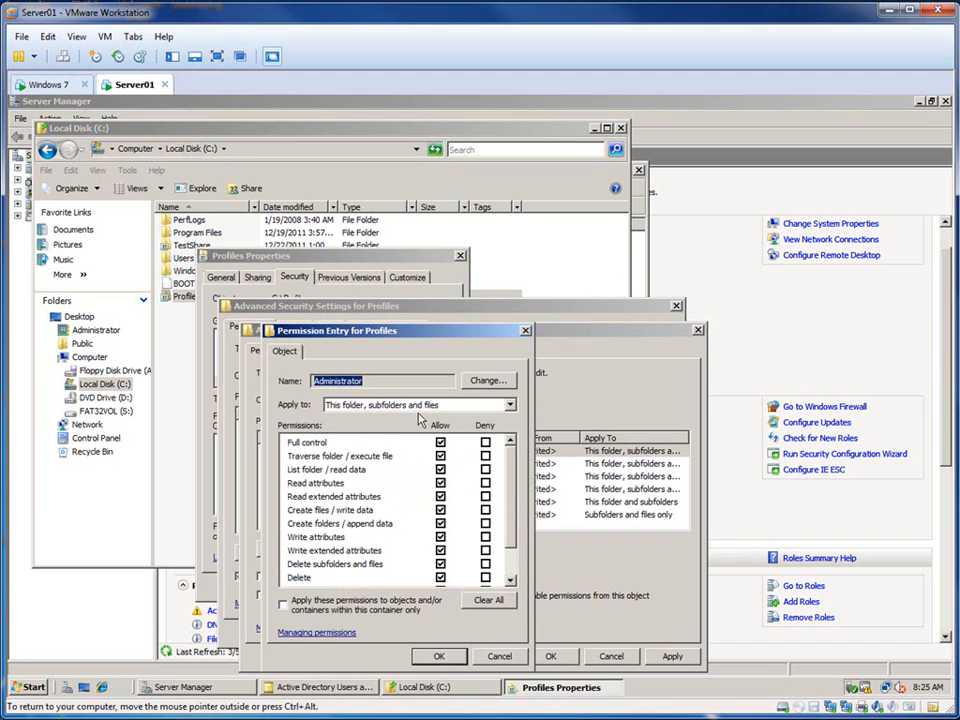
scroll(518, 483, "down", 1)
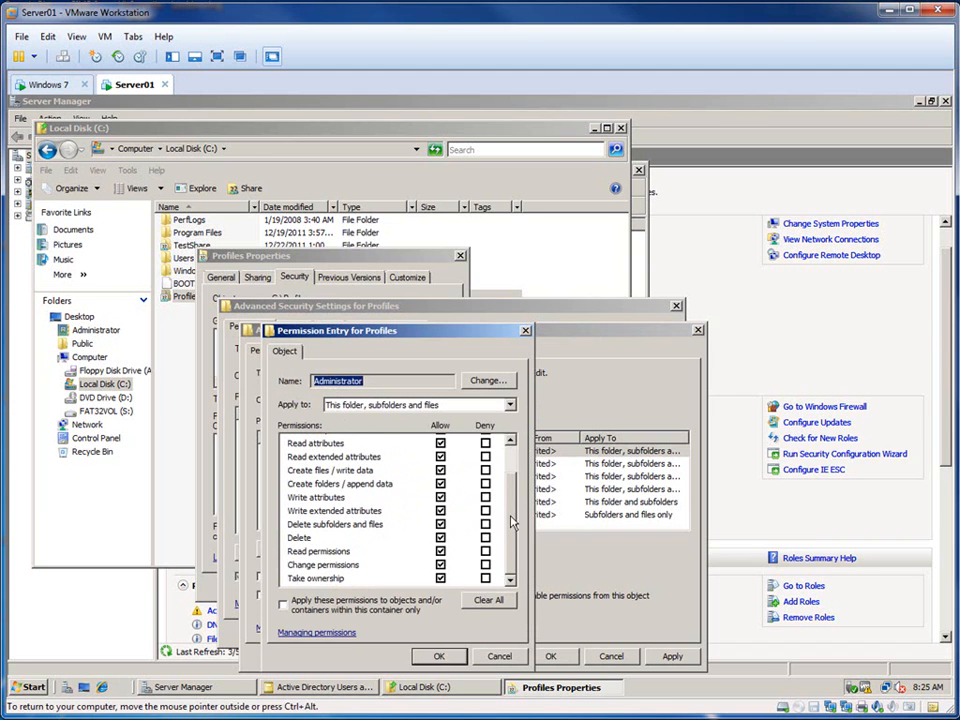
left_click(440, 657)
left_click(327, 465)
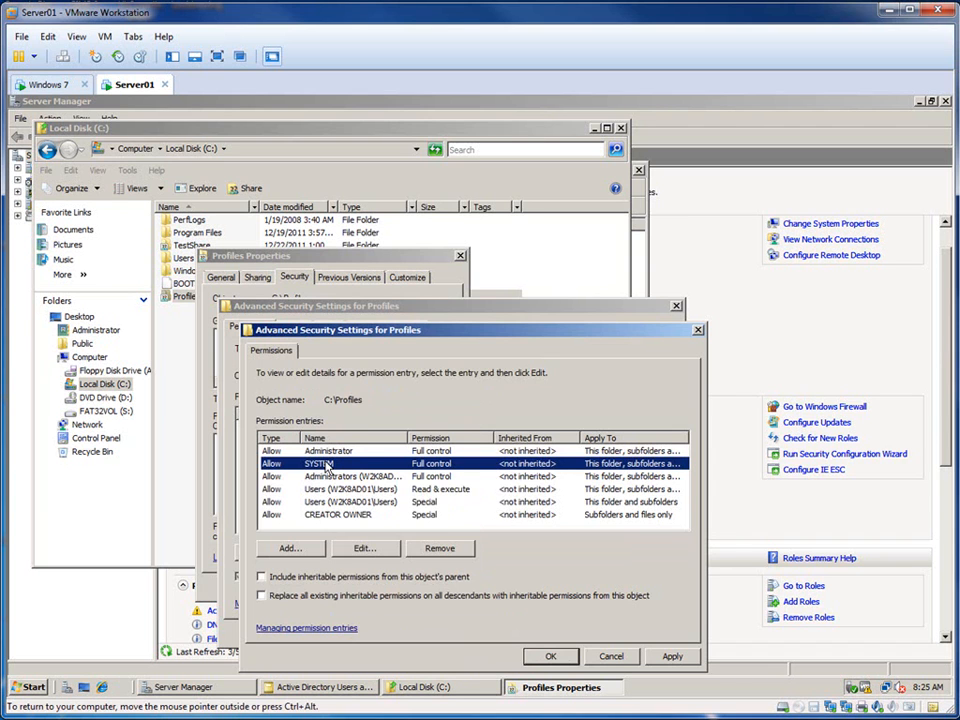
left_click(364, 548)
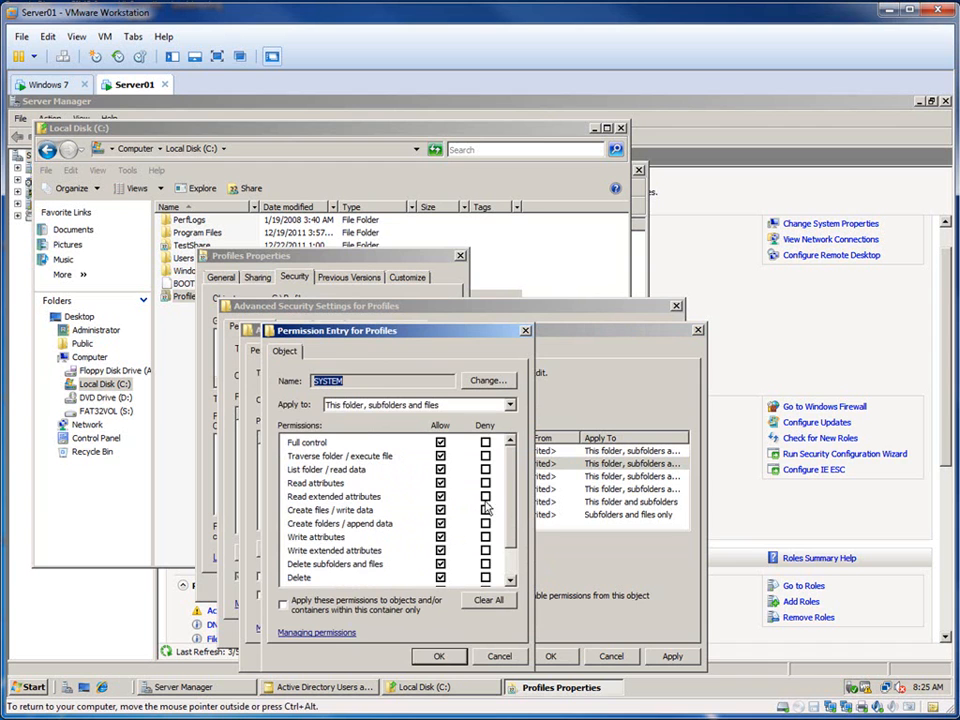
scroll(370, 425, "down", 1)
scroll(368, 425, "up", 1)
left_click(440, 656)
left_click(344, 480)
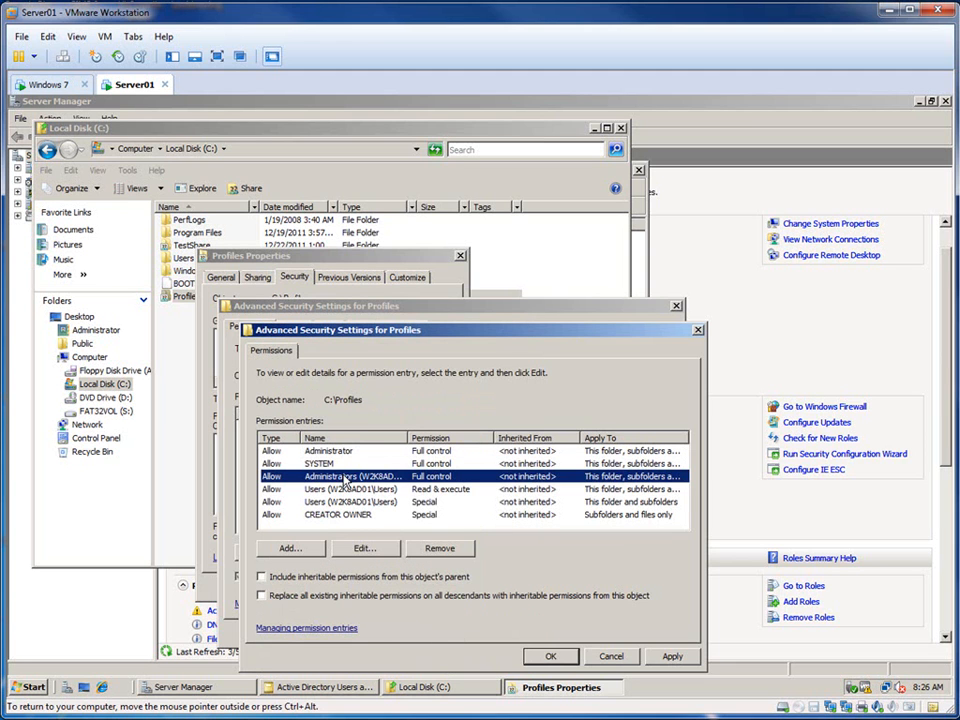
left_click(364, 547)
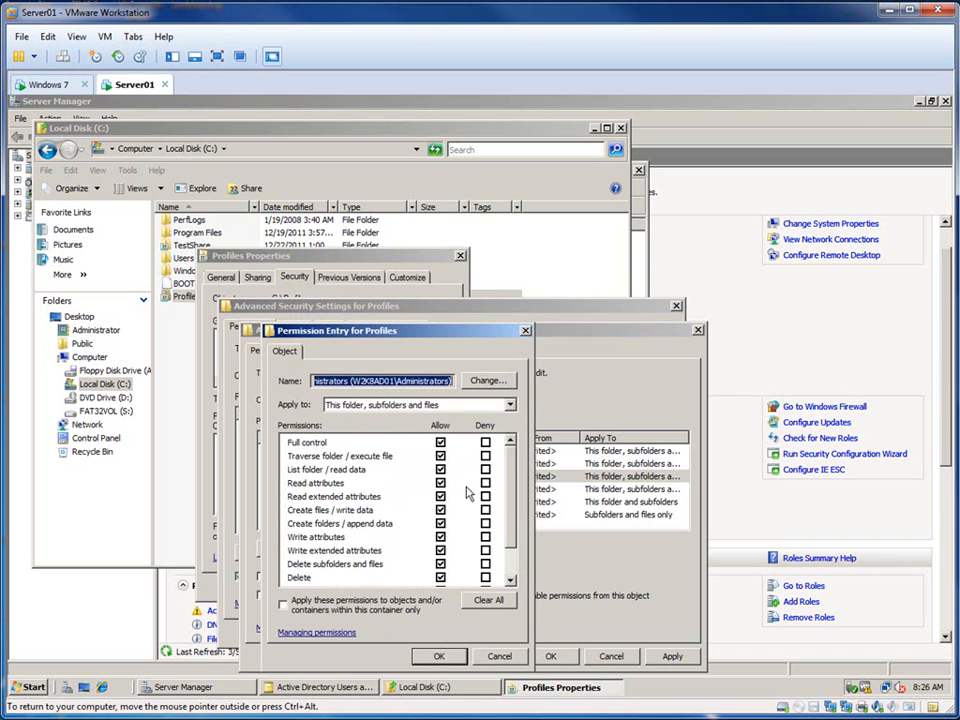
left_click(438, 658)
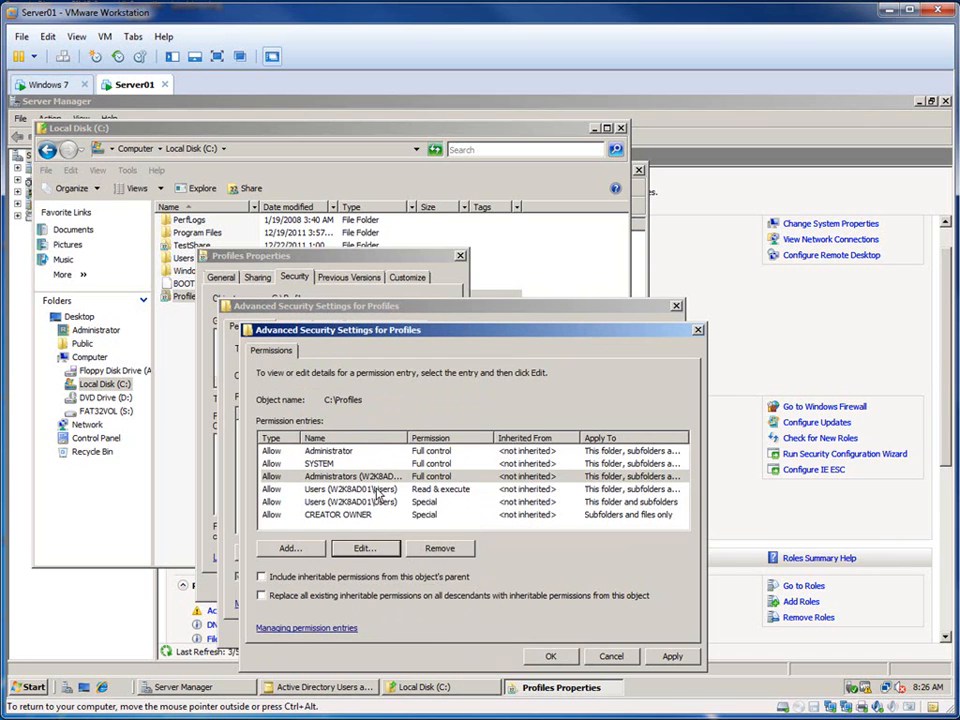
Step: Remove both Users (W2K8AD01\Users) entries from the Profiles folder's permission entries
left_click(377, 489)
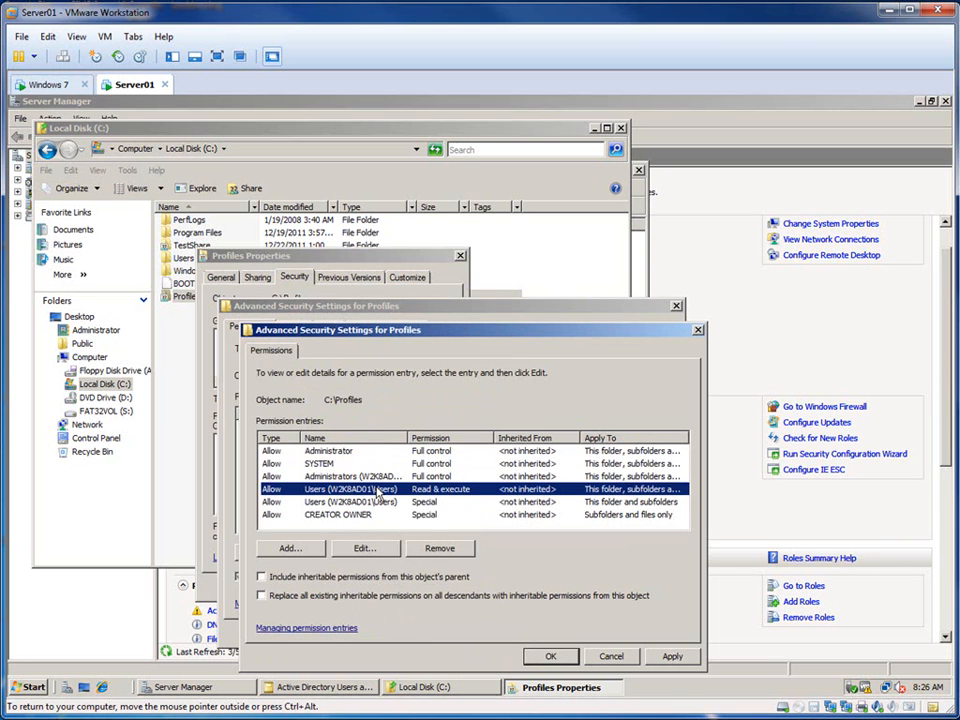
left_click(439, 553)
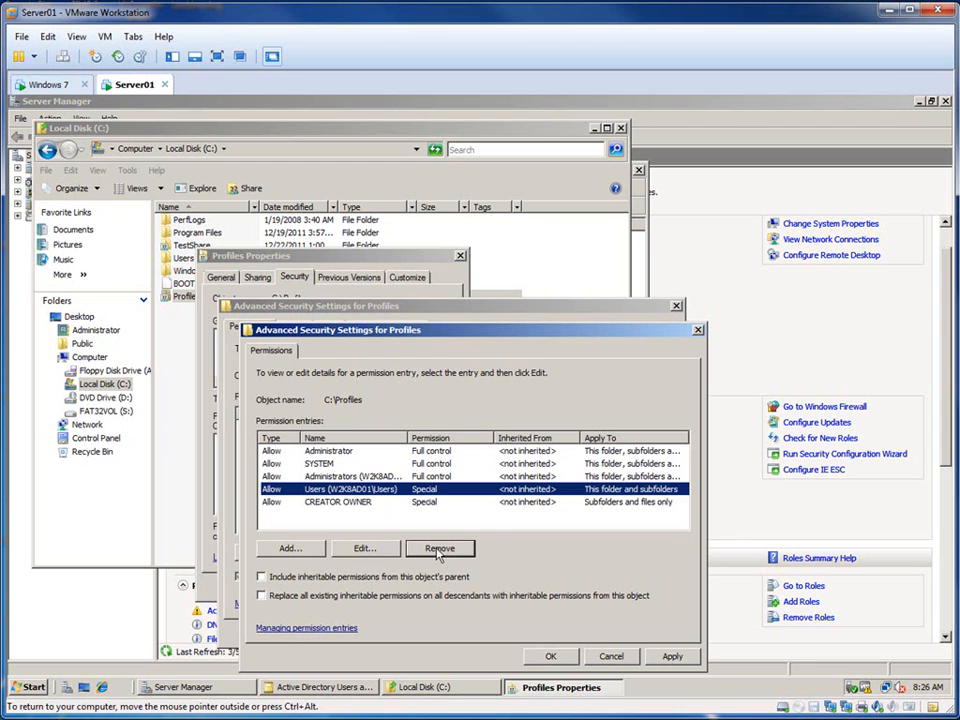
left_click(439, 553)
Step: Add a permission entry for the TestGroupG group, resolving it from the matching names for "test"
left_click(305, 550)
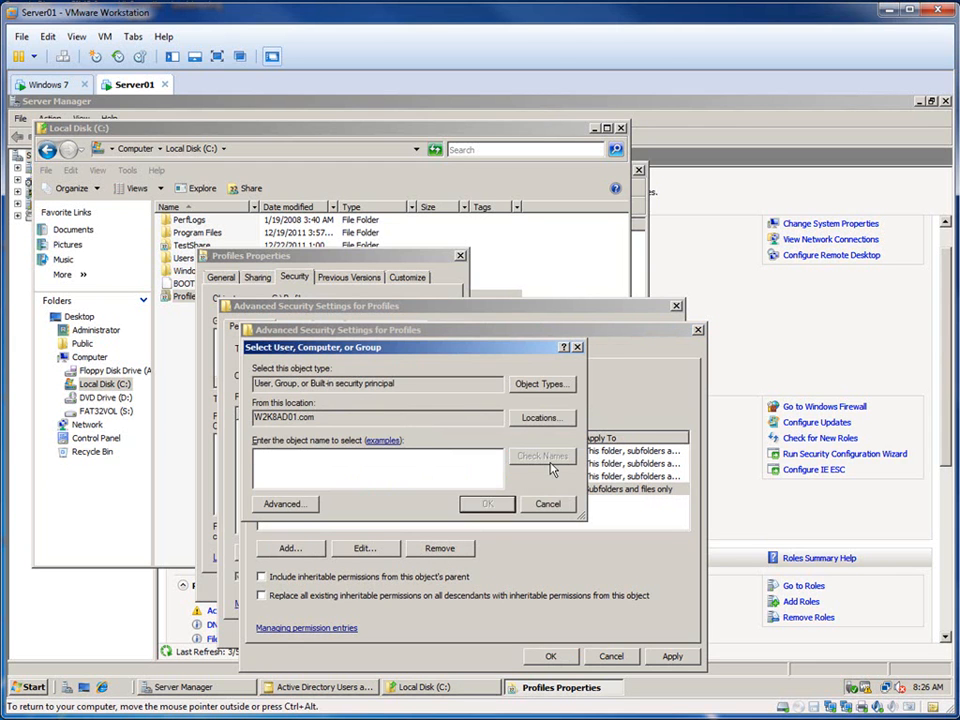
type("test")
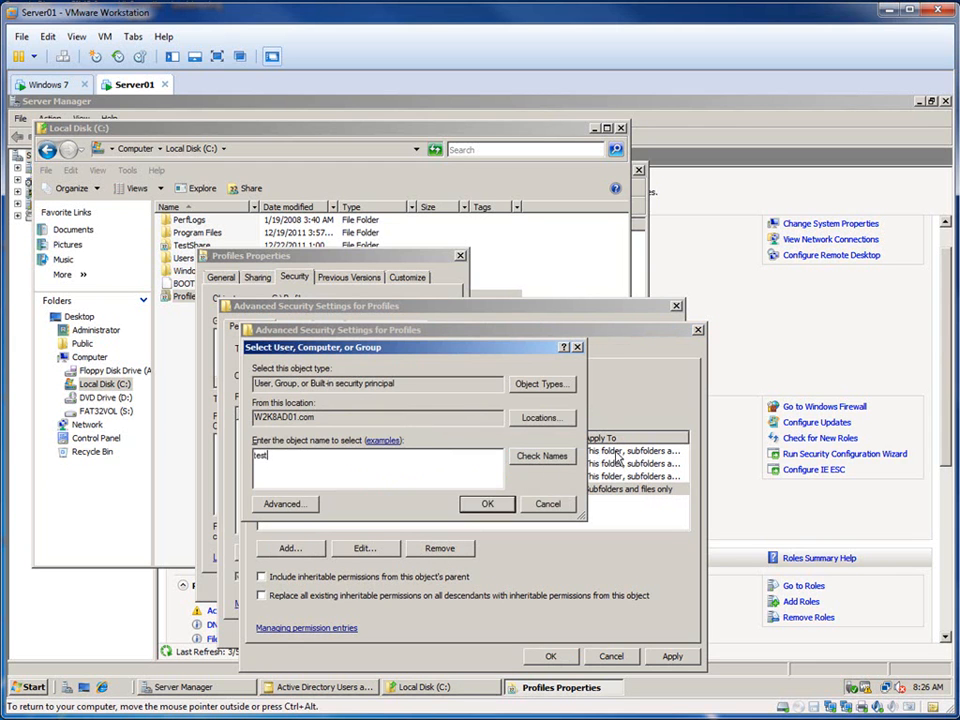
left_click(541, 455)
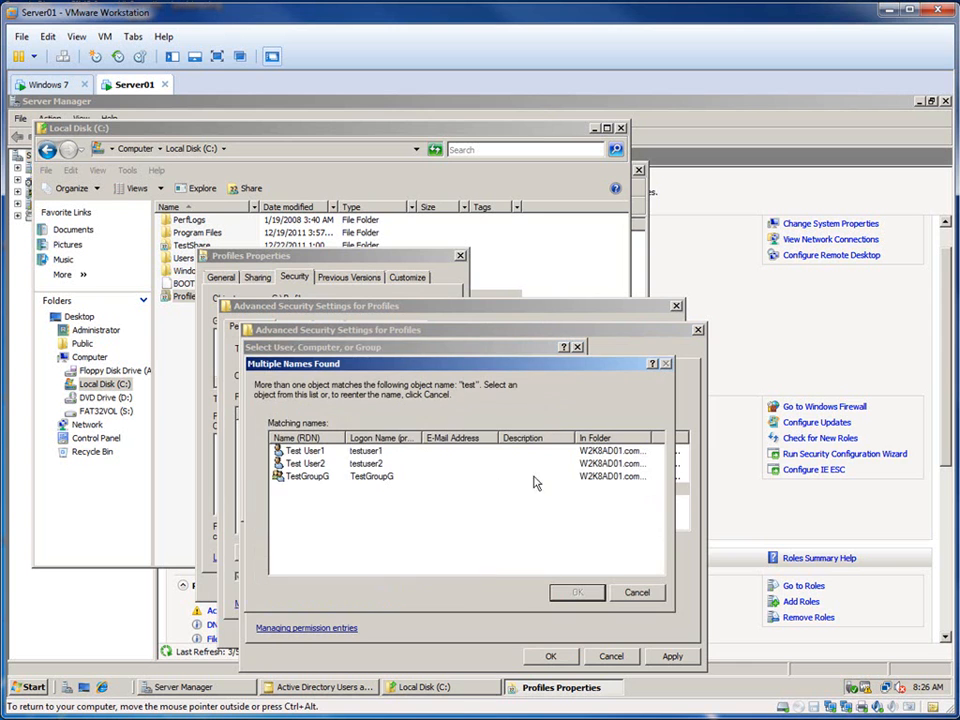
left_click(318, 477)
left_click(576, 592)
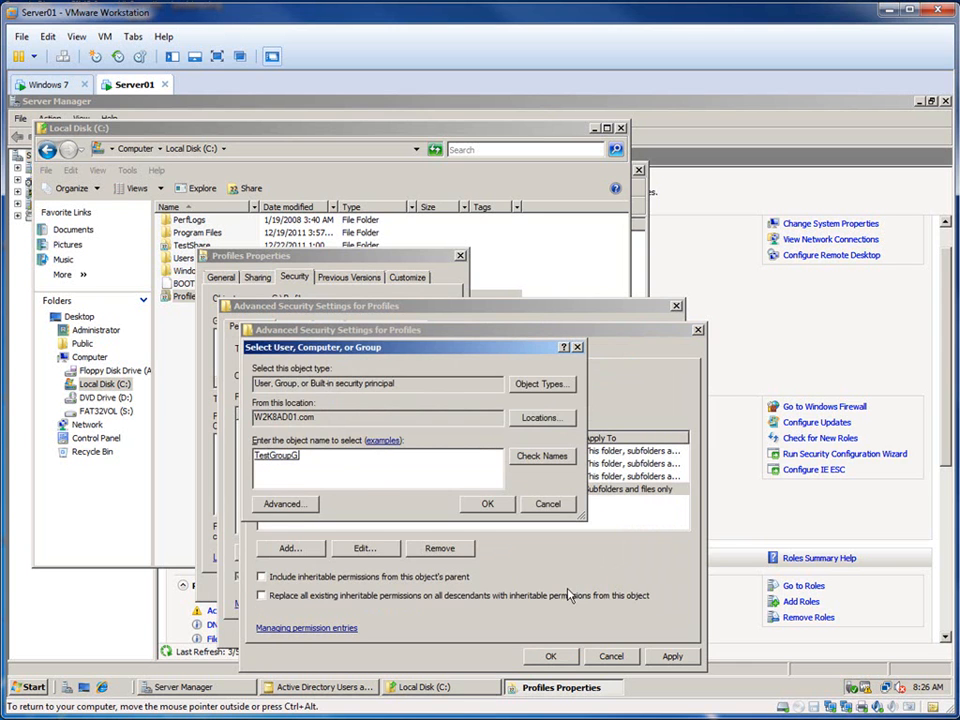
left_click(480, 505)
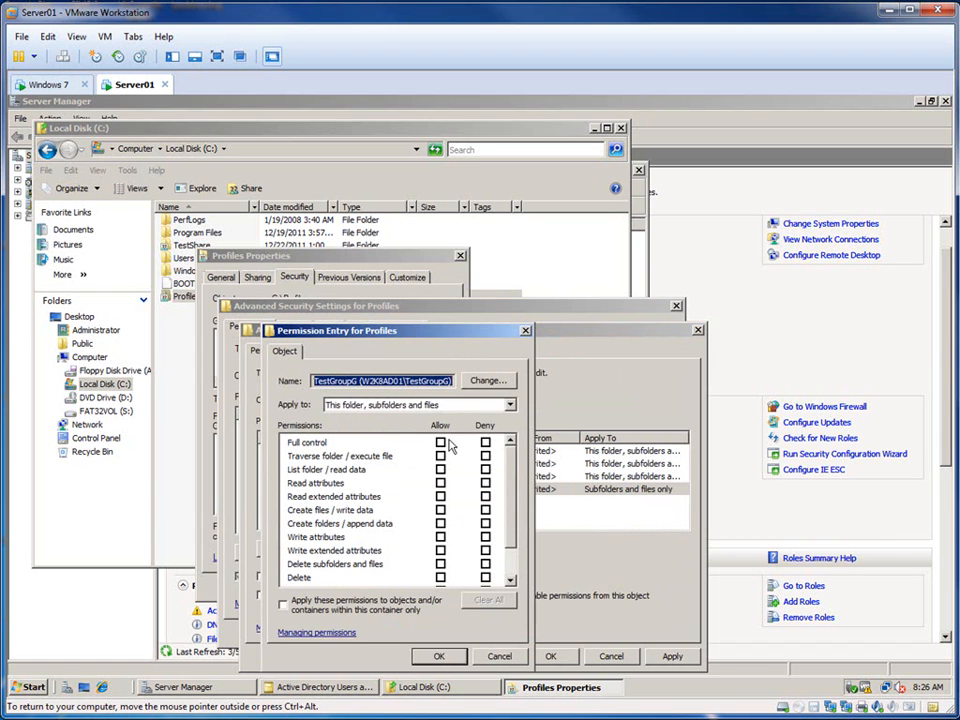
Step: Apply the TestGroupG entry to this folder only, allowing List folder / read data and Create folders / append data
left_click(372, 405)
left_click(355, 418)
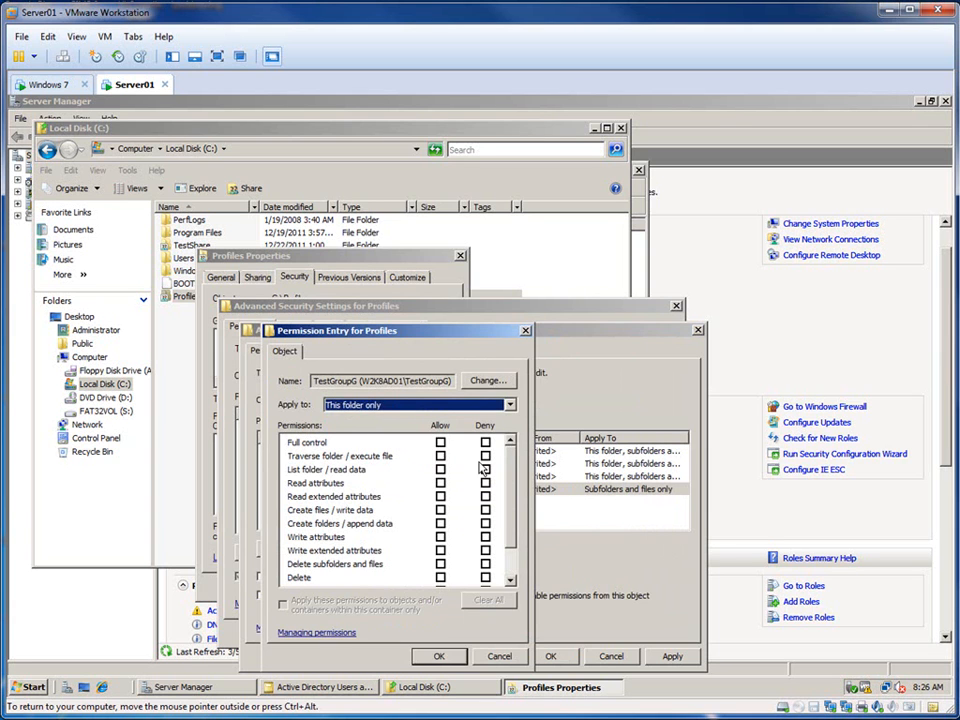
left_click(440, 469)
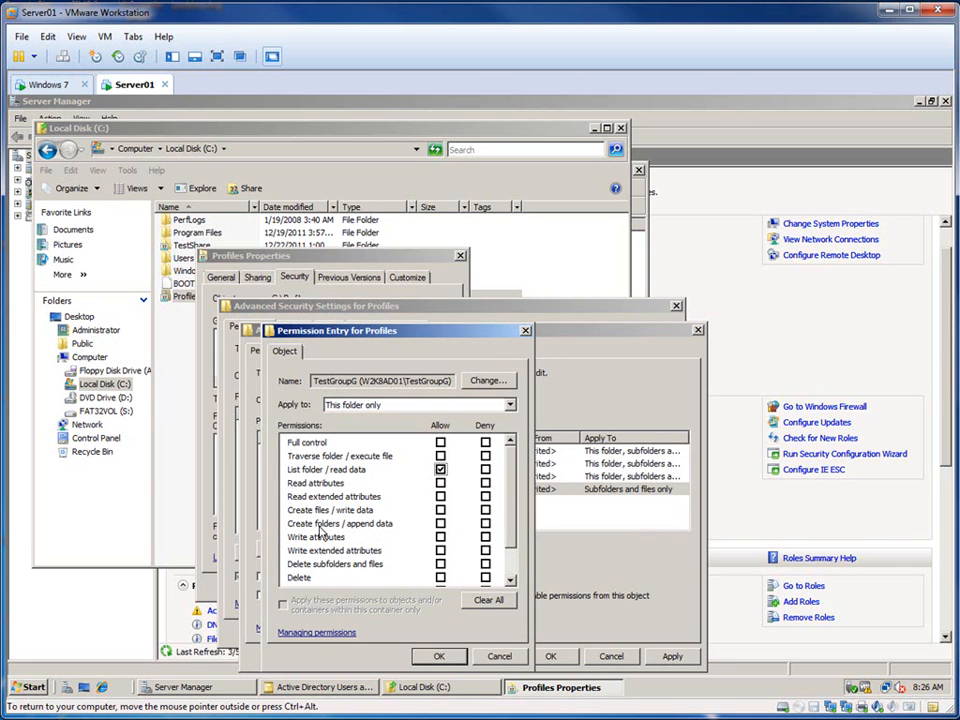
left_click(440, 523)
left_click(438, 658)
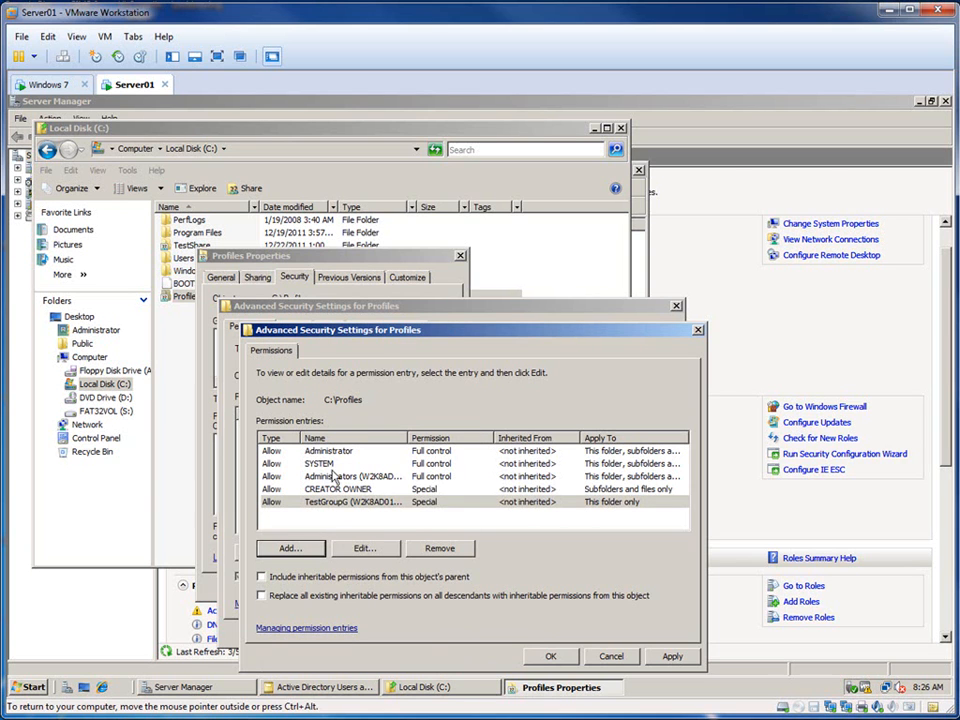
Step: Apply the advanced security settings, check the resulting permissions list of the Profiles folder and close its properties
left_click(627, 464)
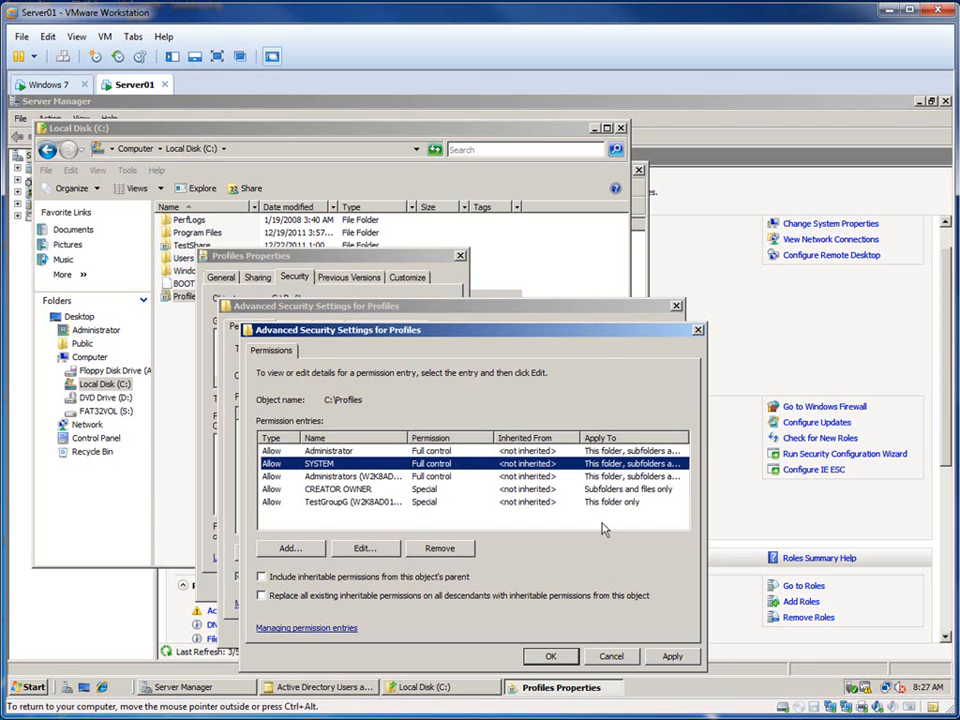
left_click(552, 657)
left_click(532, 633)
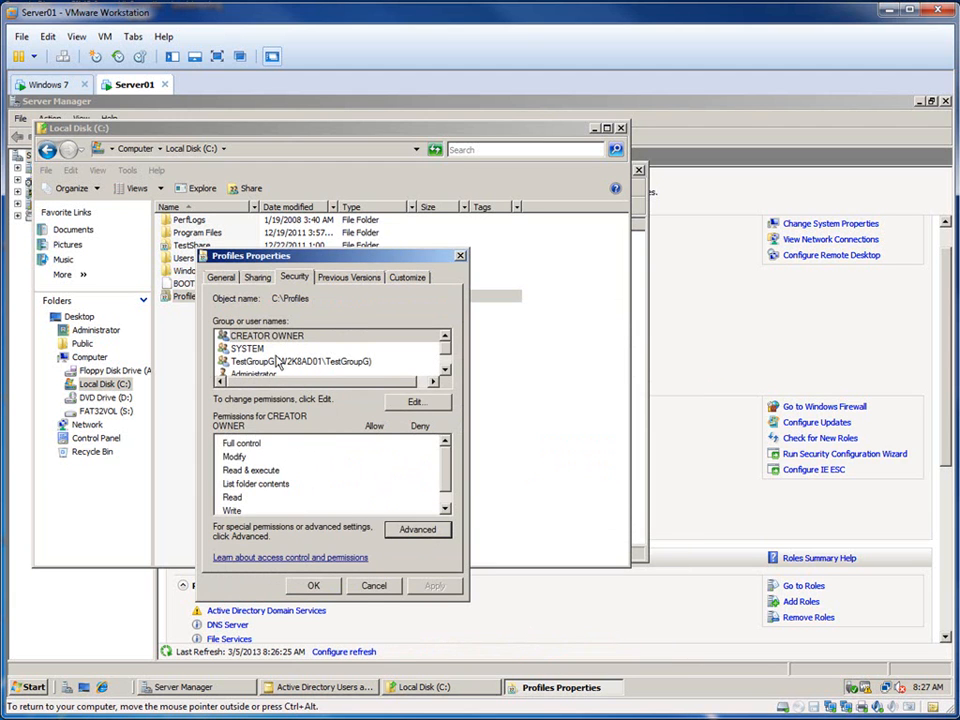
left_click(433, 401)
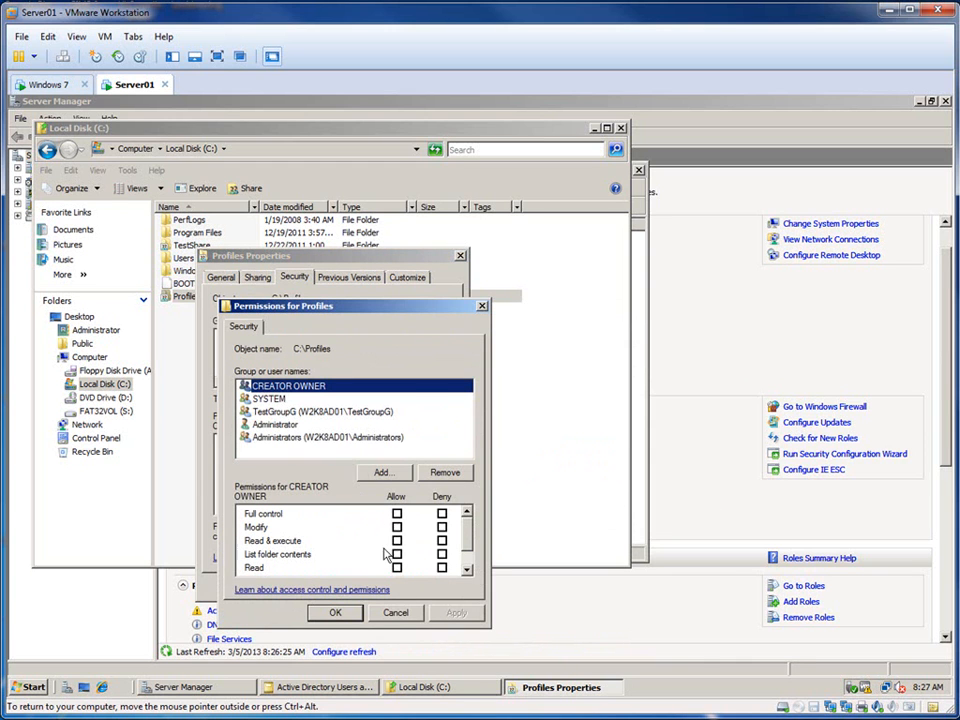
left_click(392, 612)
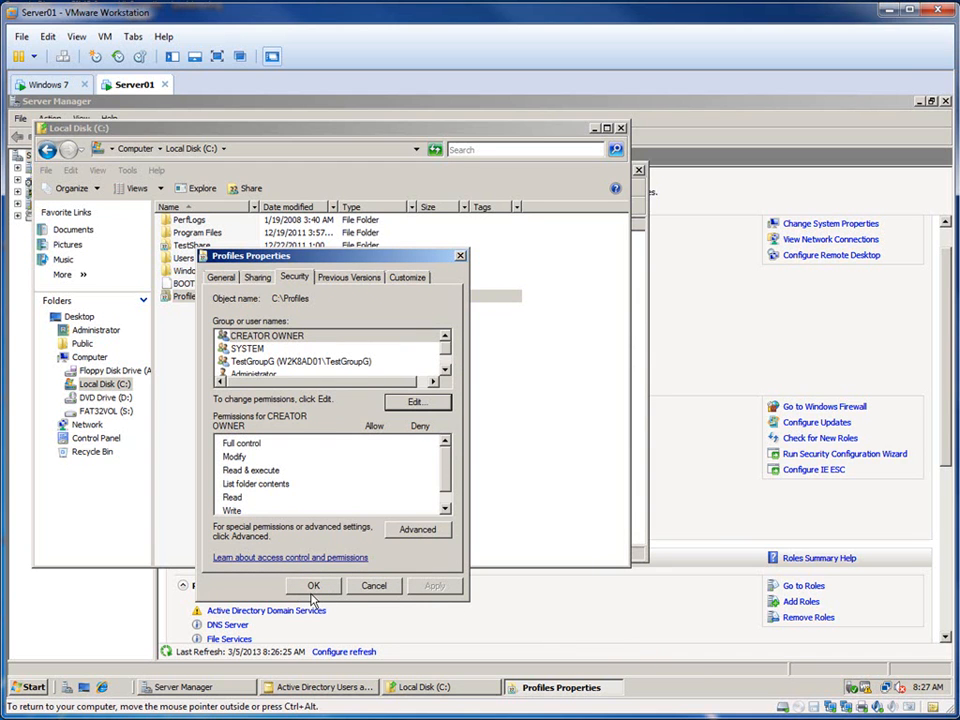
left_click(312, 585)
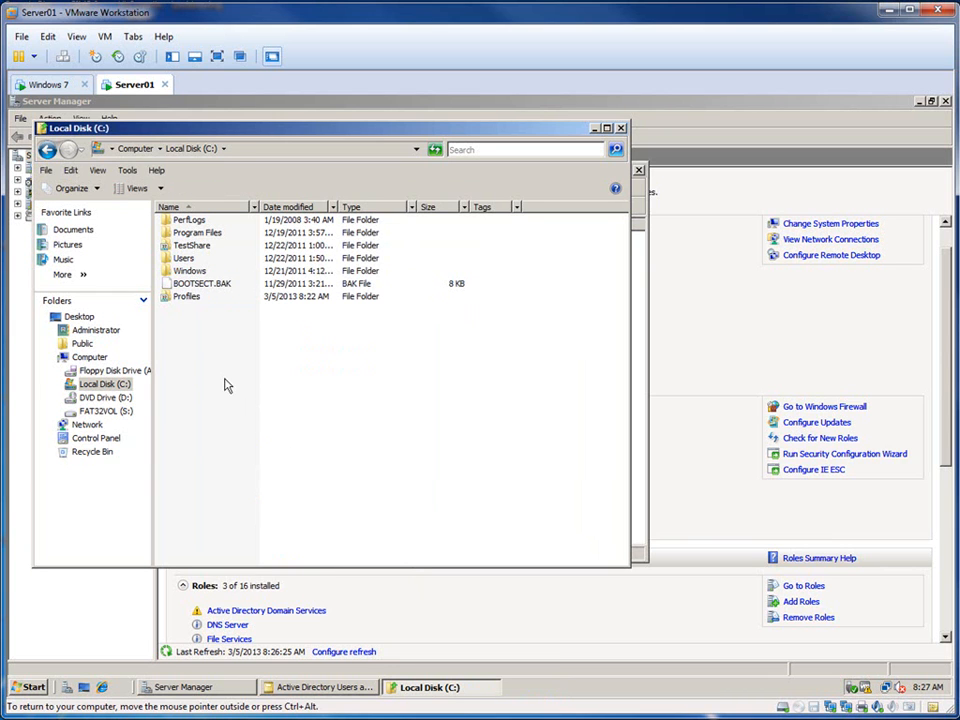
Step: Switch to the Windows 7 virtual machine and log on as testuser1 with the account password, postponing Windows activation
left_click(52, 87)
left_click(64, 57)
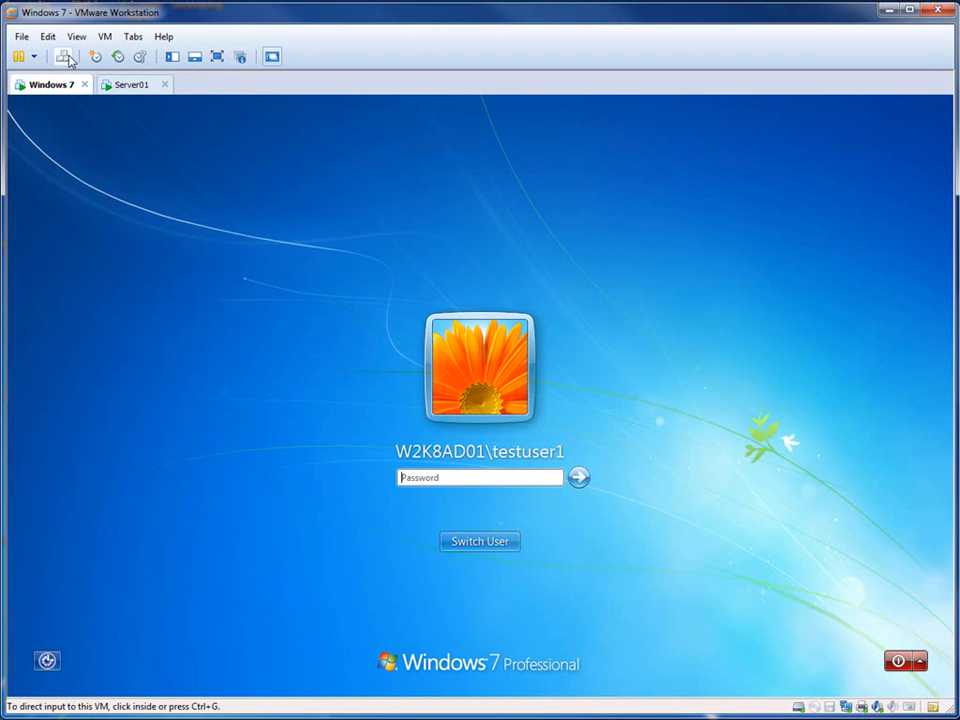
type("P")
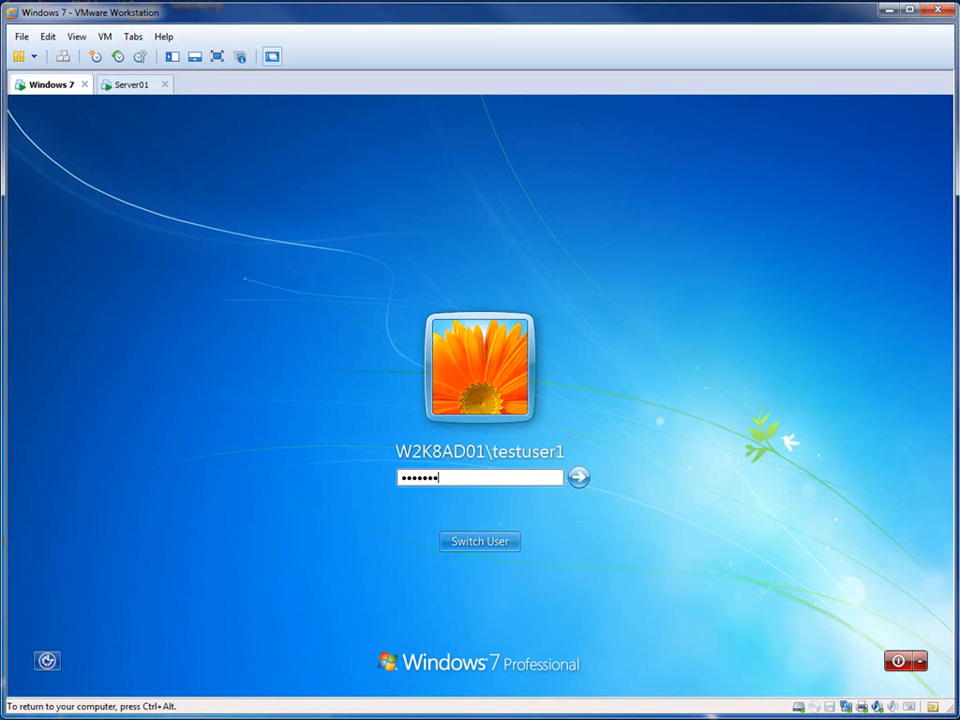
key("Return")
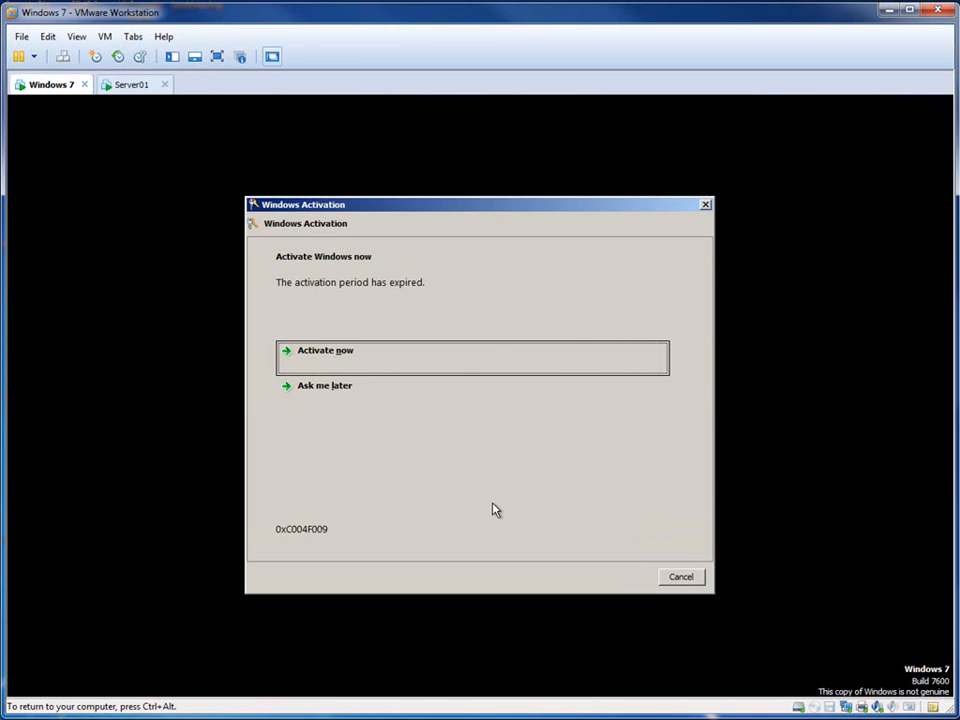
left_click(341, 396)
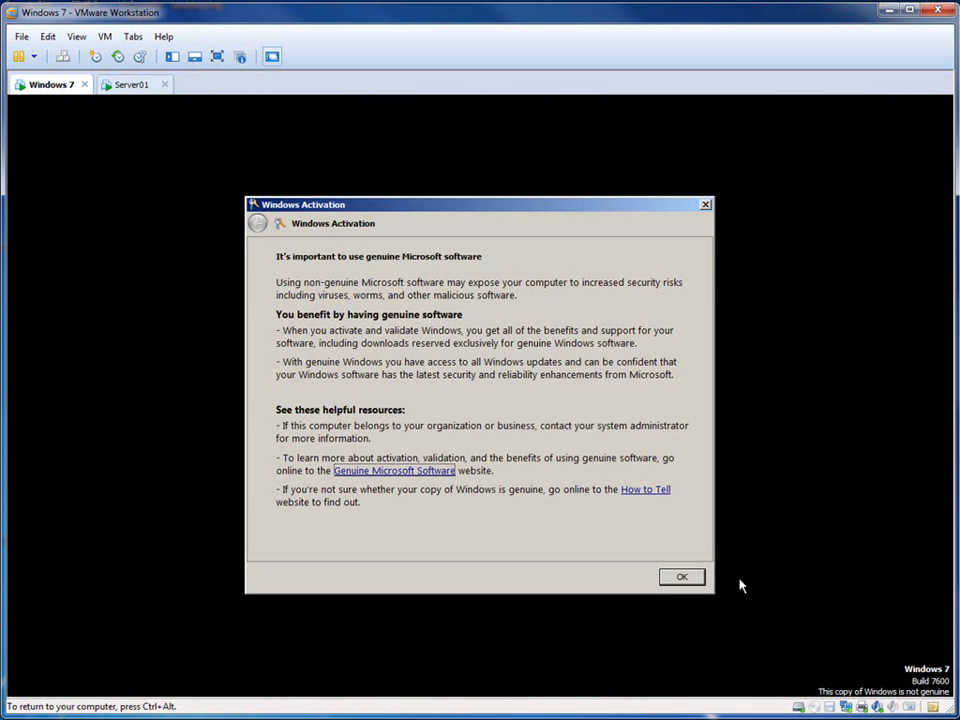
left_click(681, 577)
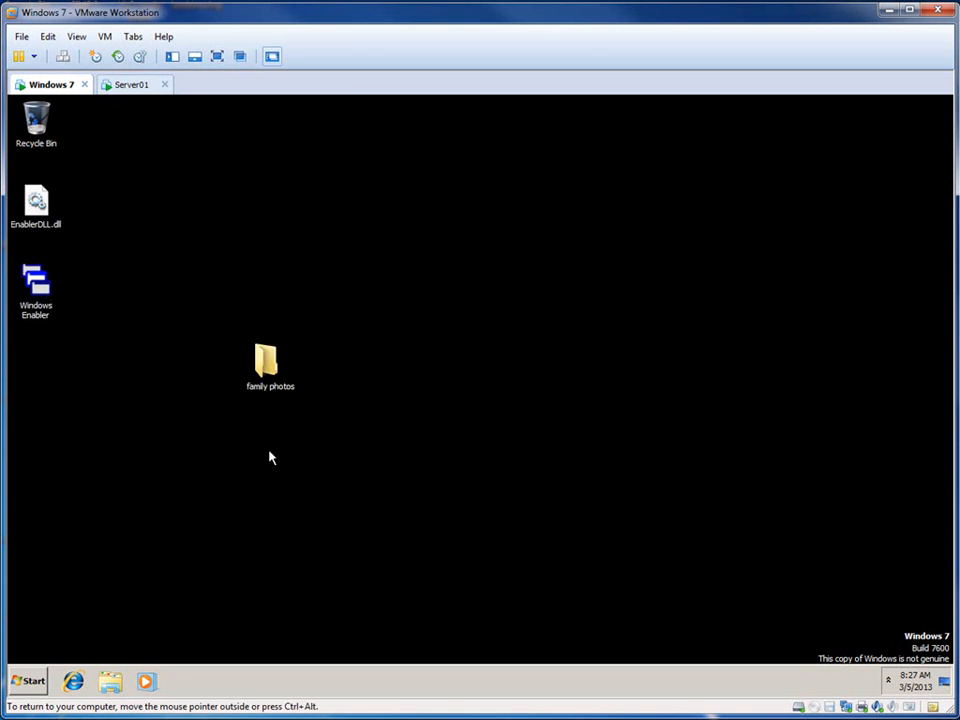
Step: Move the family photos folder on the desktop into the icon column below Windows Enabler
left_click(256, 372)
left_click_drag(256, 372, 58, 367)
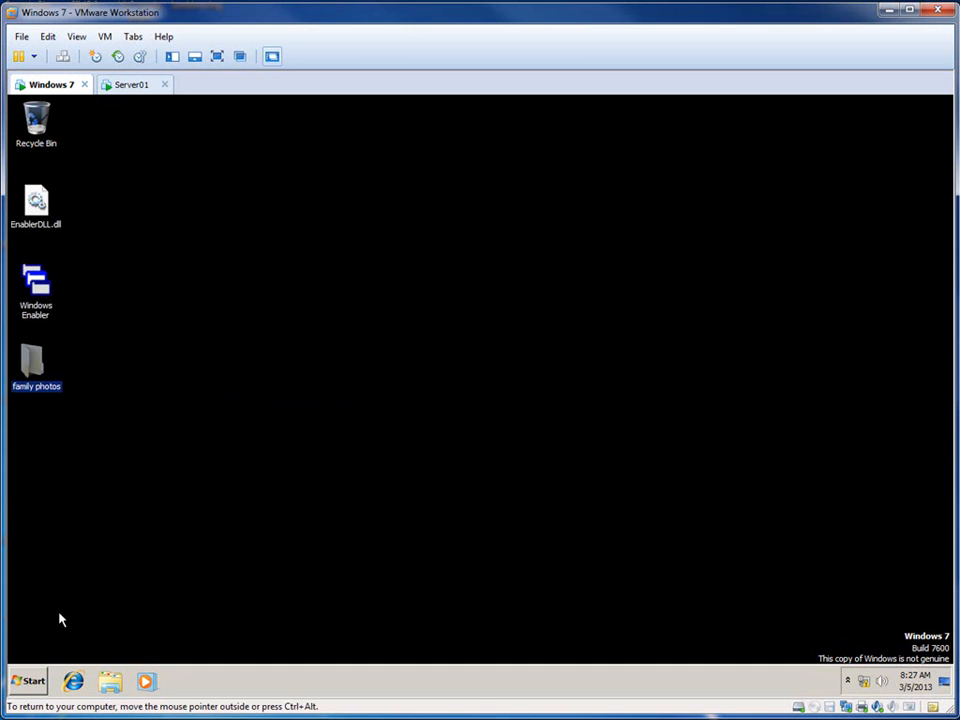
Step: Browse to \\server01 from the Windows 7 client and open its Profiles share
left_click(29, 688)
type("\\\\serve")
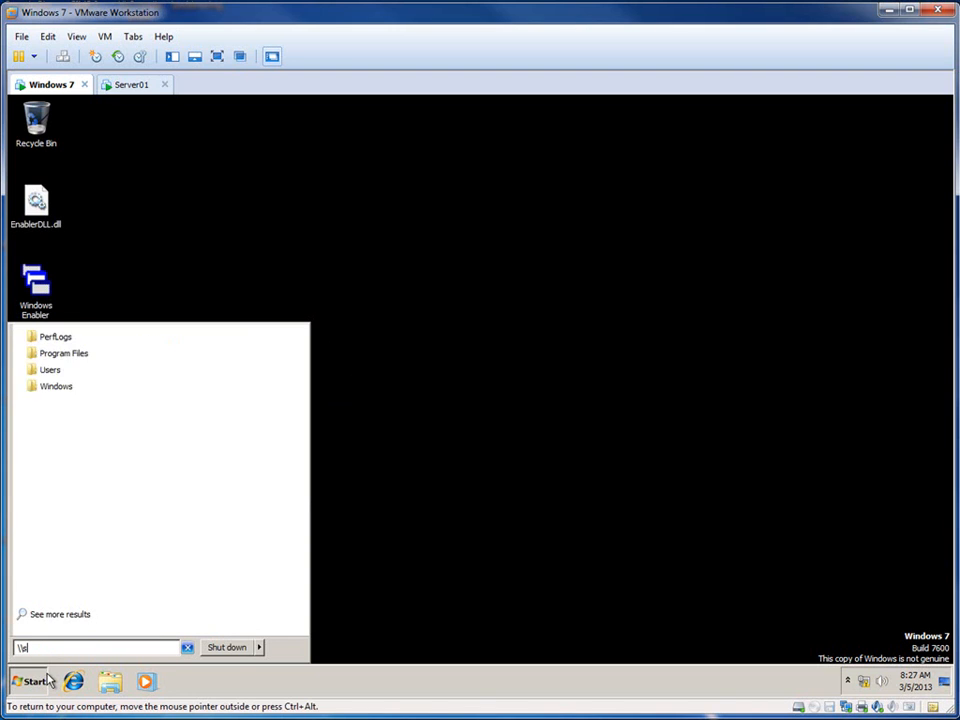
type("r01")
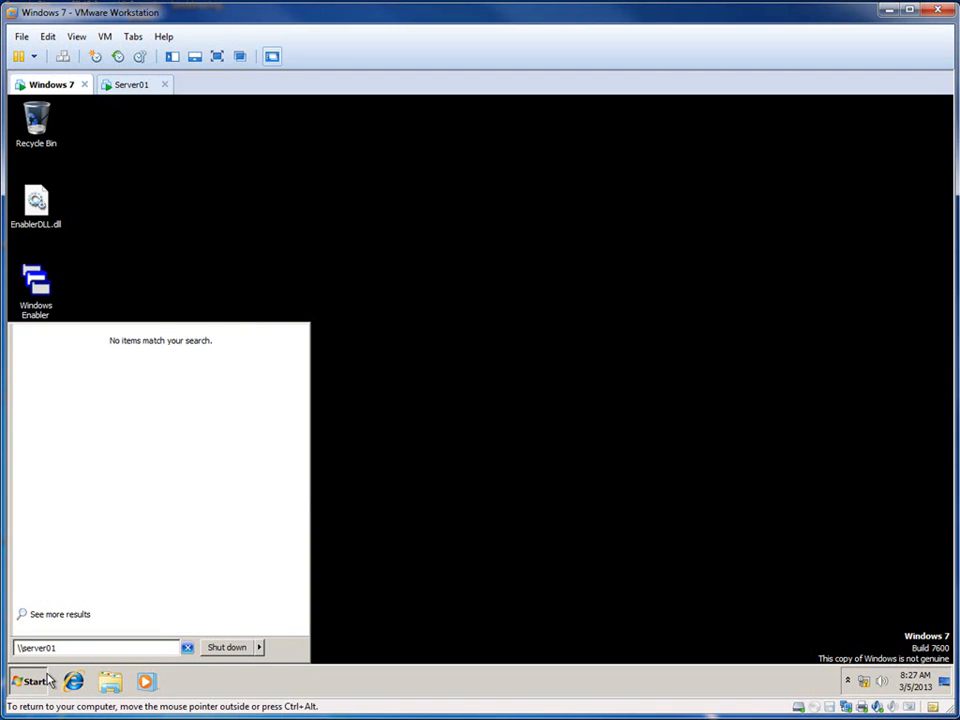
key("Return")
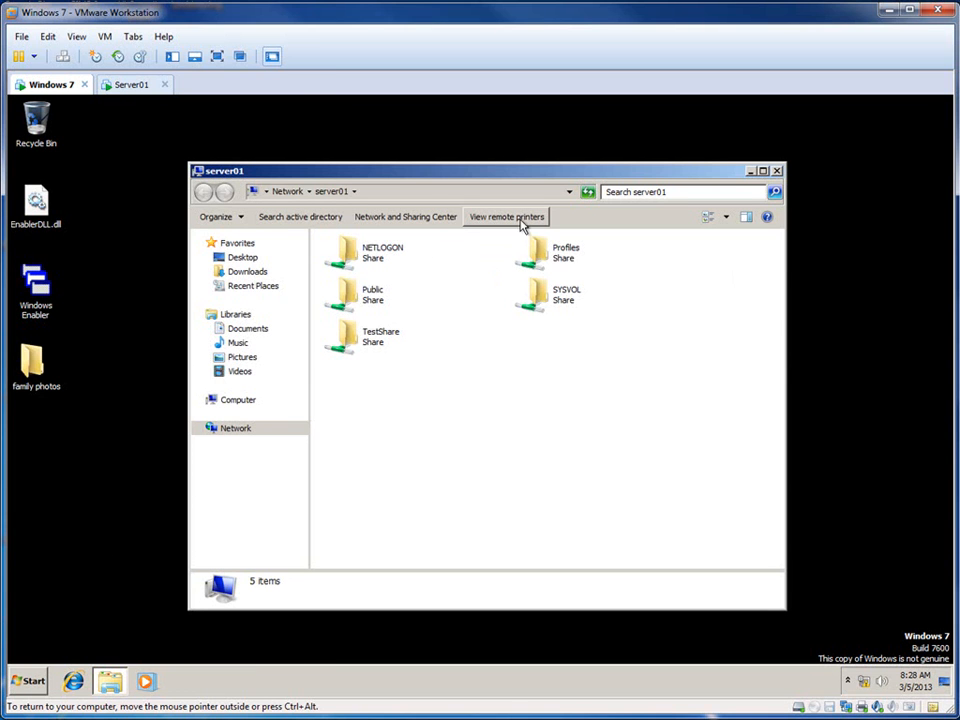
double_click(558, 261)
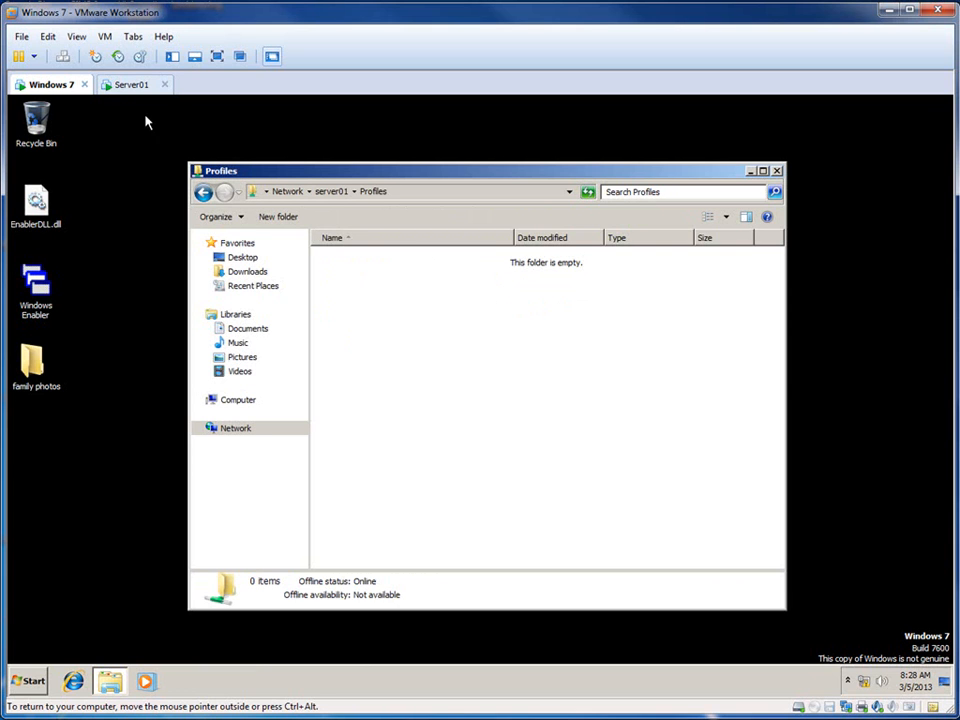
Step: Create a new folder with the default name in the Profiles share to test TestGroupG's write access
right_click(396, 328)
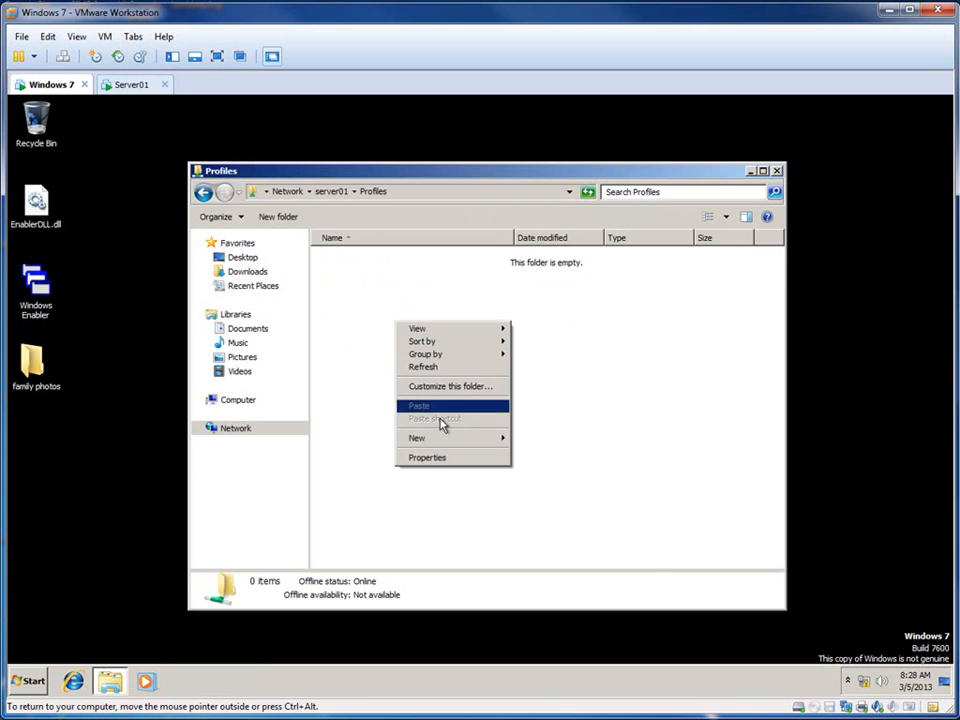
mouse_move(445, 440)
left_click(535, 439)
left_click(443, 426)
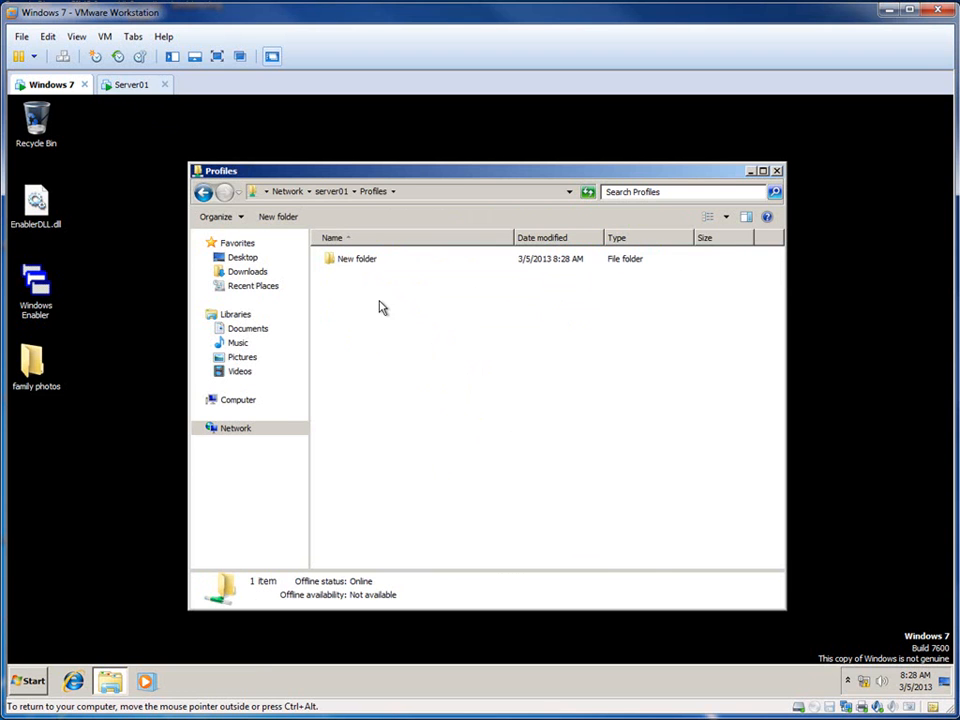
Step: Rename the new folder in the Profiles share to Created By Testuser1
left_click(360, 264)
left_click(360, 264)
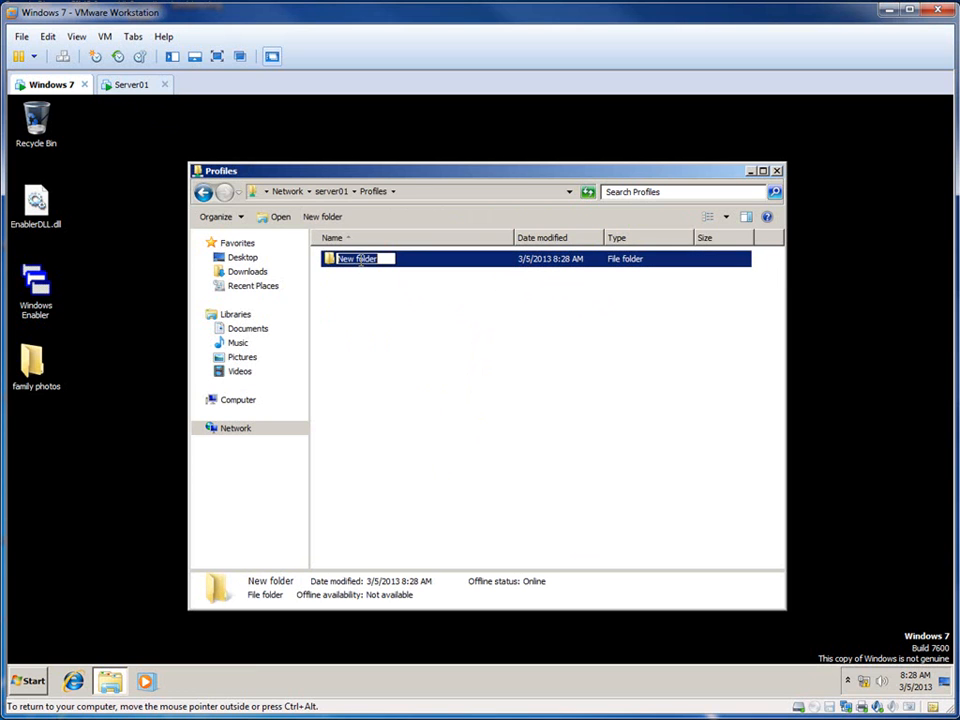
type("Created By User")
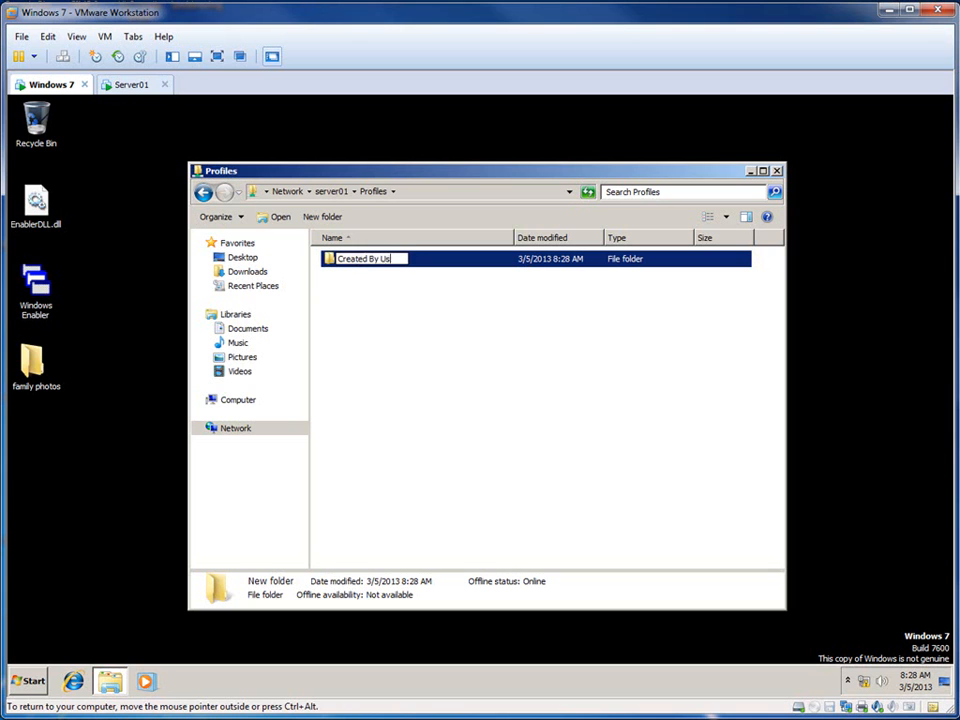
key("BackSpace")
key("BackSpace")
key("BackSpace")
key("BackSpace")
type("Testuser1")
left_click(369, 281)
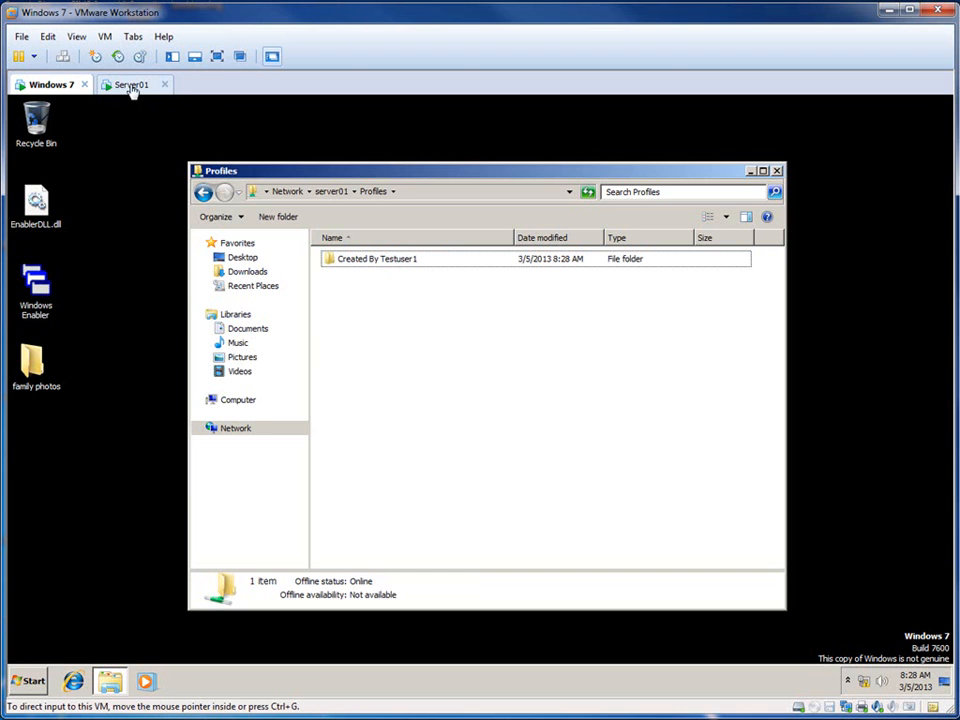
Step: Log off from the Windows 7 client, switch to the Server01 virtual machine and close its Local Disk (C:) window
left_click(33, 684)
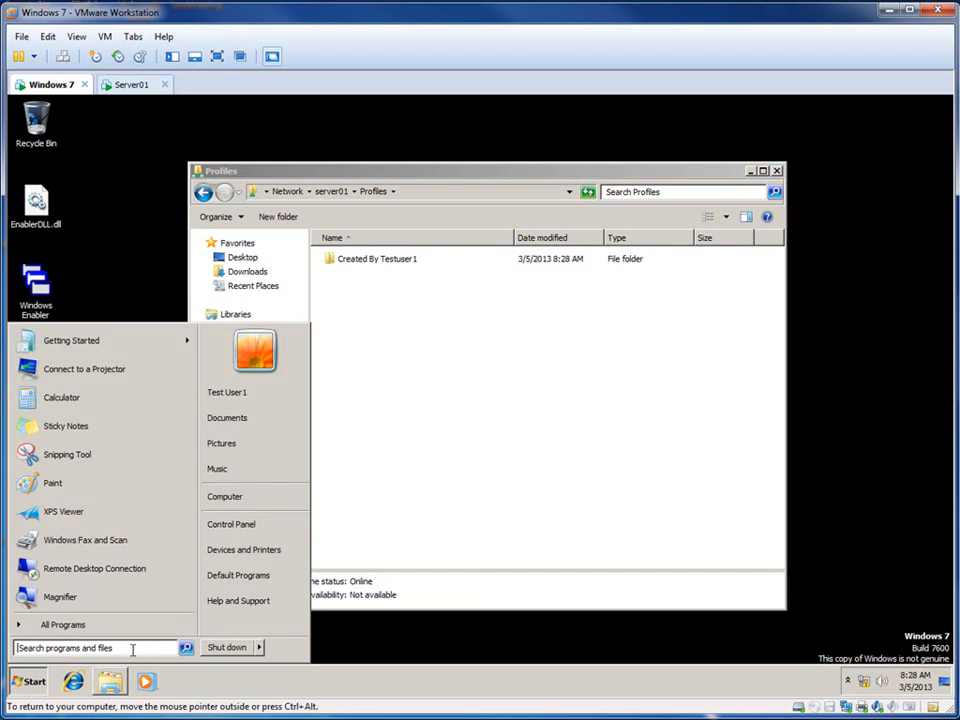
mouse_move(259, 647)
left_click(296, 594)
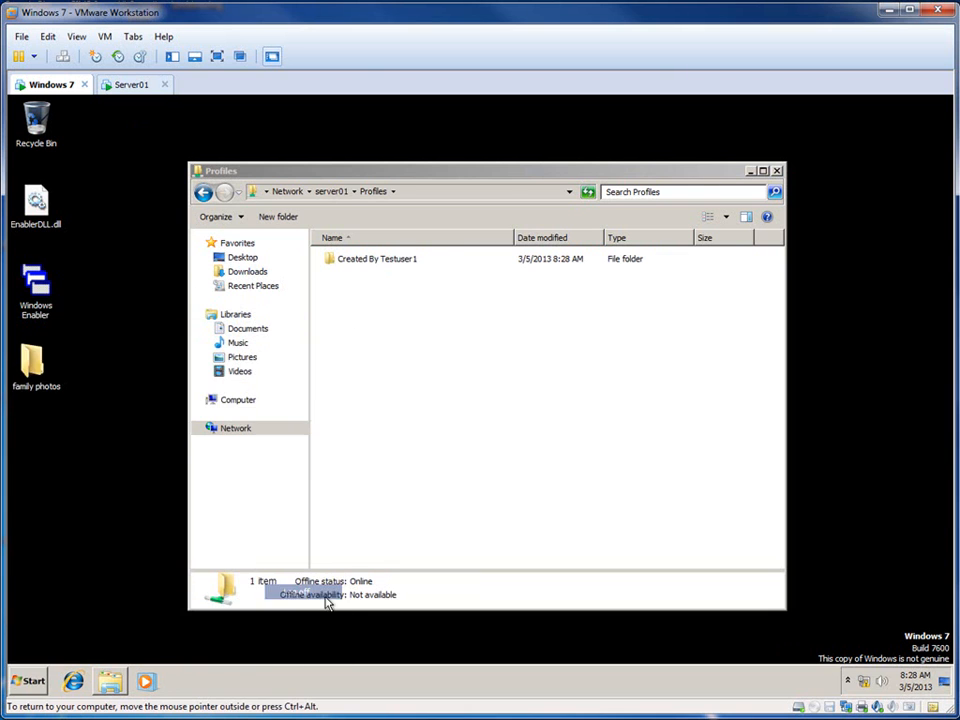
left_click(130, 84)
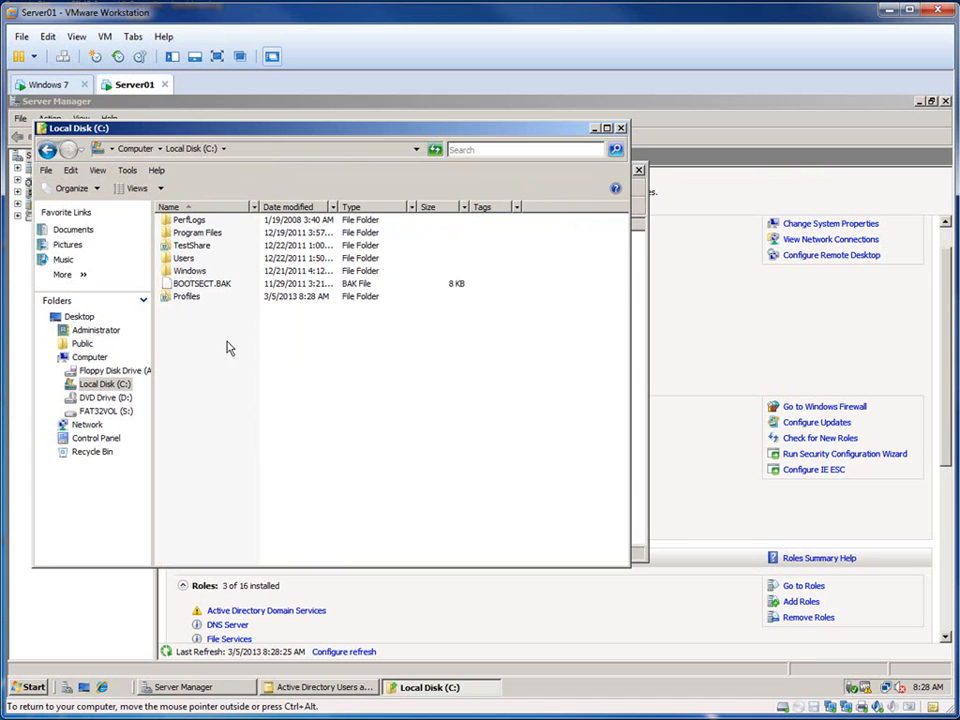
left_click(620, 129)
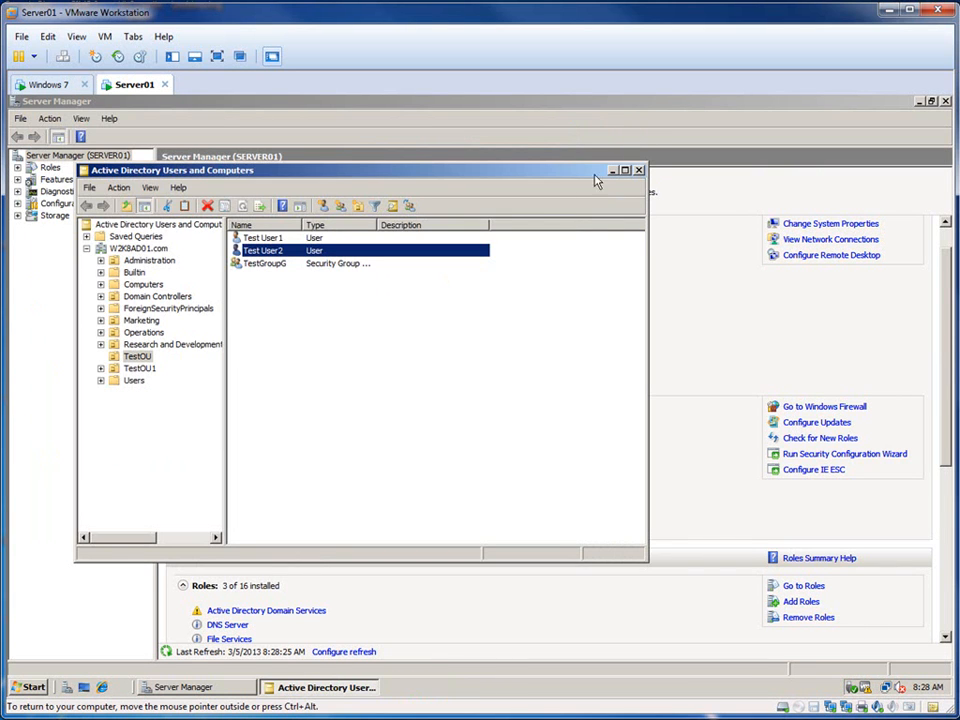
Step: Enter \\server01\profiles as the user profile path in Test User1's account properties
left_click(271, 240)
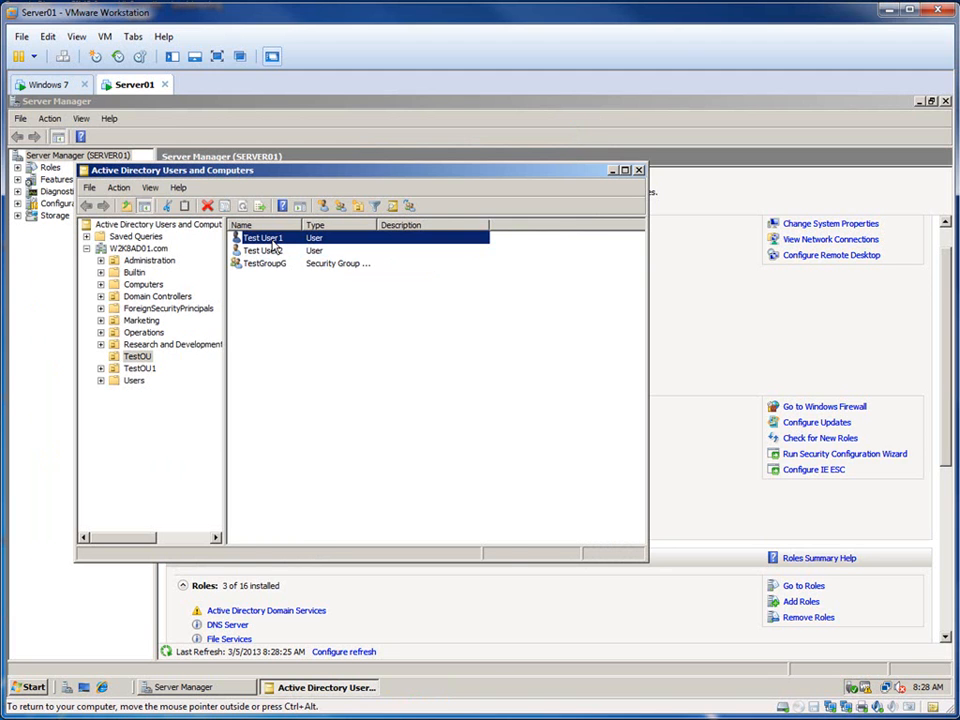
double_click(273, 243)
left_click(369, 221)
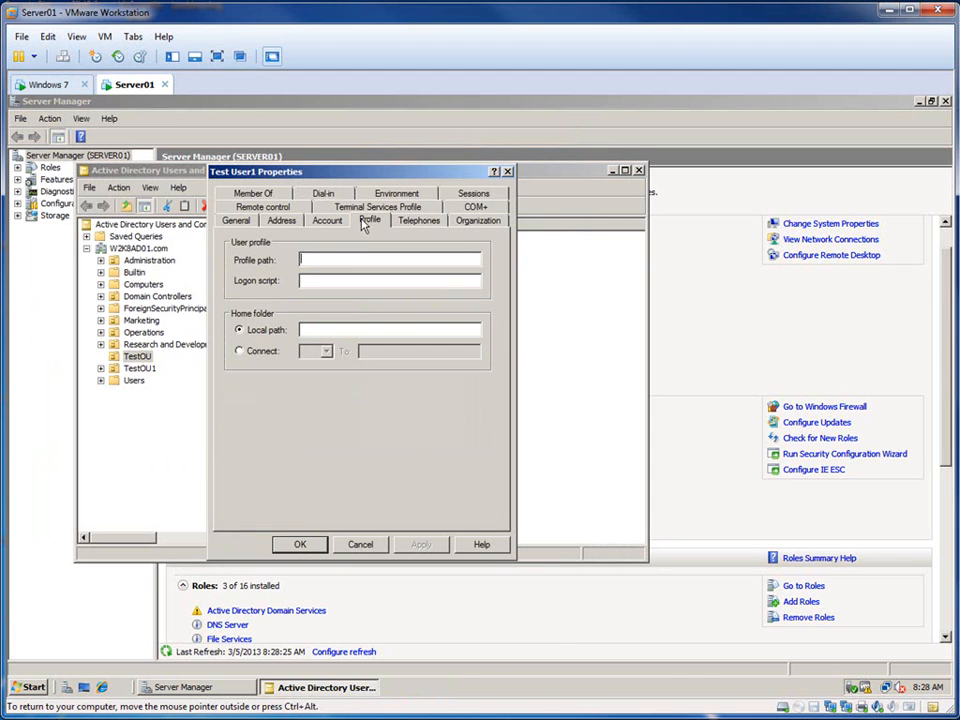
left_click(318, 279)
type("\\\\server01\\profiles")
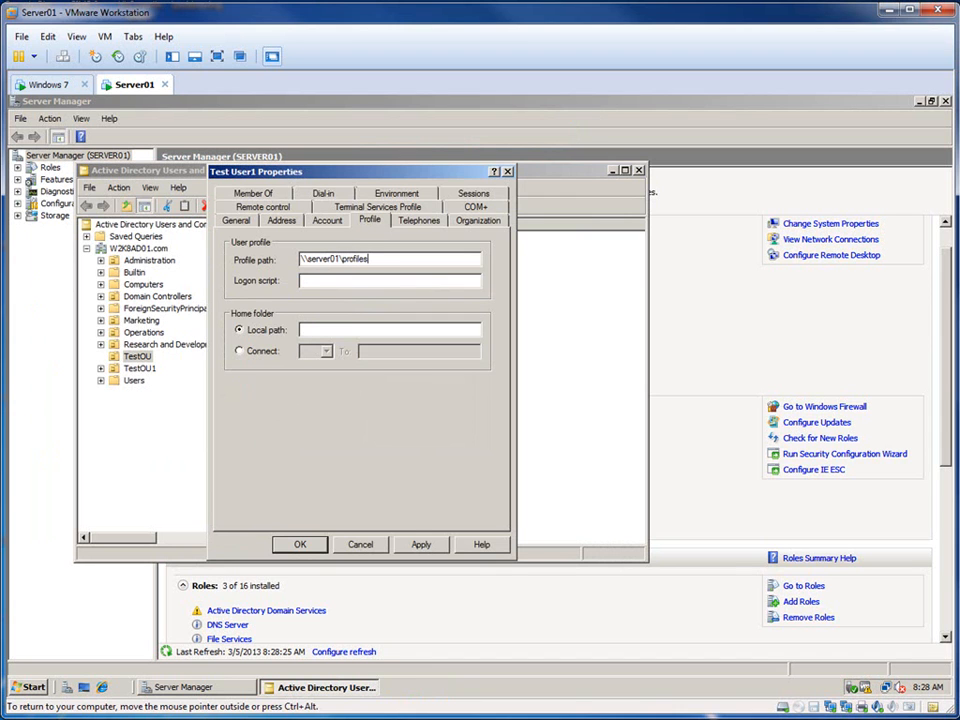
Step: Copy Test User1's profile path and open it from Server01 to check that it reaches the share, closing the folder window when done
left_click_drag(371, 259, 299, 258)
right_click(301, 259)
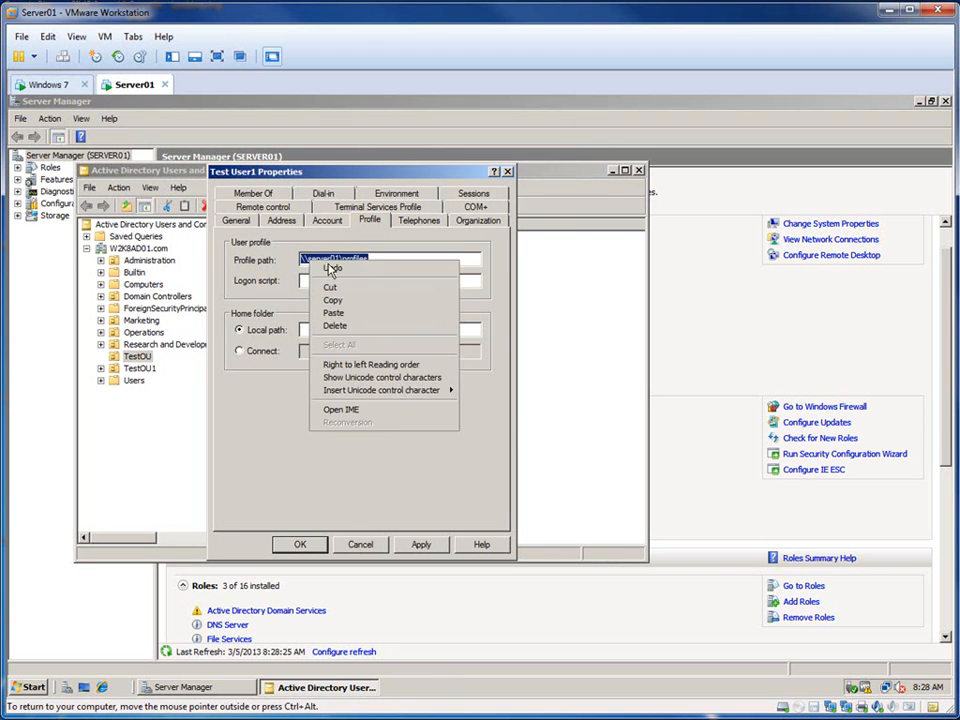
left_click(334, 300)
left_click(40, 687)
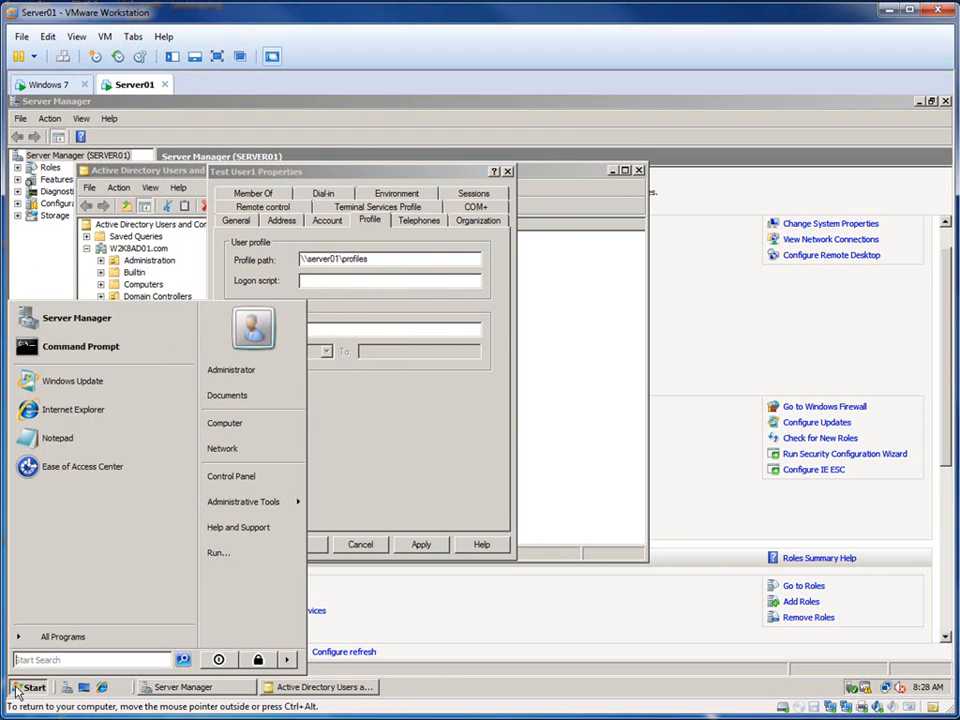
key("ctrl+v")
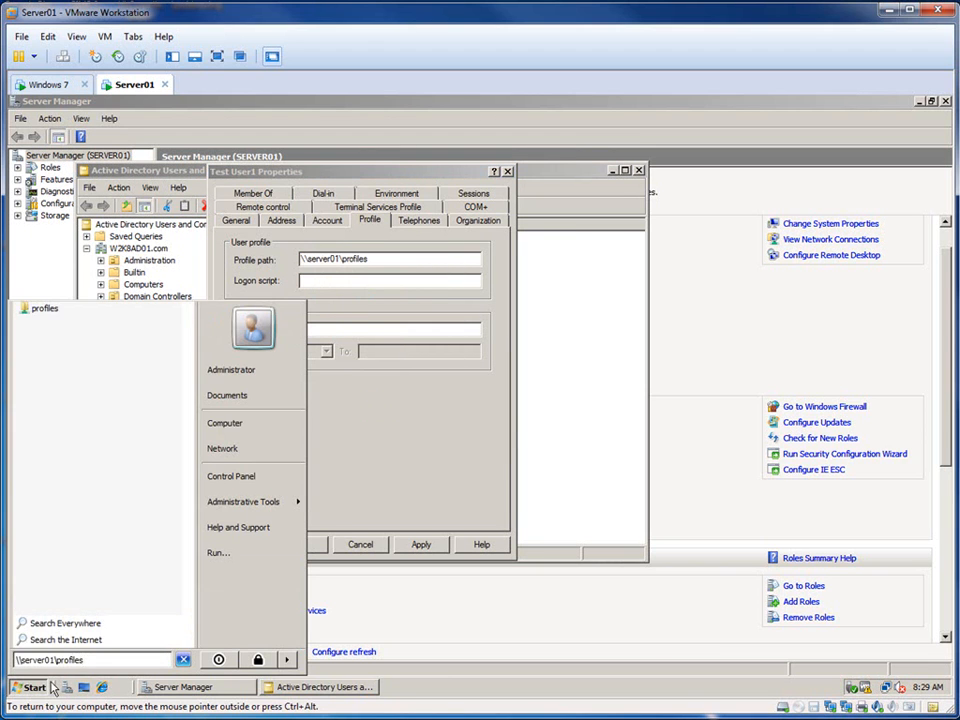
key("Return")
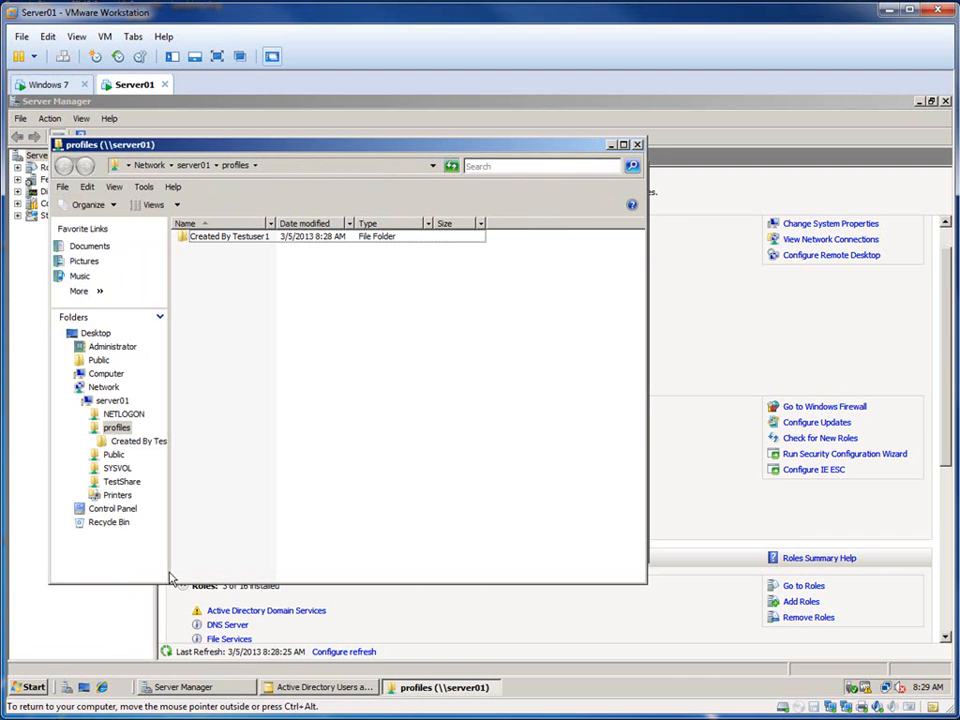
left_click(638, 145)
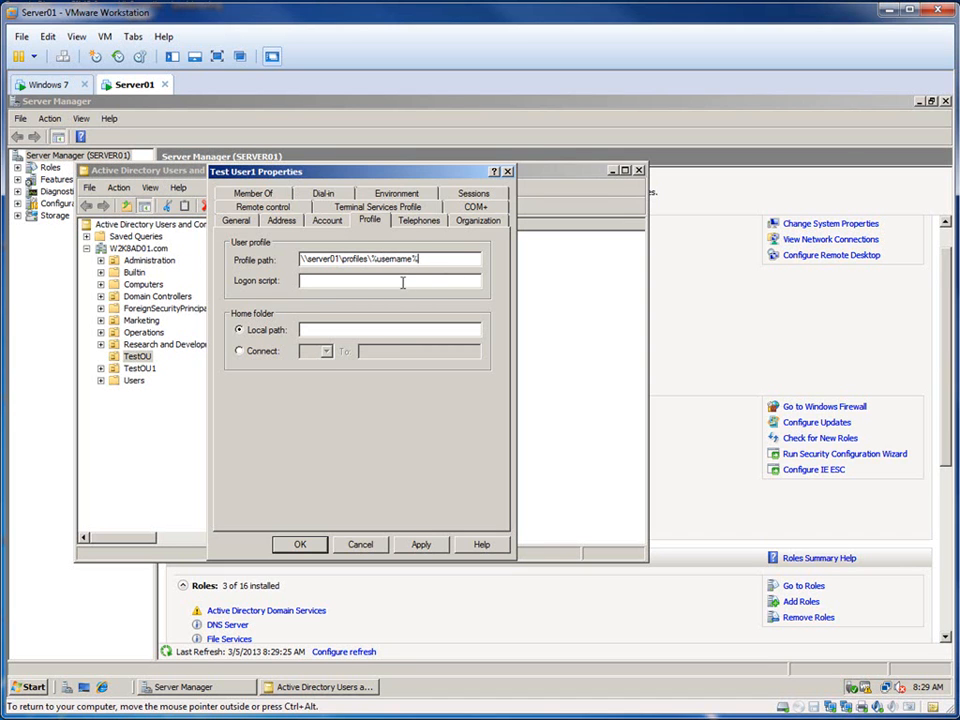
Step: Extend Test User1's profile path to \\server01\profiles\%username% and save the account properties
left_click(422, 546)
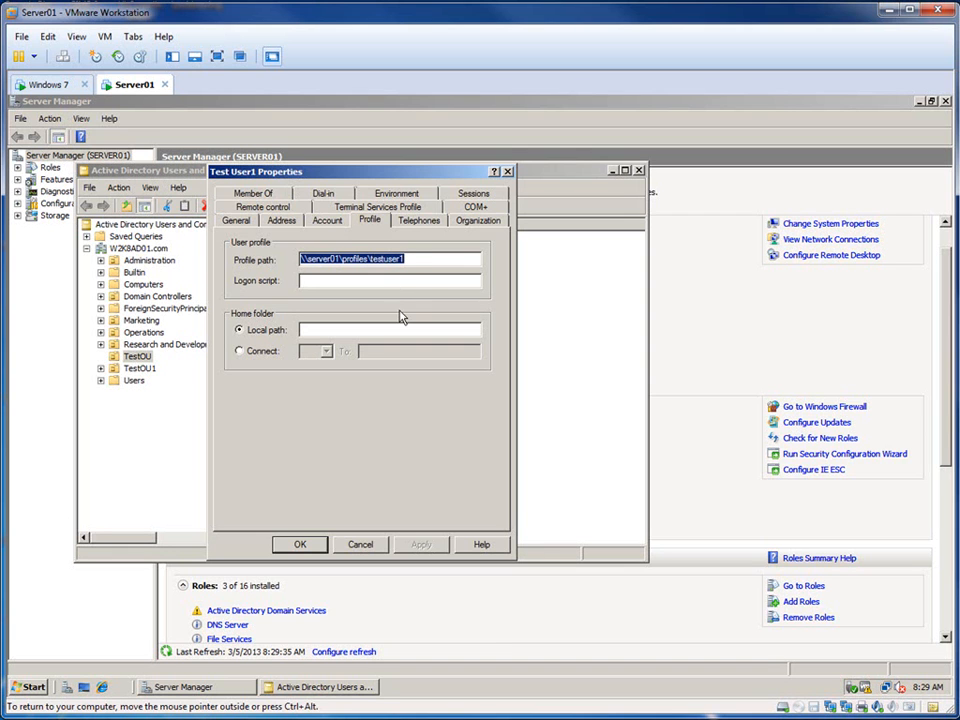
left_click(301, 545)
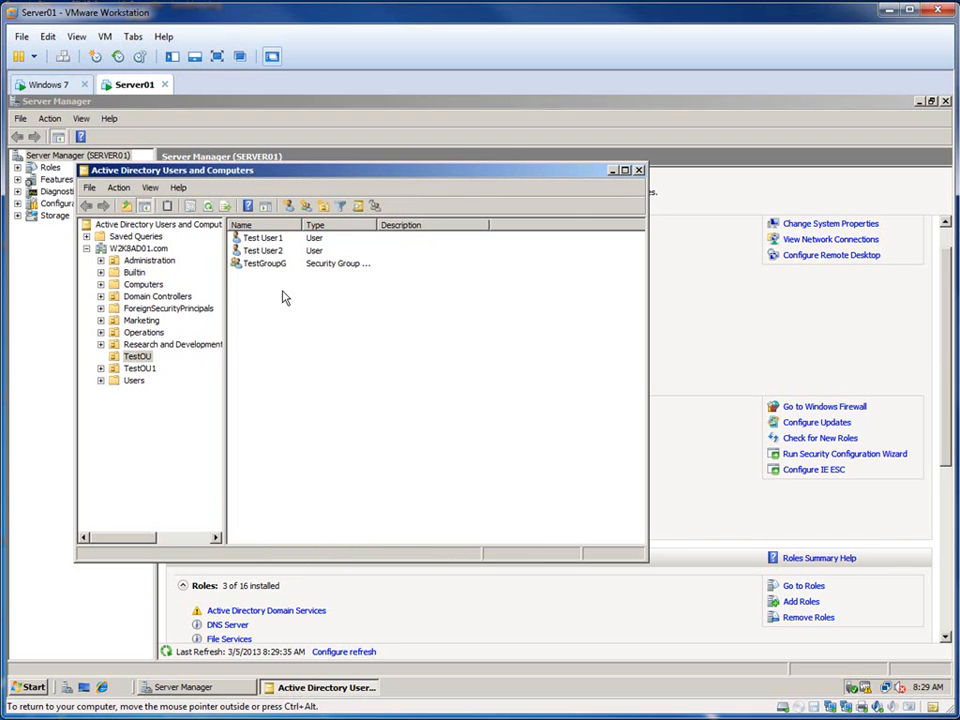
Step: Copy the Test User2 account as a new TestOU user with first name Testuser3 and logon name testuser3
right_click(268, 252)
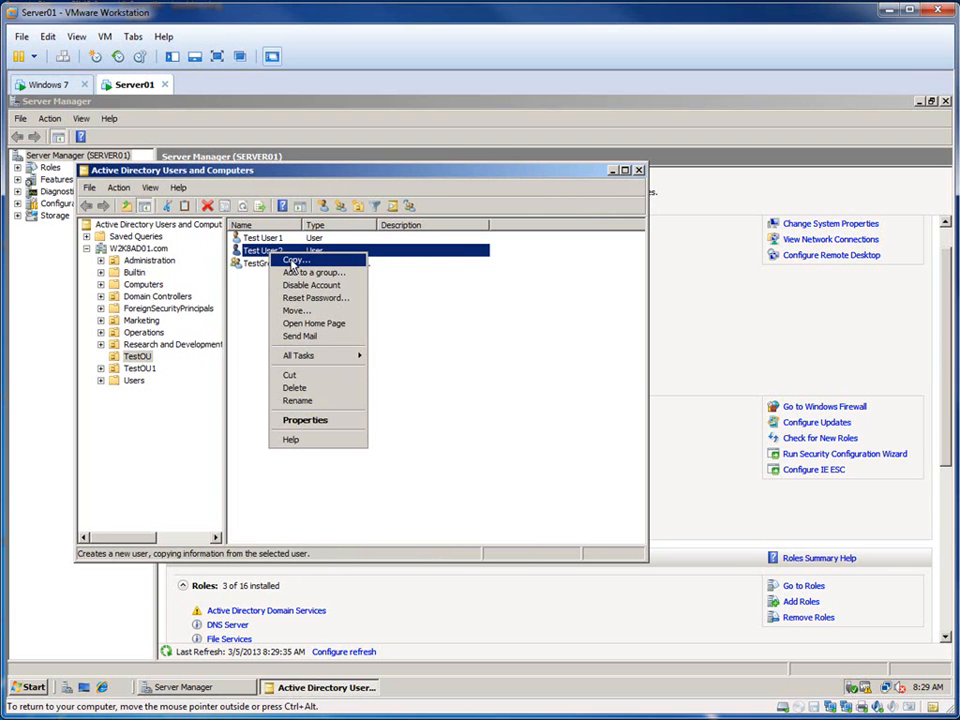
left_click(292, 264)
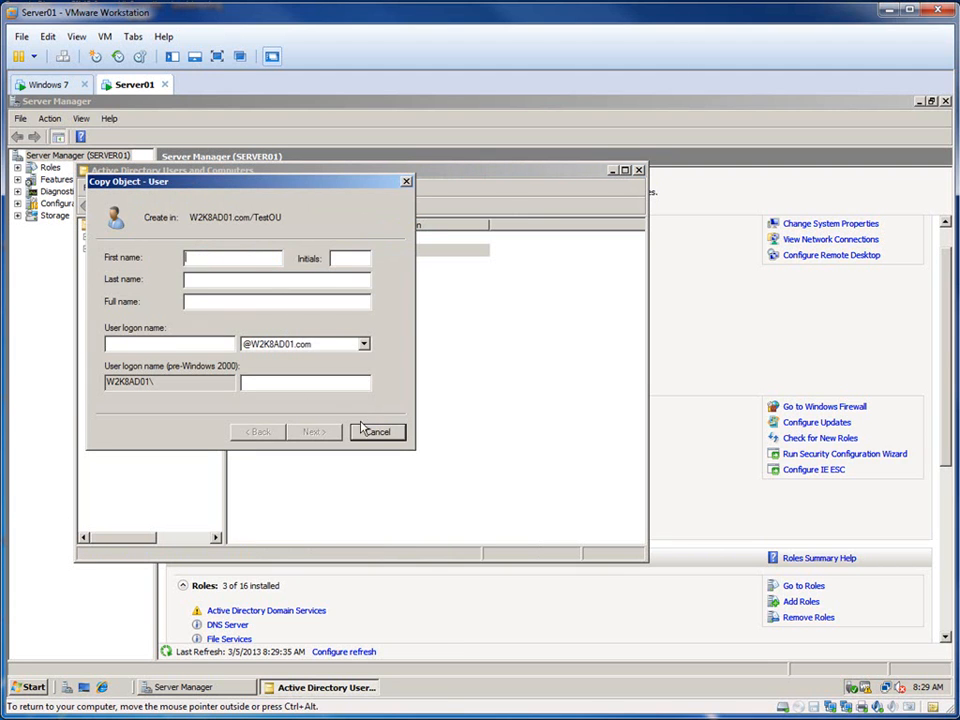
type("Test")
type("use")
key("BackSpace")
key("BackSpace")
key("BackSpace")
type("ser3")
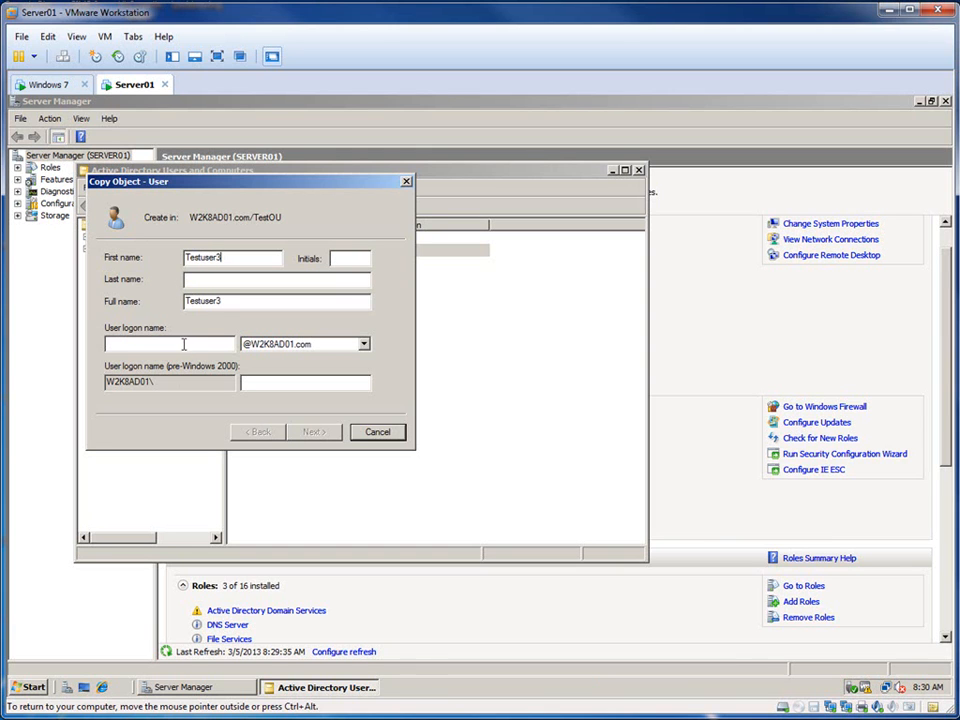
type("testuser3")
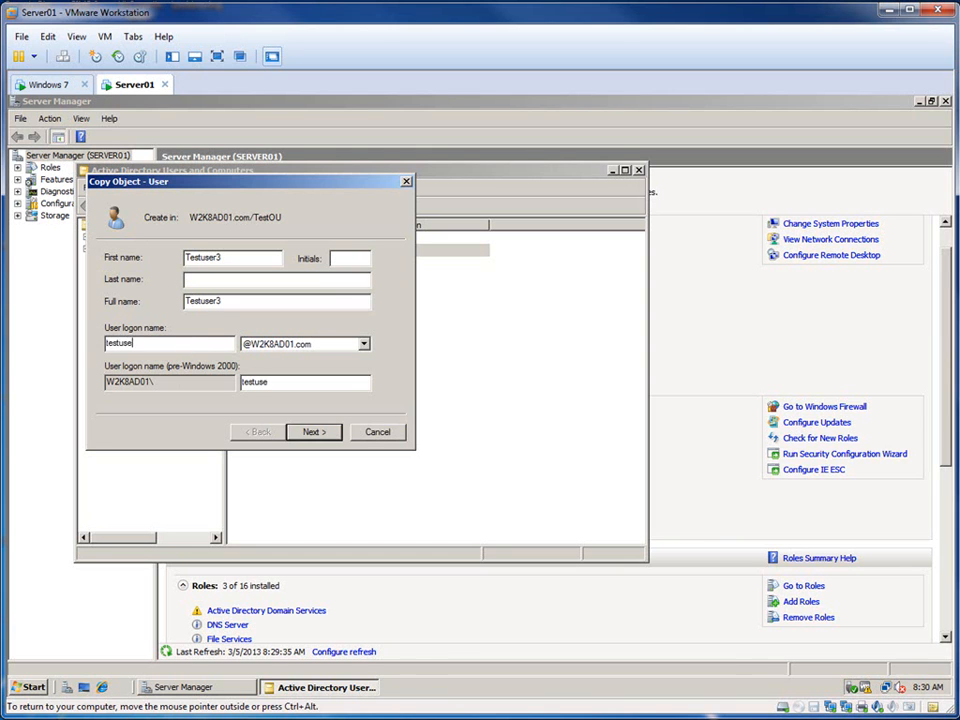
left_click(313, 431)
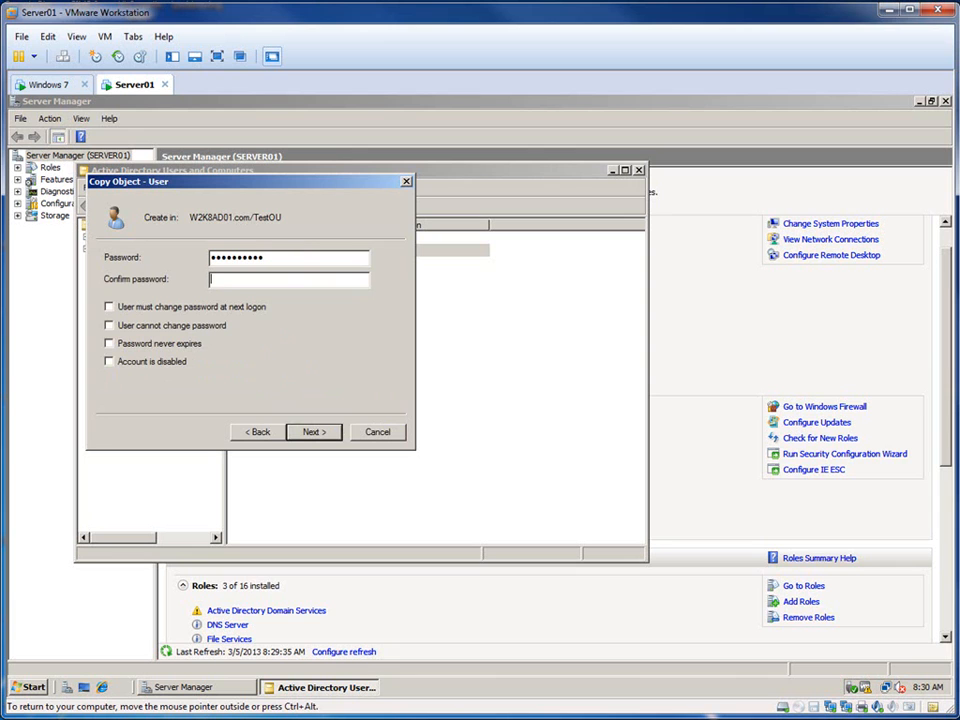
Step: Enter and confirm Testuser3's password, disallow password changes, set it to never expire, and finish creating the account
type("****")
left_click(109, 327)
left_click(109, 343)
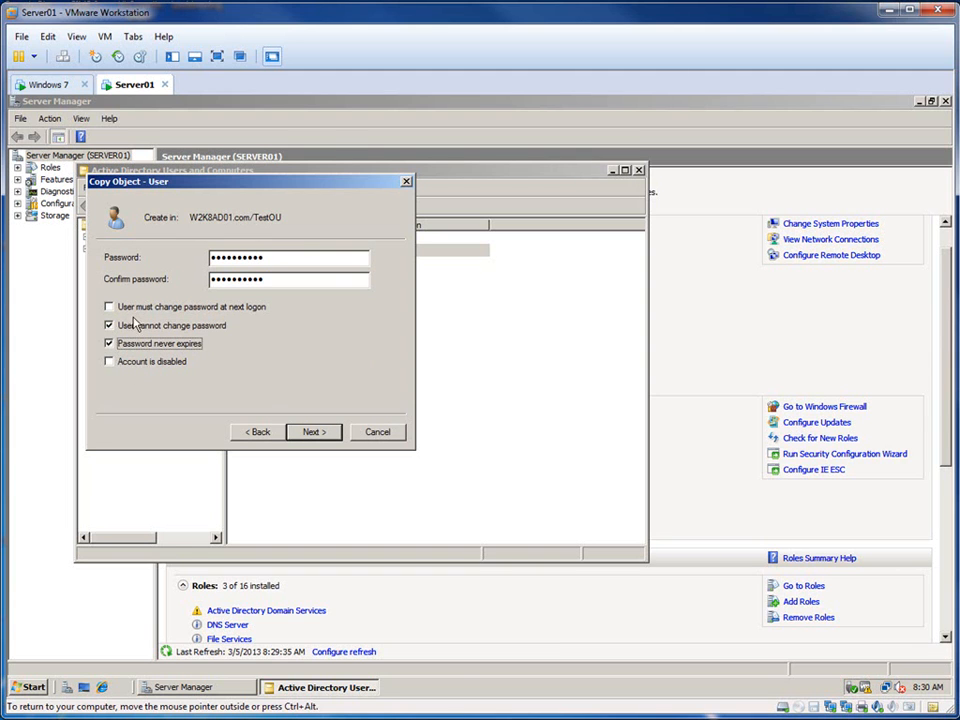
left_click(314, 431)
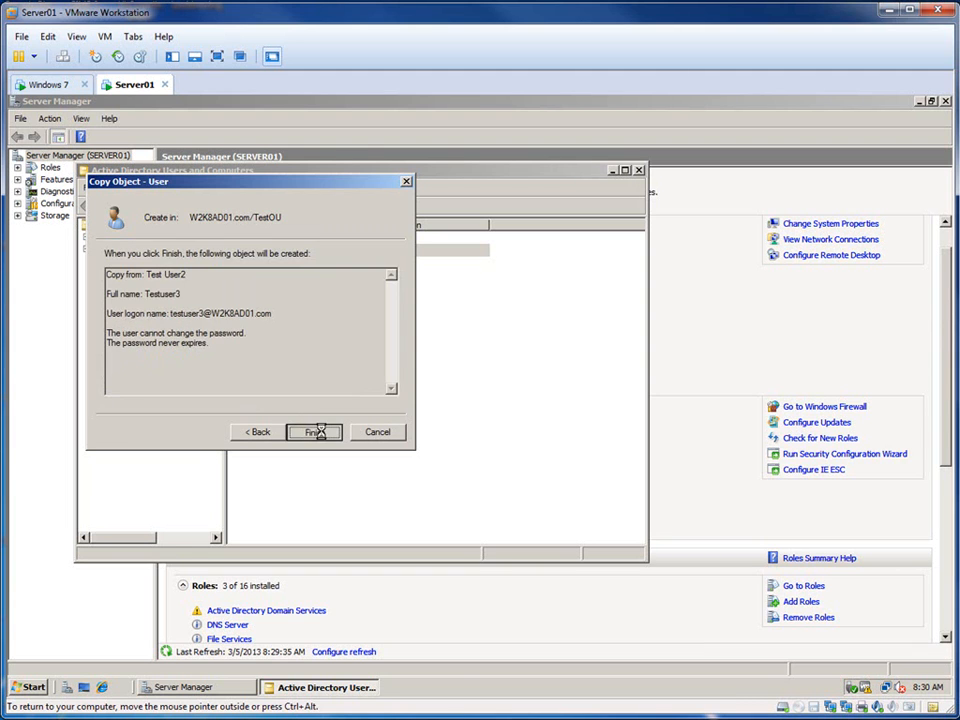
left_click(314, 431)
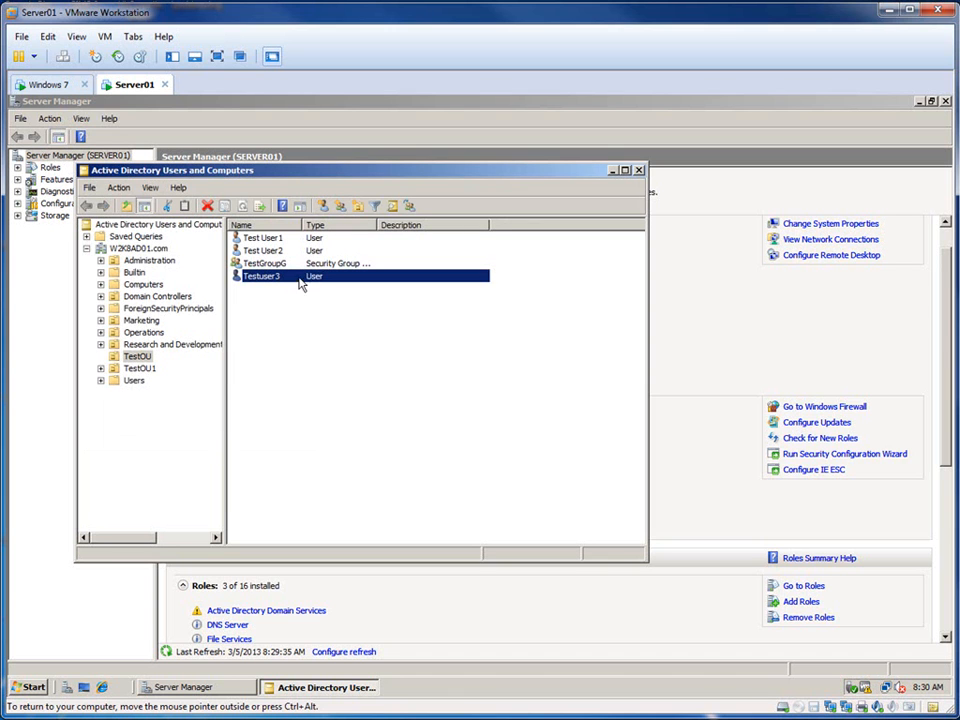
Step: Check the group memberships in Testuser3's account properties
right_click(266, 282)
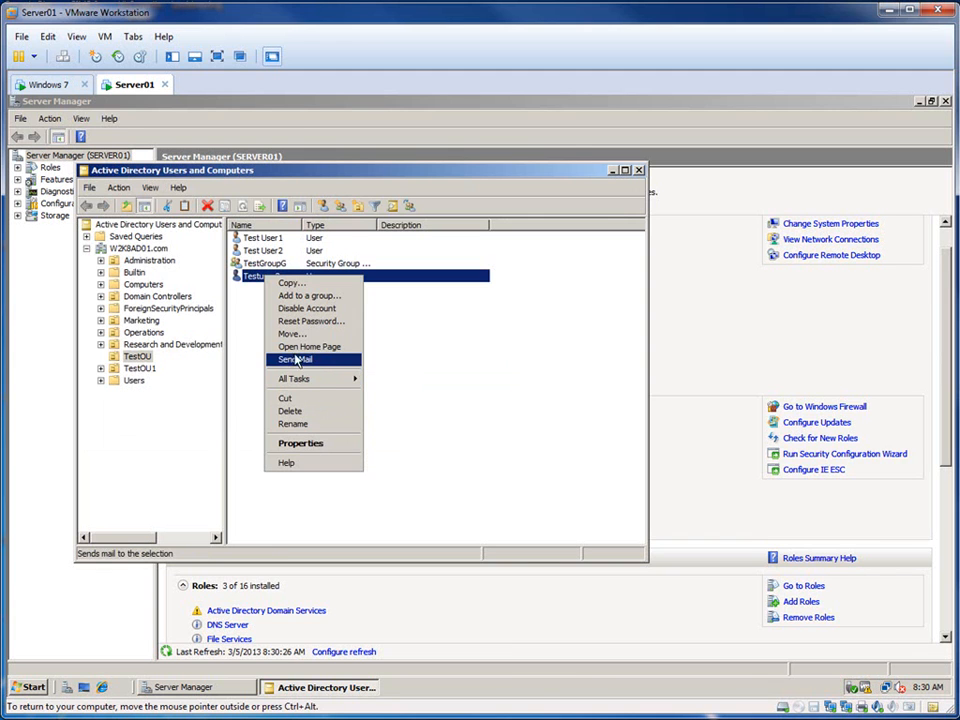
left_click(305, 443)
left_click(258, 194)
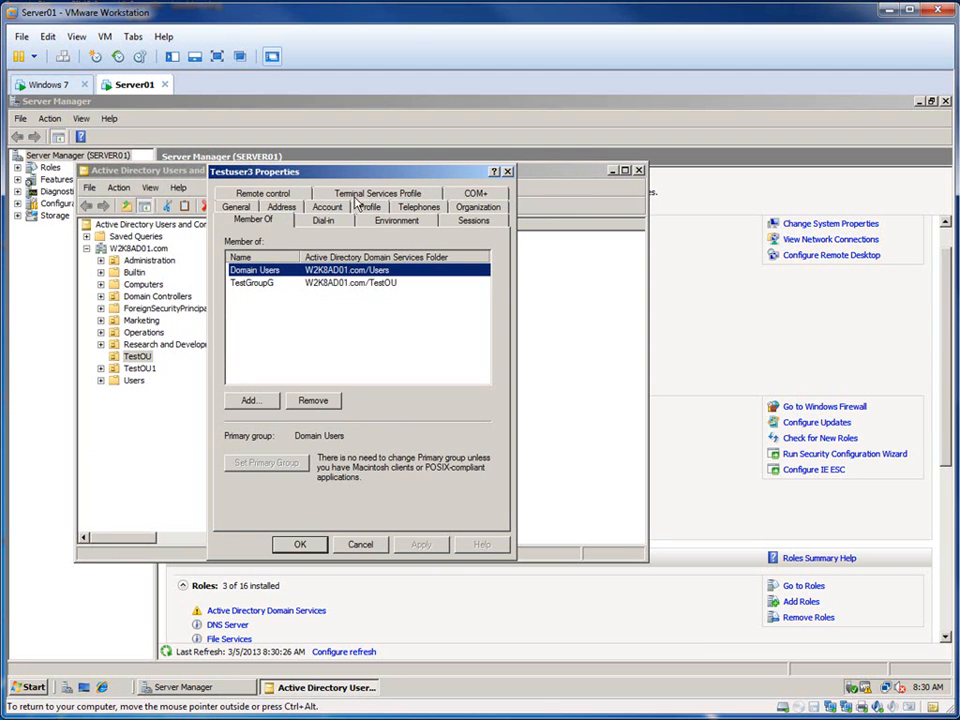
left_click(300, 545)
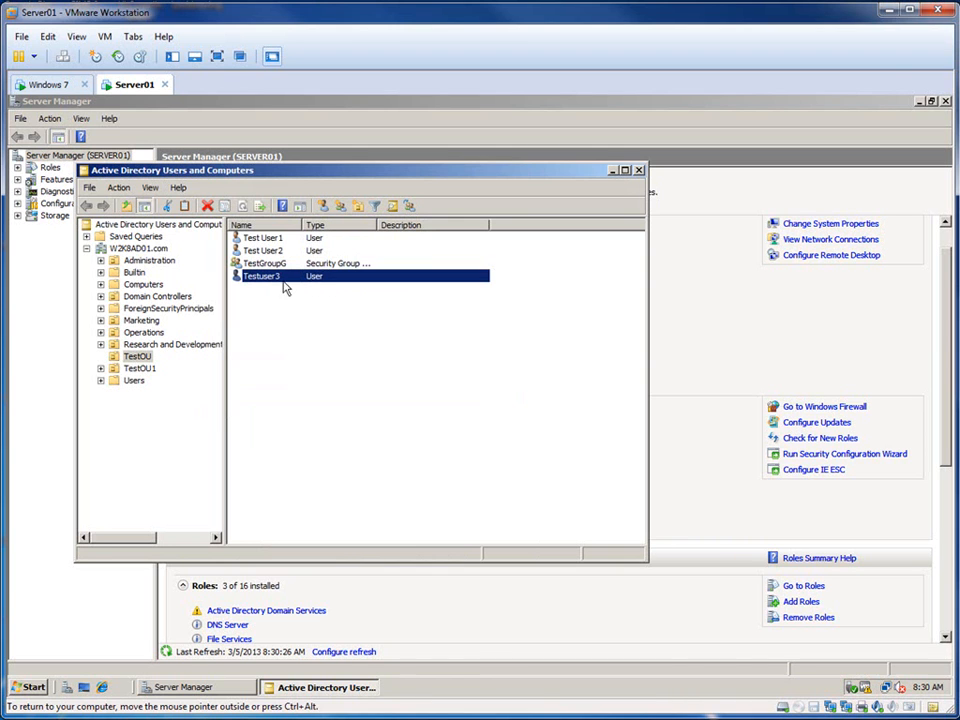
Step: Set the profile path of Test User2 and Testuser3 together to \\server01\profiles\%username%
left_click(268, 252)
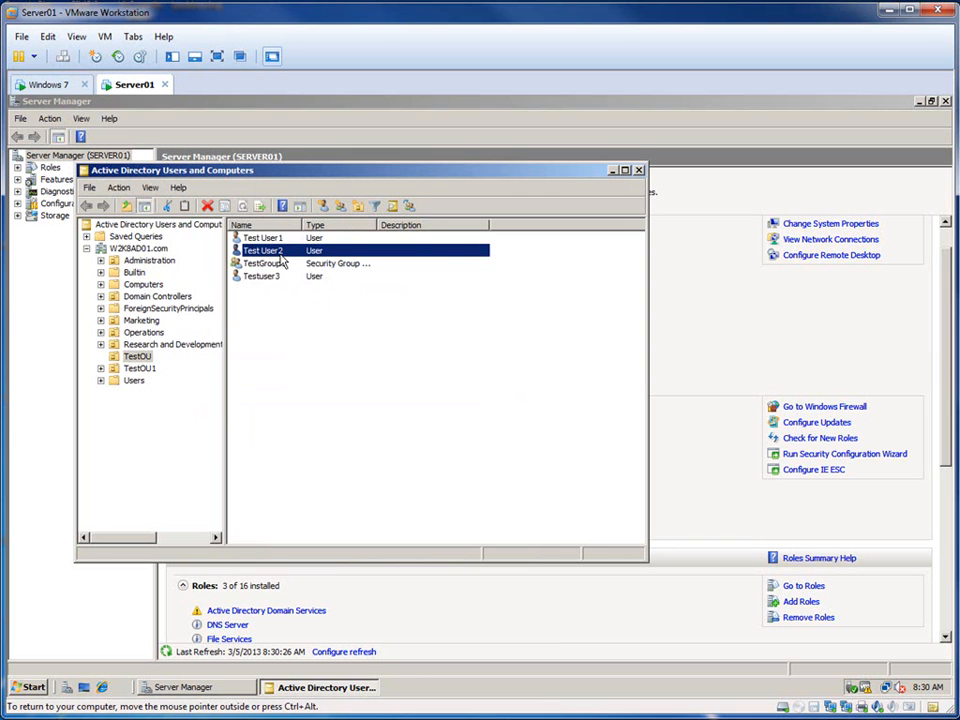
left_click(270, 276, "ctrl")
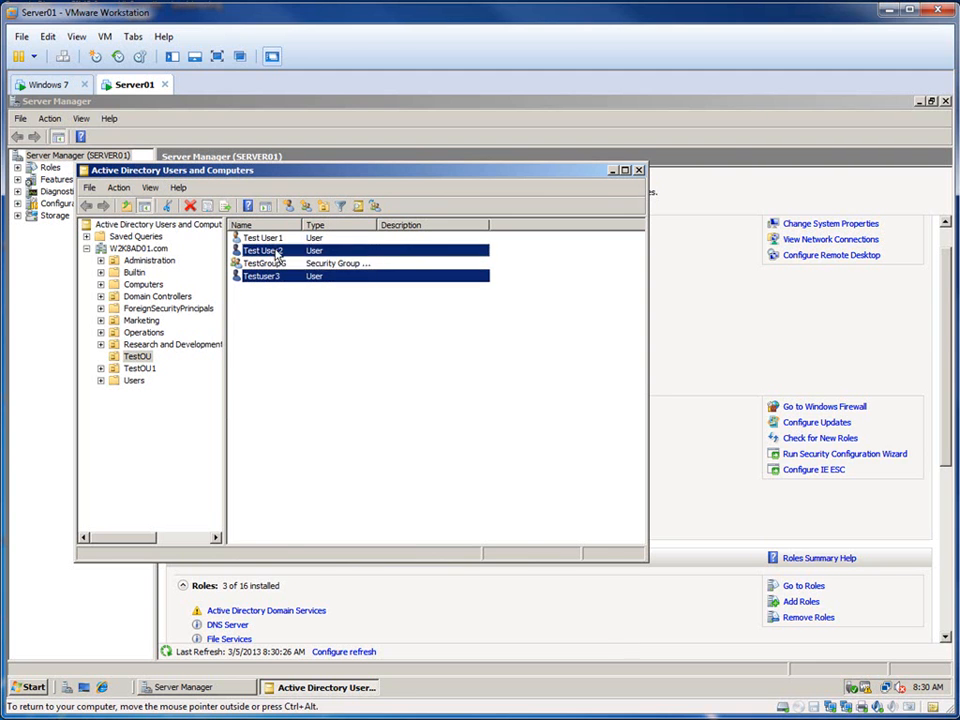
right_click(277, 255)
left_click(300, 390)
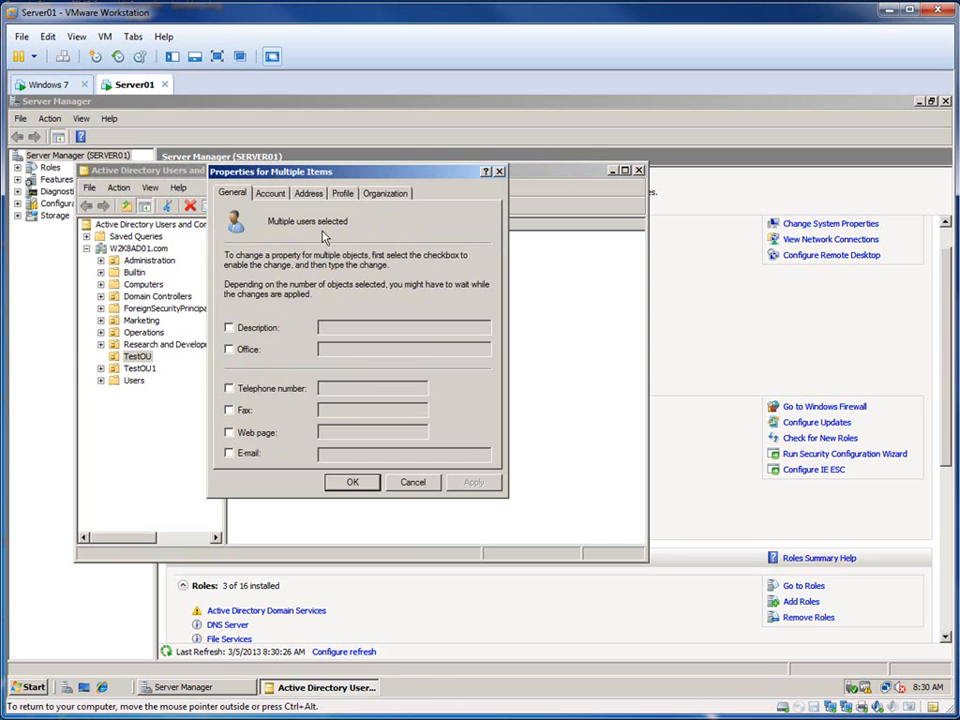
left_click(342, 193)
left_click(265, 272)
left_click(311, 272)
type("\\\\server01\\profiles")
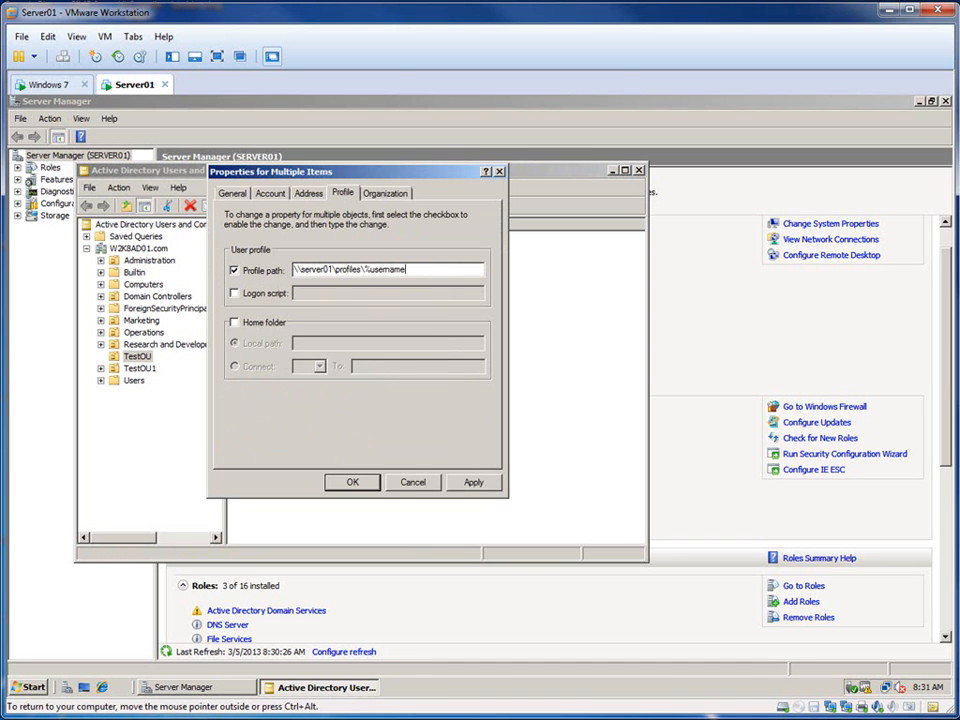
left_click(470, 483)
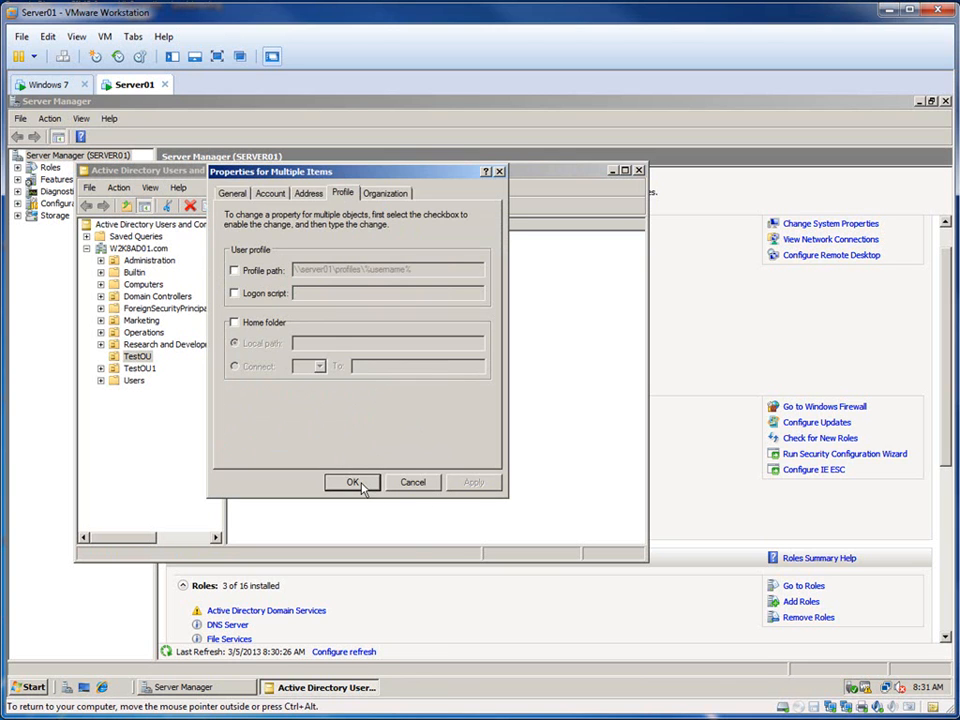
left_click(234, 270)
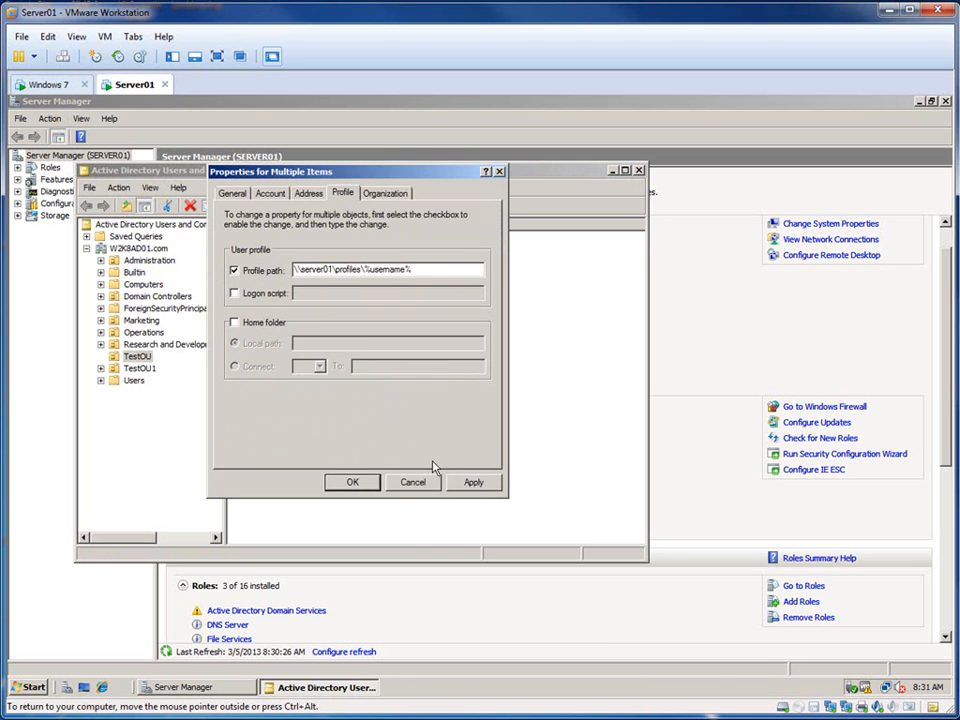
left_click(353, 483)
Step: Check the profile path in Testuser3's account properties in TestOU
left_click(293, 386)
double_click(262, 277)
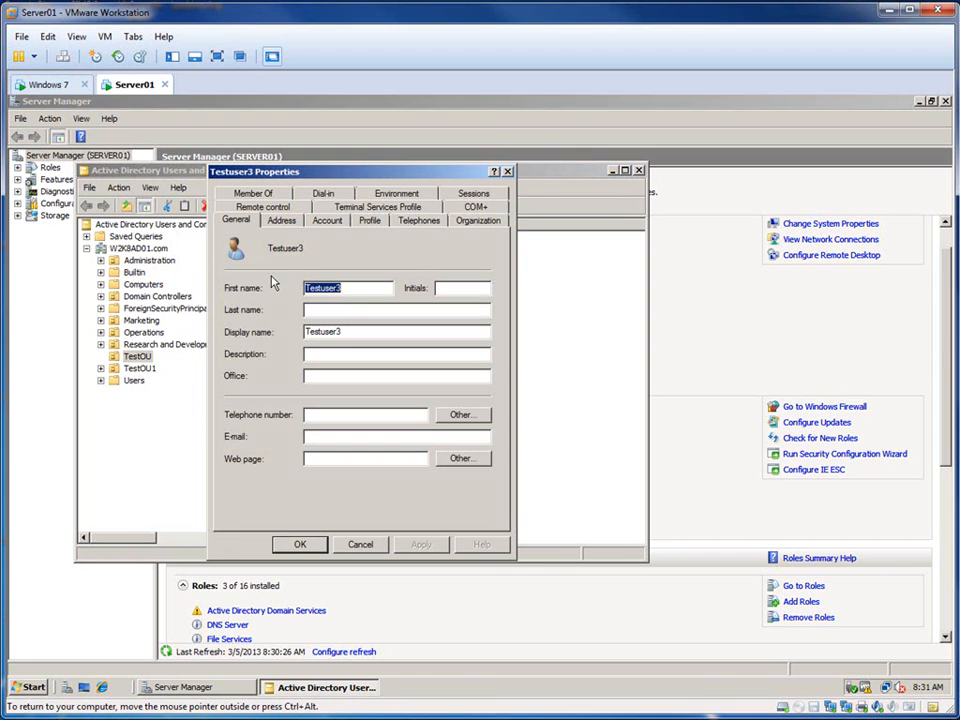
left_click(377, 219)
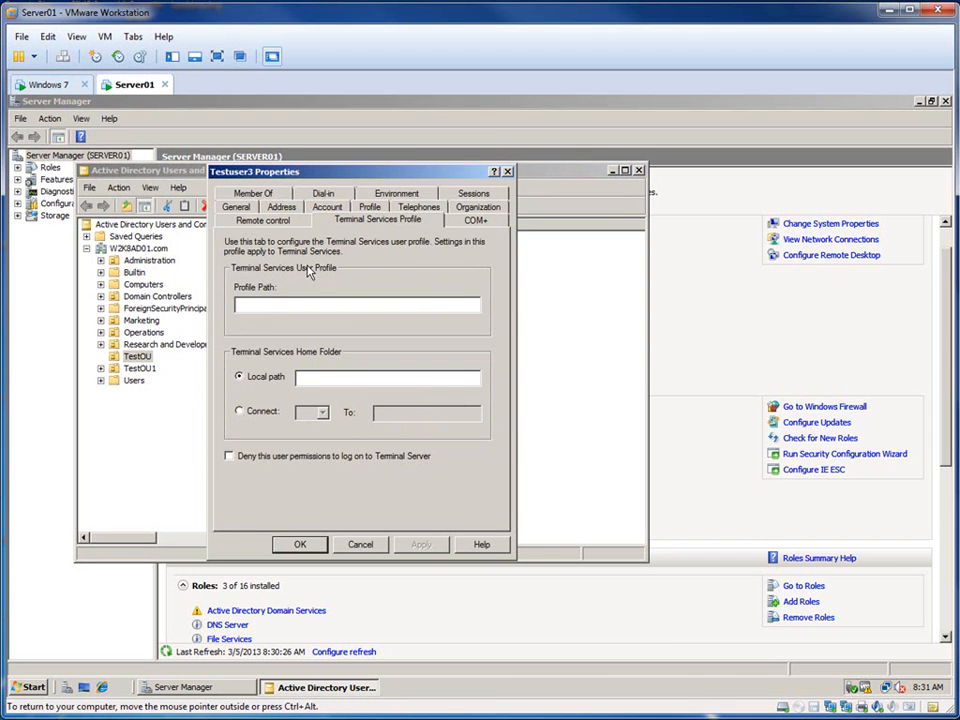
left_click(369, 207)
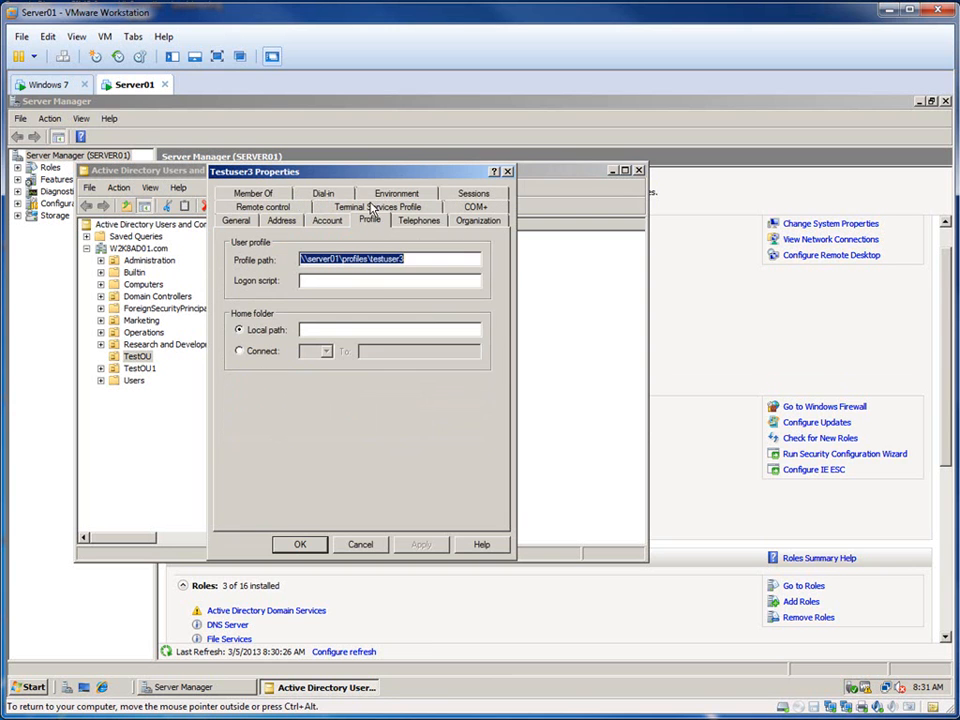
left_click(303, 546)
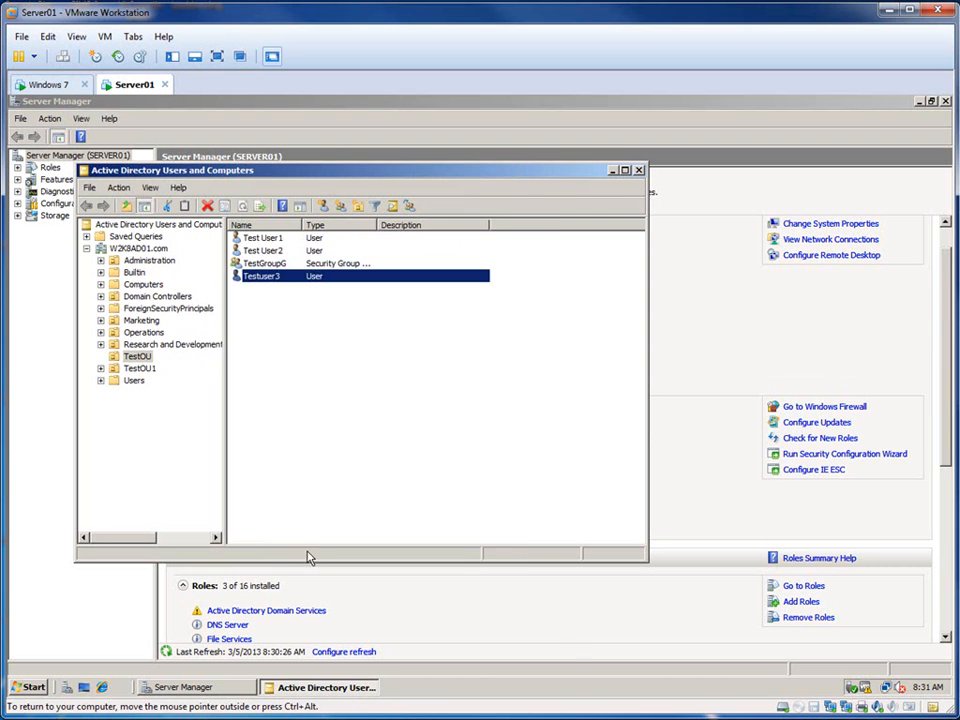
Step: Check the profile path in Test User2's account properties in TestOU
left_click(267, 252)
double_click(268, 258)
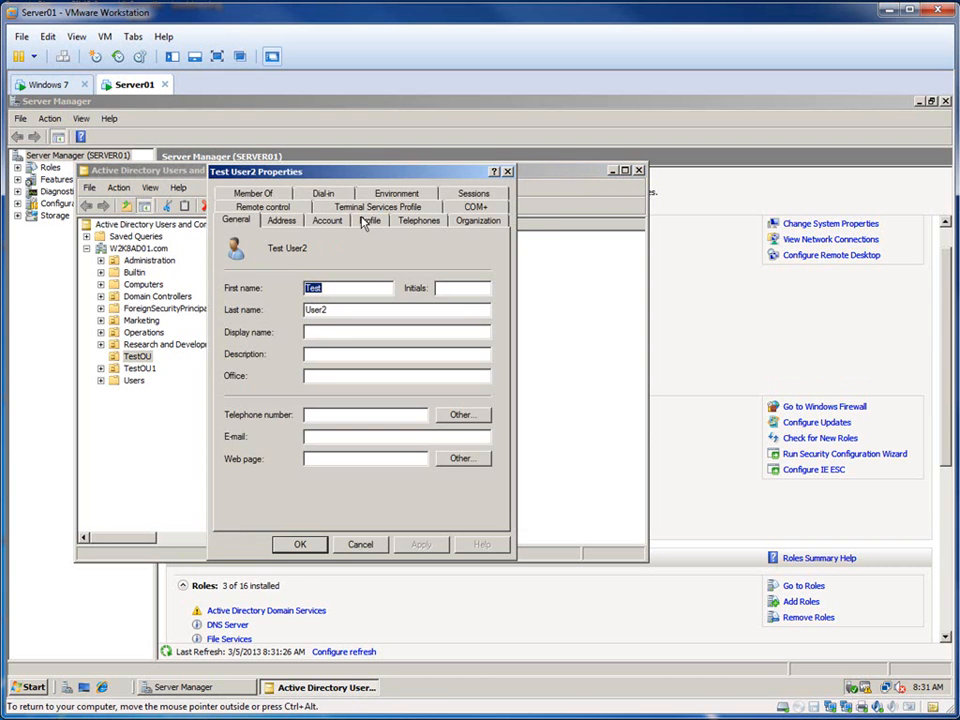
left_click(369, 220)
left_click(300, 544)
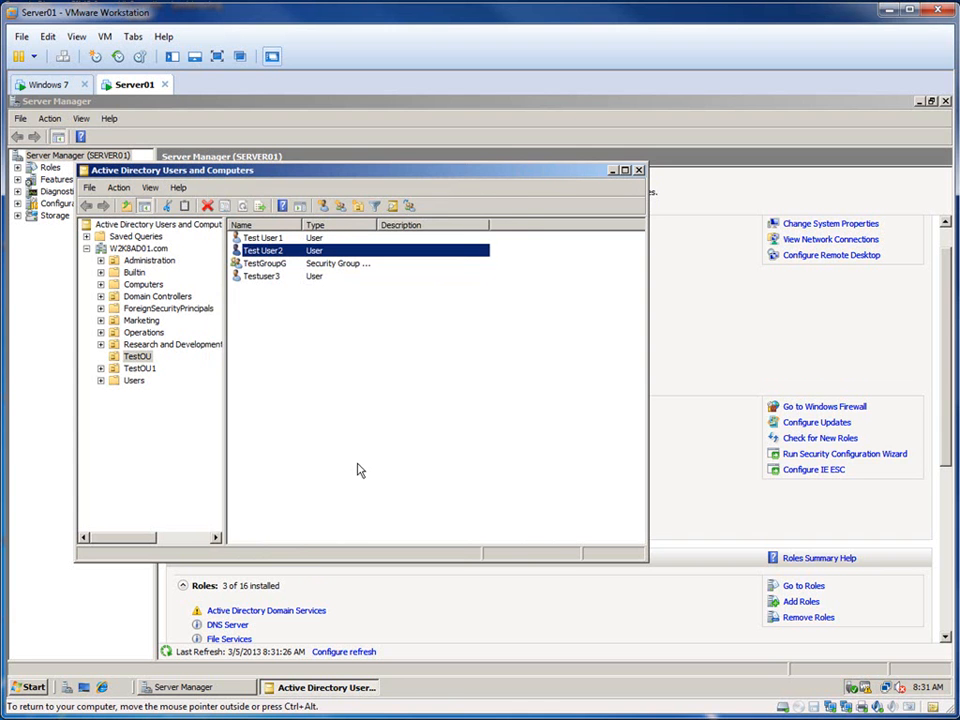
Step: Log on to the Windows 7 virtual machine as W2K8AD01\testuser1 with the account password, postponing Windows activation
left_click(47, 84)
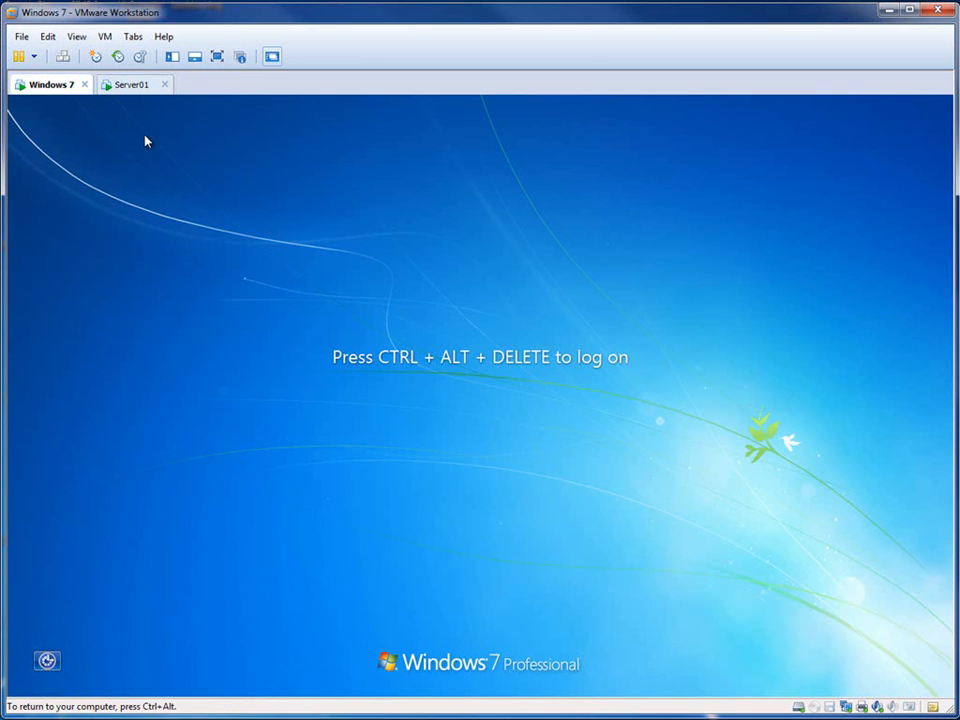
left_click(62, 57)
type("P")
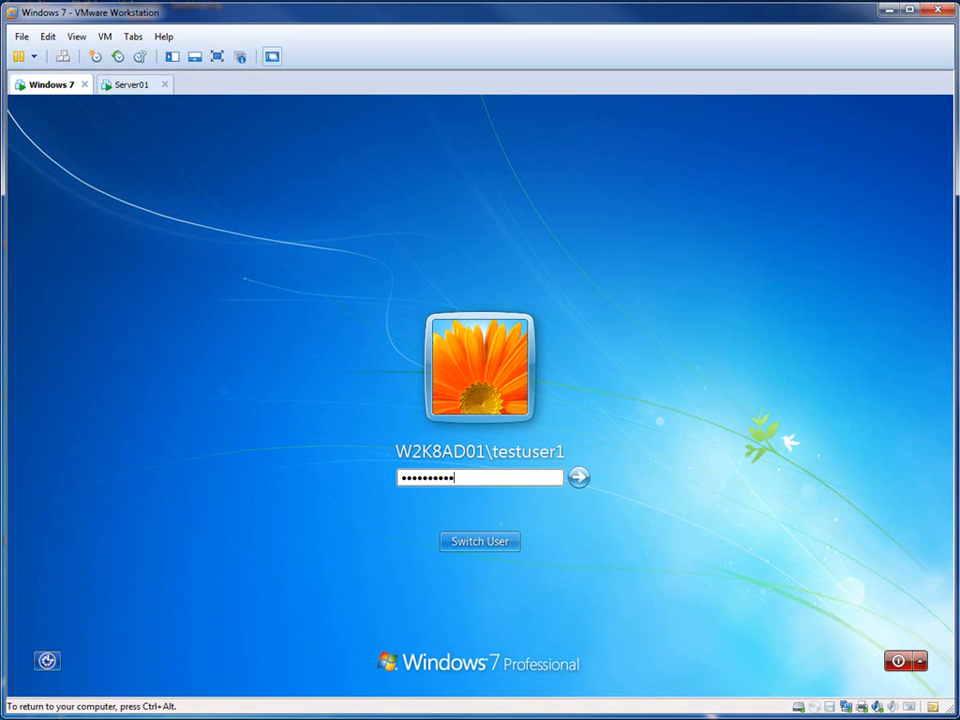
key("Return")
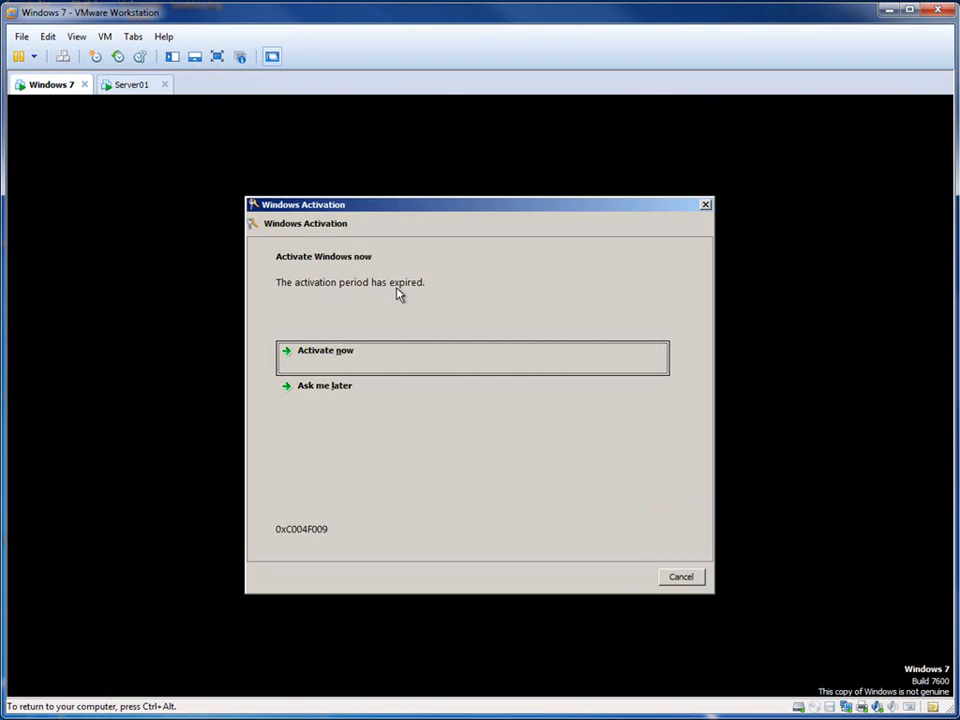
left_click(325, 386)
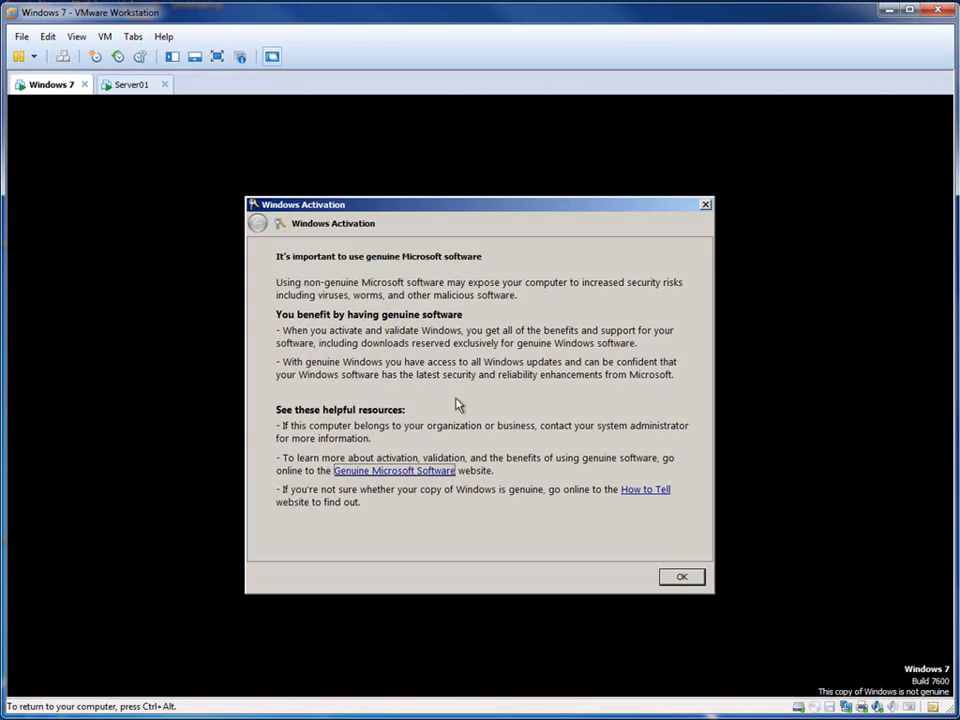
left_click(681, 576)
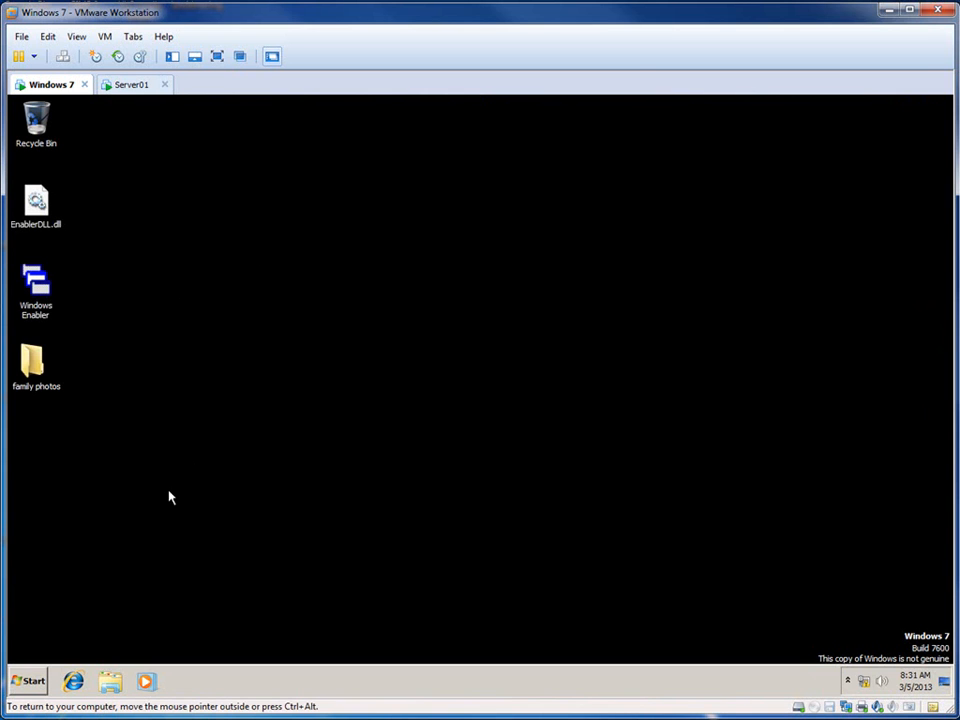
Step: Switch to the Server01 virtual machine and open the Profiles folder on Local Disk (C:)
left_click(119, 88)
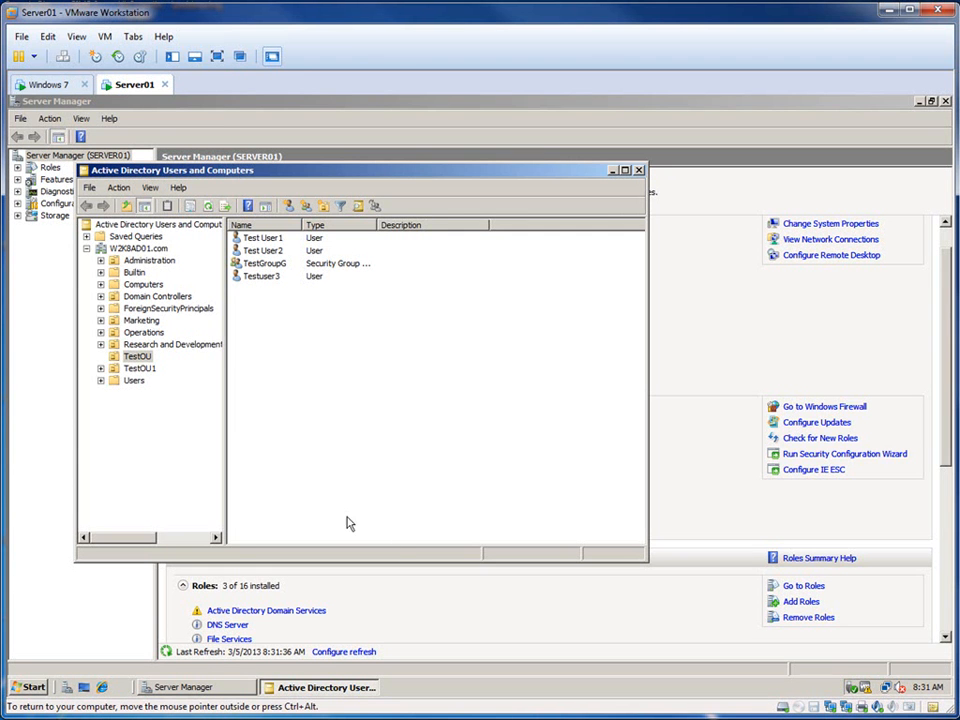
left_click(30, 687)
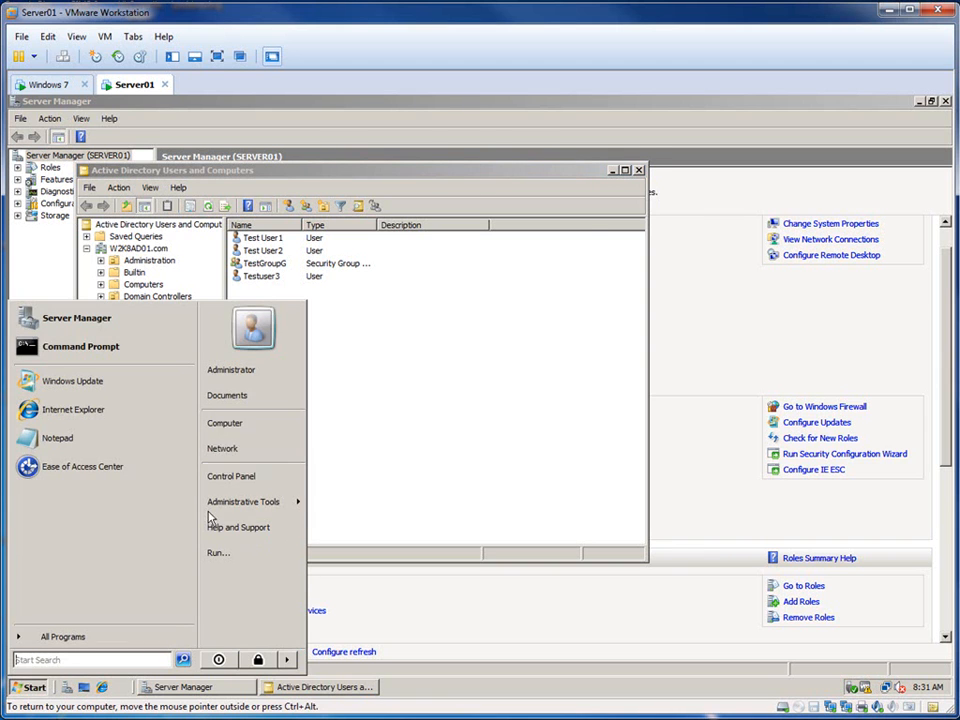
left_click(246, 428)
double_click(248, 273)
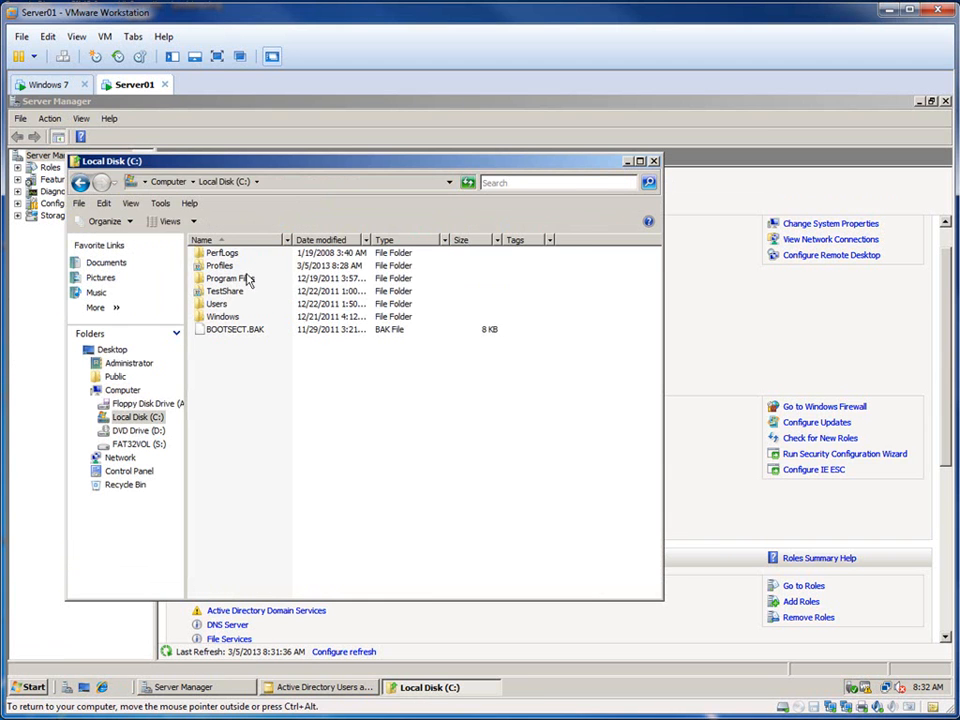
double_click(221, 265)
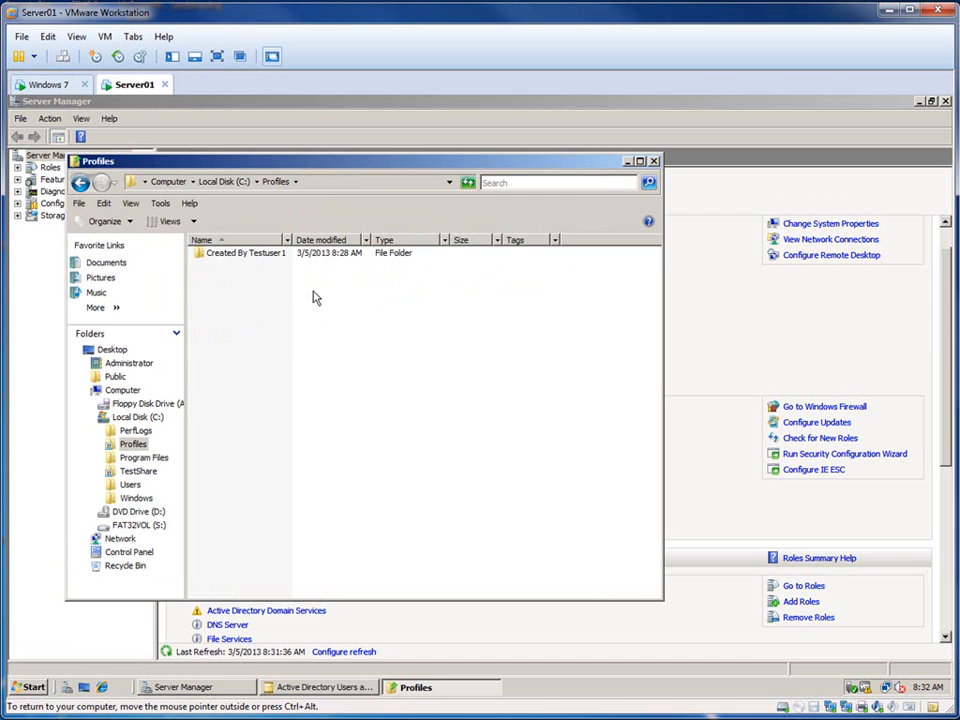
Step: Log Test User1 off the Windows 7 virtual machine
left_click(42, 86)
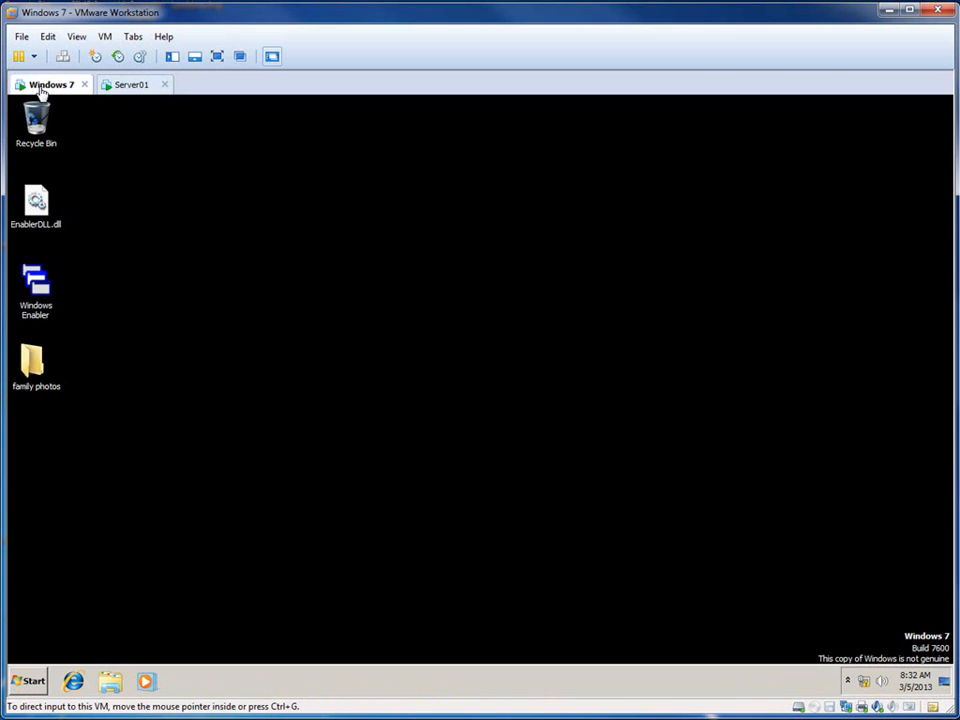
left_click(34, 680)
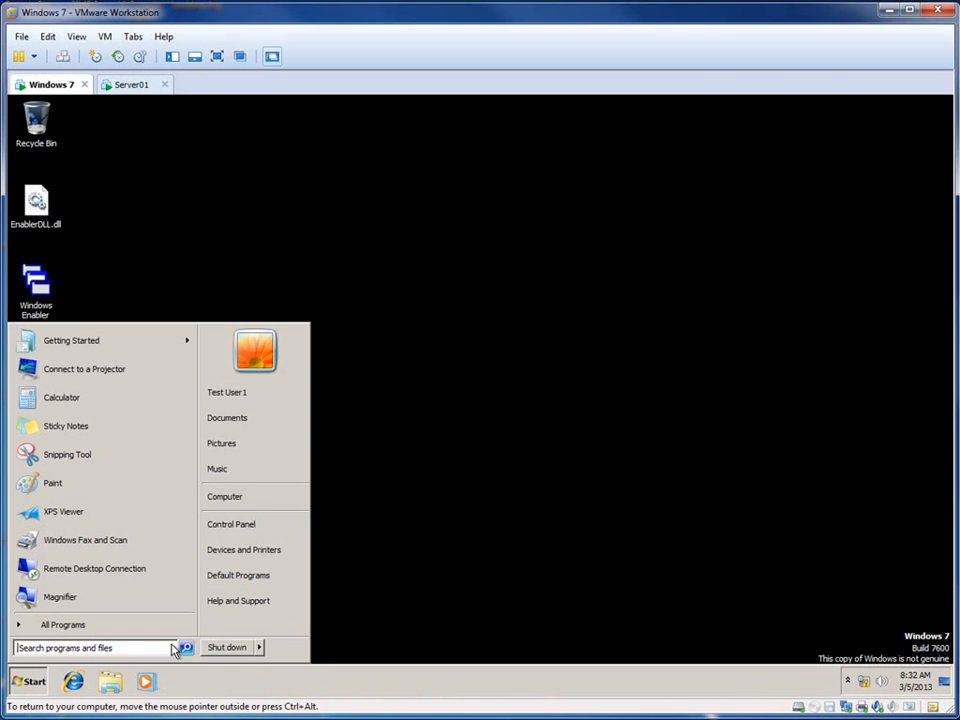
mouse_move(259, 649)
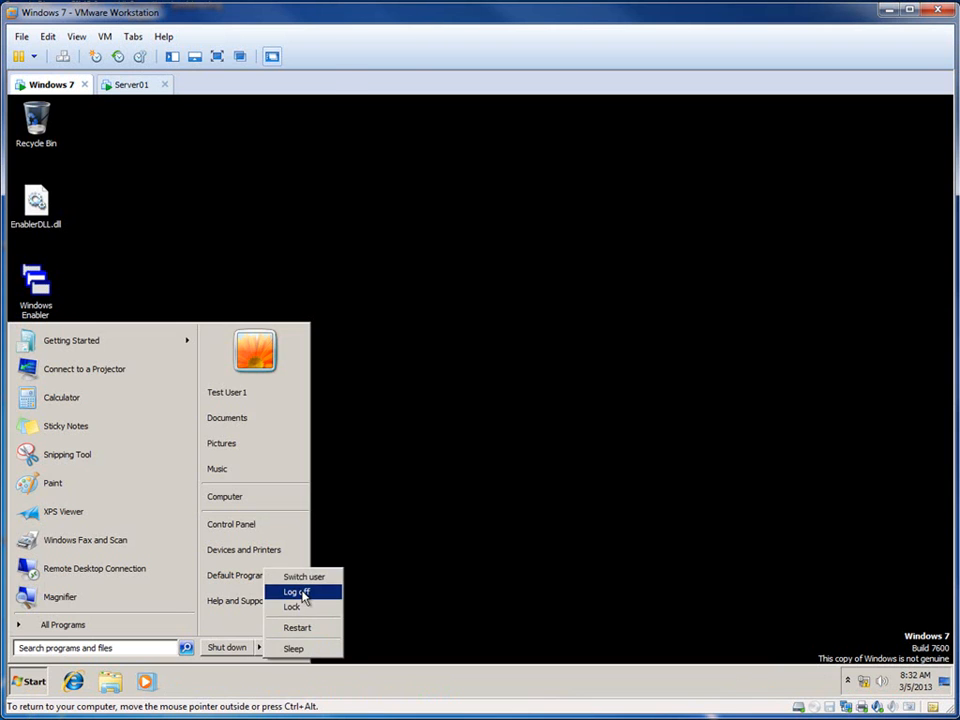
left_click(297, 593)
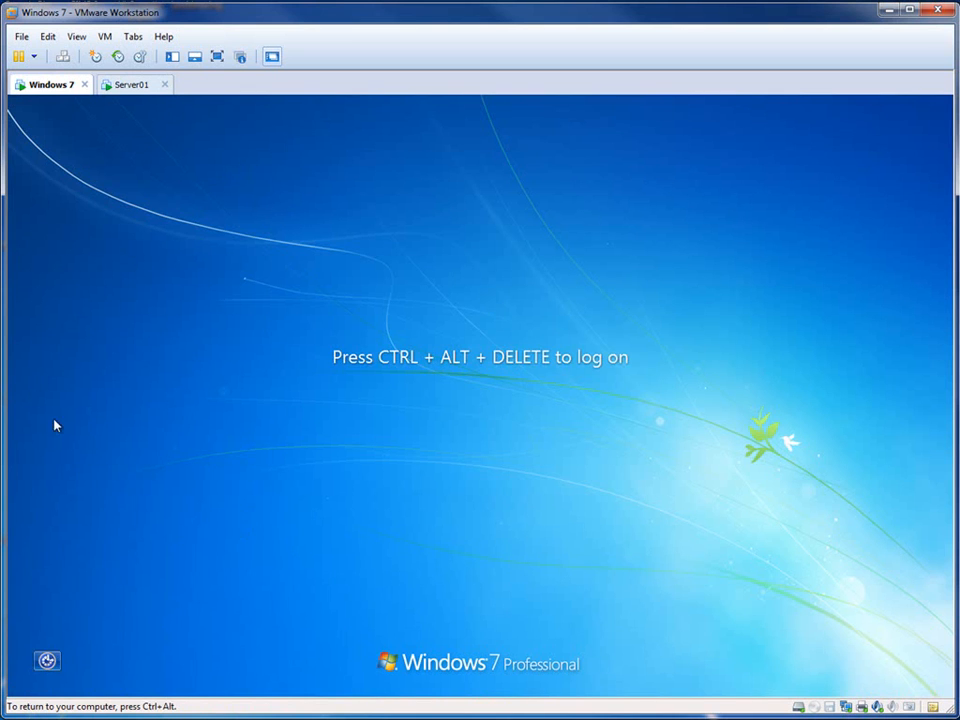
Step: Return to Server01 and reopen C:\Profiles to look for a new profile folder
left_click(130, 84)
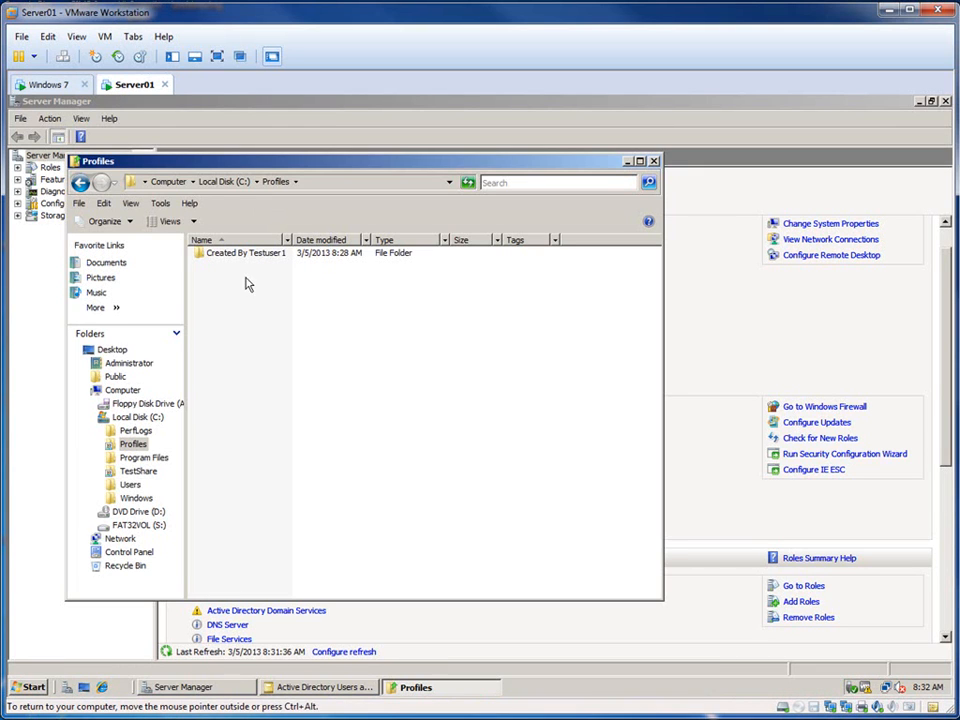
left_click(211, 183)
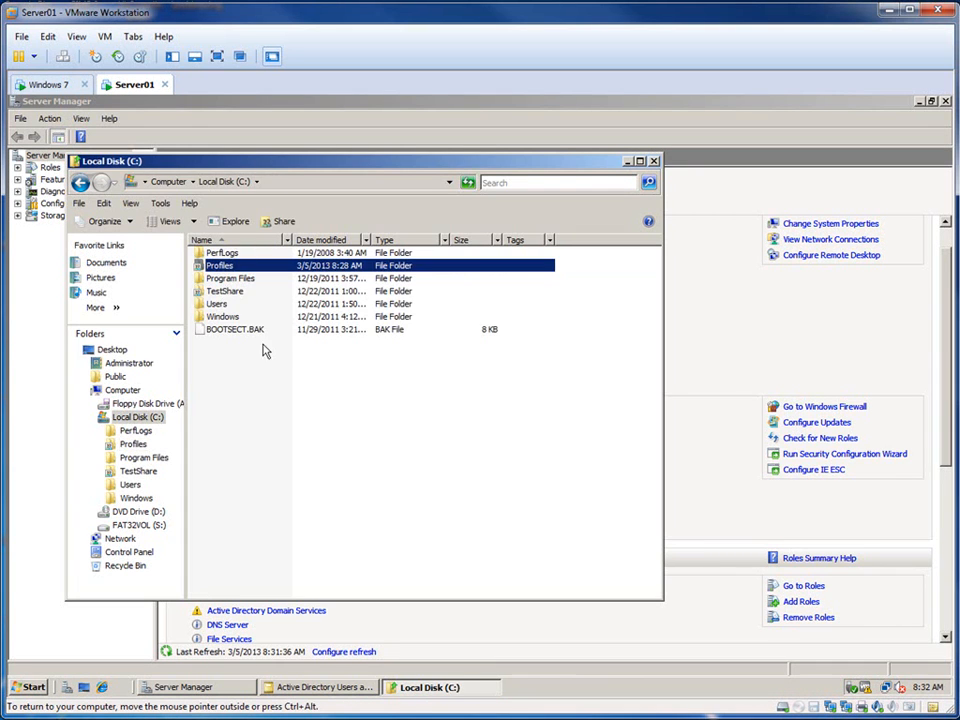
double_click(218, 265)
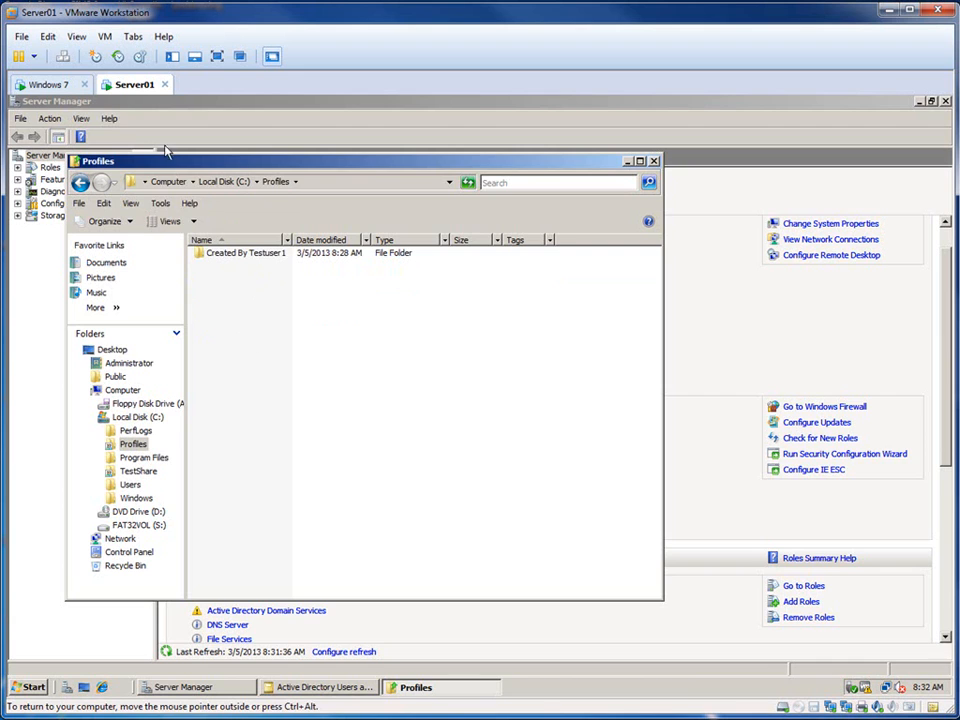
Step: Switch to the Windows 7 virtual machine and send it Ctrl+Alt+Del for the testuser1 logon prompt
left_click(48, 84)
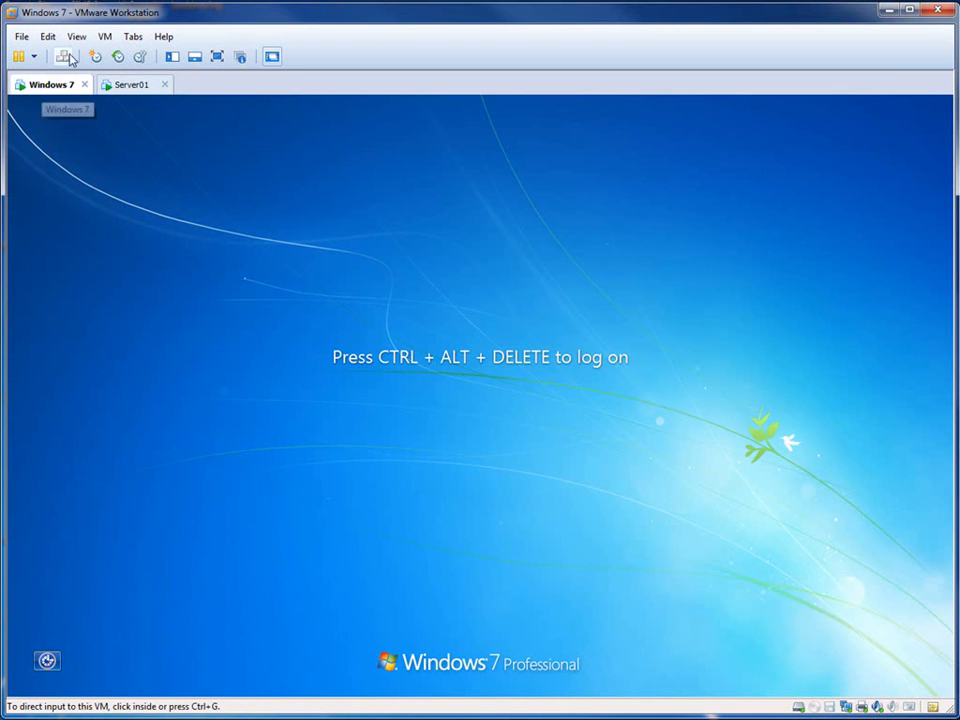
left_click(106, 38)
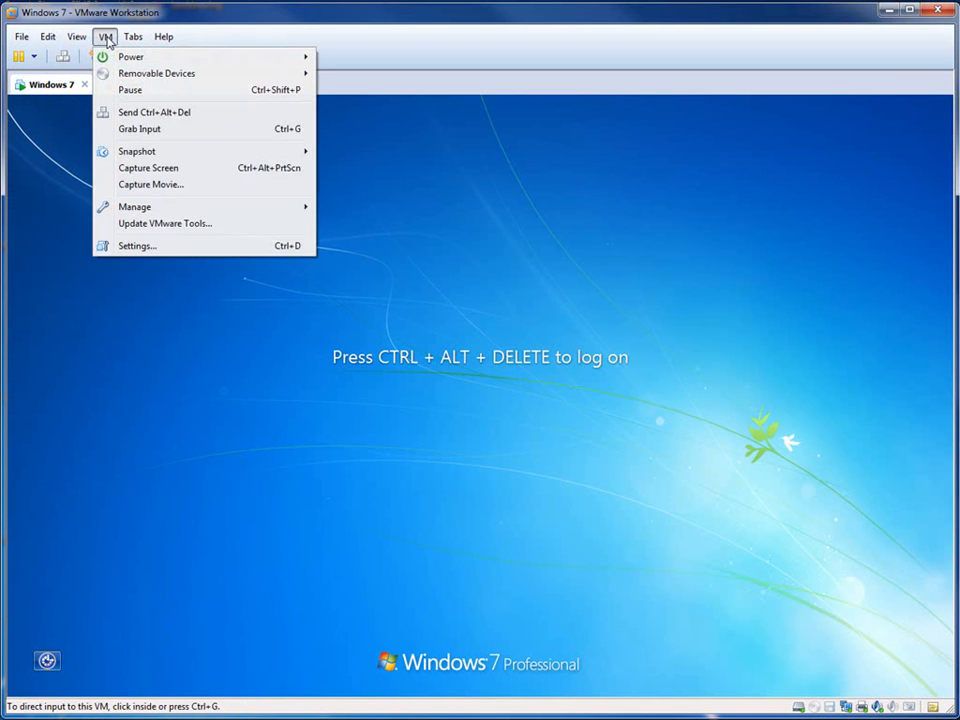
left_click(173, 116)
type("P")
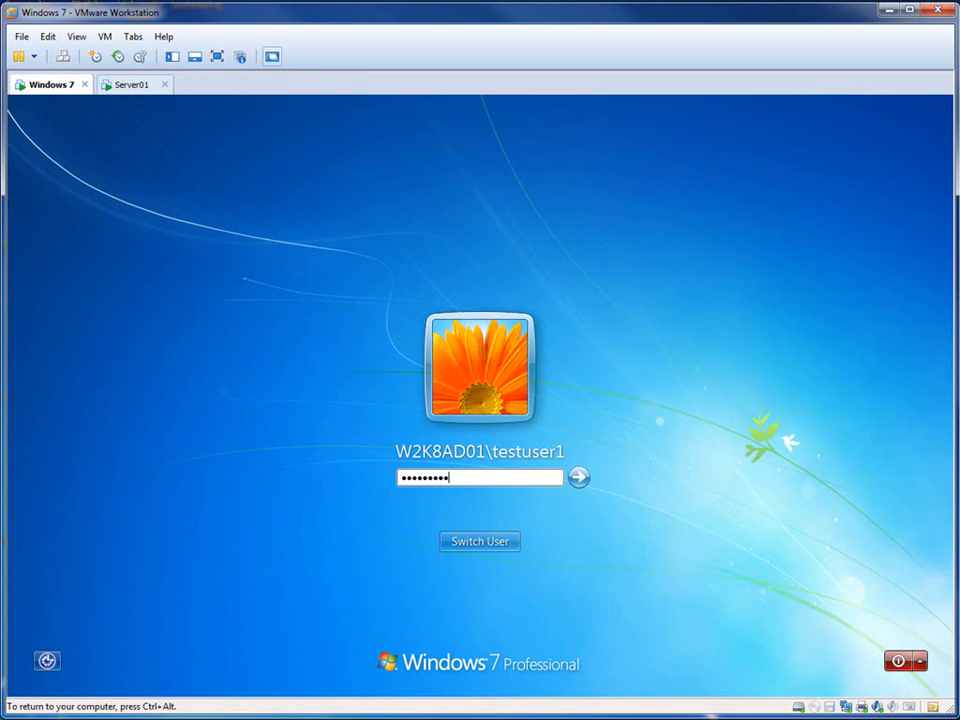
key("BackSpace")
key("BackSpace")
key("BackSpace")
type("P")
left_click(493, 542)
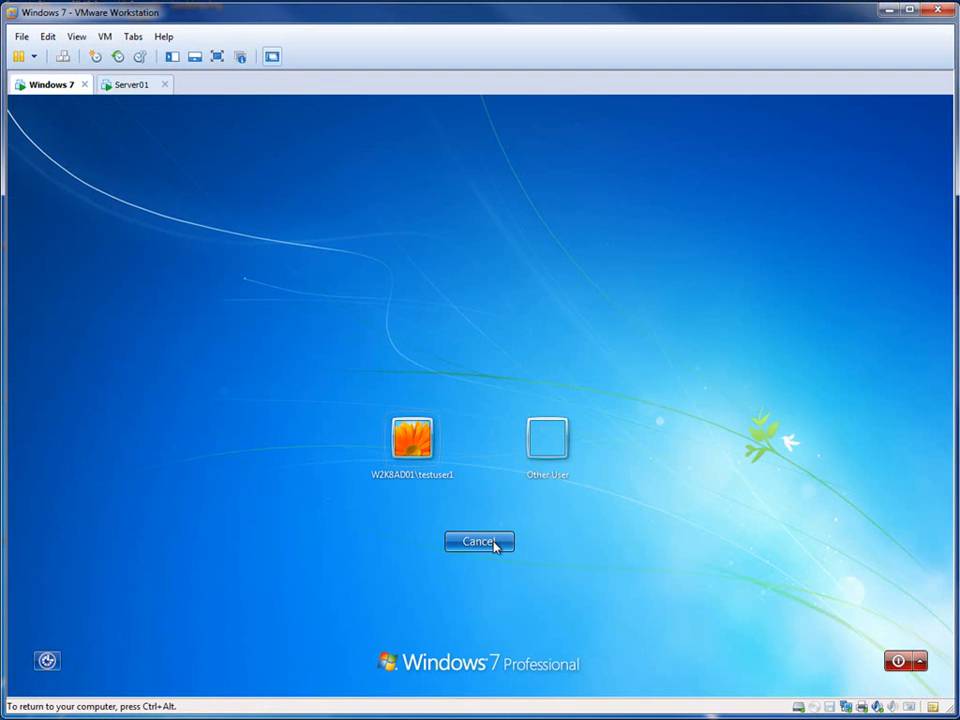
left_click(424, 450)
Step: Enter testuser1's account password to log on, closing the counterfeiting warning and postponing Windows activation
type("****")
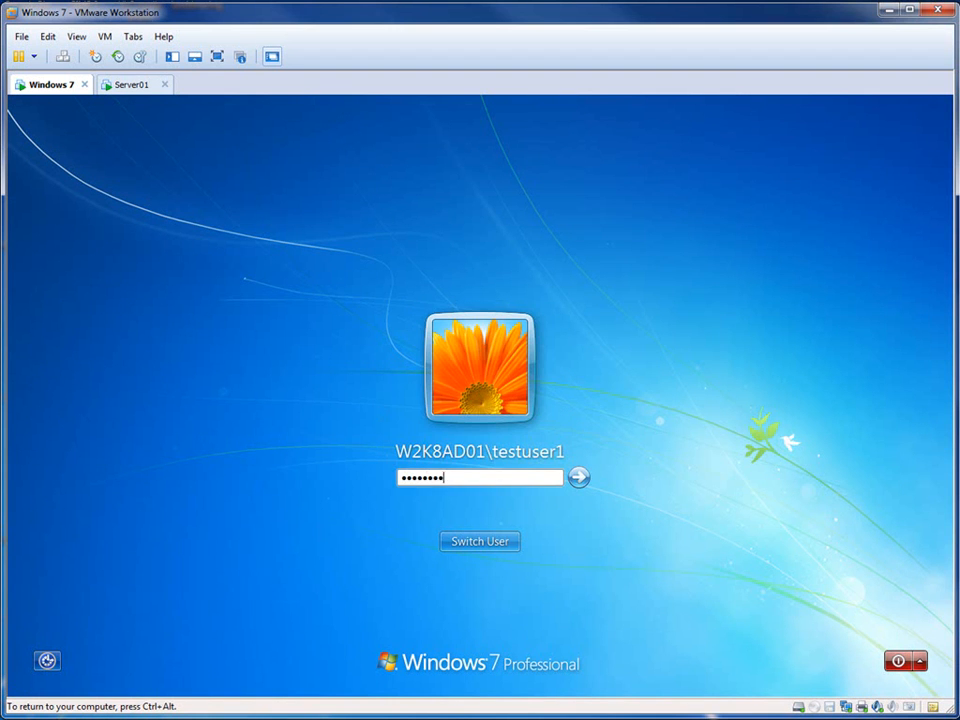
key("Return")
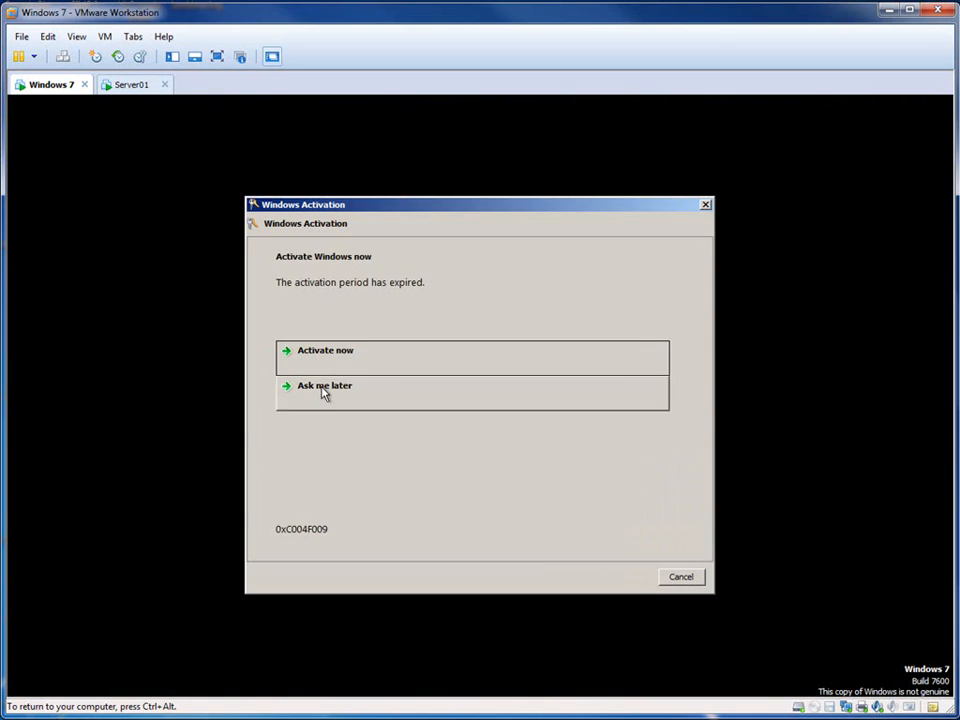
left_click(372, 386)
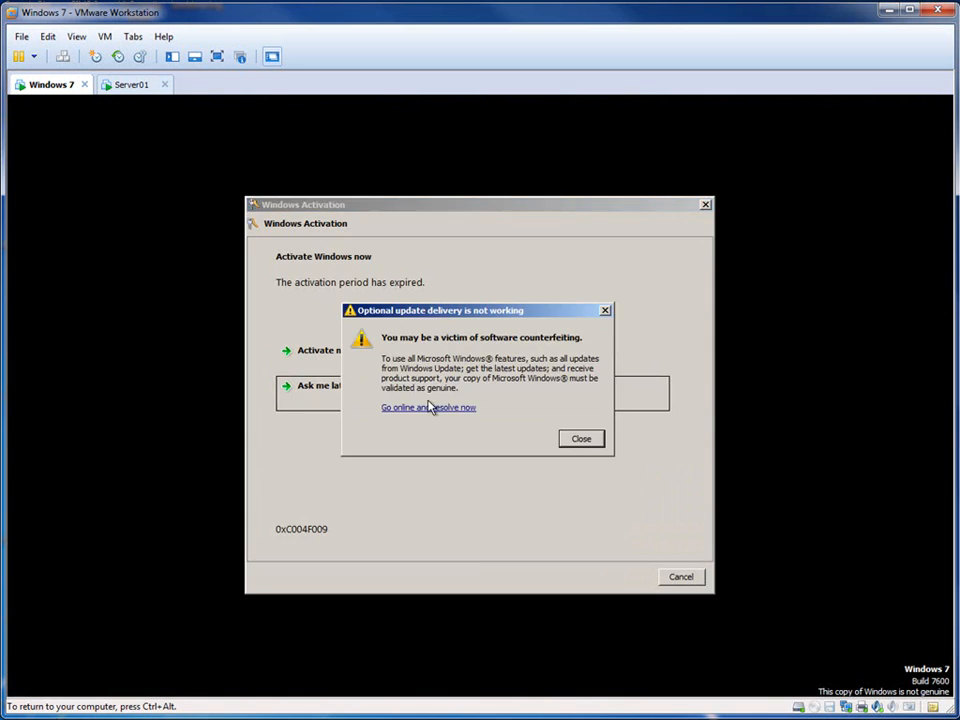
left_click(563, 439)
left_click(348, 396)
left_click(697, 577)
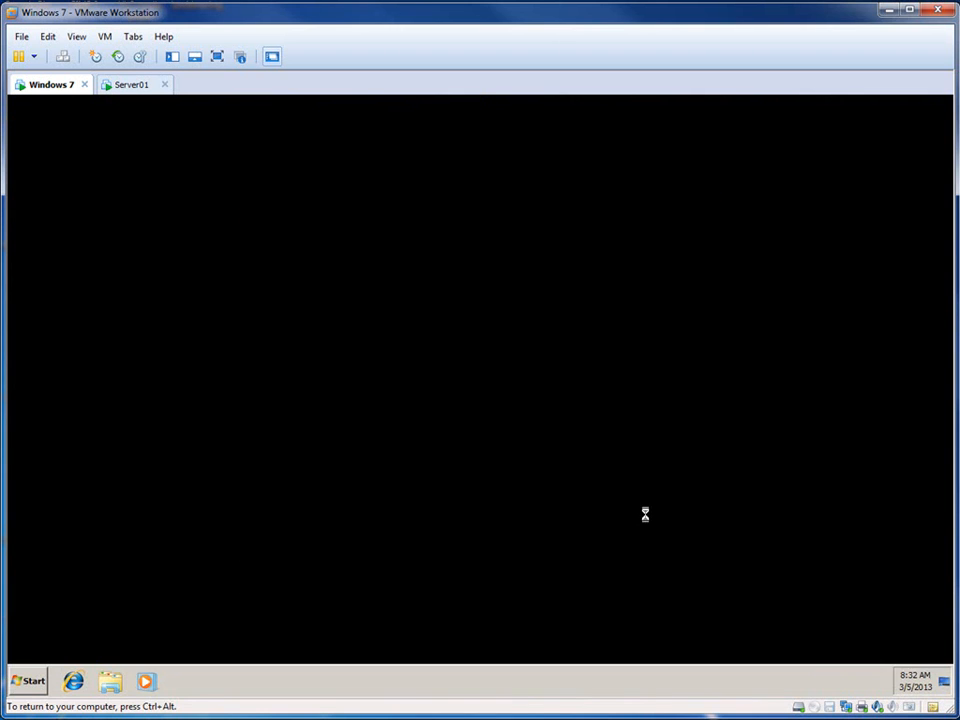
Step: Compare Server01's Profiles folder with the Windows 7 desktop, try to open testuser1.V2, and dismiss the permission prompt
left_click(131, 85)
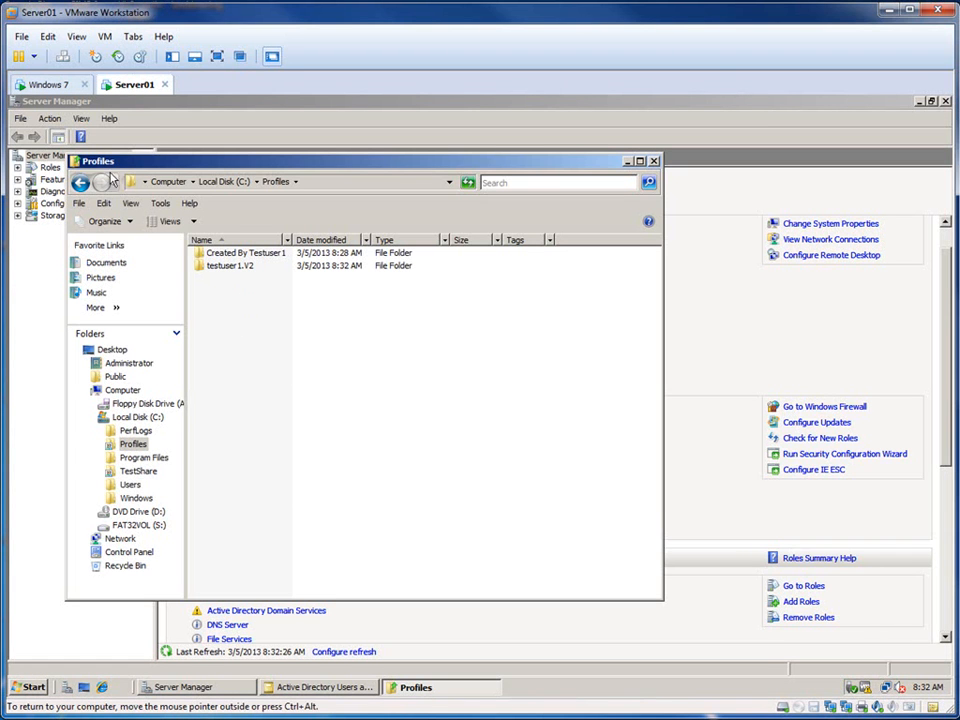
left_click(52, 85)
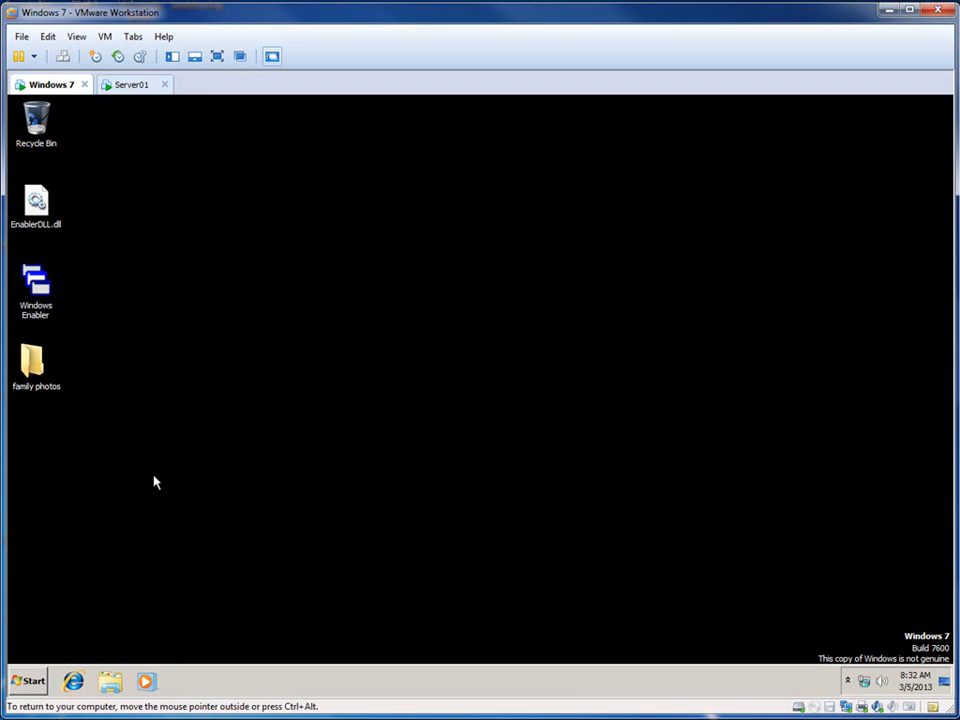
left_click(136, 86)
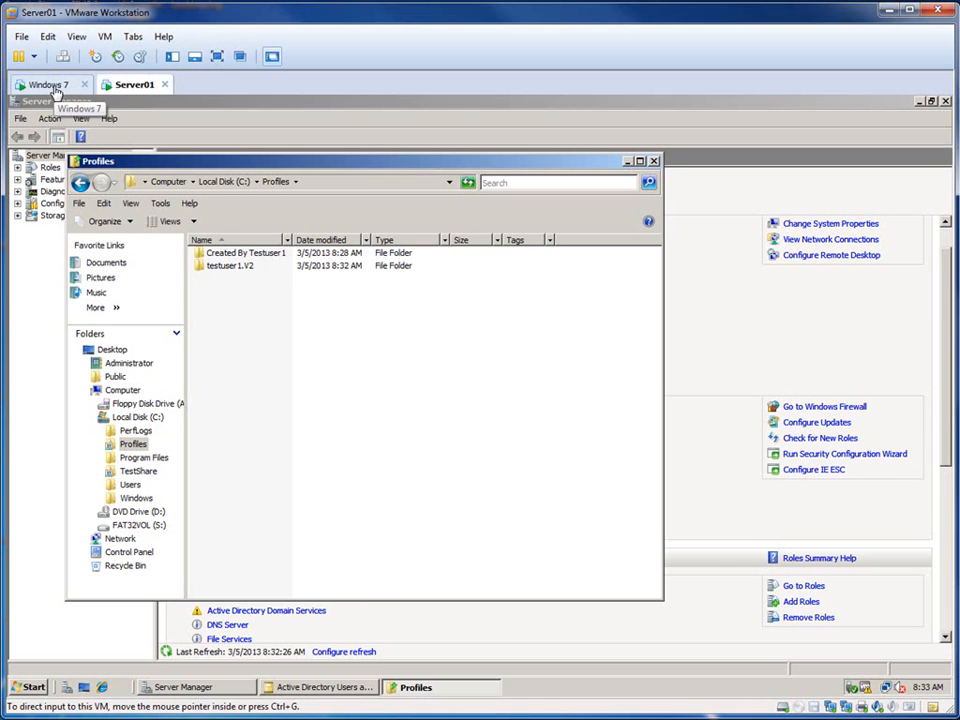
double_click(231, 266)
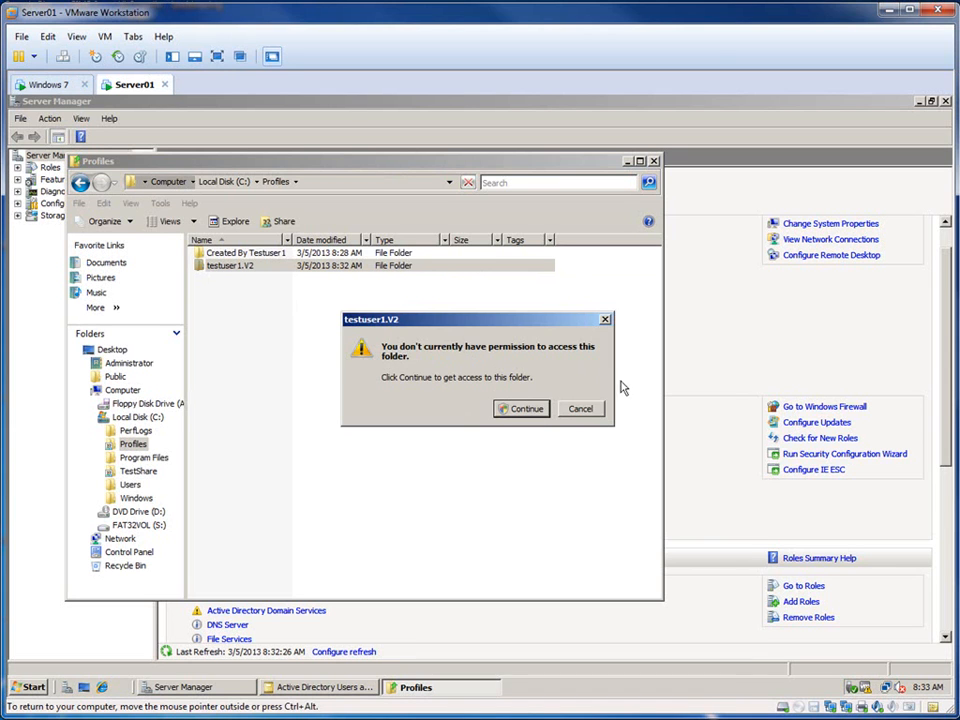
left_click(605, 320)
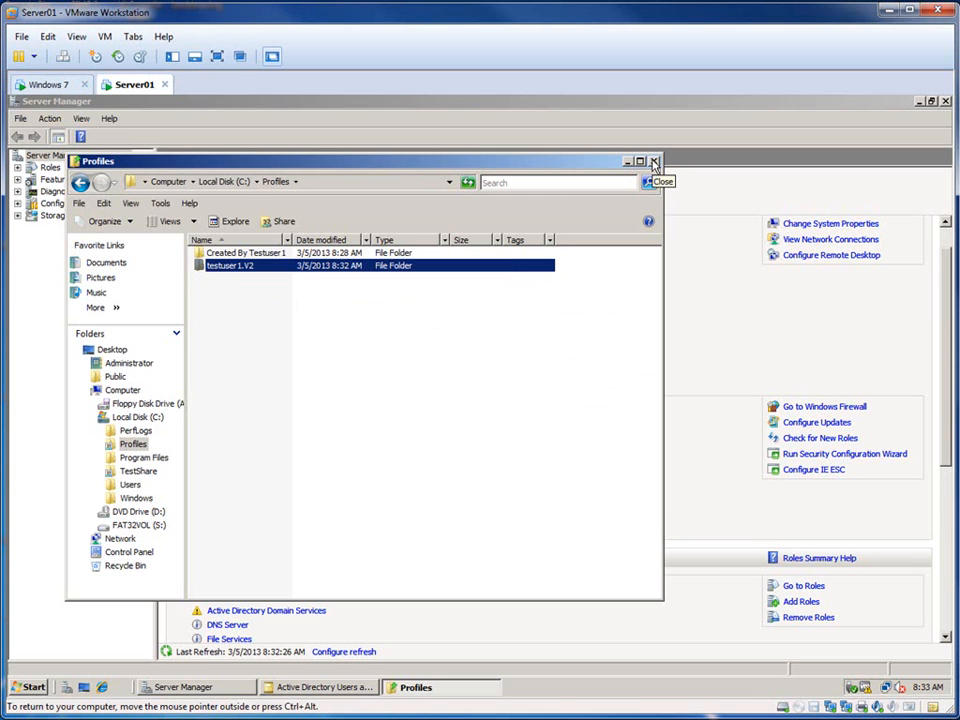
Step: Switch to the Windows 7 virtual machine and open the Personalization settings for testuser1's desktop
left_click(48, 84)
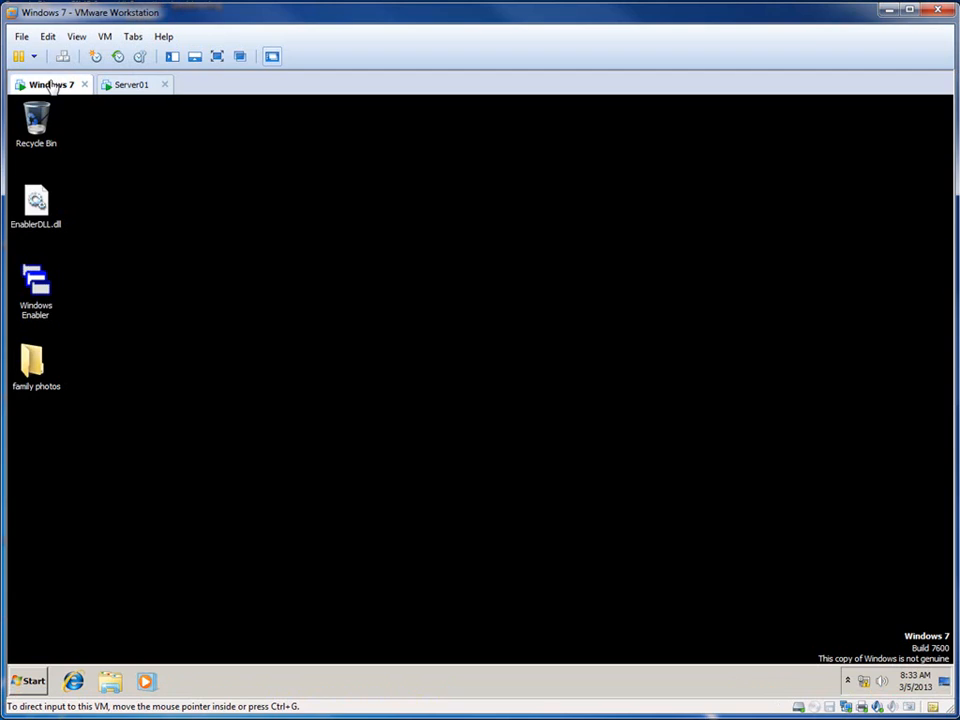
left_click(33, 366)
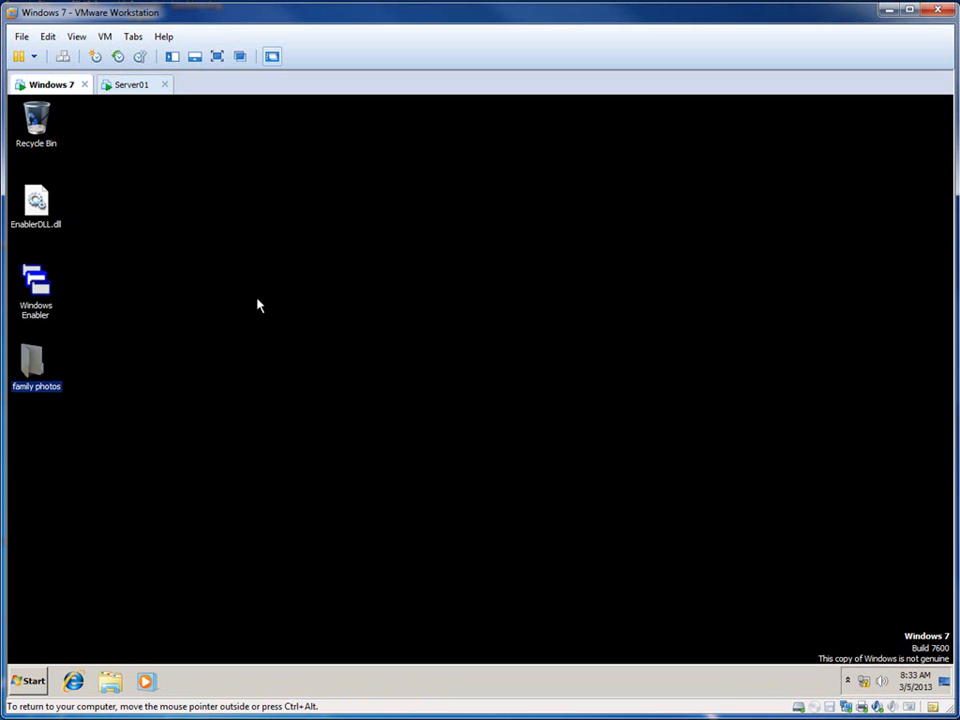
right_click(289, 251)
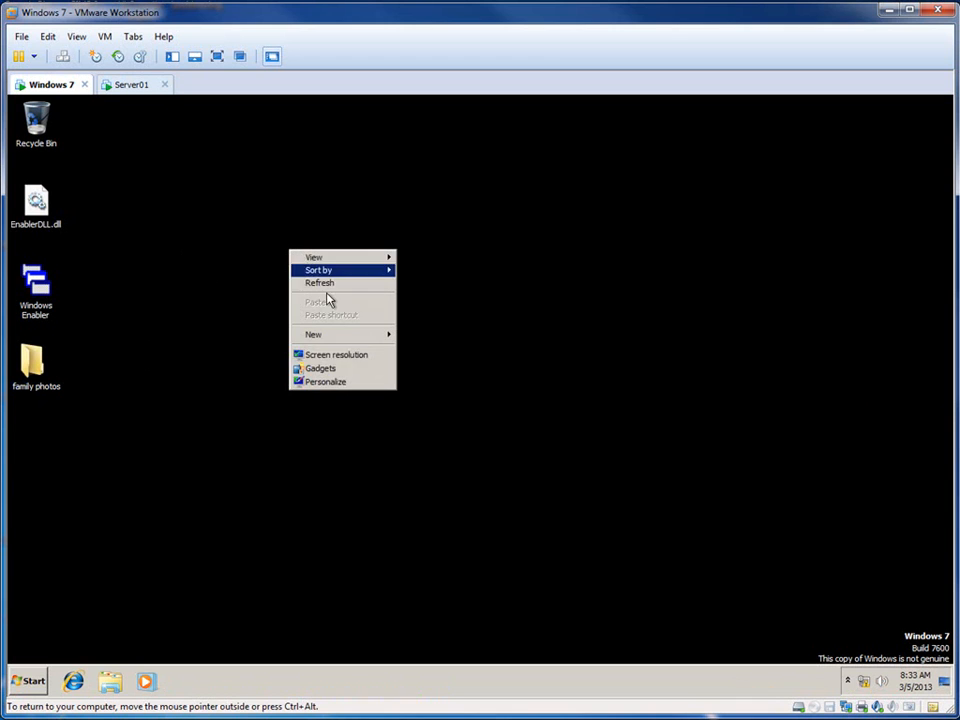
left_click(340, 384)
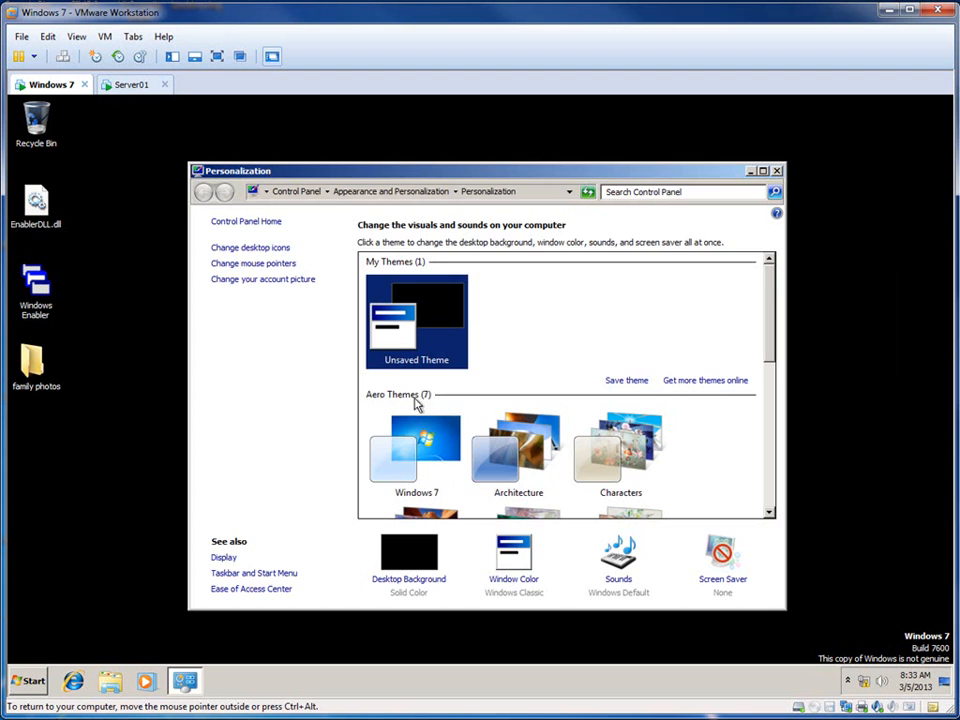
Step: Browse the Aero themes, apply the Architecture theme to testuser1's desktop, and close the Personalization window
scroll(545, 478, "down", 3)
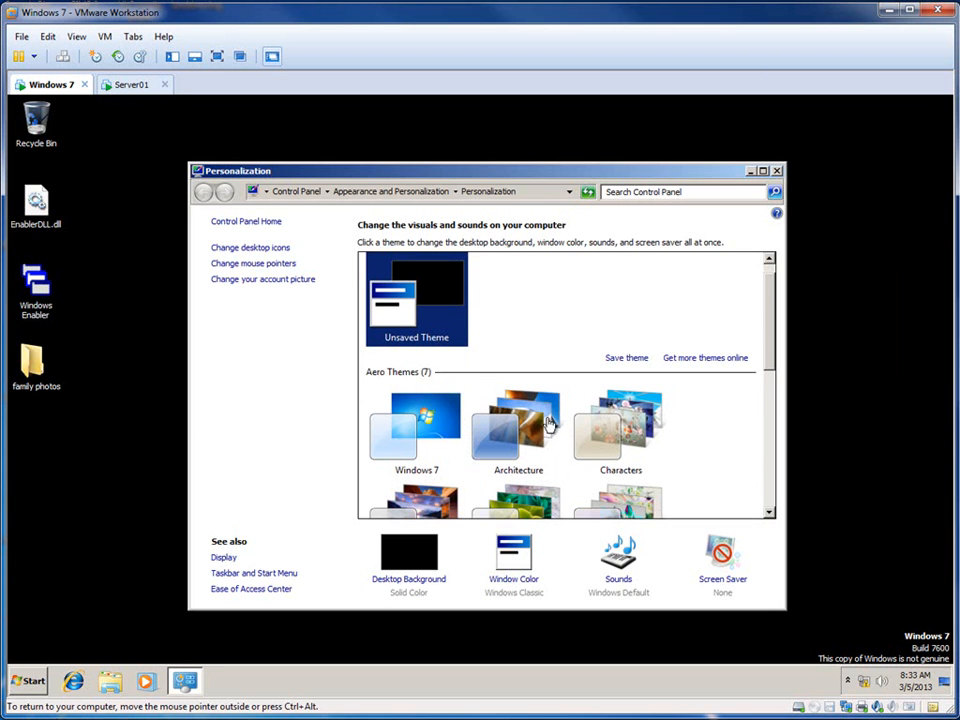
scroll(539, 456, "down", 1)
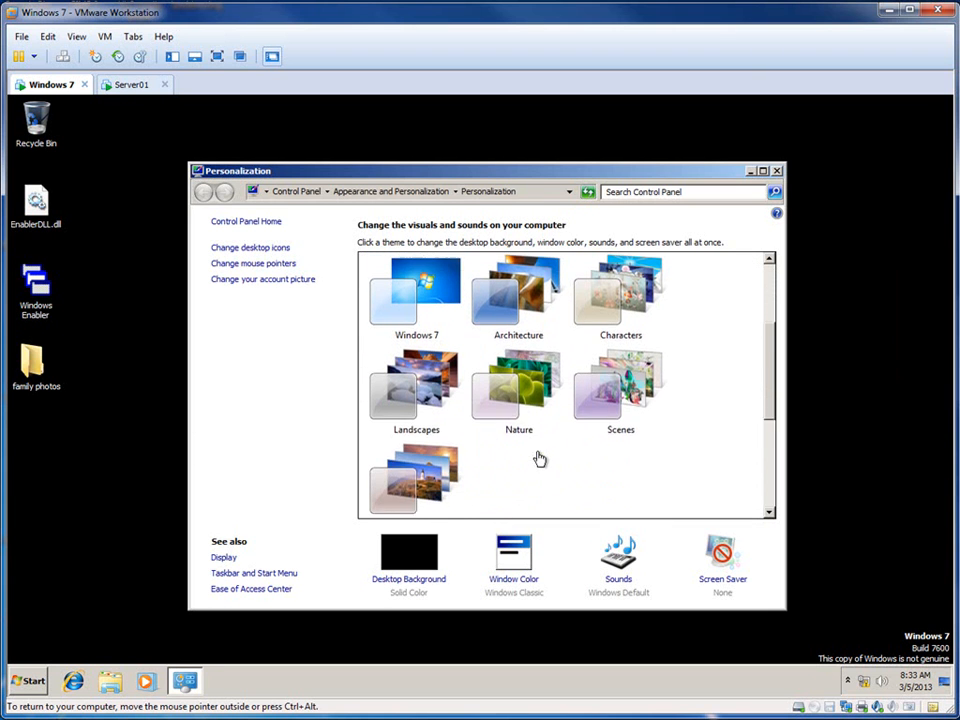
scroll(540, 458, "up", 2)
scroll(540, 457, "up", 2)
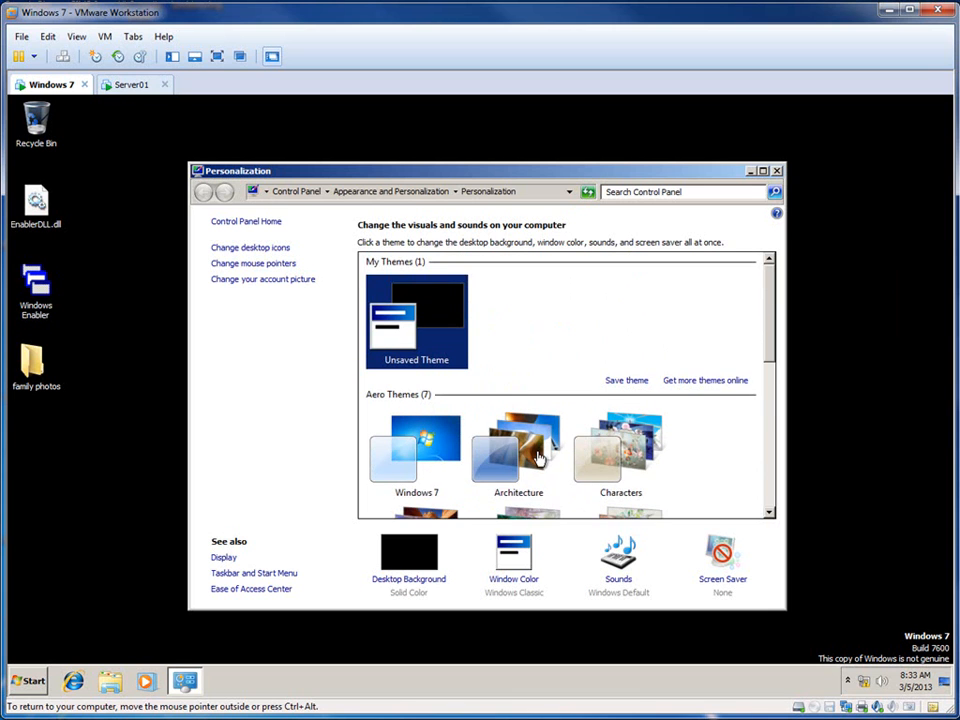
scroll(538, 456, "down", 3)
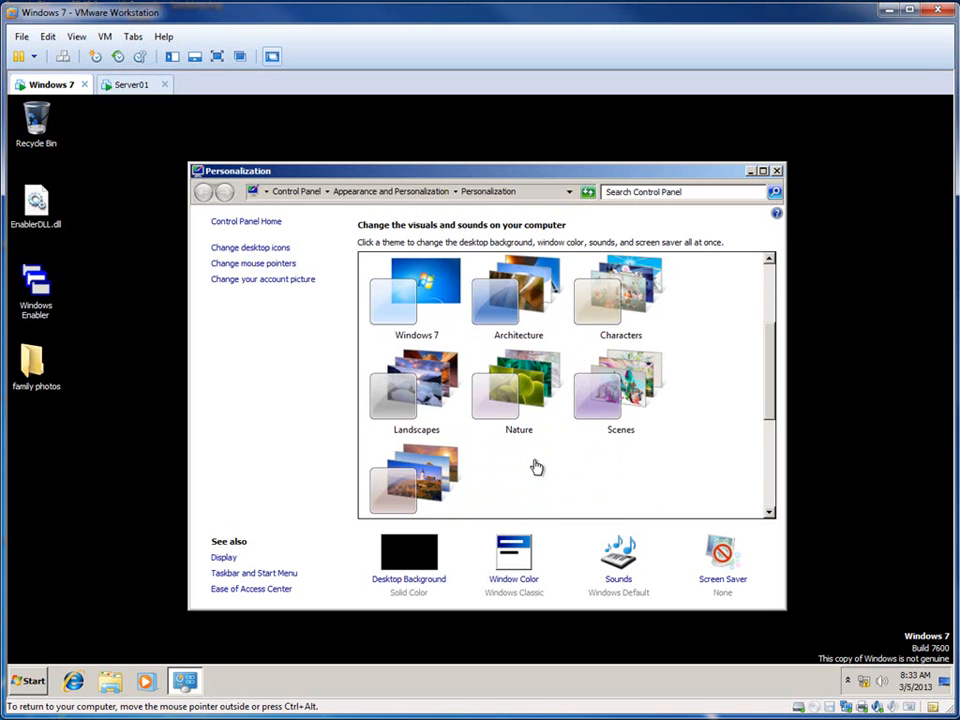
scroll(535, 468, "up", 1)
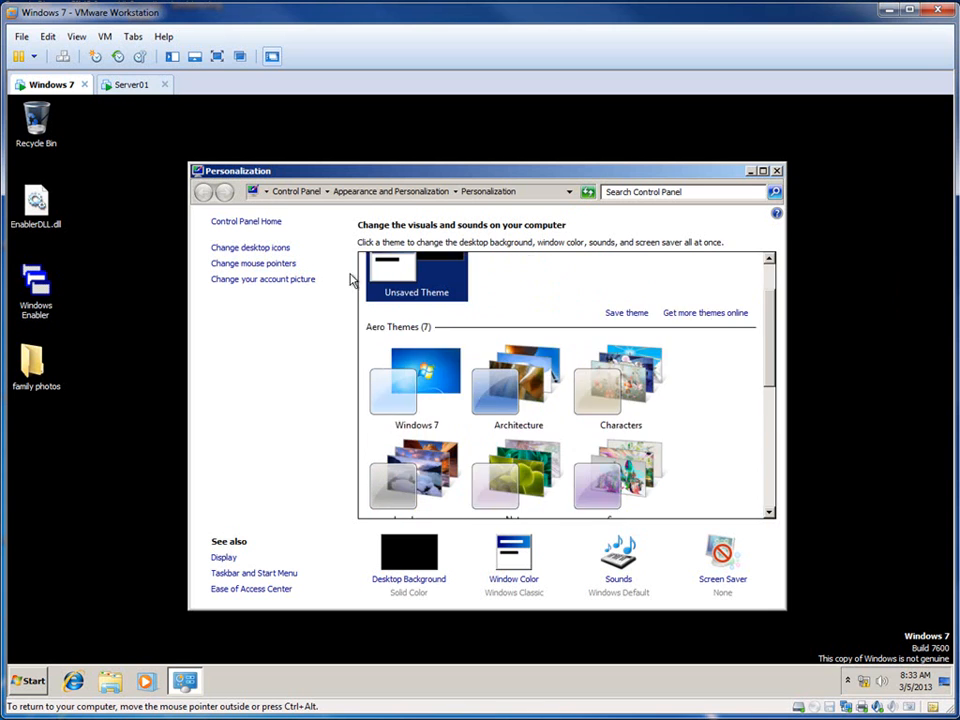
scroll(600, 428, "up", 1)
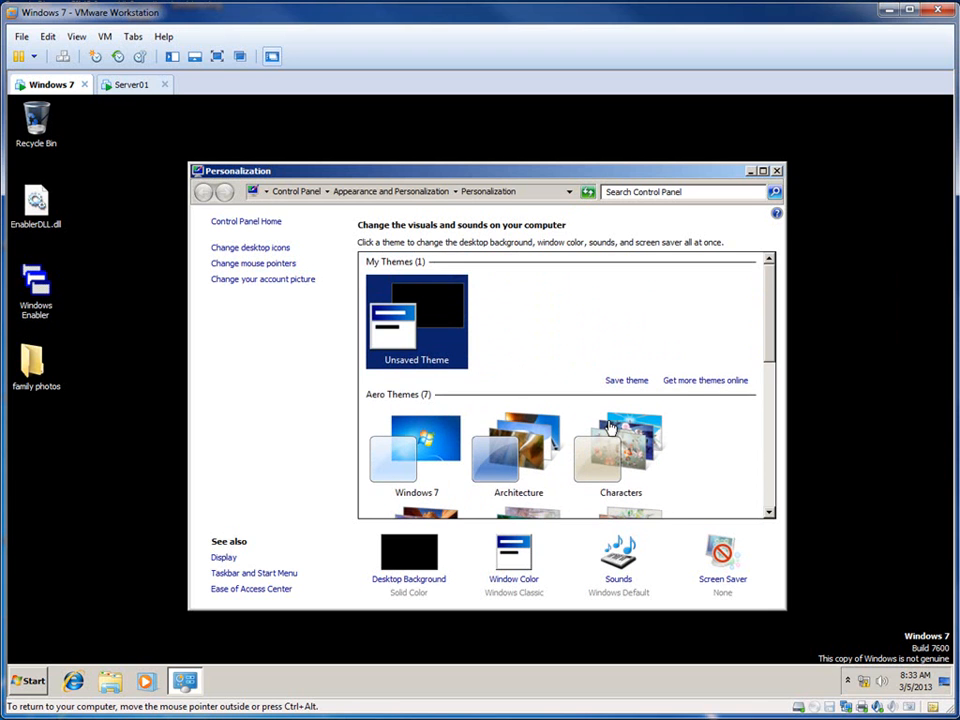
scroll(500, 425, "down", 1)
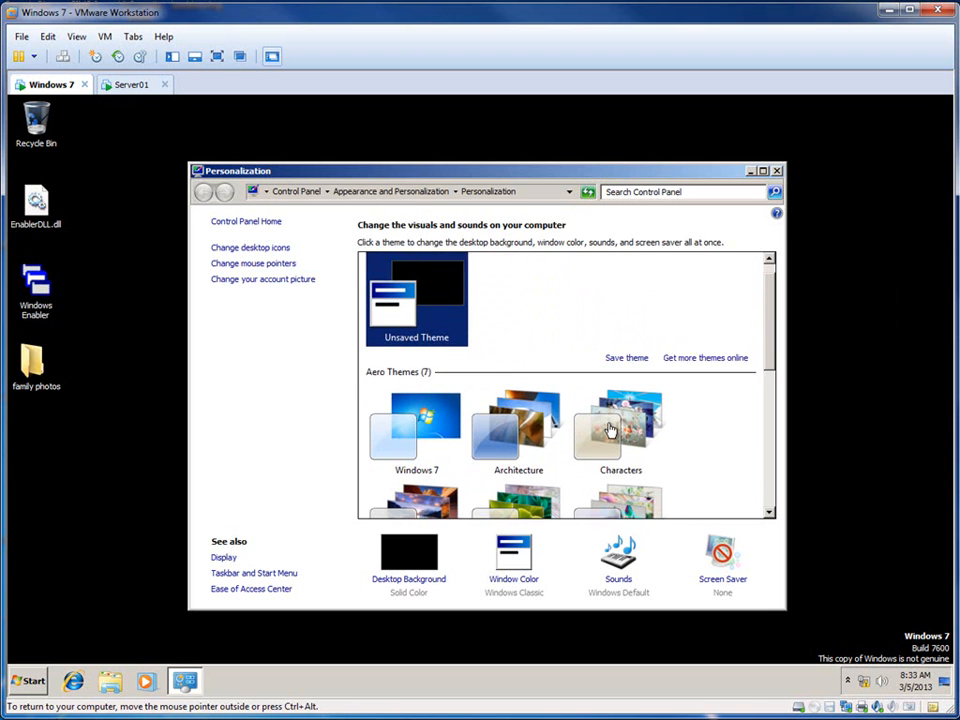
left_click(513, 428)
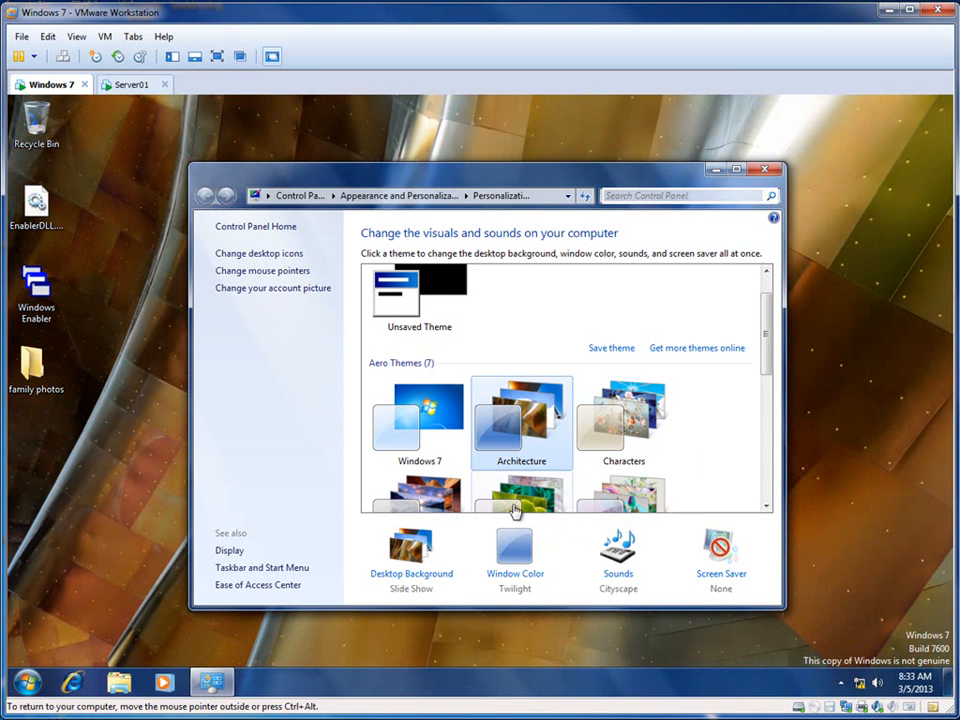
left_click(764, 168)
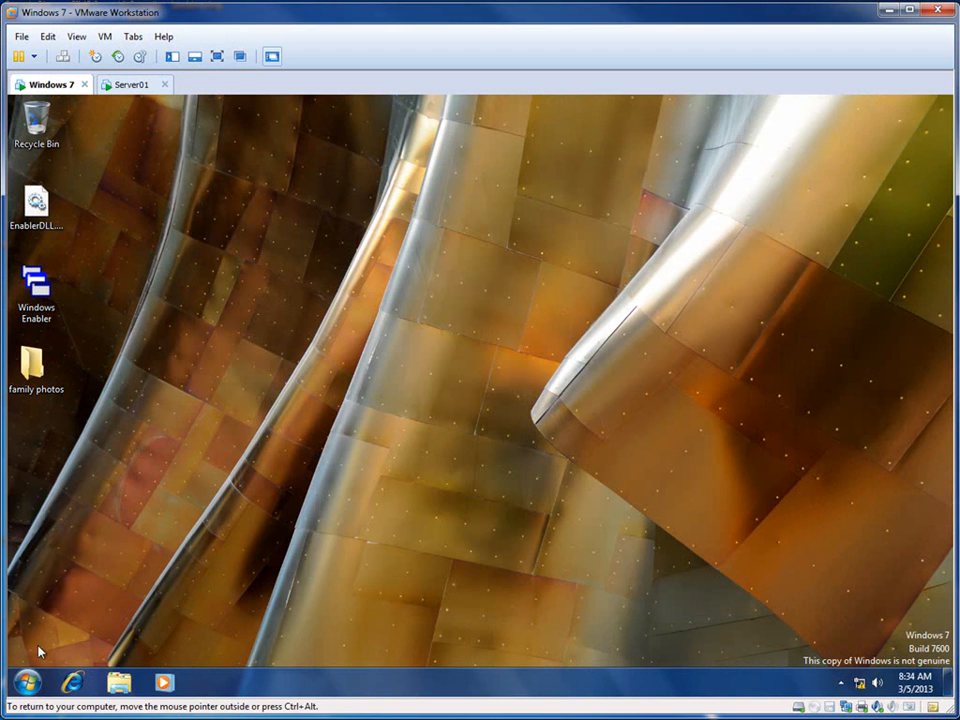
Step: Log testuser1 off the Windows 7 client
left_click(27, 683)
left_click(269, 643)
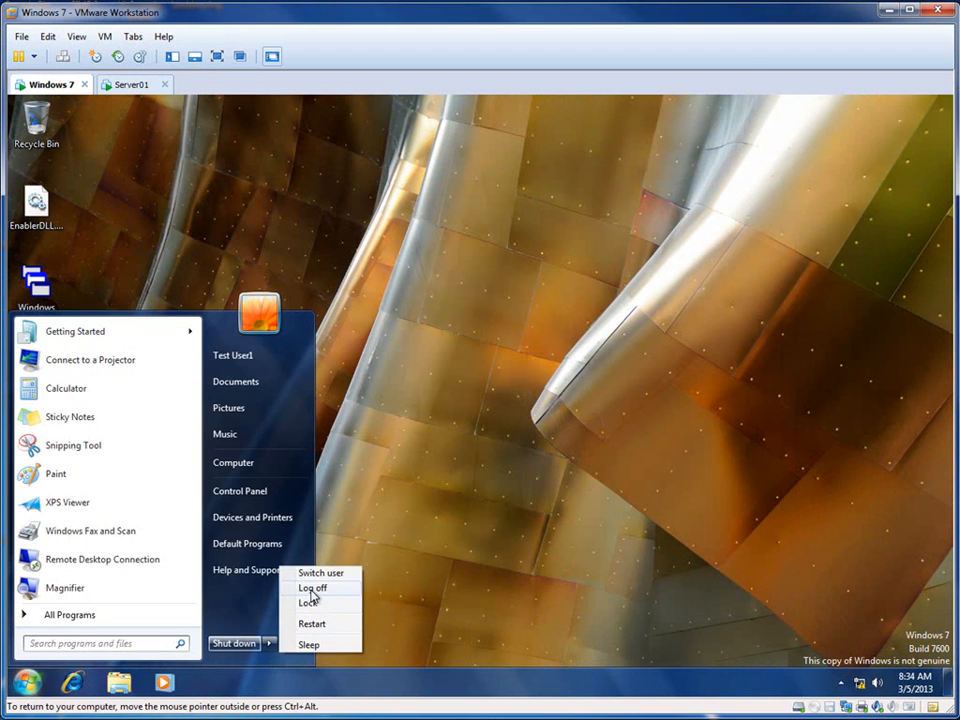
left_click(312, 589)
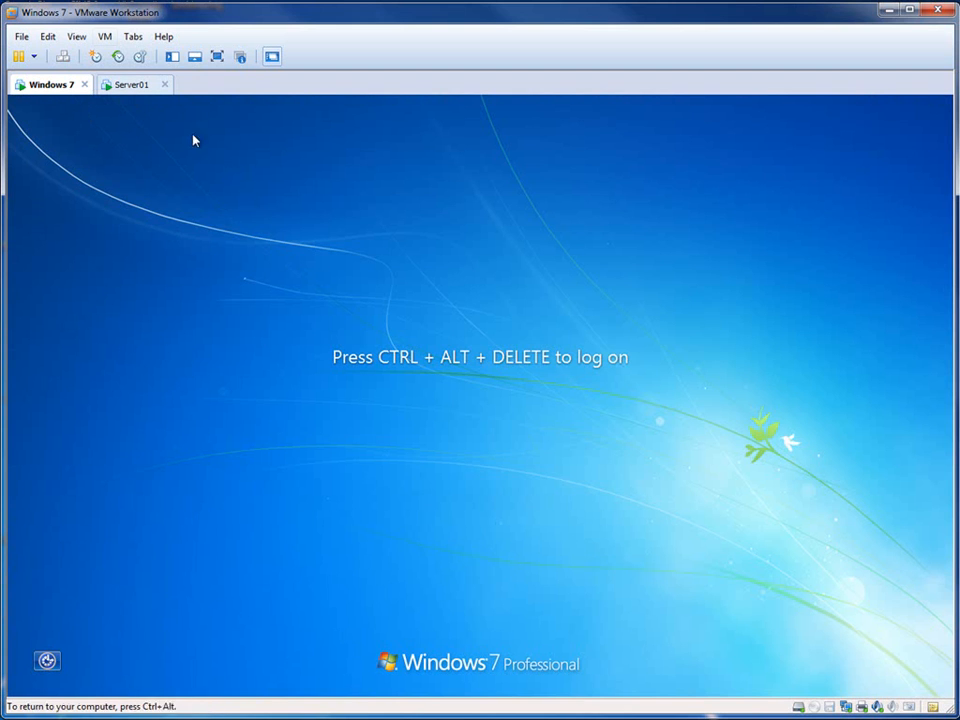
Step: Log on to the Windows 7 client as another user, testuser2, with the account password, and dismiss the Windows activation prompts
left_click(62, 56)
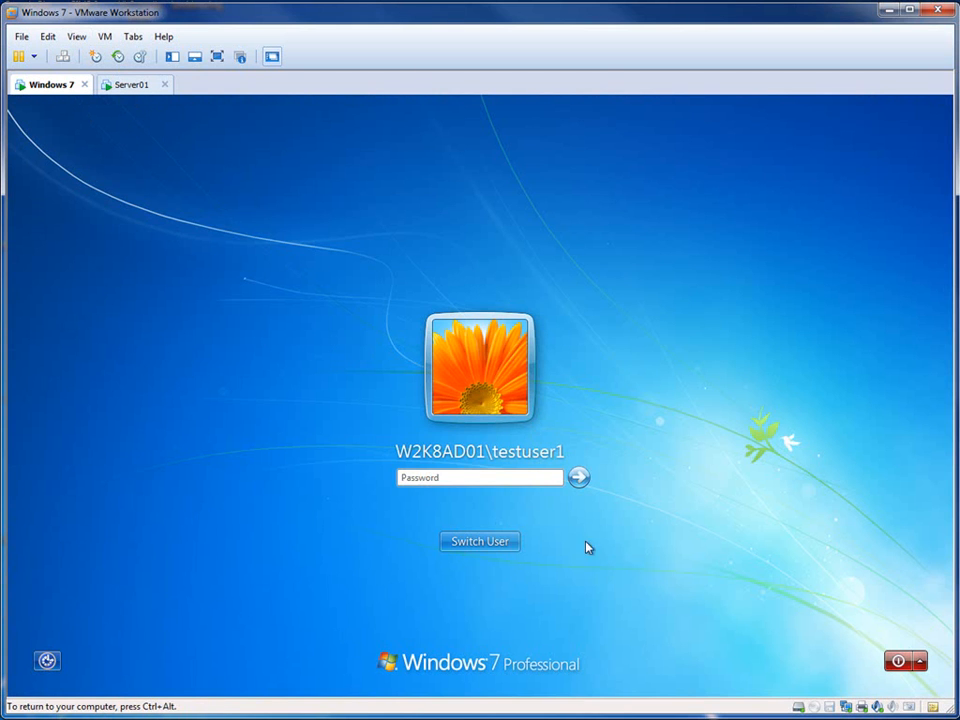
left_click(470, 544)
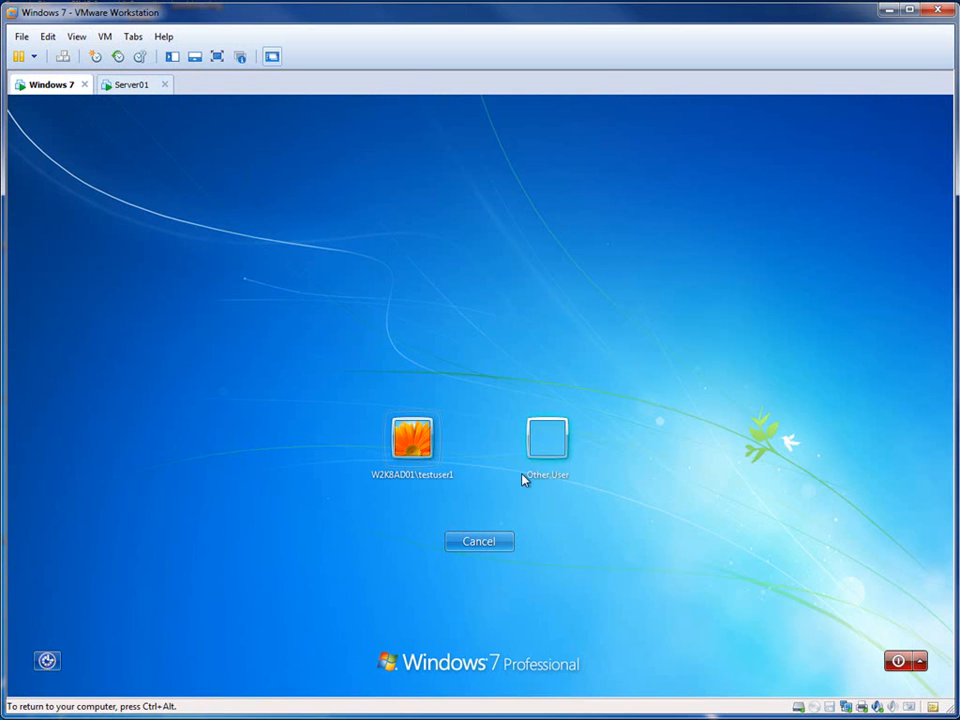
left_click(552, 442)
type("testuser2")
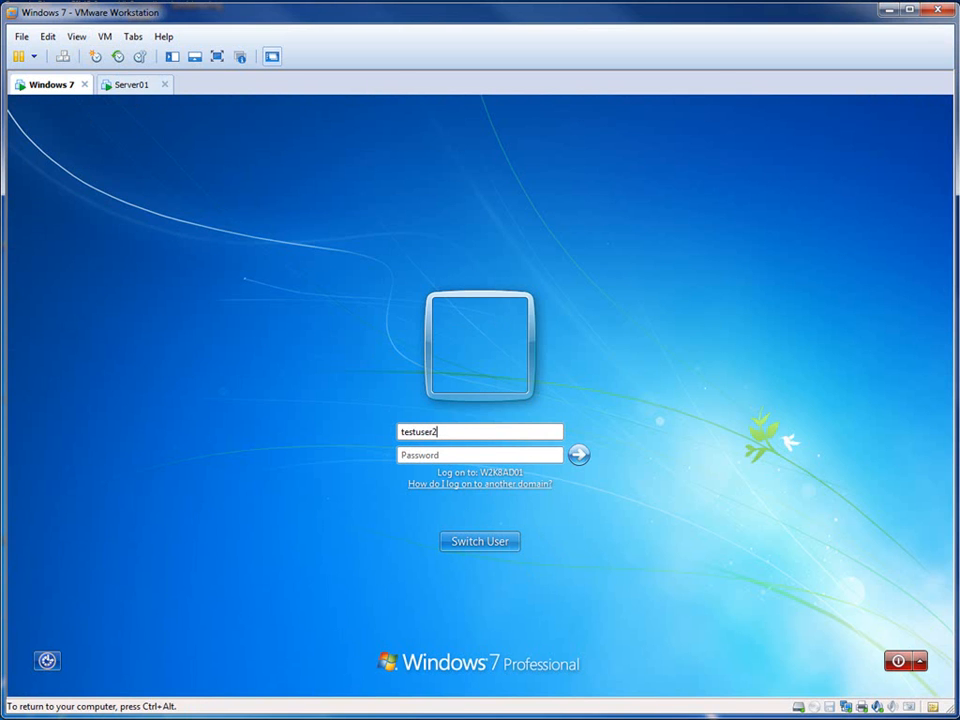
type("P")
key("Return")
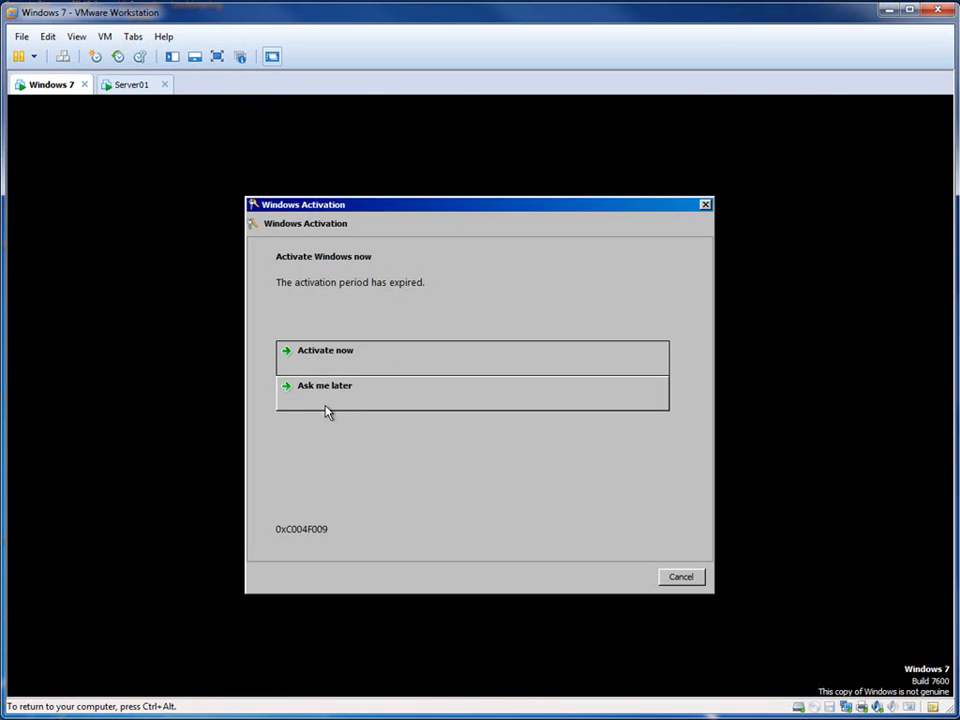
left_click(325, 403)
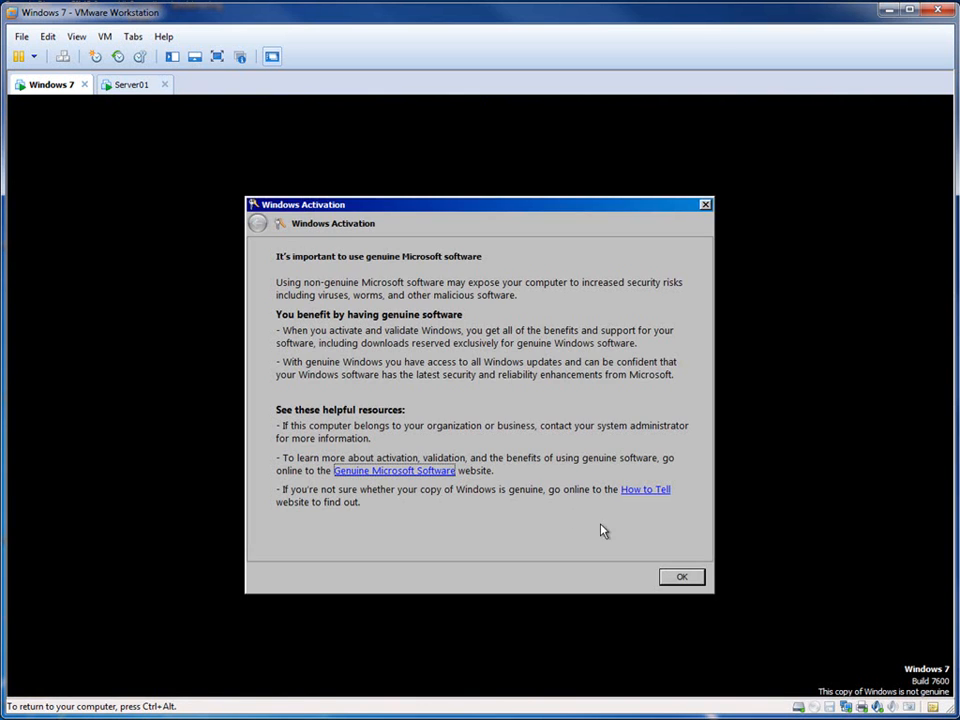
left_click(681, 577)
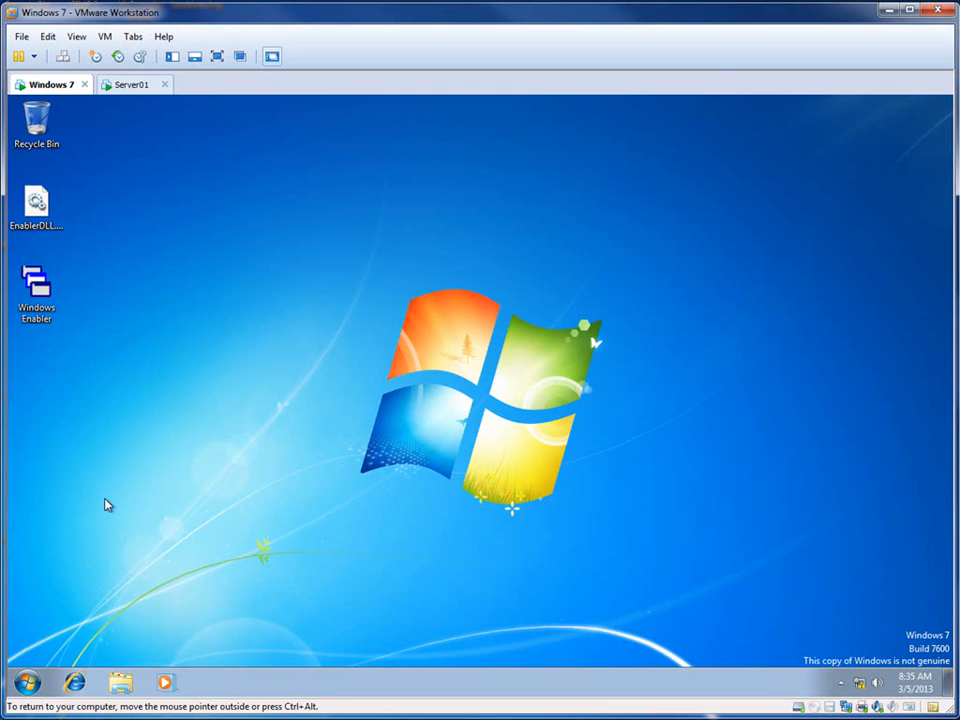
Step: Create a new text document on testuser2's desktop, keeping the default name
right_click(160, 394)
mouse_move(225, 500)
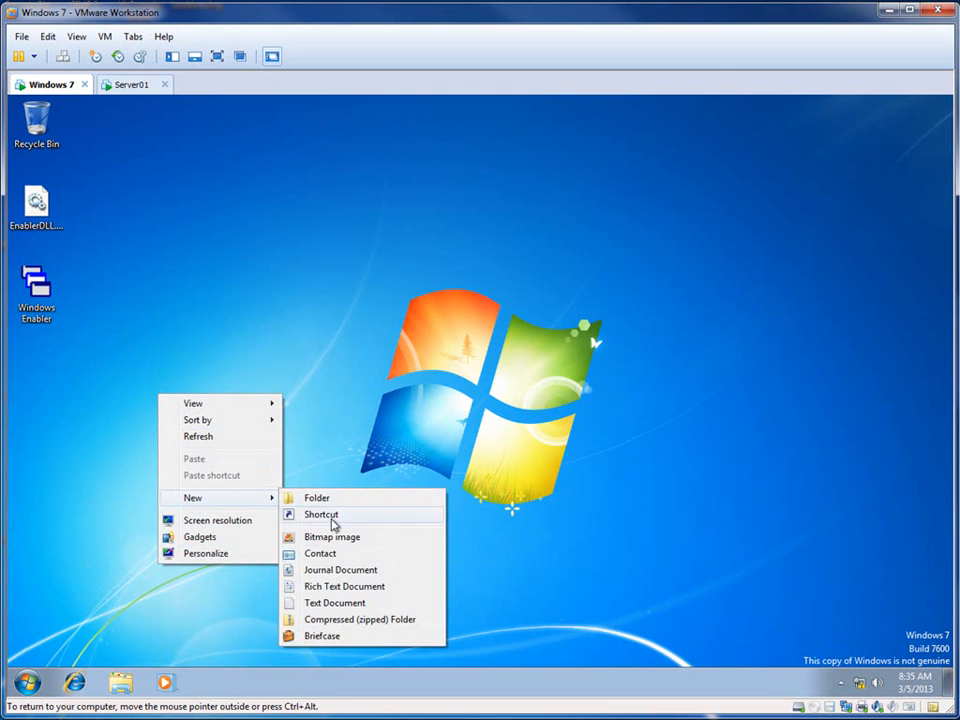
left_click(333, 601)
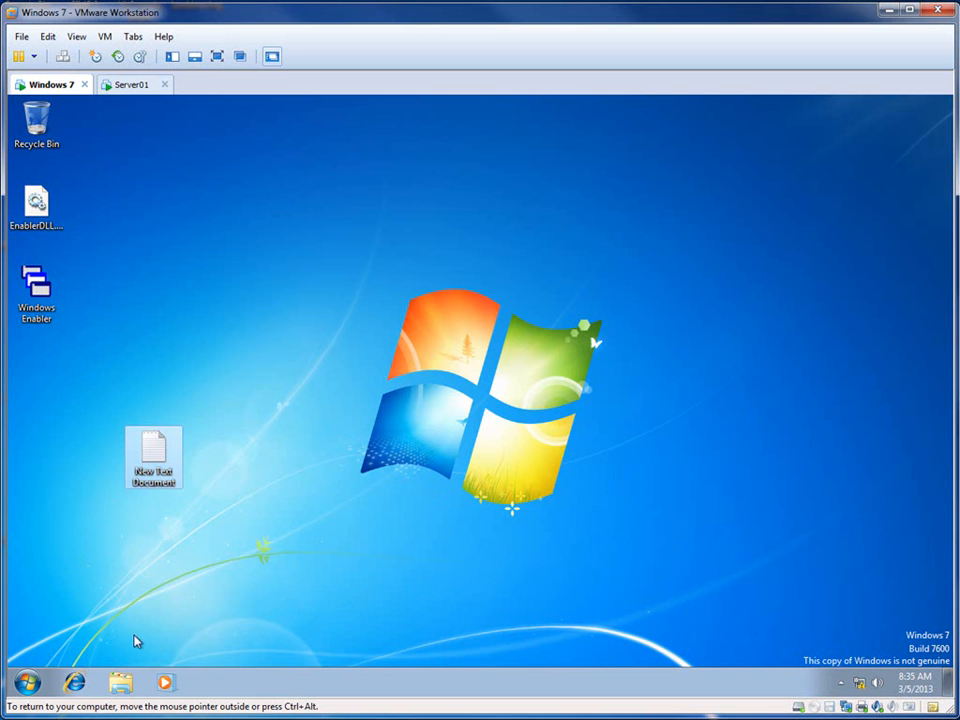
Step: Log testuser2 off the Windows 7 client and check the Profiles folder on Server01 for a new profile folder
left_click(27, 682)
mouse_move(270, 643)
left_click(313, 588)
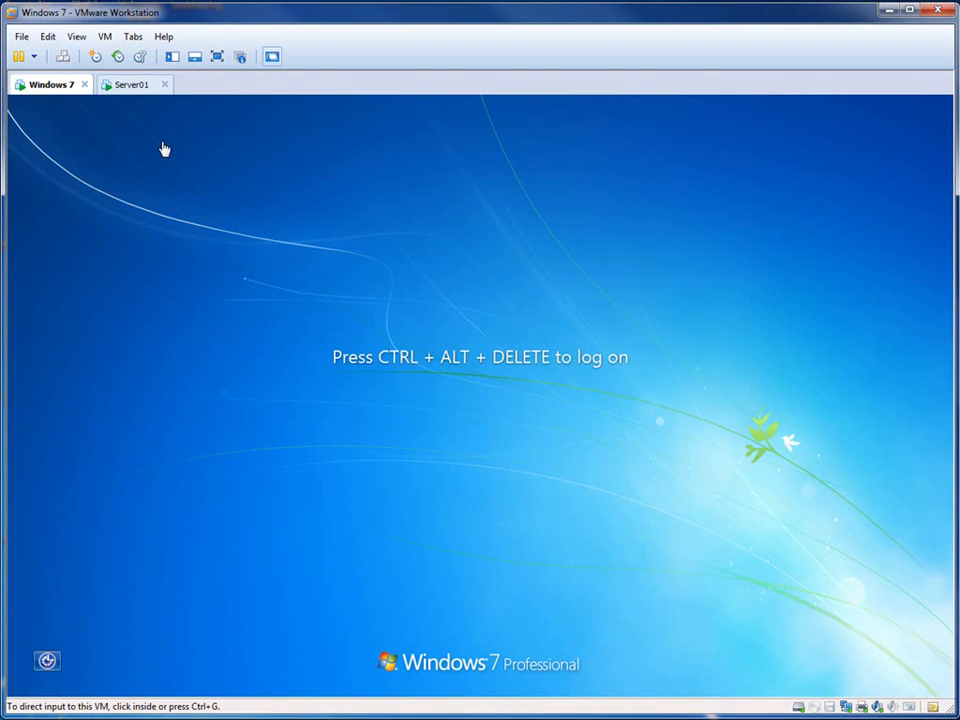
left_click(131, 86)
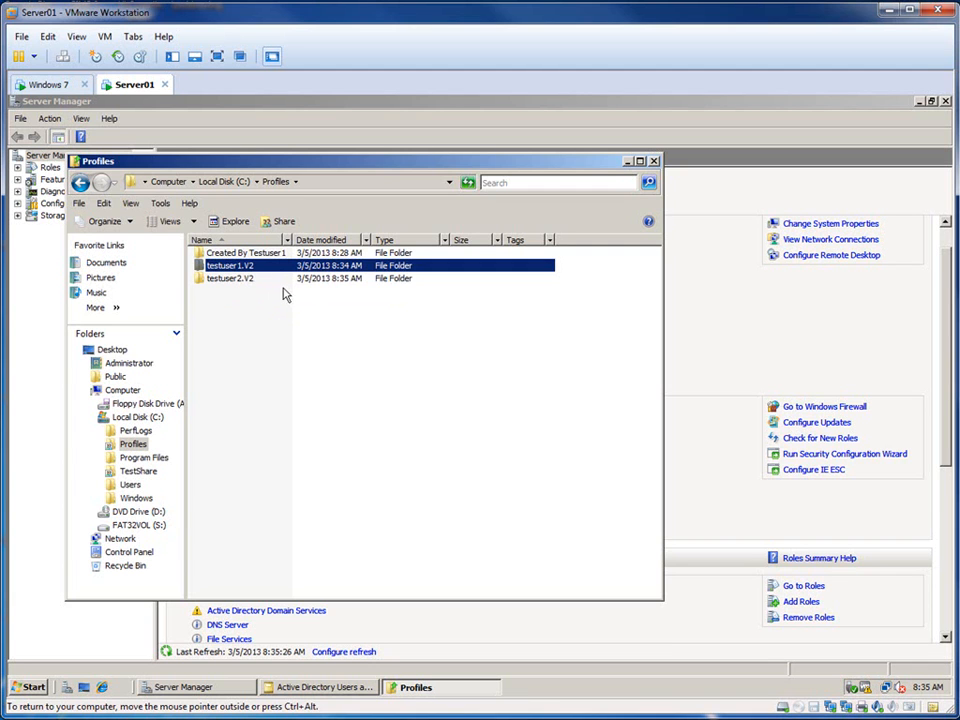
Step: Return to the Windows 7 client, enter testuser2's account password to log on again, and postpone Windows activation
left_click(50, 84)
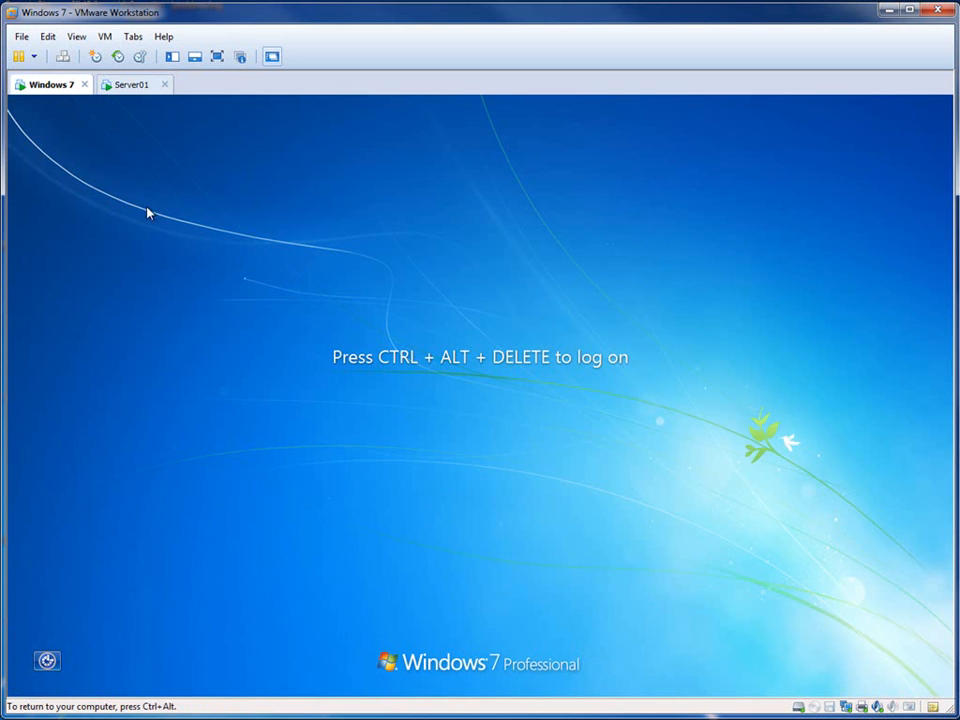
left_click(80, 53)
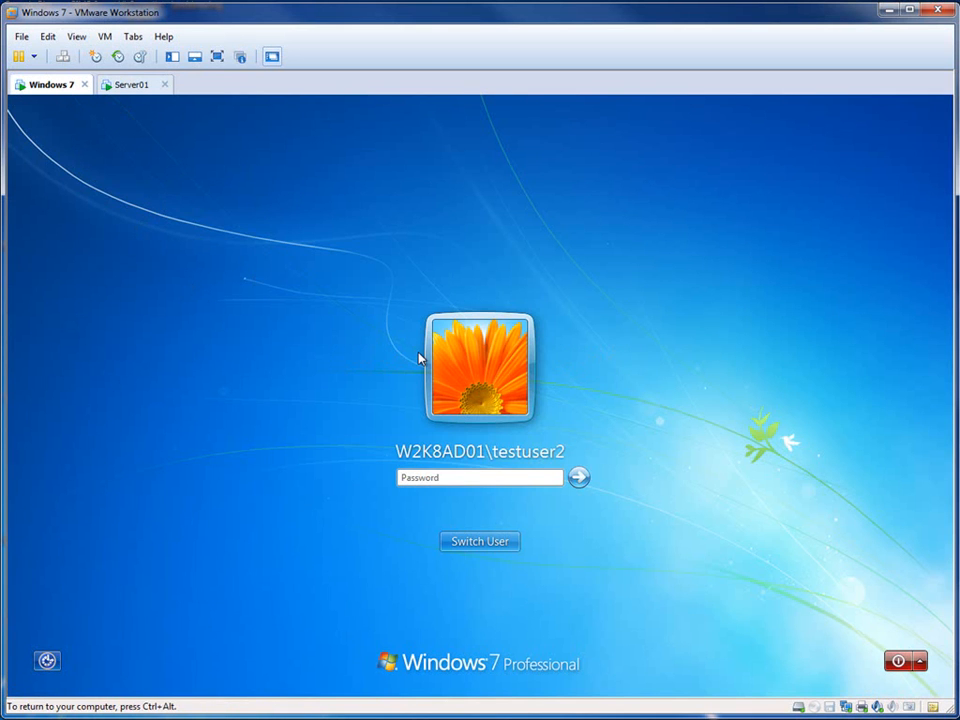
type("•")
key("Return")
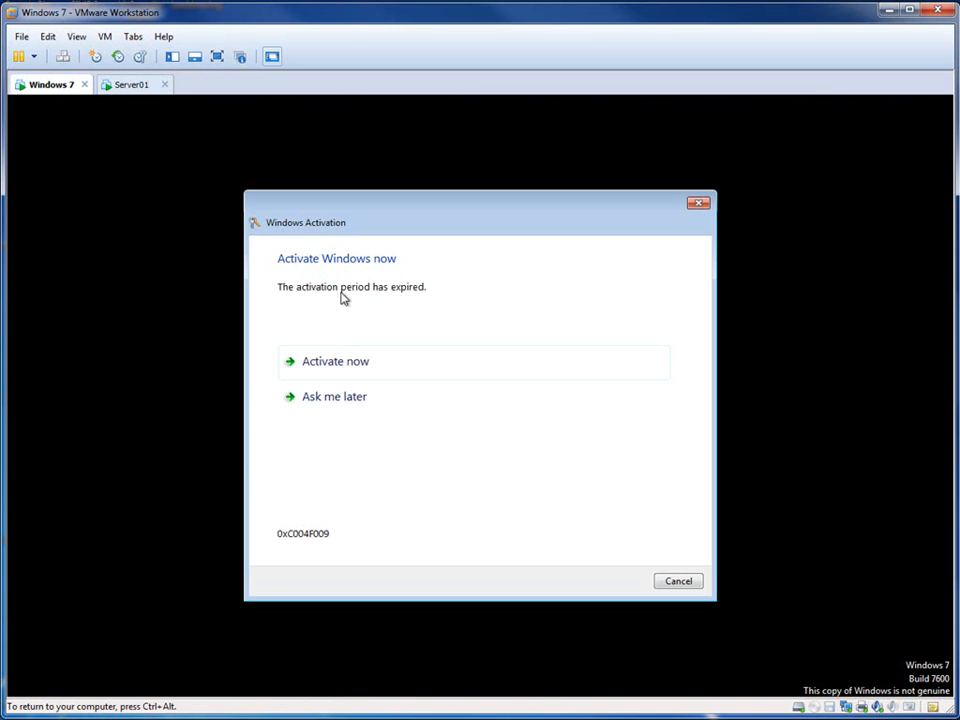
left_click(346, 397)
left_click(690, 584)
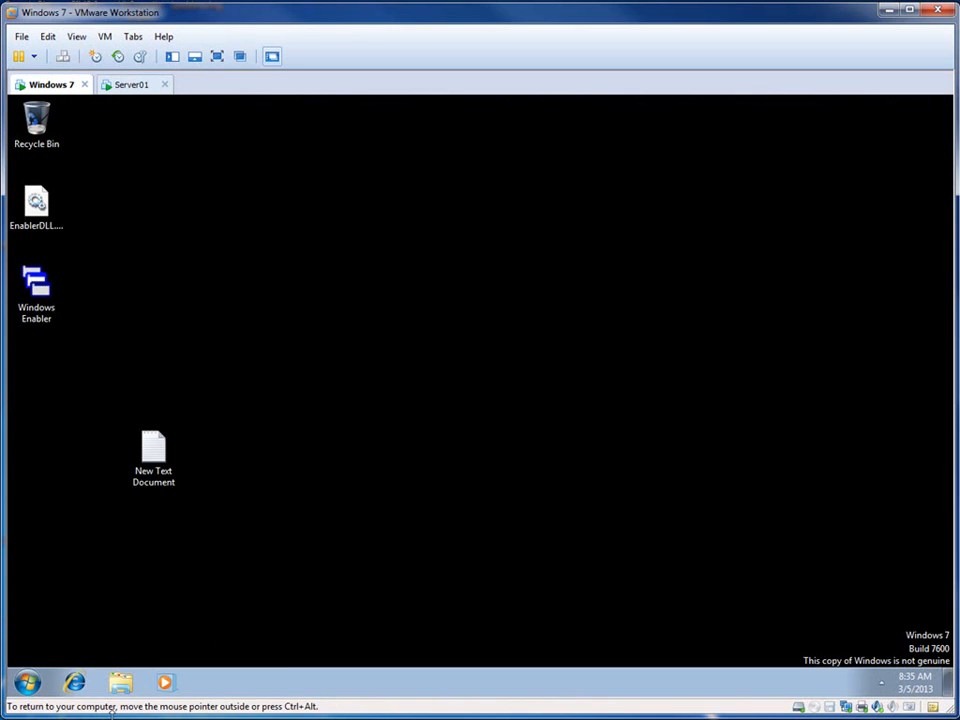
Step: Browse to \\server01 from the Windows 7 client and open the Profiles share to examine which folders testuser2 can see
left_click(27, 682)
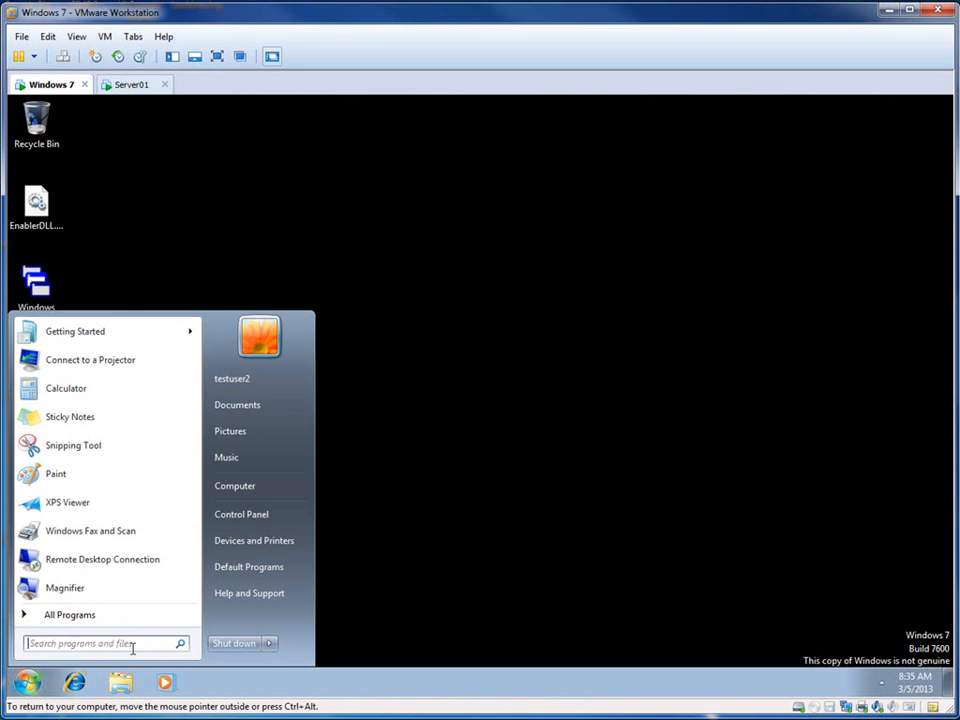
type("\\\\server")
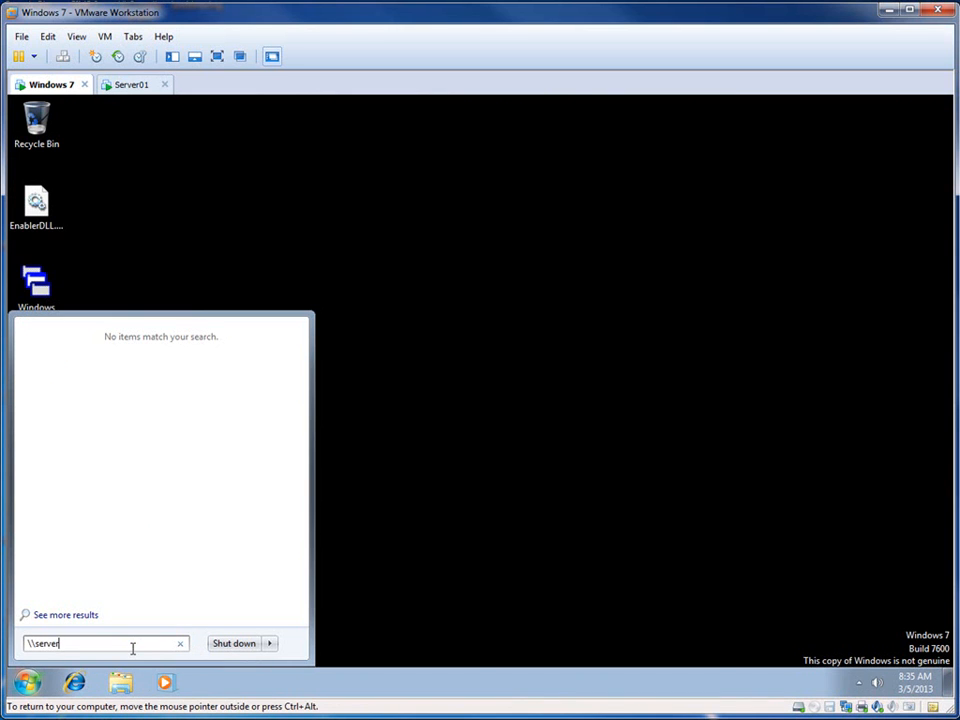
type("01")
key("Return")
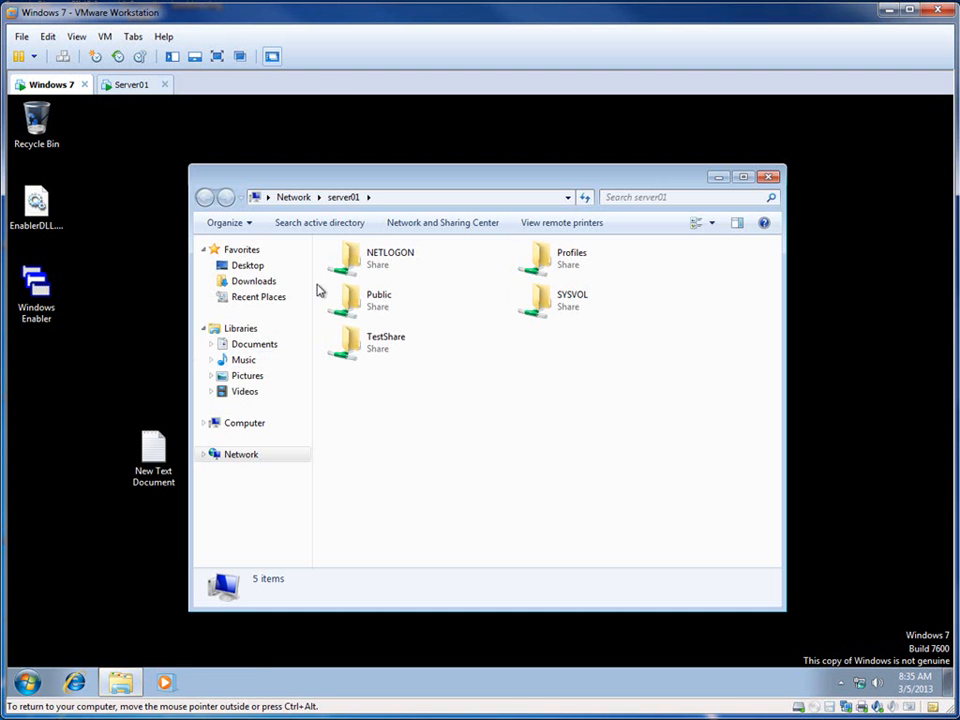
double_click(541, 255)
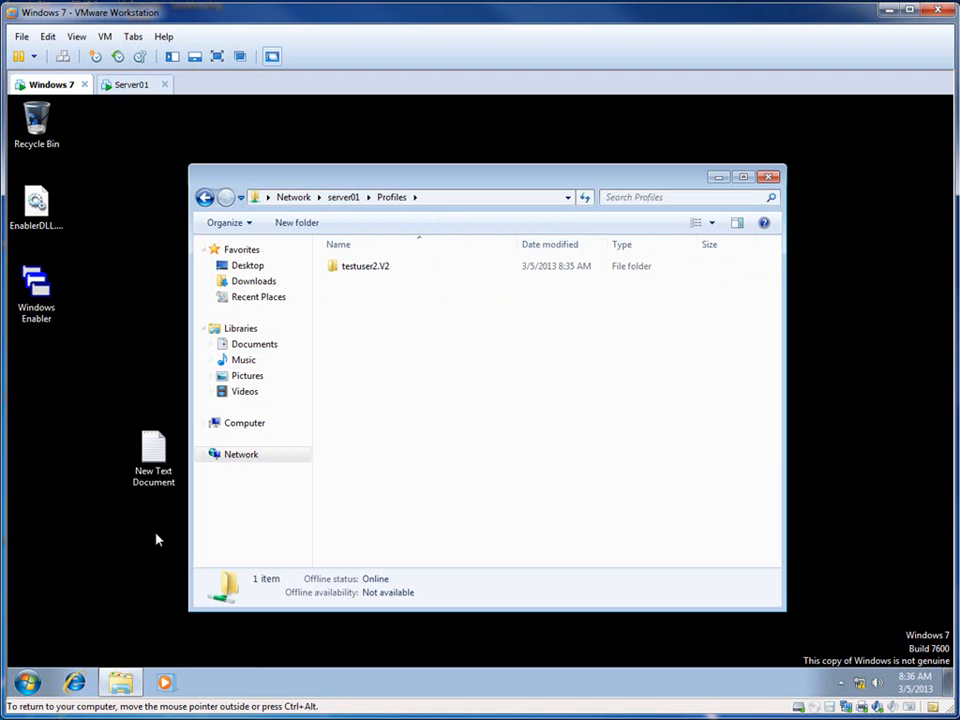
left_click(28, 684)
left_click(395, 435)
Step: Switch to Server01, find and open Share and Storage Management, and select the Profiles share
left_click(131, 84)
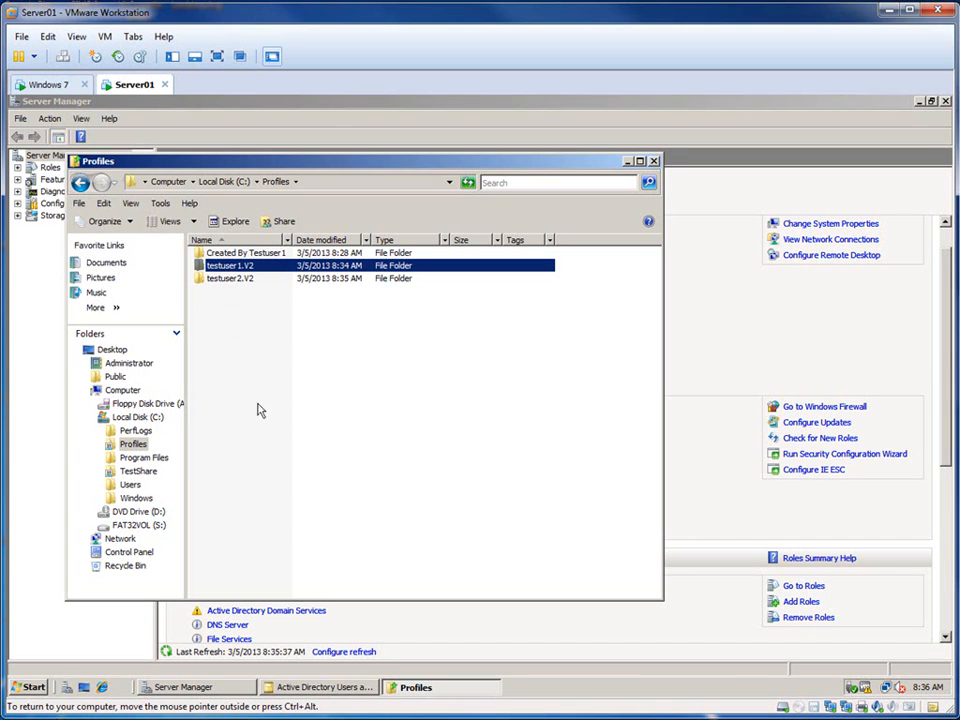
left_click(40, 685)
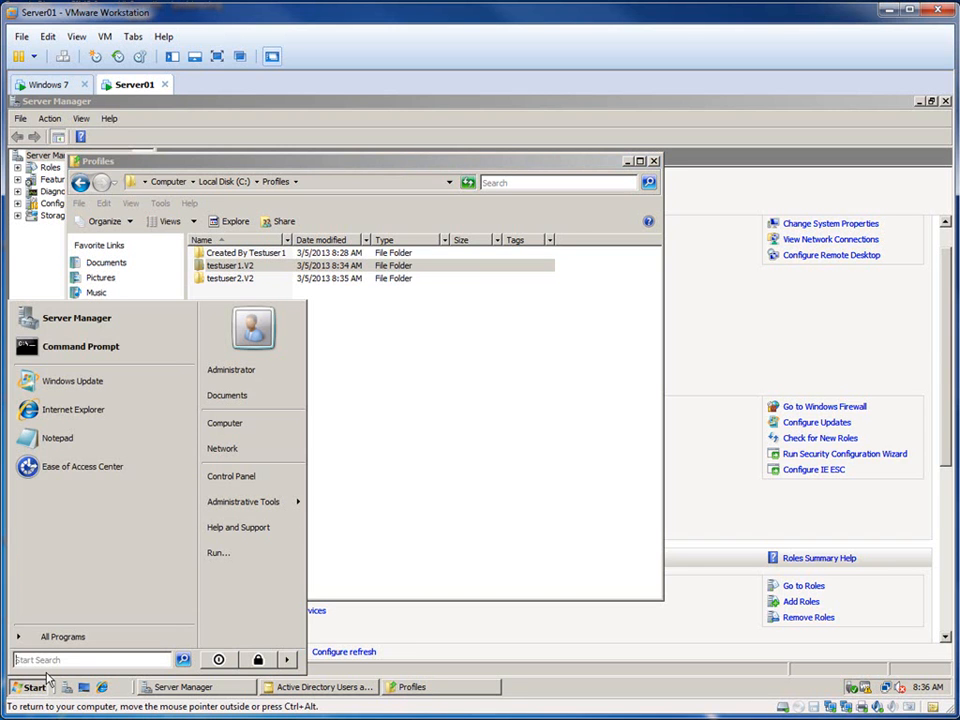
type("share")
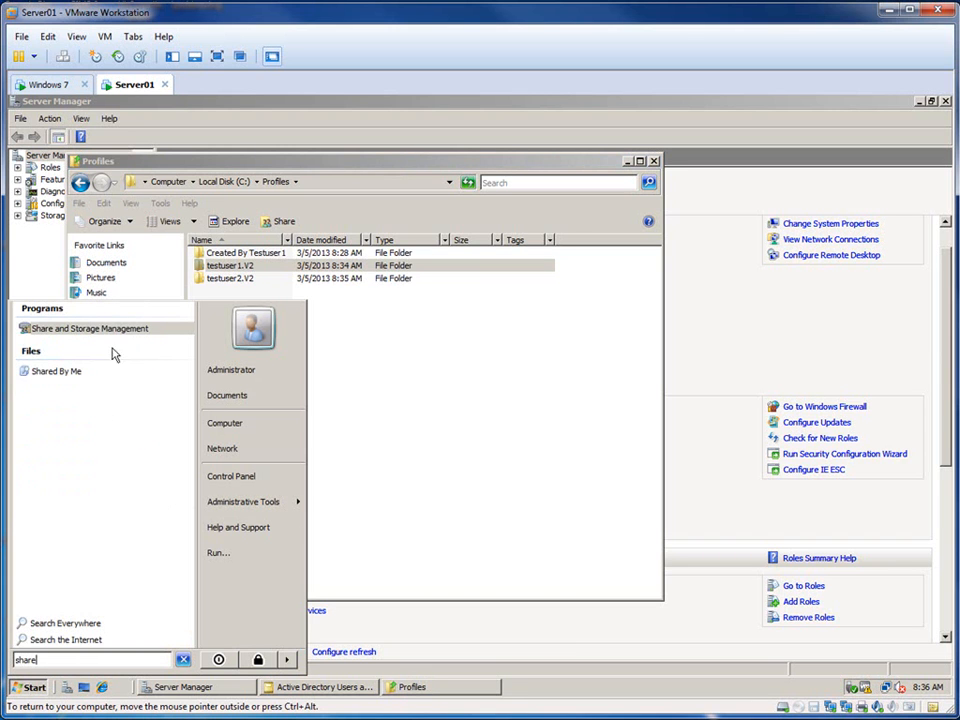
left_click(110, 330)
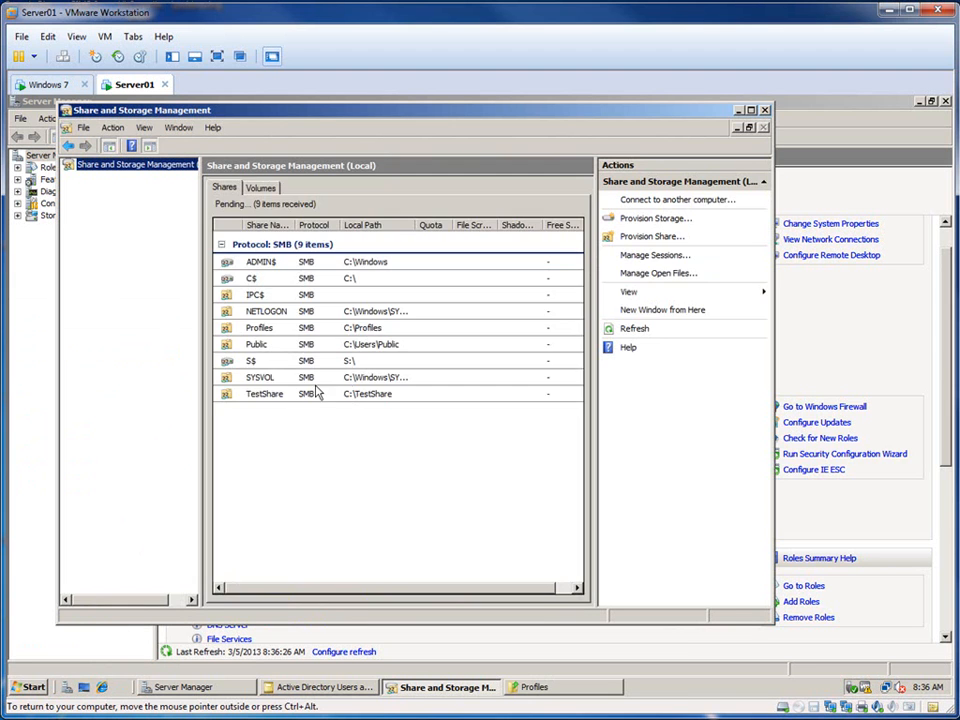
left_click(271, 332)
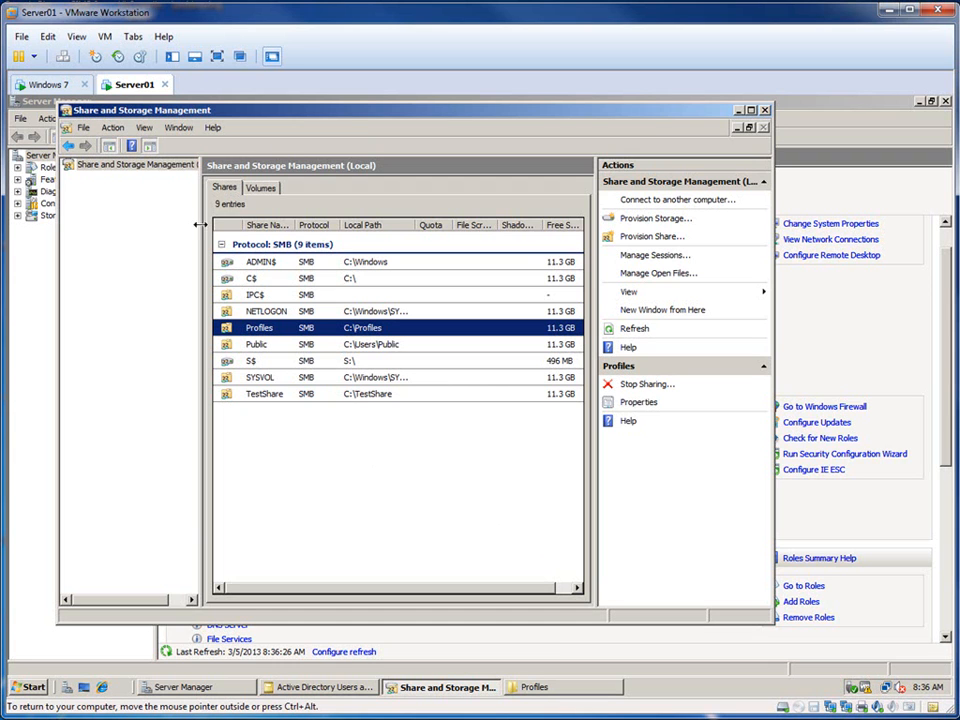
Step: Disable access-based enumeration in the advanced settings of the Profiles share, apply the change and close Share and Storage Management
right_click(248, 327)
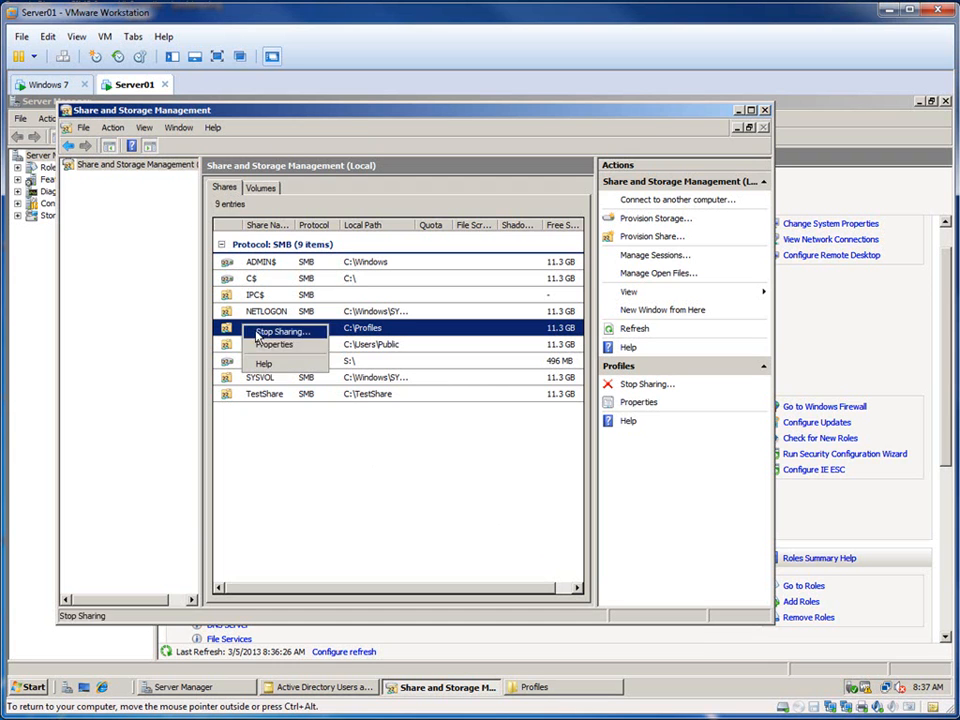
left_click(275, 344)
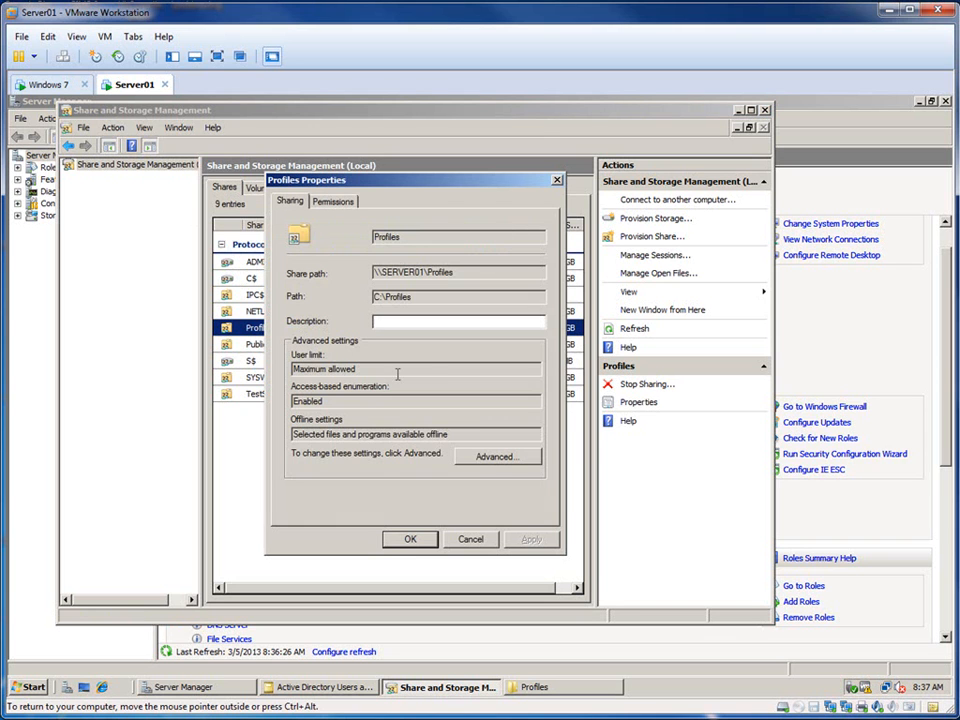
left_click(489, 462)
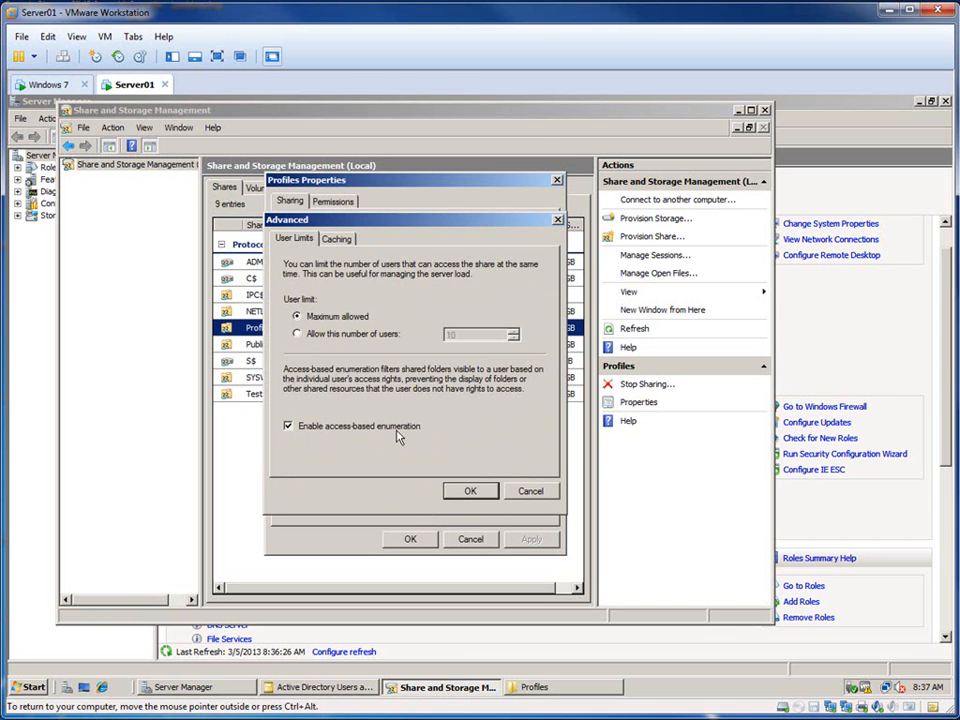
left_click(469, 491)
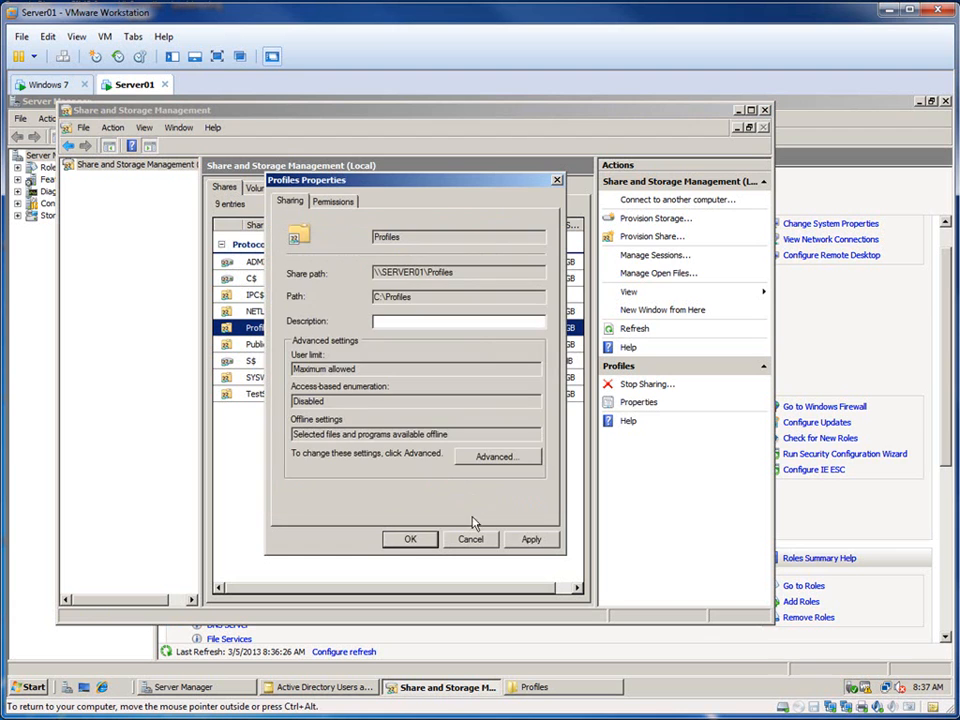
left_click(432, 545)
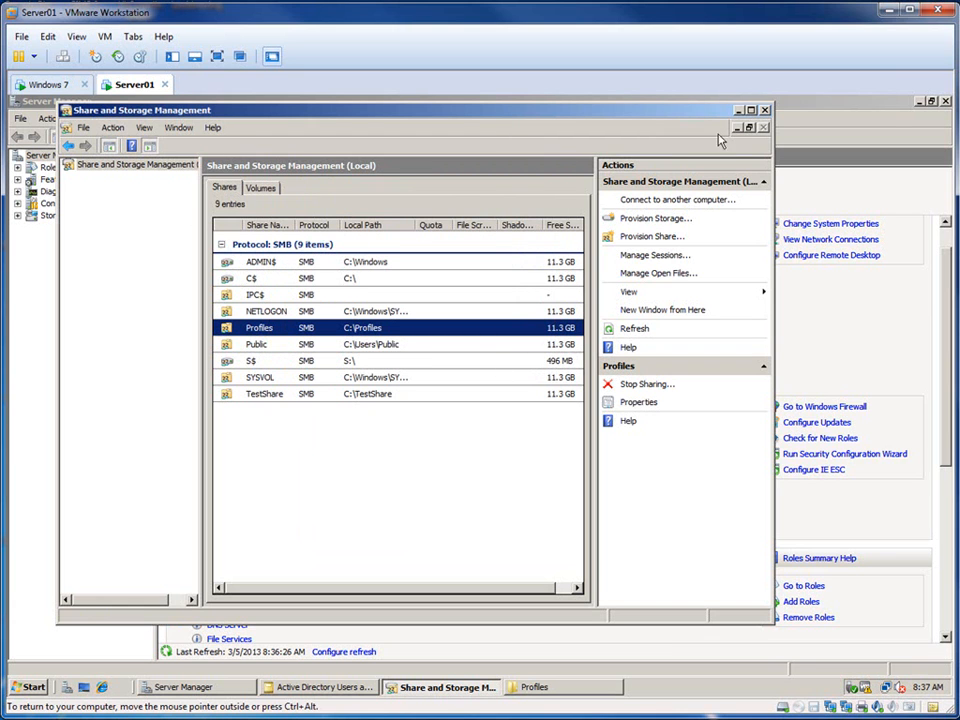
left_click(765, 110)
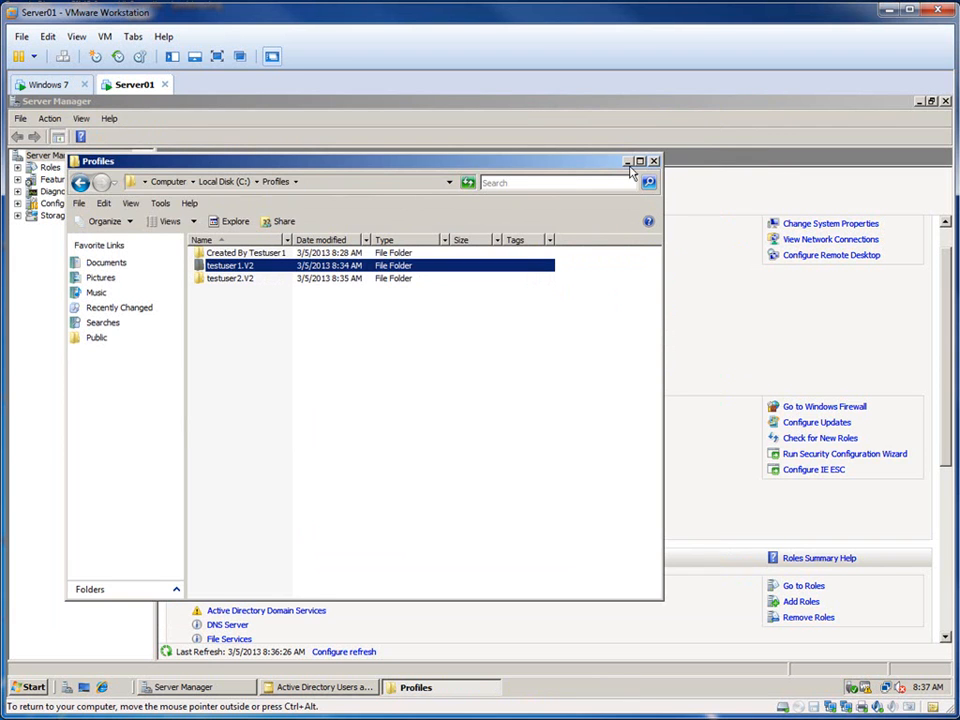
Step: Switch to the Windows 7 client, refresh the Profiles share and try to open the testuser1.V2 folder as testuser2
left_click(52, 86)
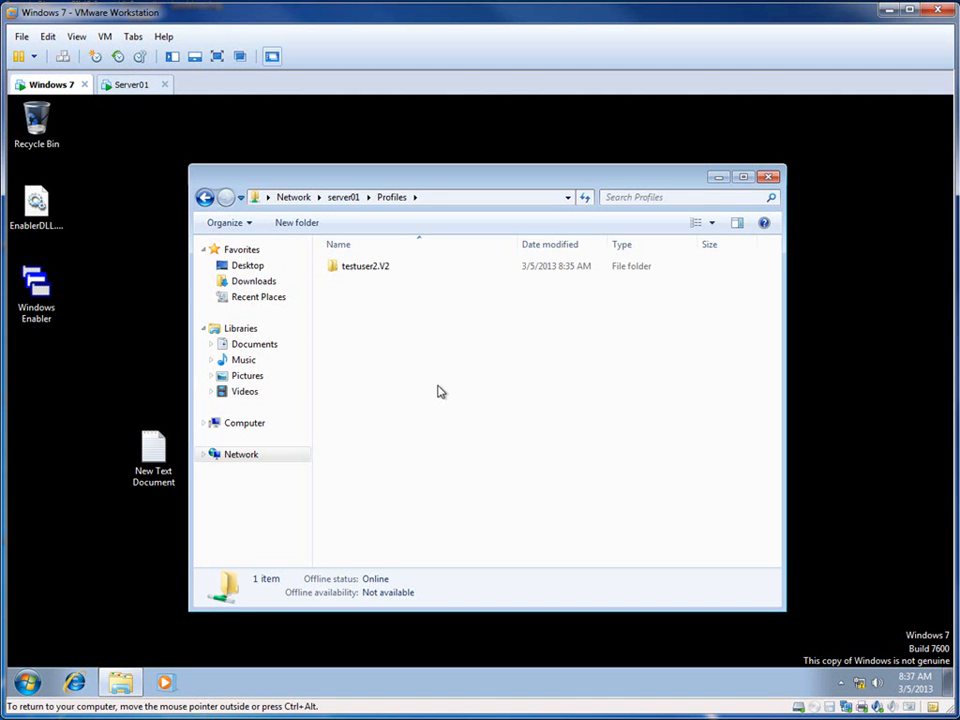
key("F5")
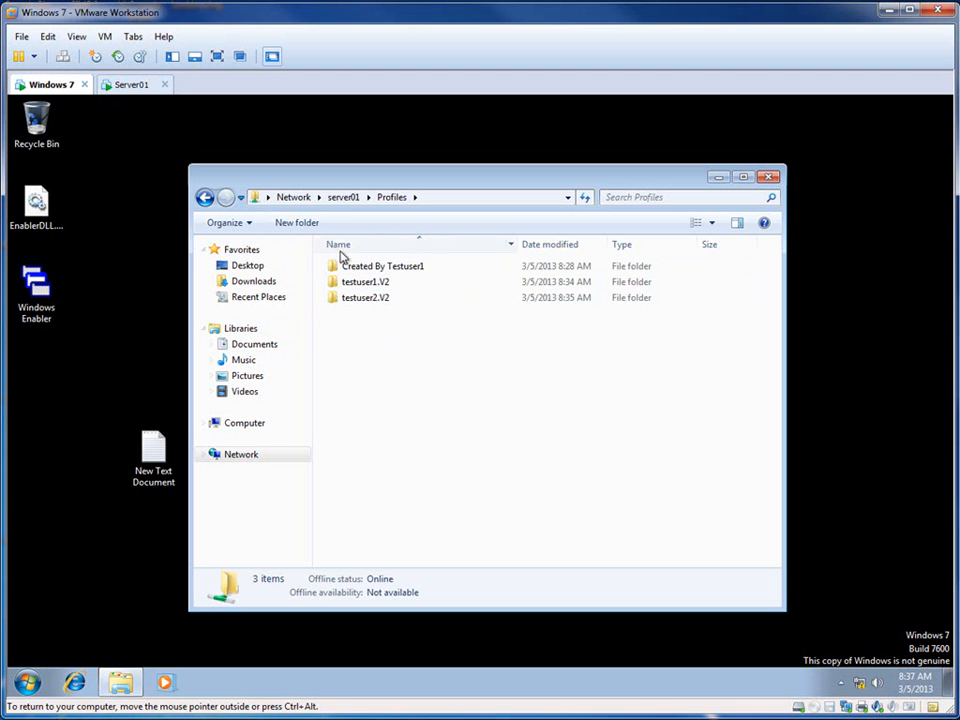
double_click(388, 284)
left_click(656, 298)
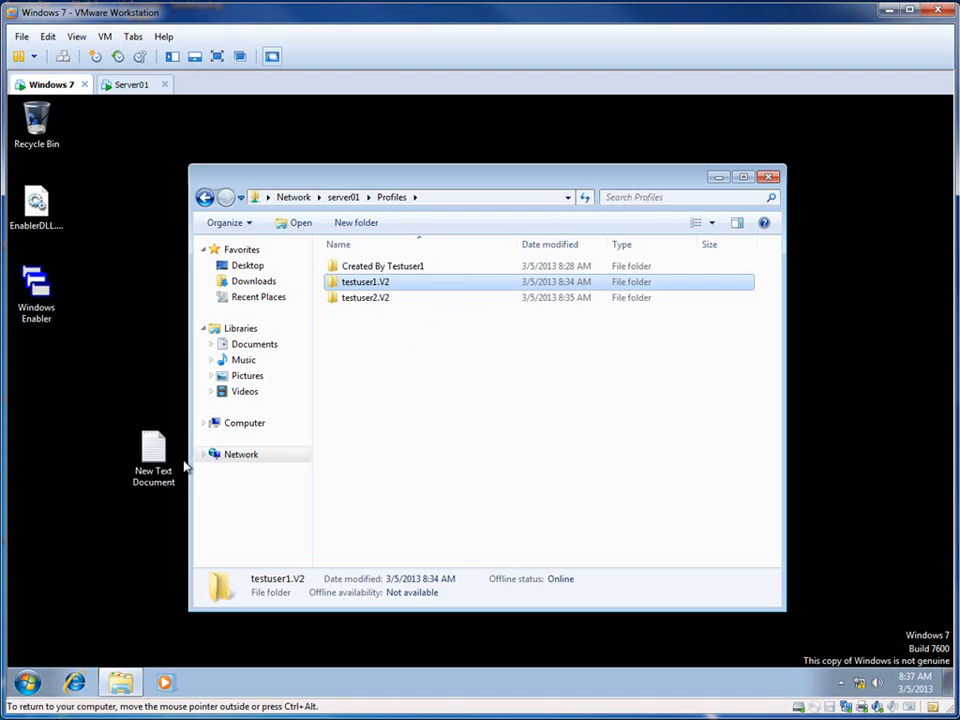
Step: Log testuser2 off the Windows 7 client and check the Profiles folder on Server01
left_click(27, 684)
mouse_move(272, 643)
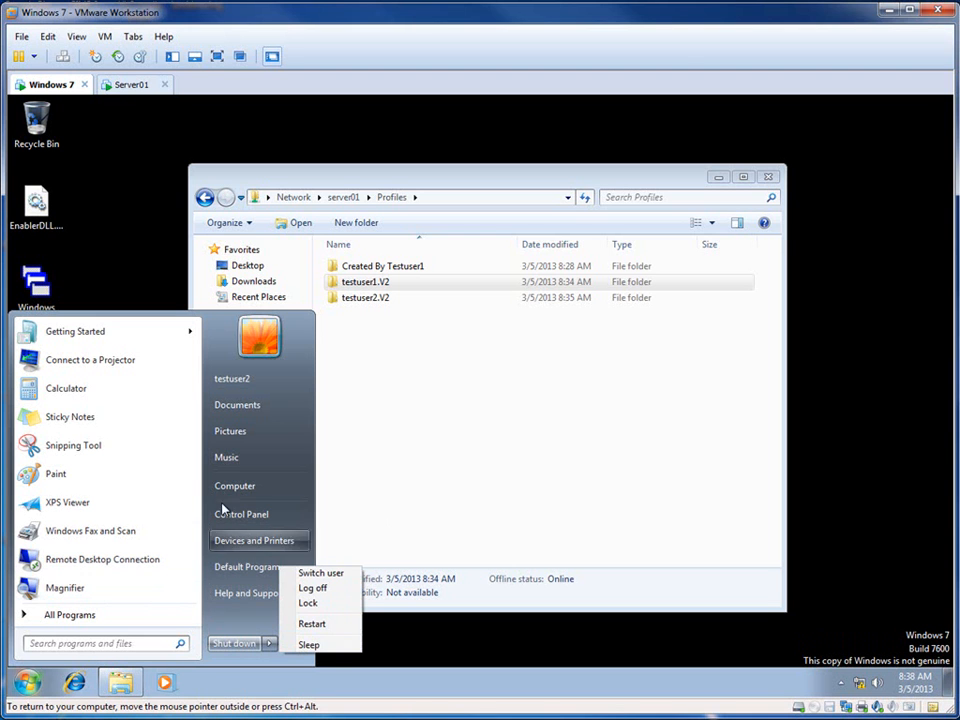
left_click(316, 590)
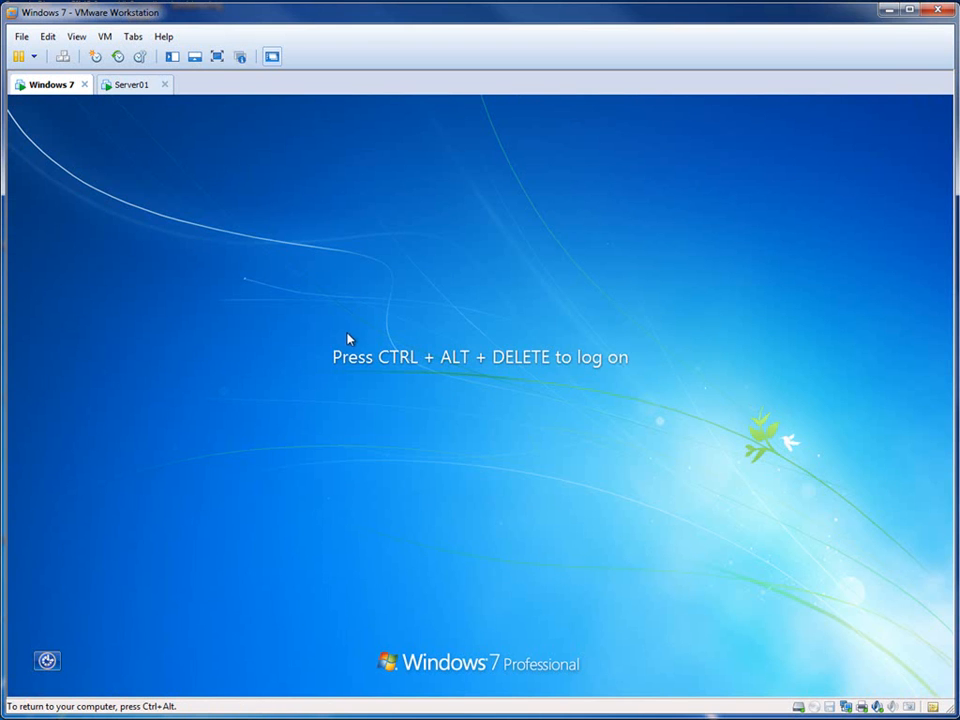
left_click(131, 84)
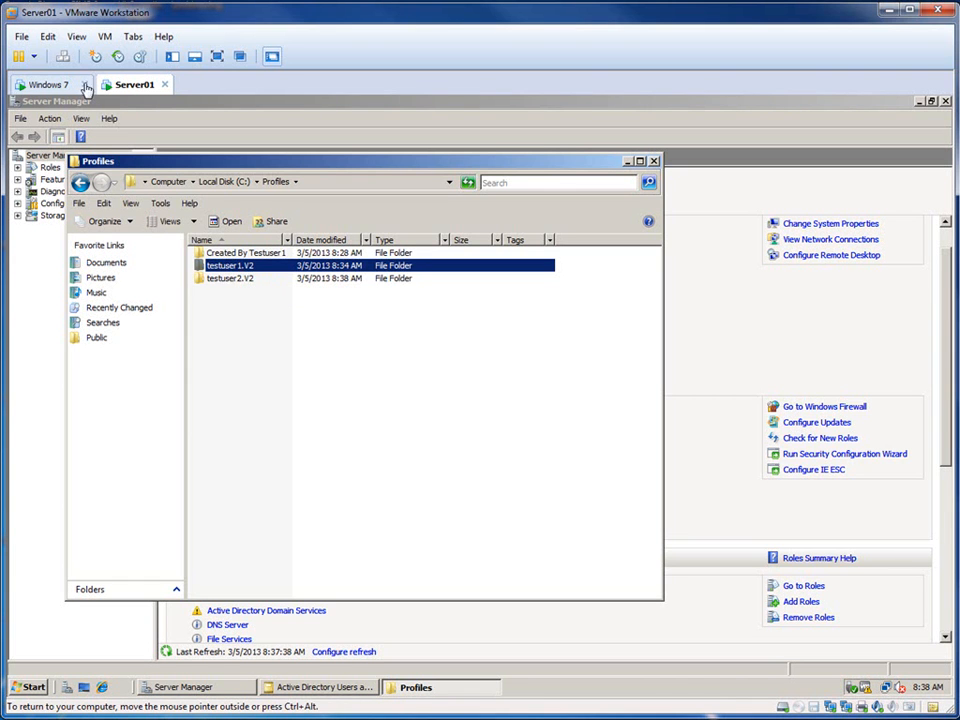
Step: Return to the Windows 7 logon screen, choose to log on as another user and enter administrator as the user name
left_click(32, 85)
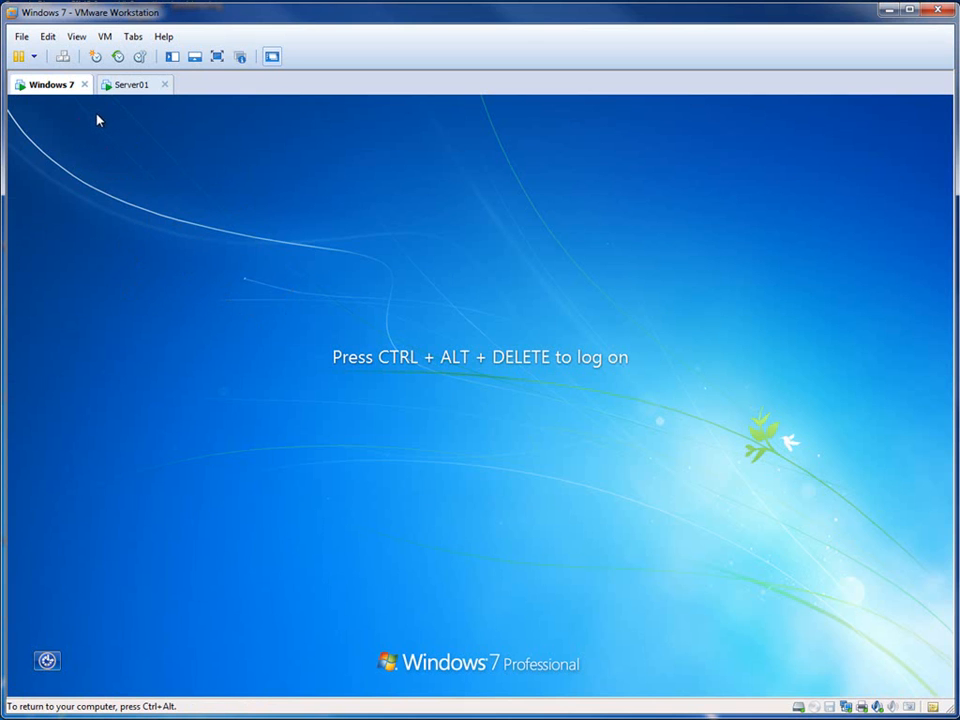
left_click(62, 57)
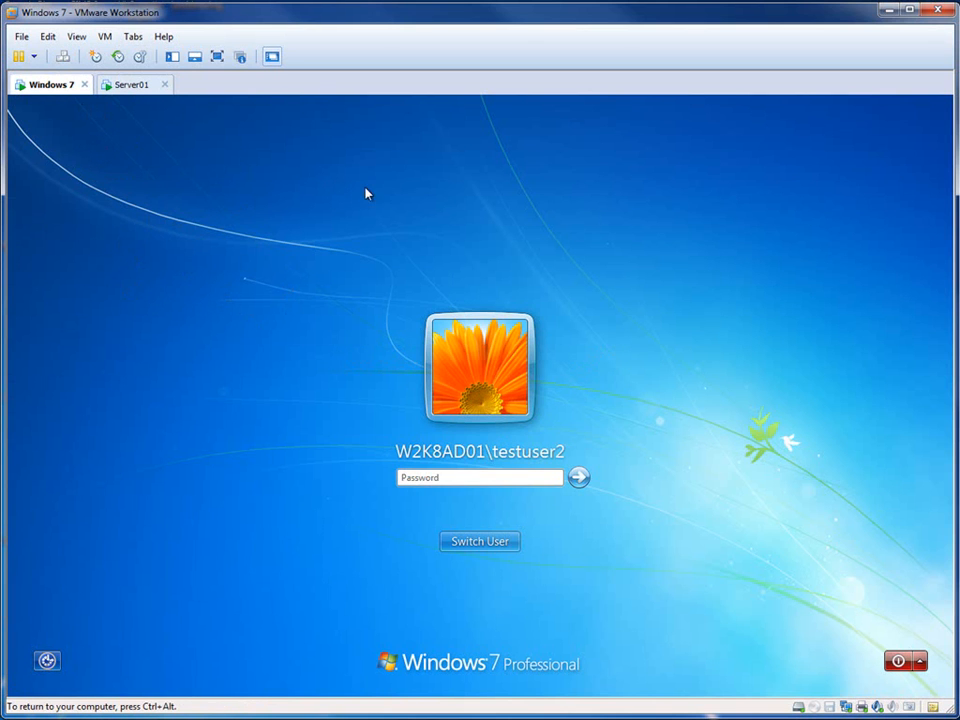
left_click(495, 541)
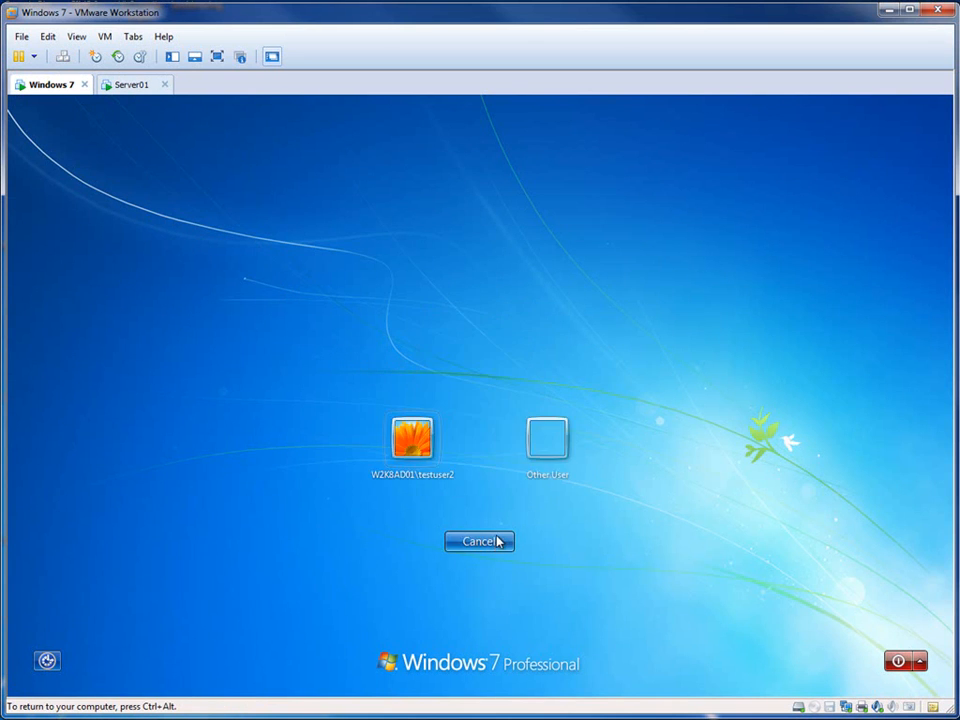
left_click(548, 437)
type("administre")
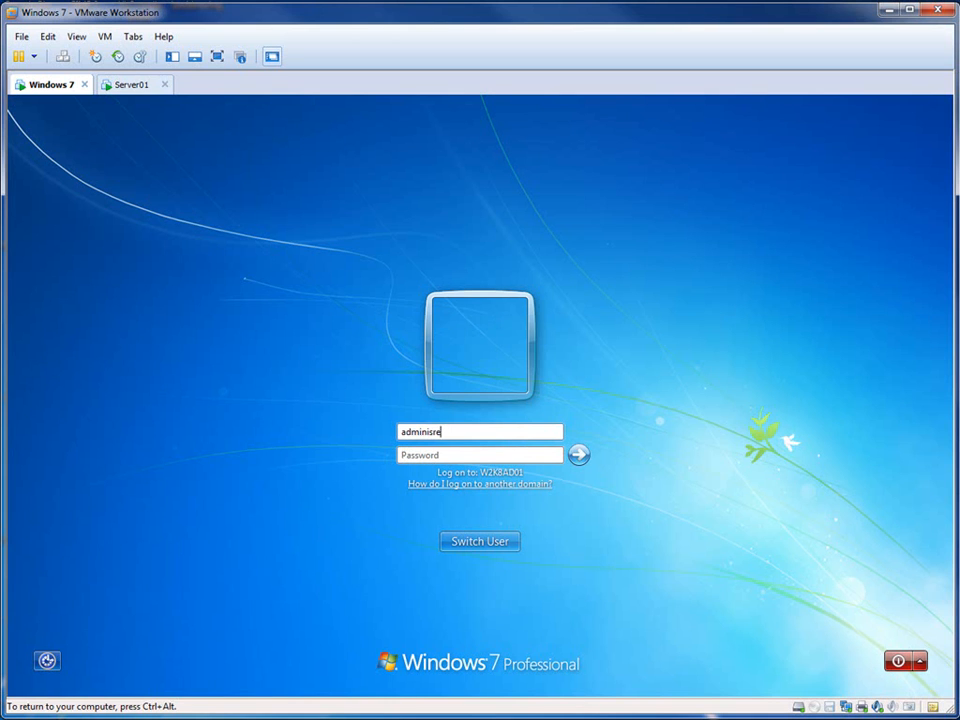
key("BackSpace")
key("BackSpace")
type("trator")
key("Tab")
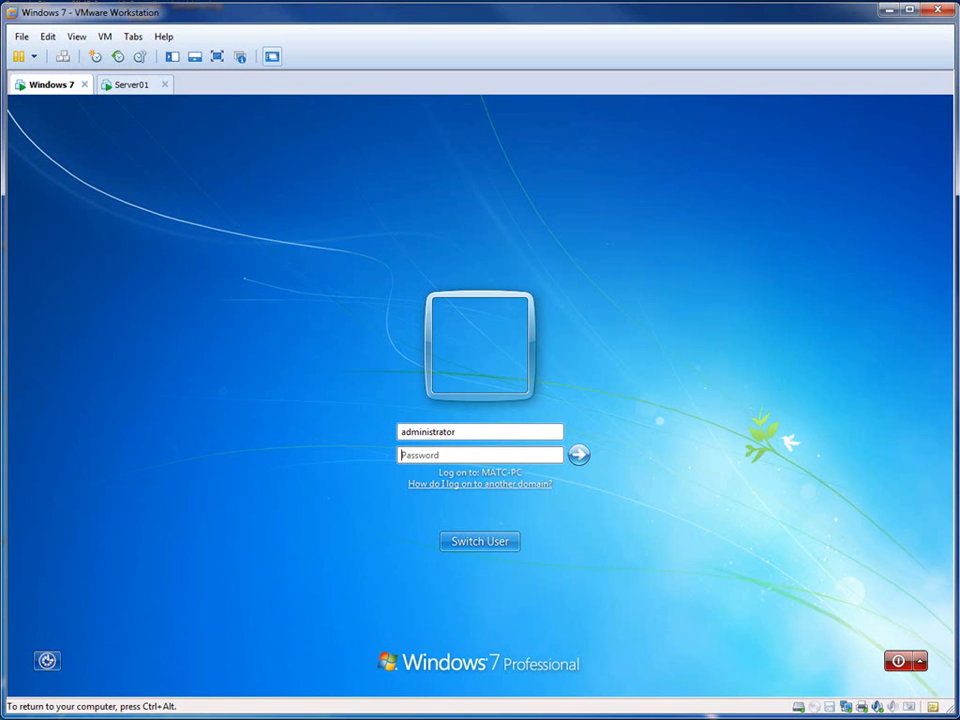
Step: Extend the user name with the w2k8ad01 domain, enter the administrator account's password to log on, and postpone Windows activation
left_click(478, 436)
key("BackSpace")
type("r")
type("@w2k")
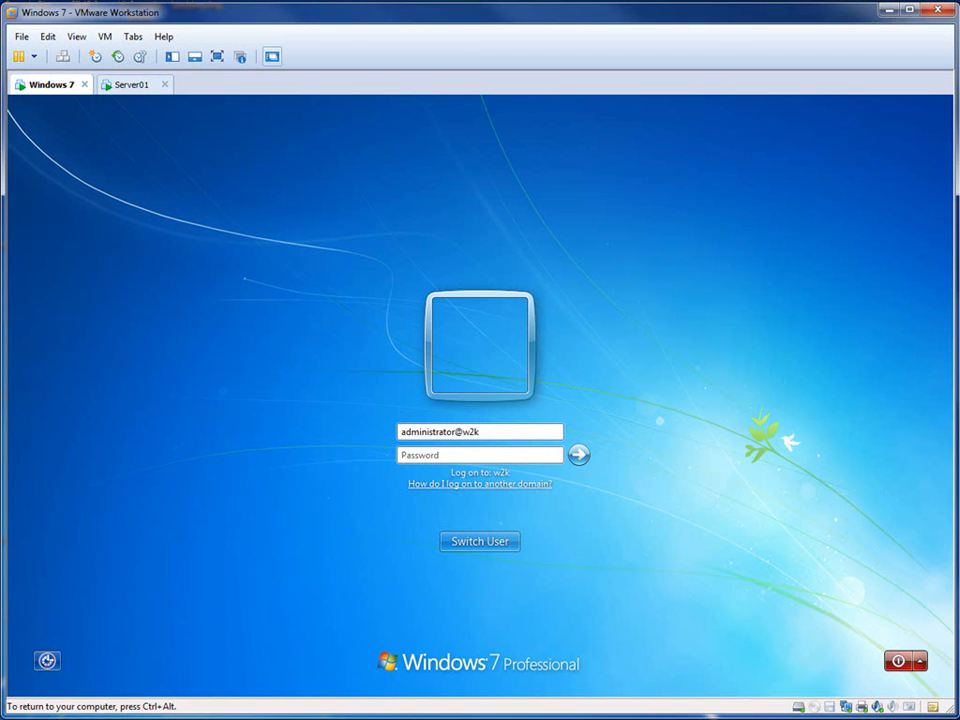
type("8ad01")
left_click(460, 456)
type("••")
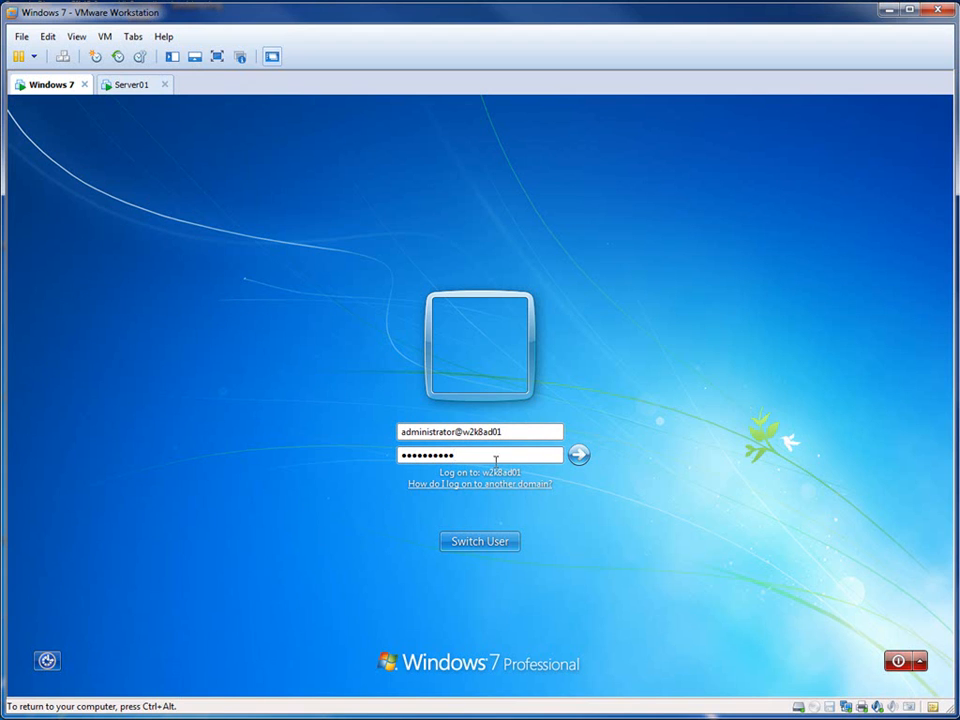
left_click(579, 455)
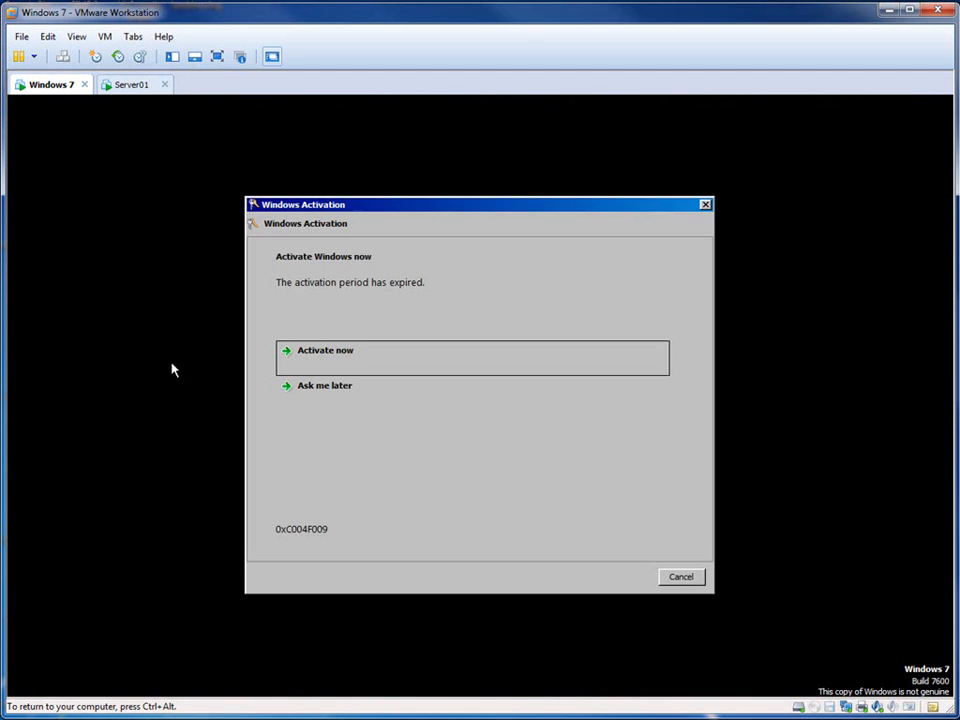
left_click(322, 391)
left_click(697, 579)
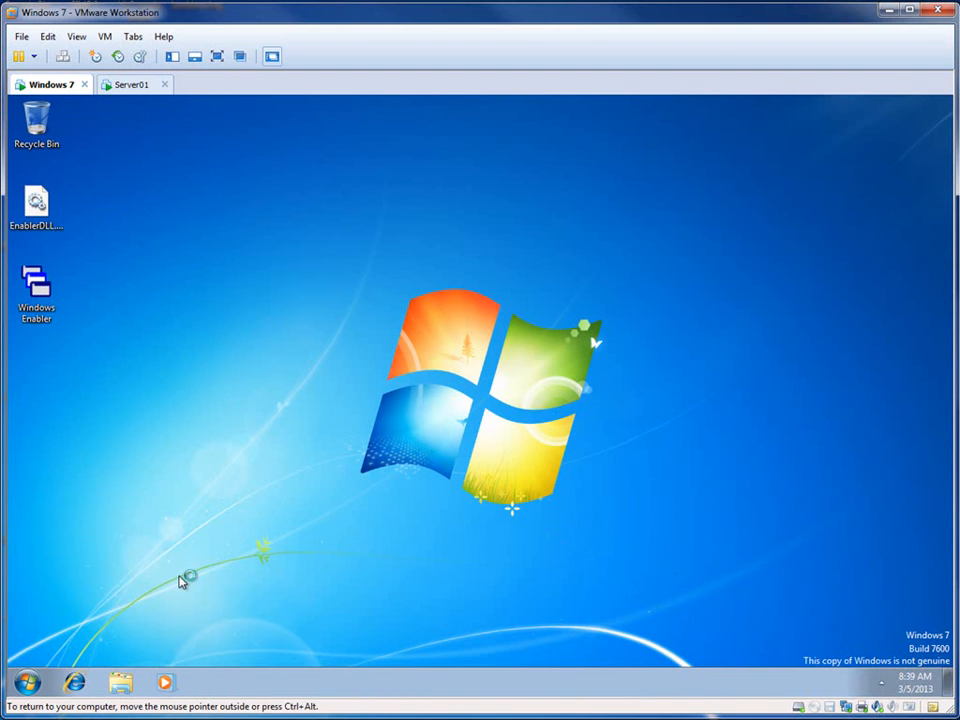
Step: Browse to C:\Users on the Windows 7 client and look inside the testuser1 profile folder, returning to Users
left_click(27, 682)
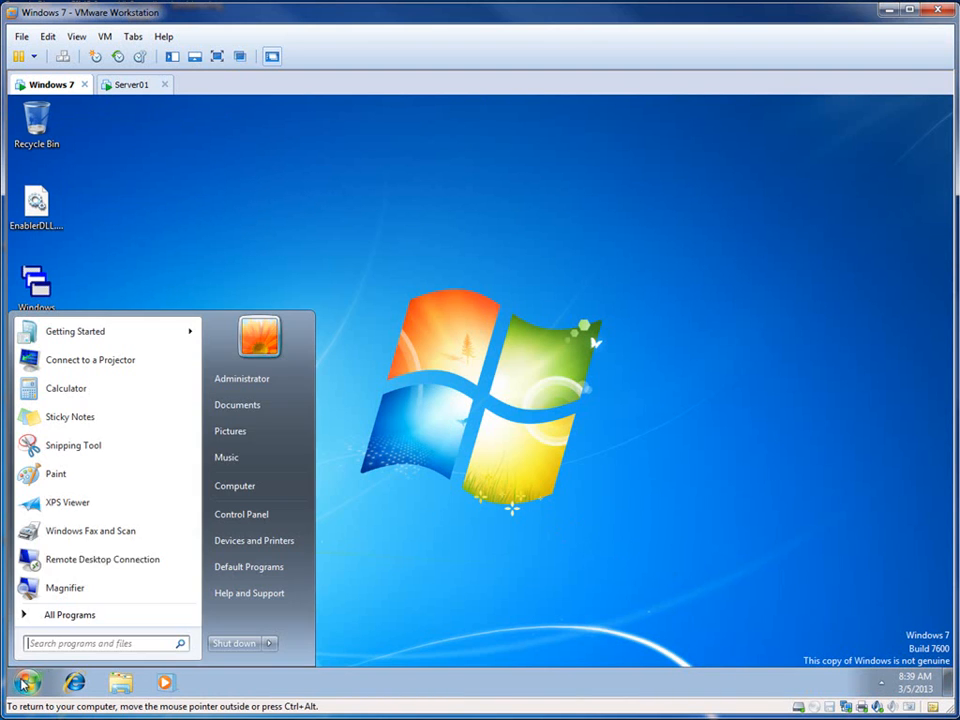
left_click(265, 487)
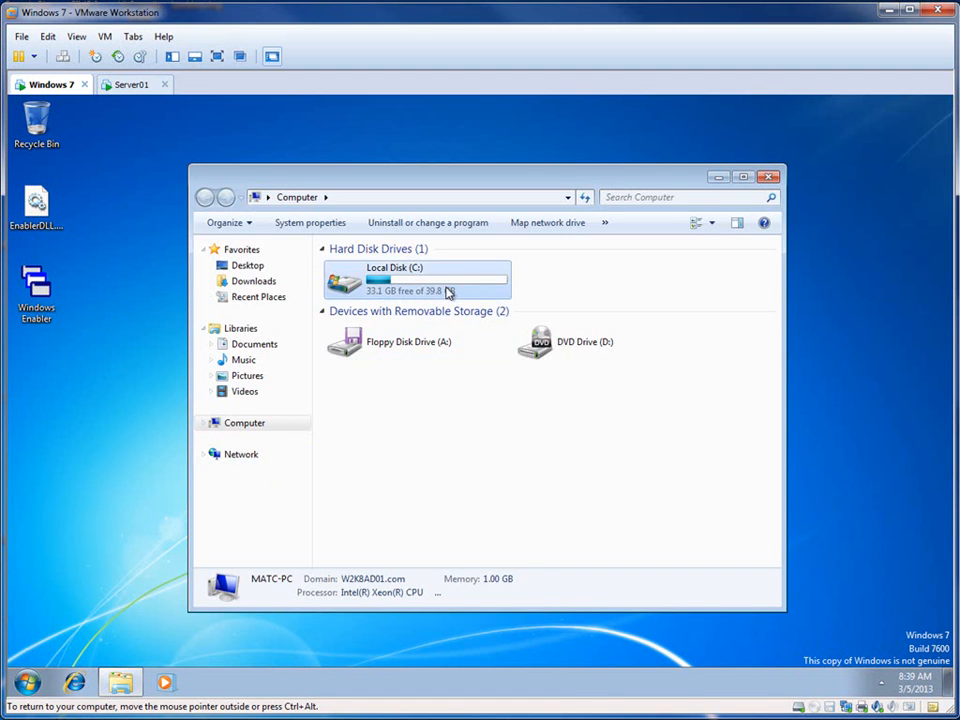
double_click(449, 291)
double_click(369, 300)
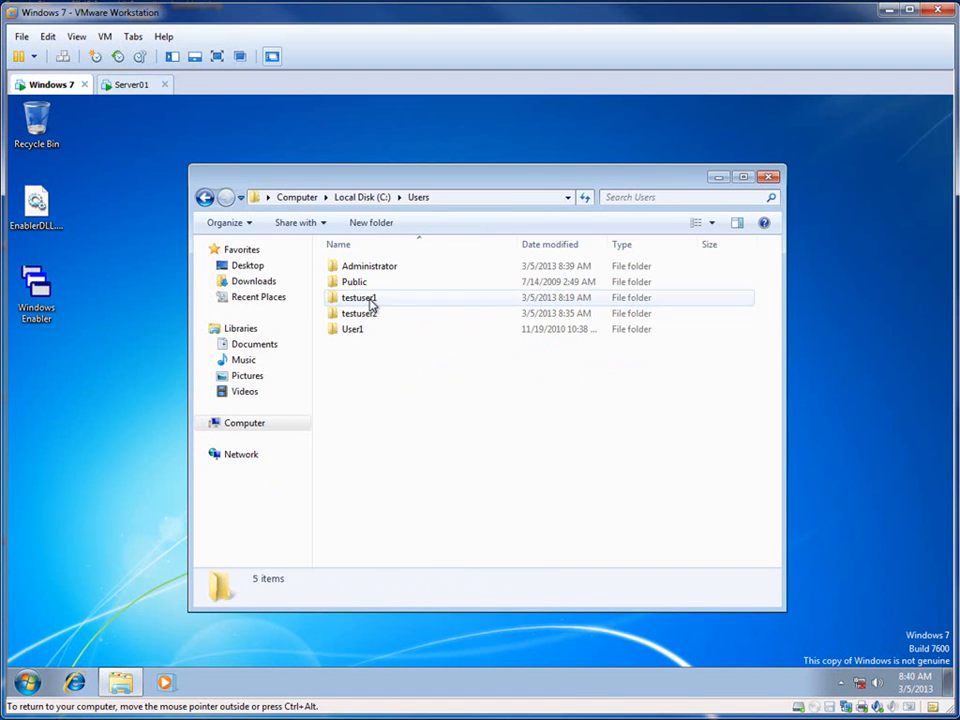
left_click(357, 299)
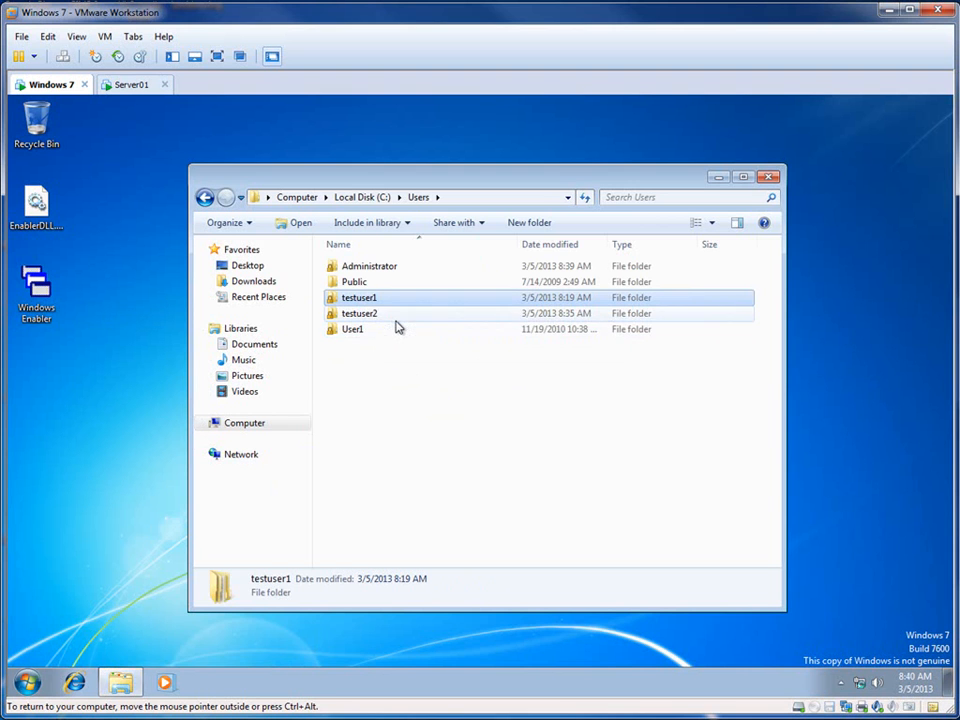
double_click(370, 303)
left_click(204, 197)
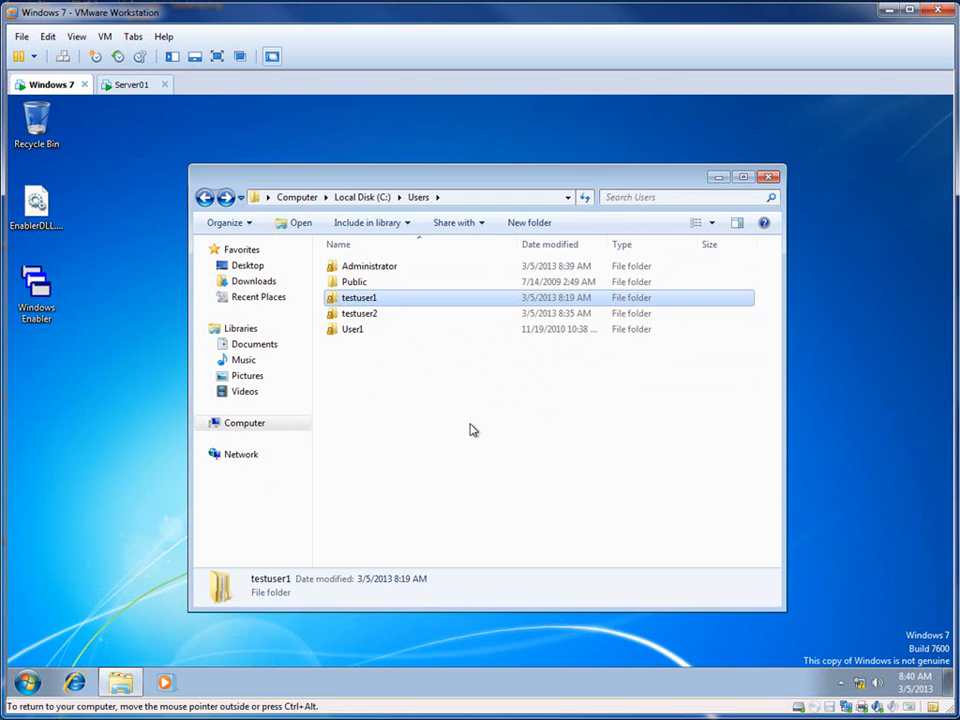
Step: Copy the testuser1 folder from C:\Users and paste it into the Profiles share on \\server01
right_click(363, 297)
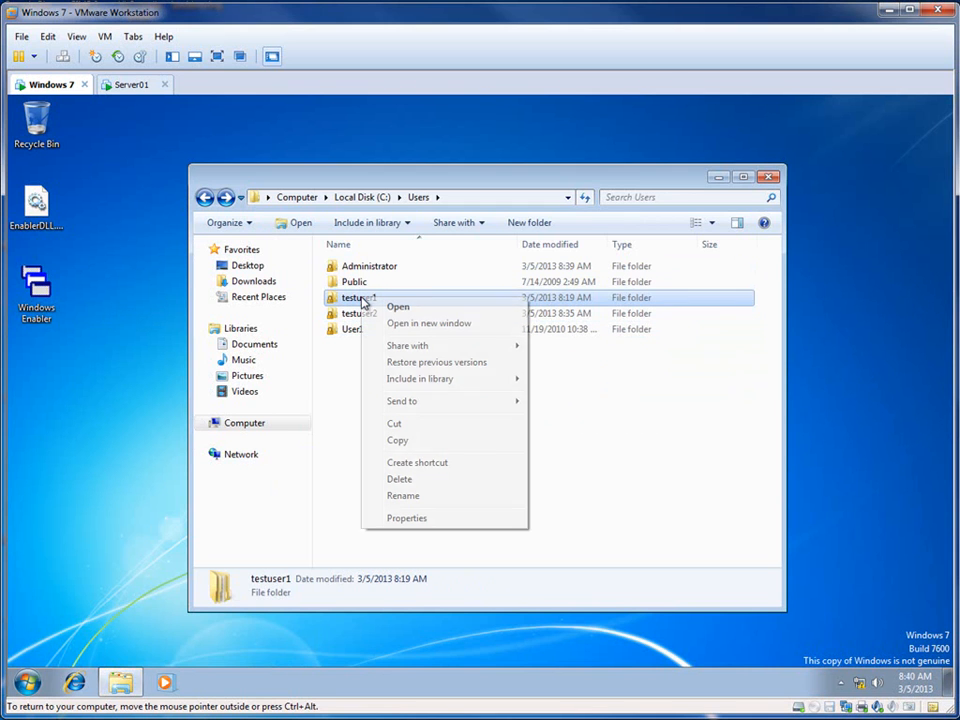
left_click(414, 445)
left_click(29, 683)
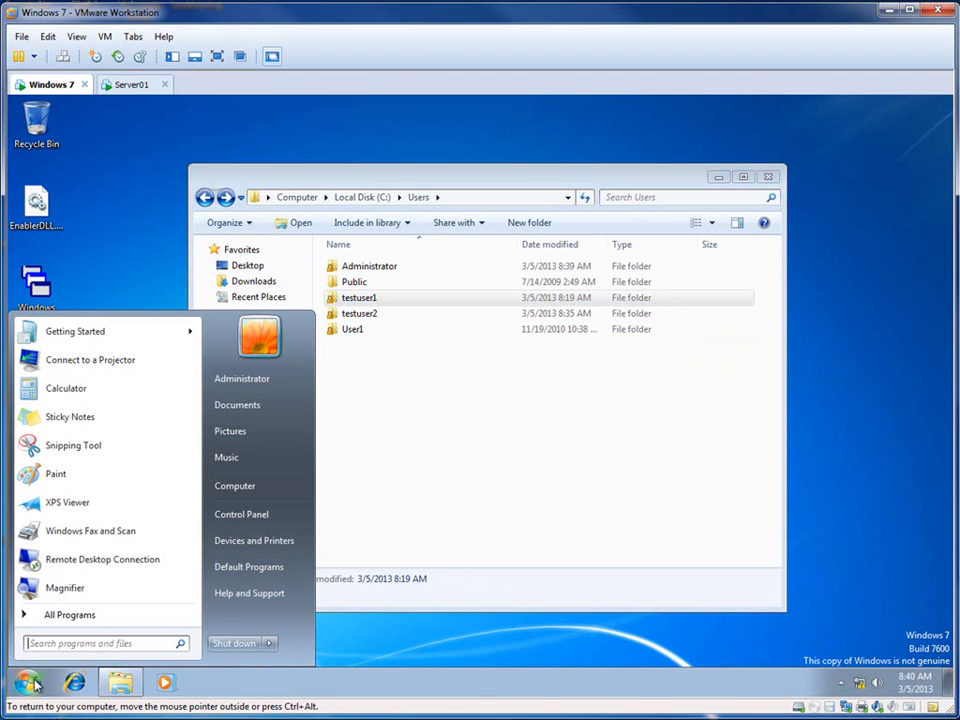
type("\\\\ser")
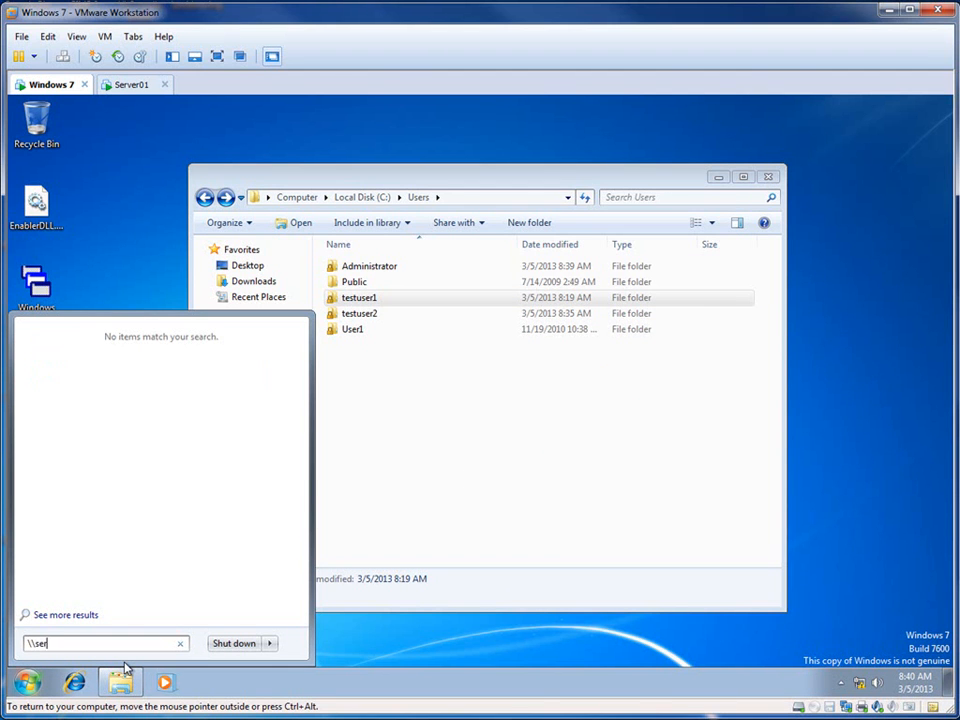
type("ver")
key("Return")
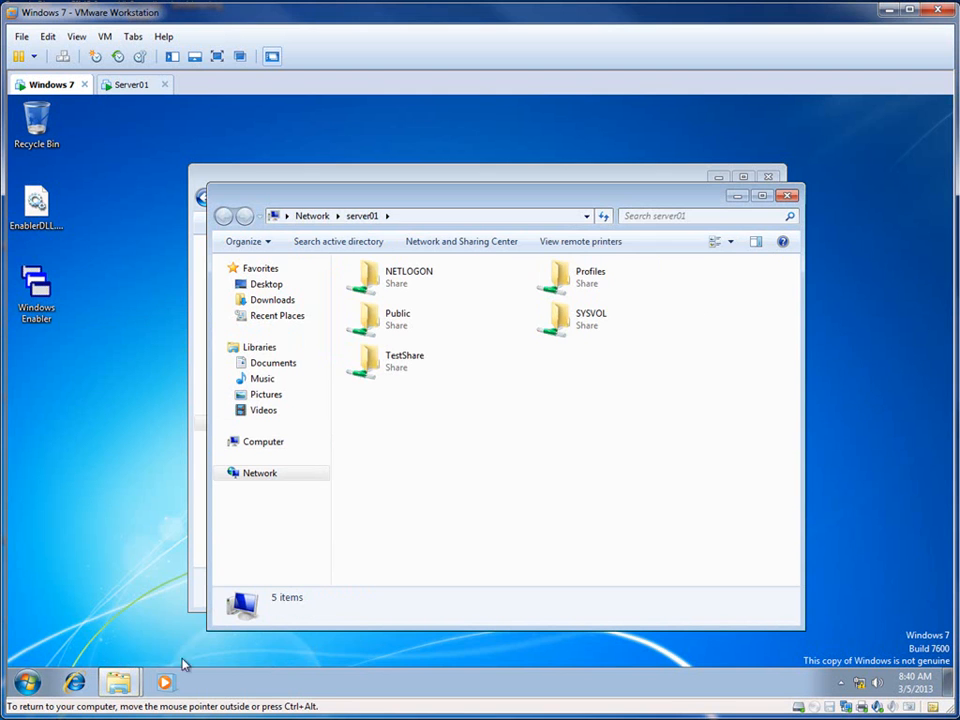
double_click(574, 280)
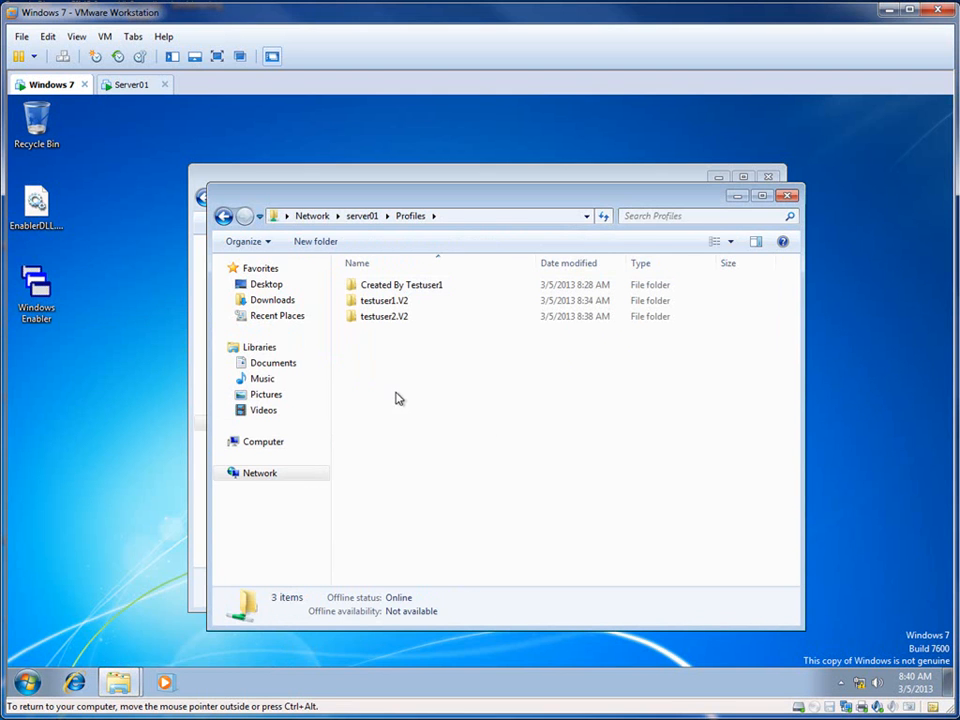
right_click(416, 392)
left_click(446, 495)
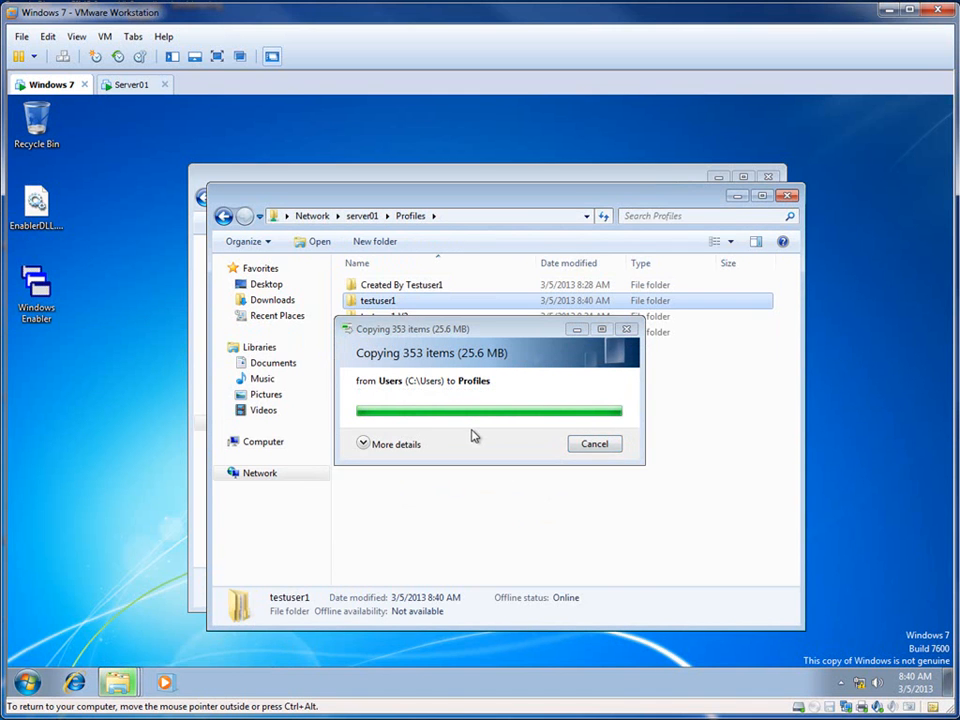
Step: Rename the copied testuser1 folder in the Profiles share to mandatory.V2
left_click(390, 302)
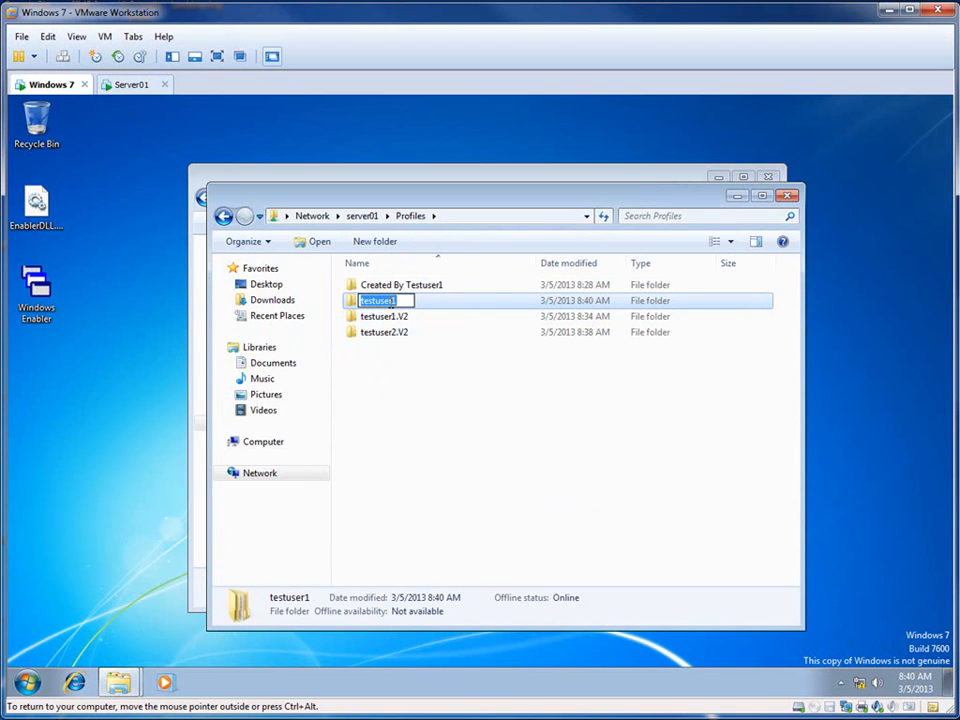
type("mandatory")
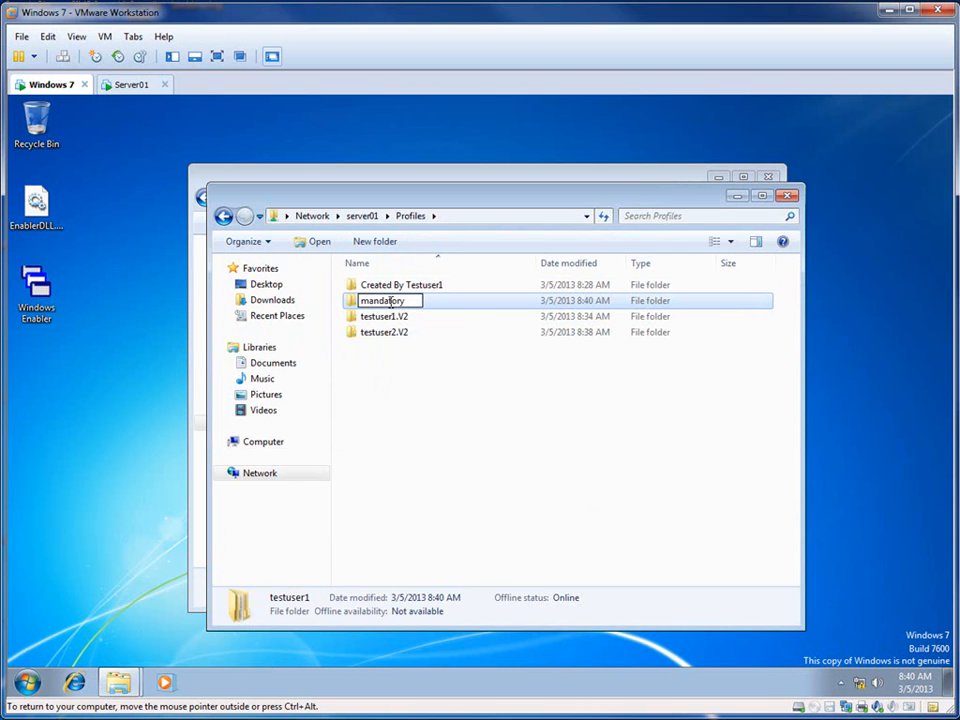
type(".V2")
key("Return")
left_click(405, 405)
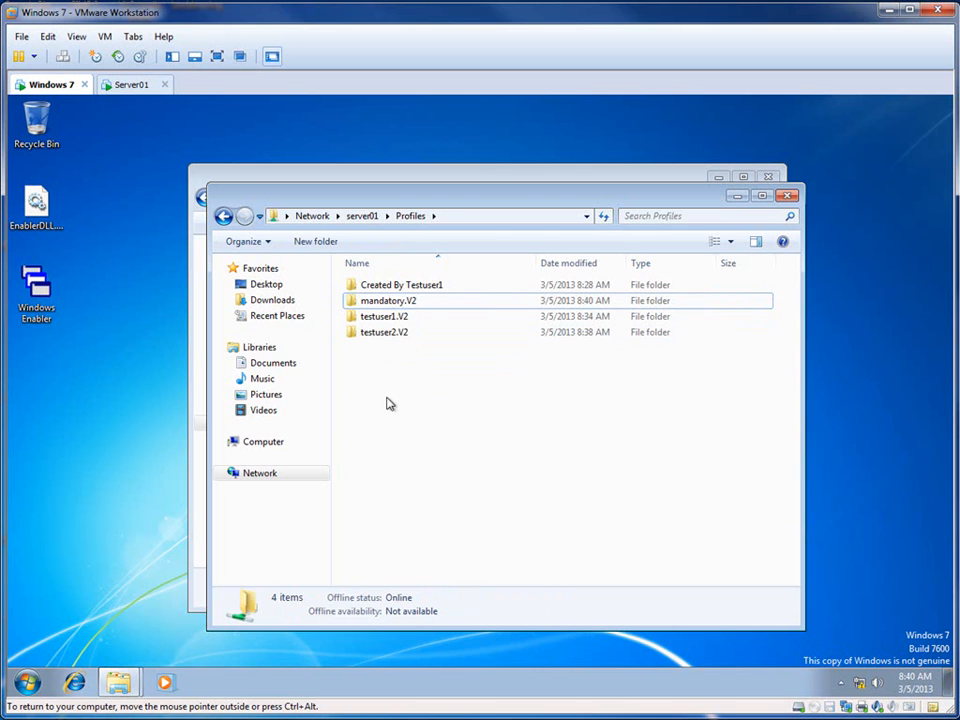
Step: Open the mandatory.V2 folder and set its folder options to show hidden files, folders, and drives and to stop hiding known file extensions
left_click(391, 304)
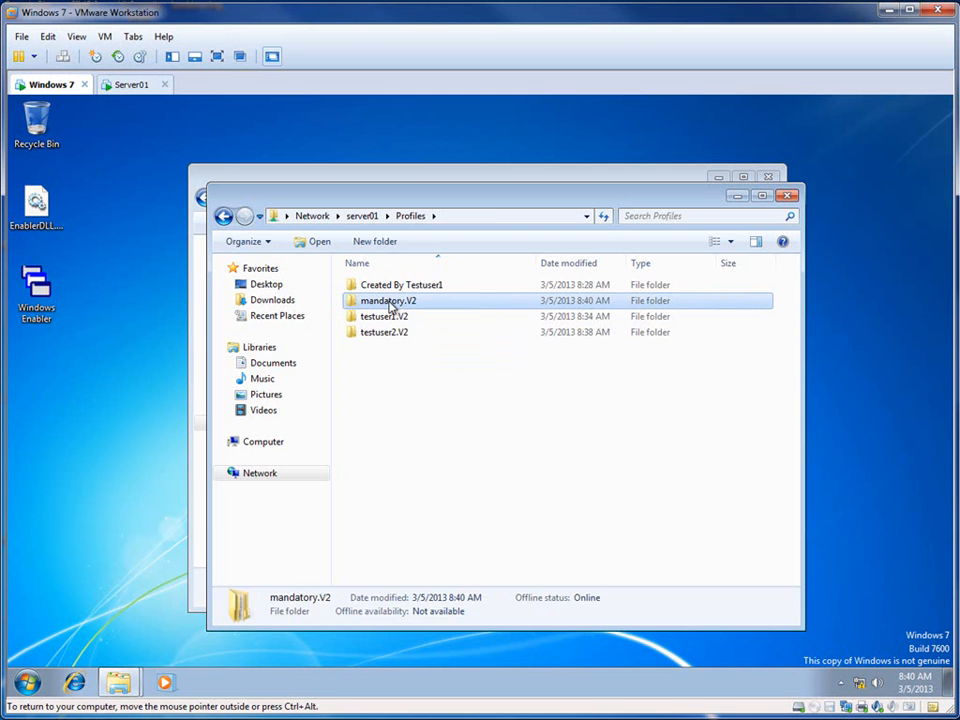
double_click(391, 304)
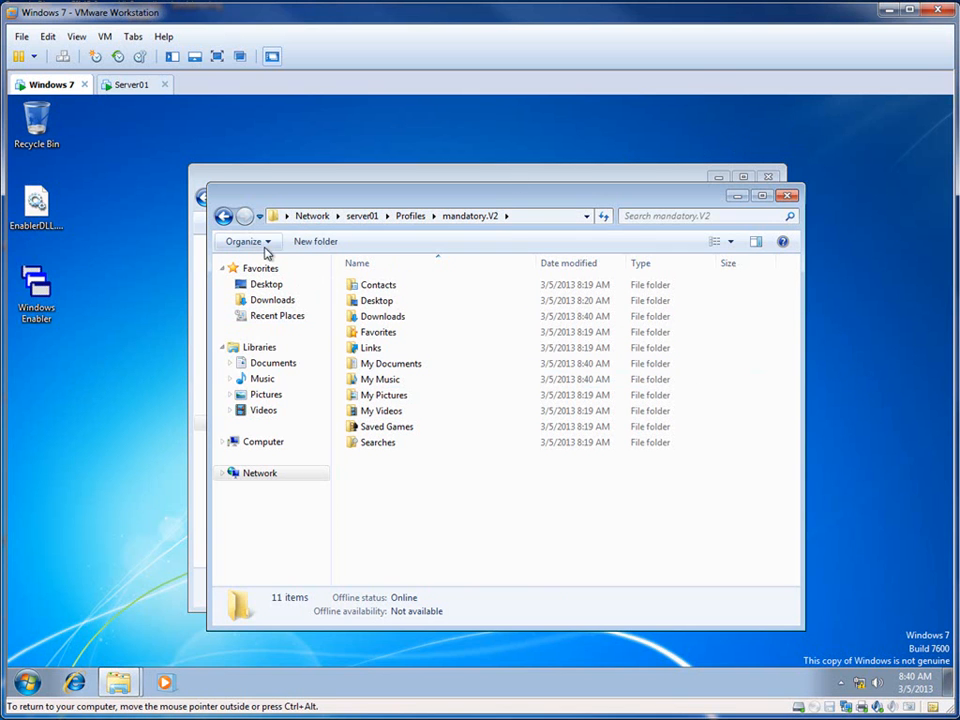
left_click(267, 244)
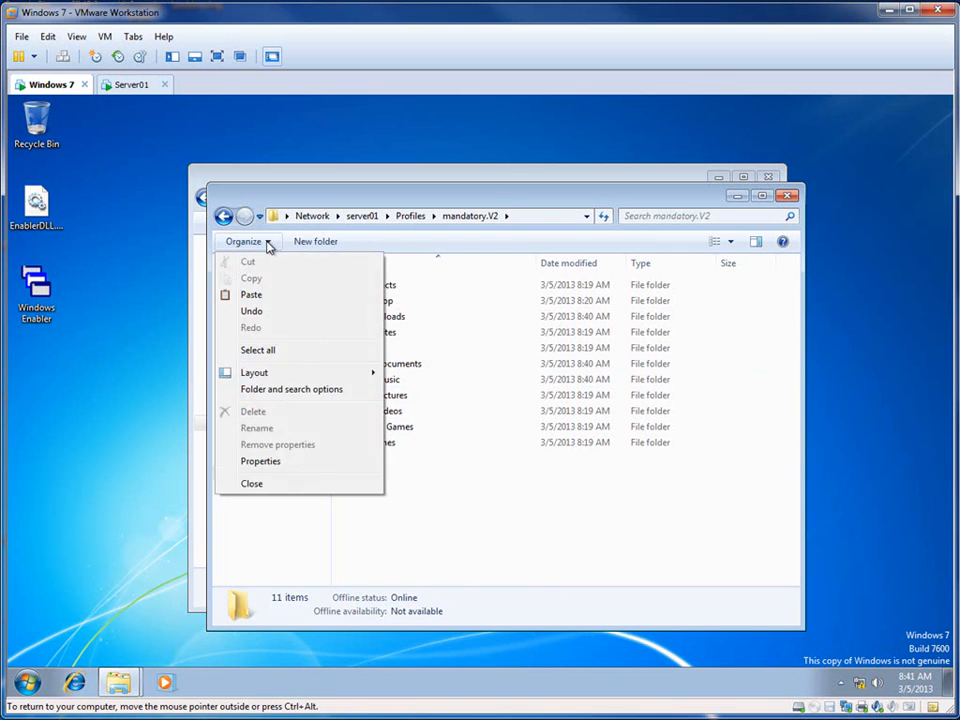
left_click(268, 388)
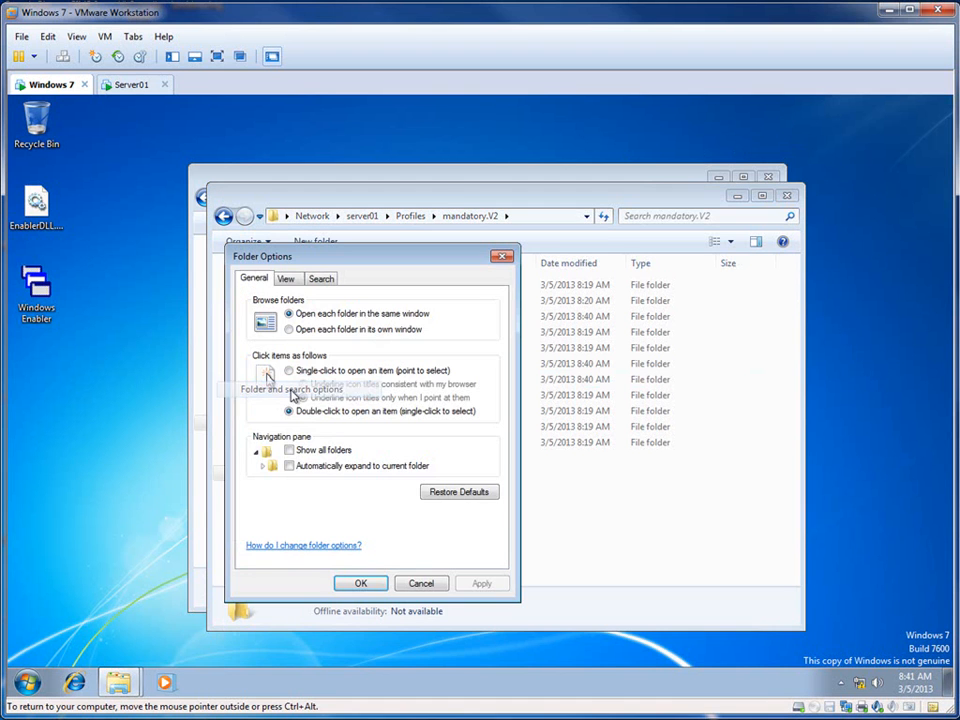
left_click(285, 278)
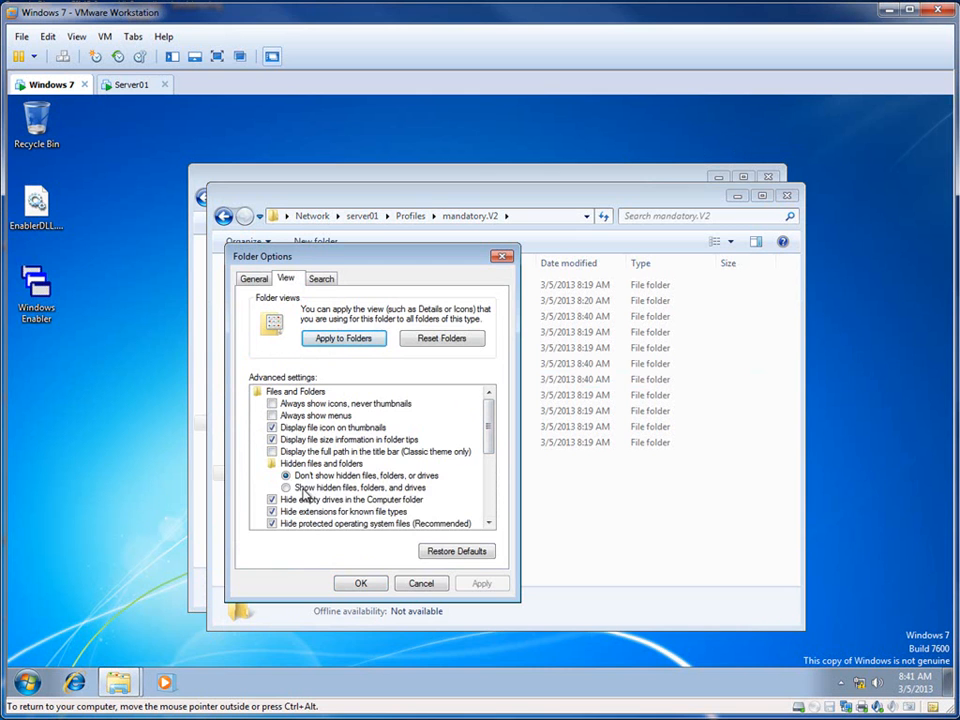
left_click(287, 488)
left_click(272, 500)
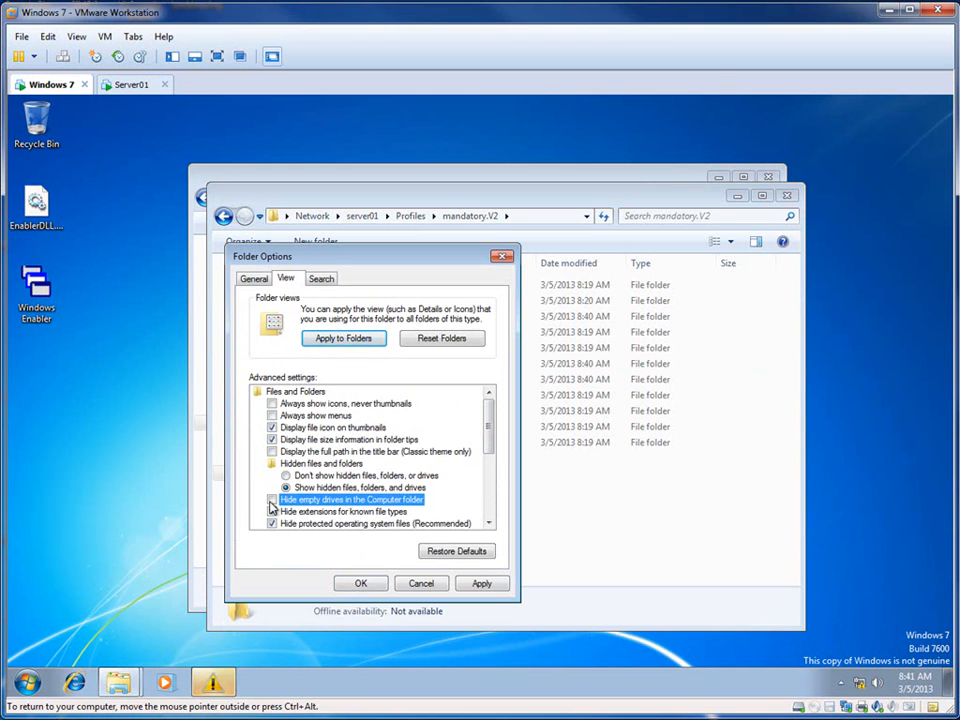
left_click(272, 502)
left_click(272, 511)
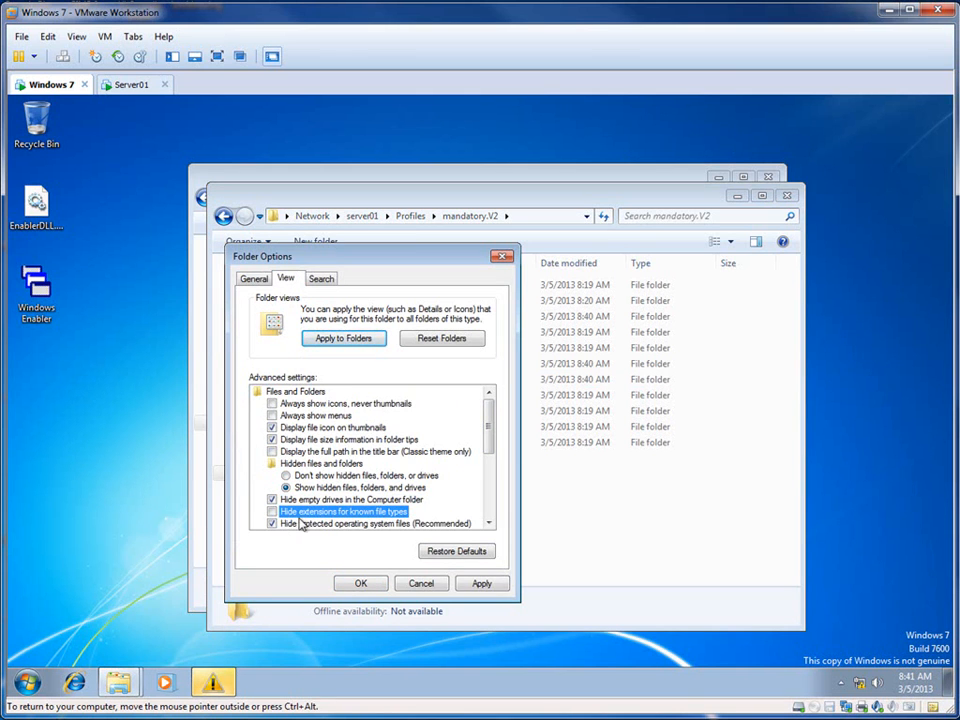
Step: Stop hiding protected operating system files, apply the folder options, and select NTUSER.DAT in mandatory.V2
scroll(481, 454, "down", 1)
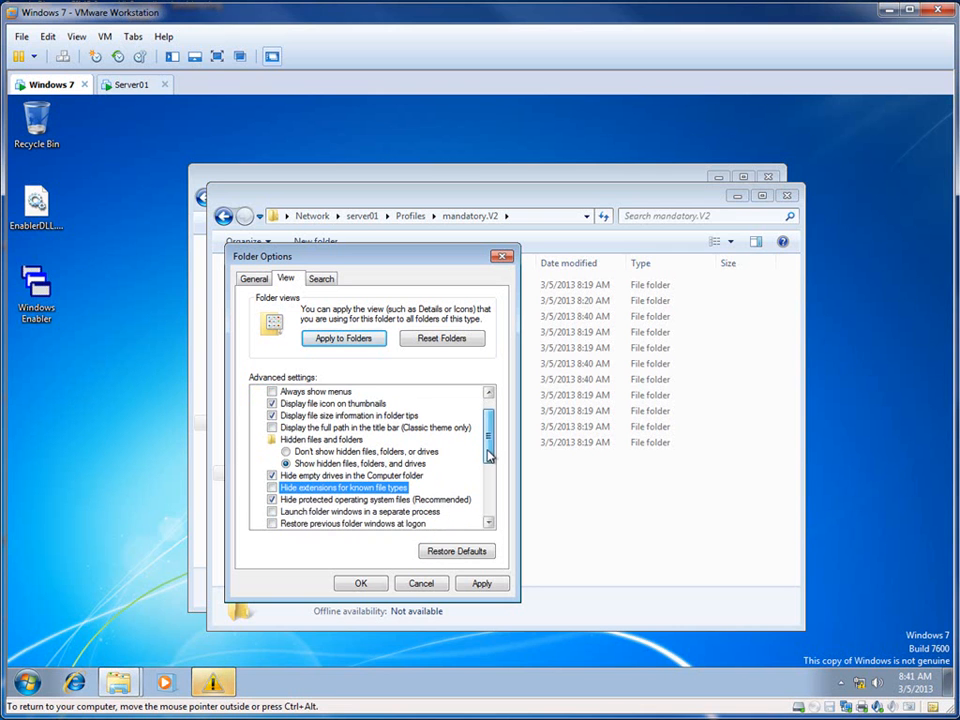
left_click(273, 500)
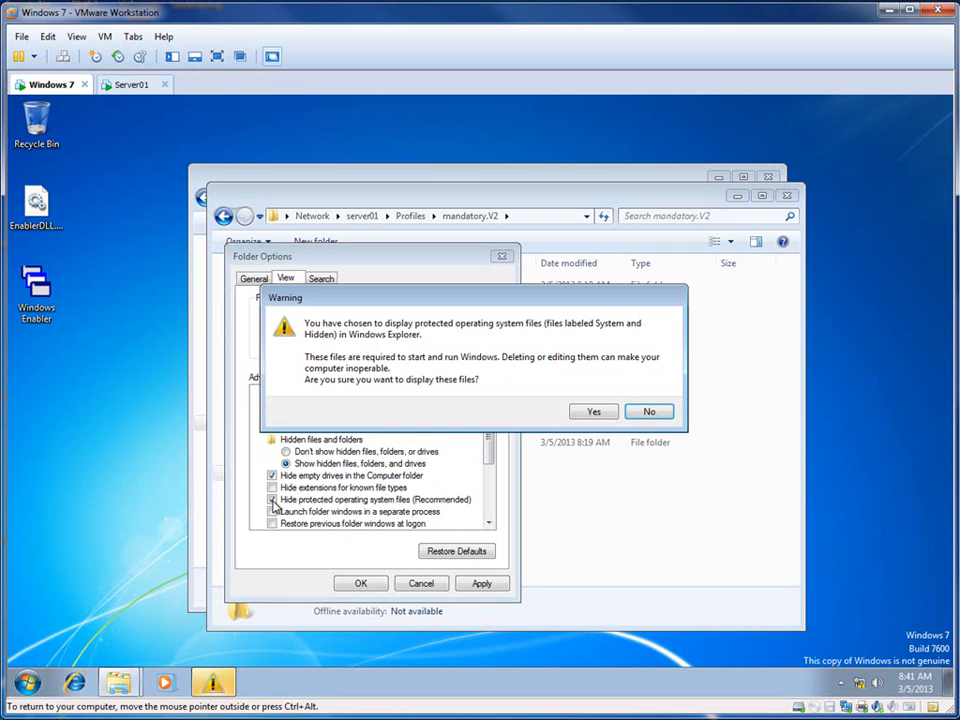
left_click(590, 413)
left_click(470, 585)
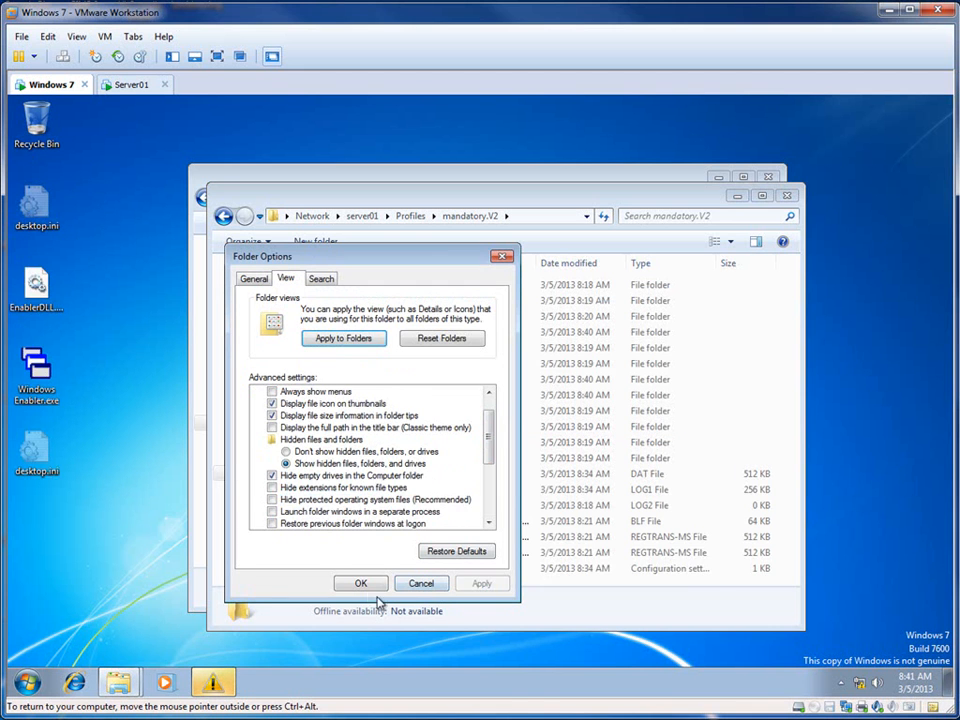
left_click(361, 583)
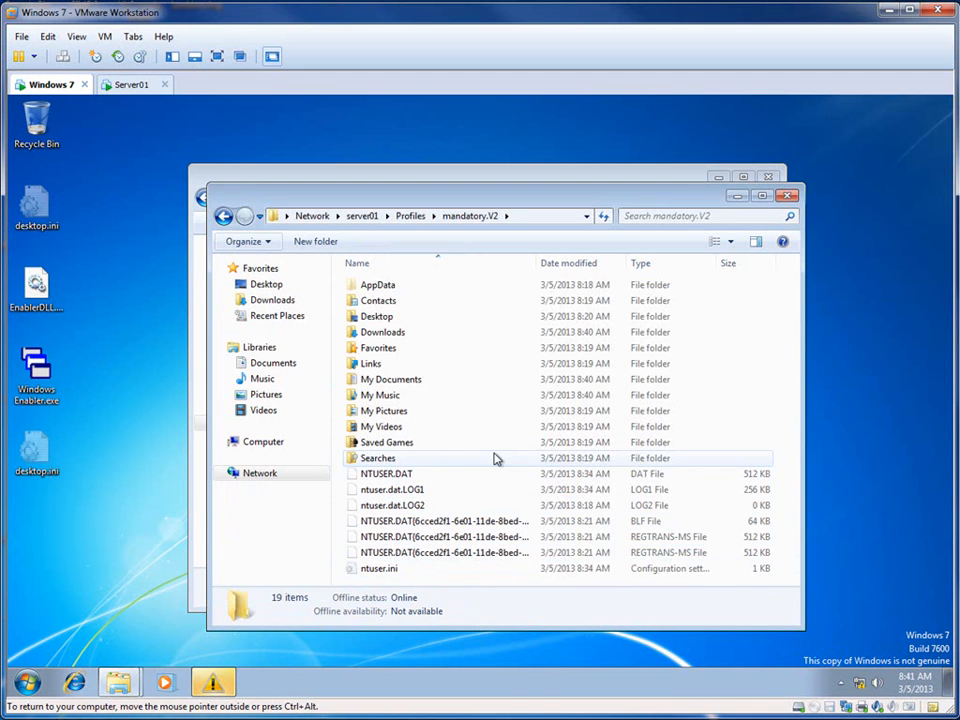
left_click(407, 476)
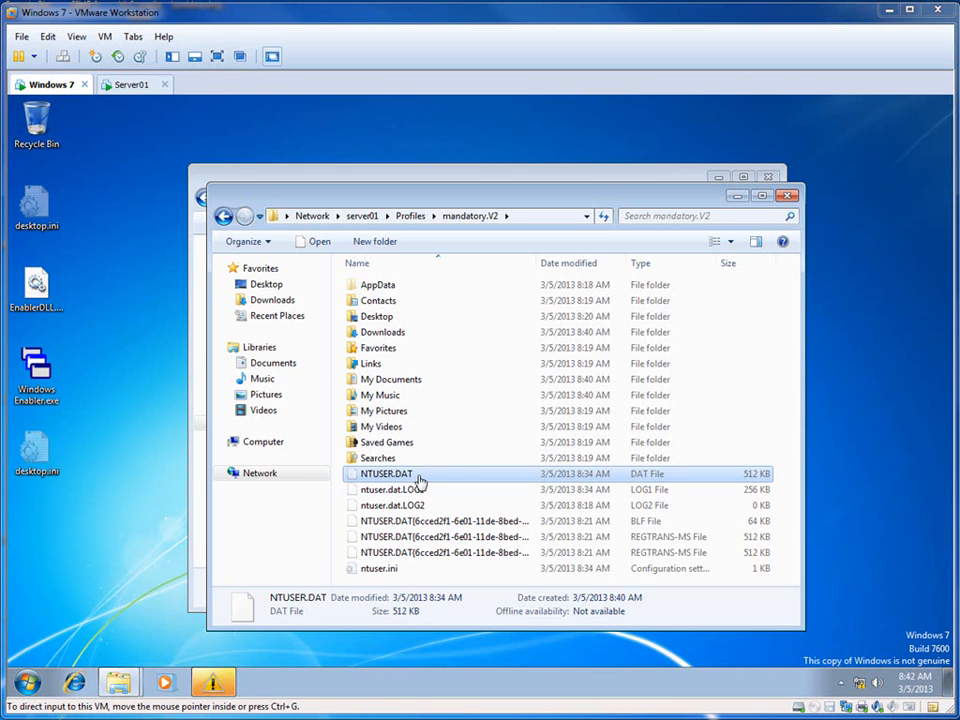
Step: Launch Registry Editor (regedit) on the Windows 7 client
left_click(30, 686)
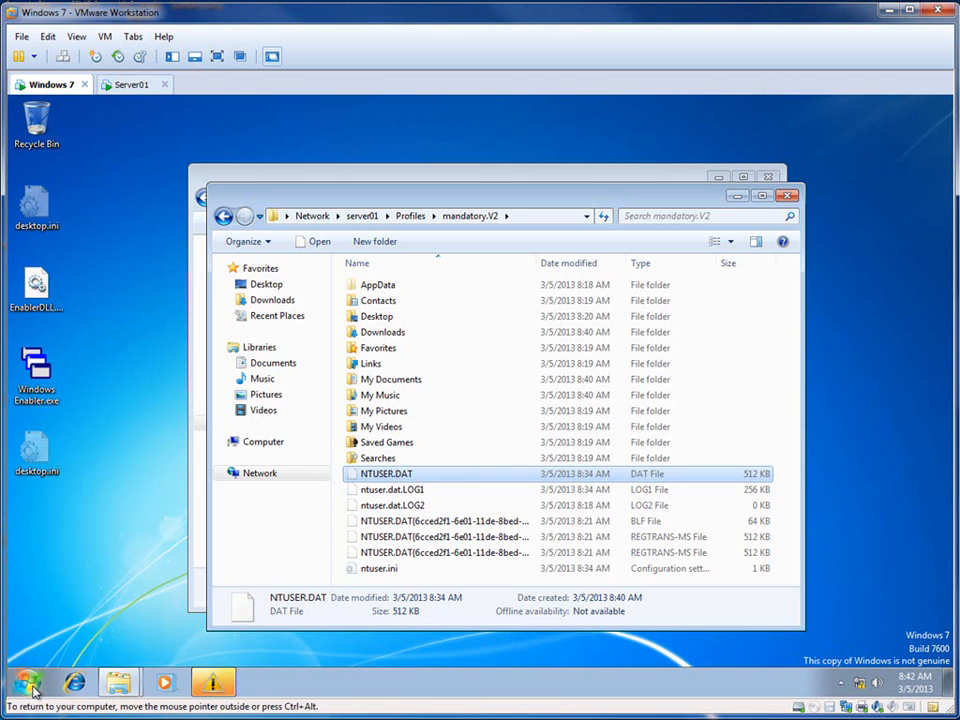
left_click(30, 686)
type("r")
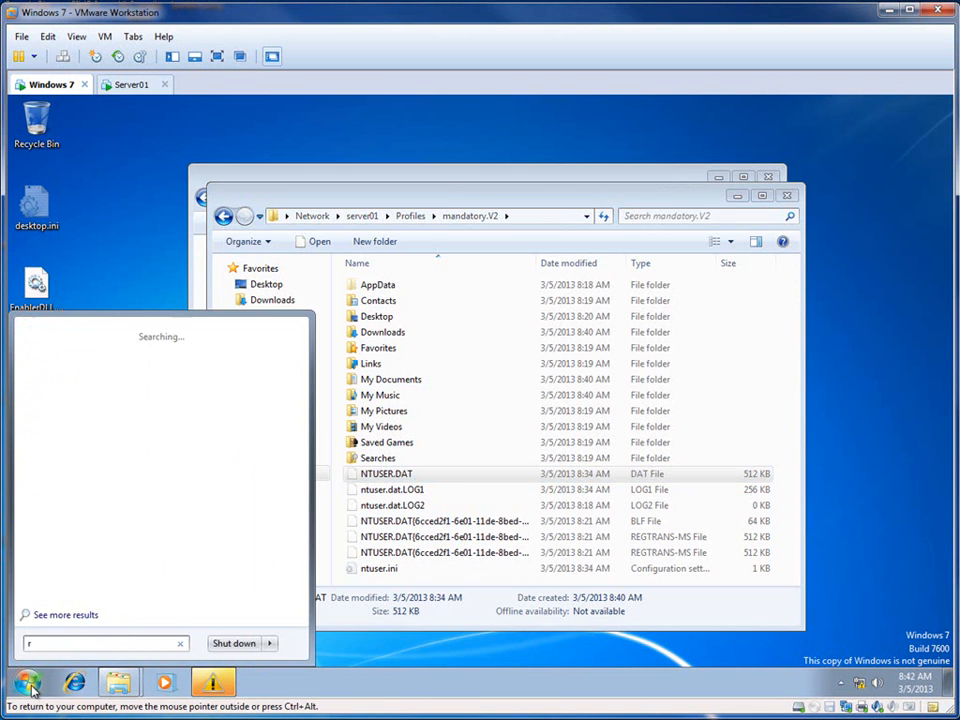
type("egedit")
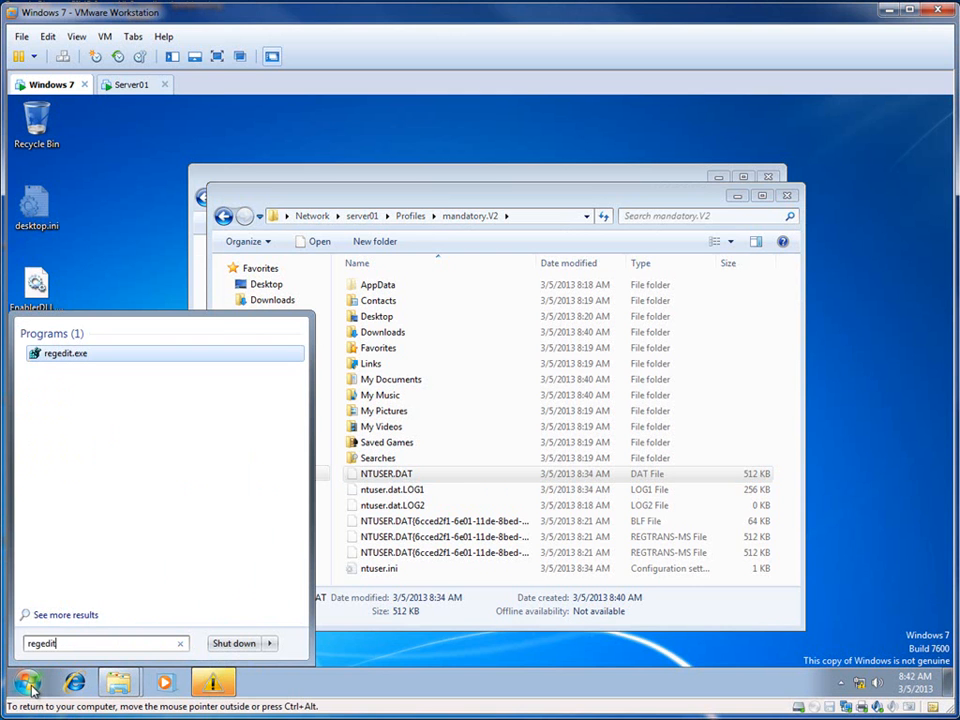
left_click(150, 354)
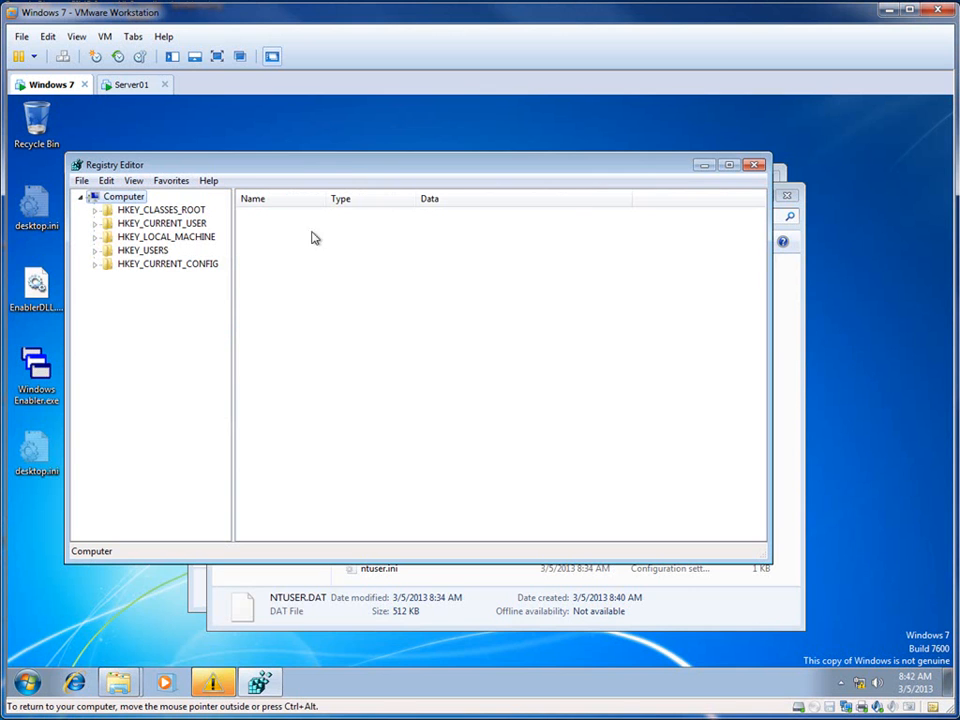
left_click(189, 242)
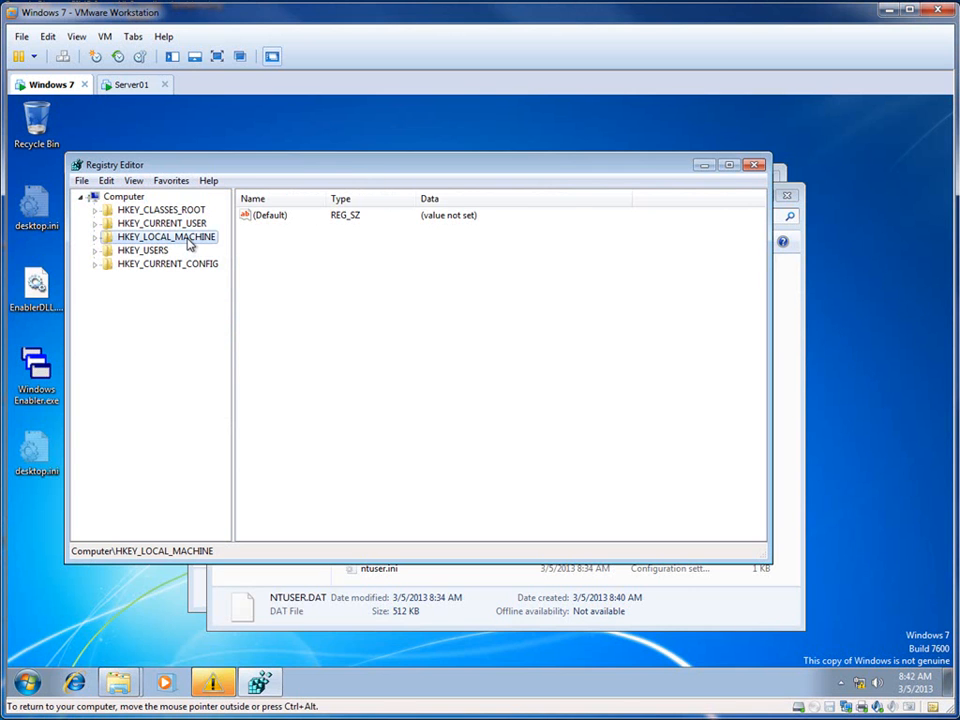
left_click(81, 181)
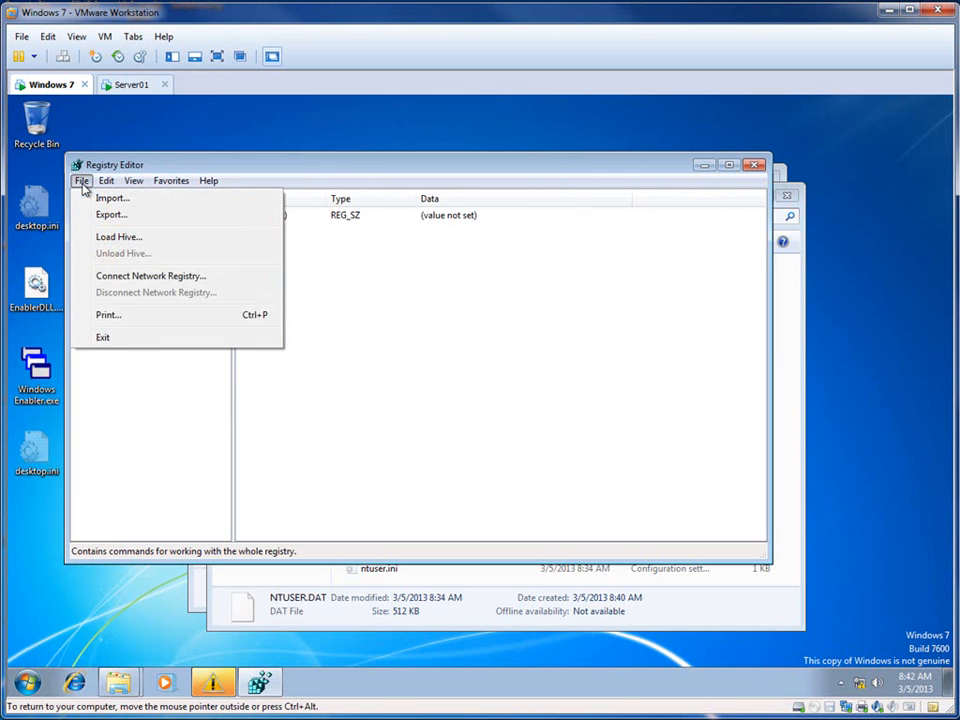
left_click(120, 238)
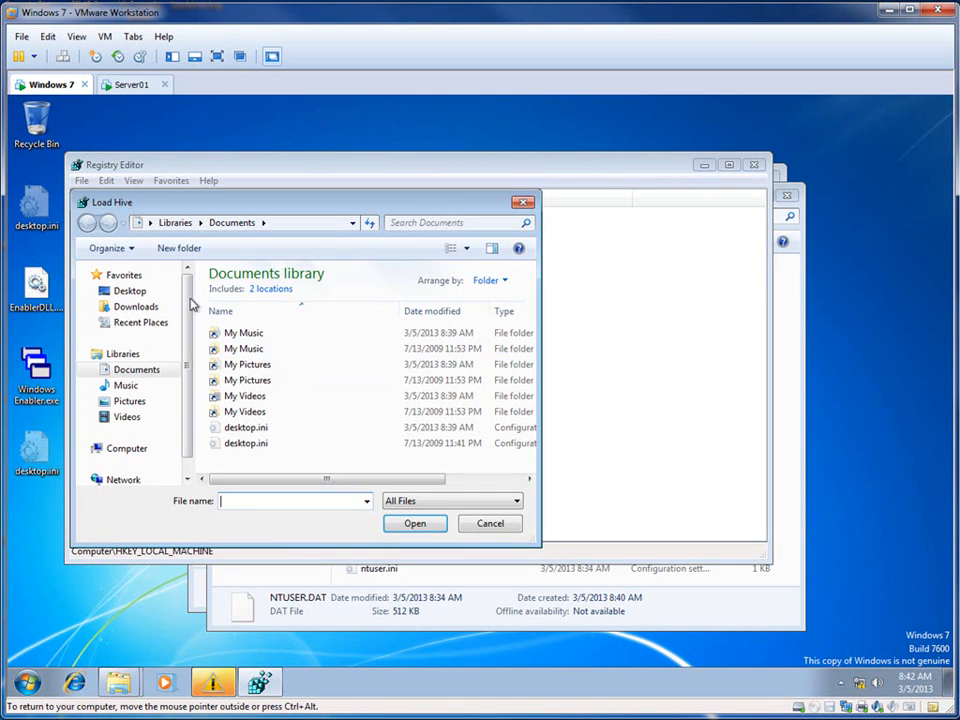
scroll(187, 390, "down", 1)
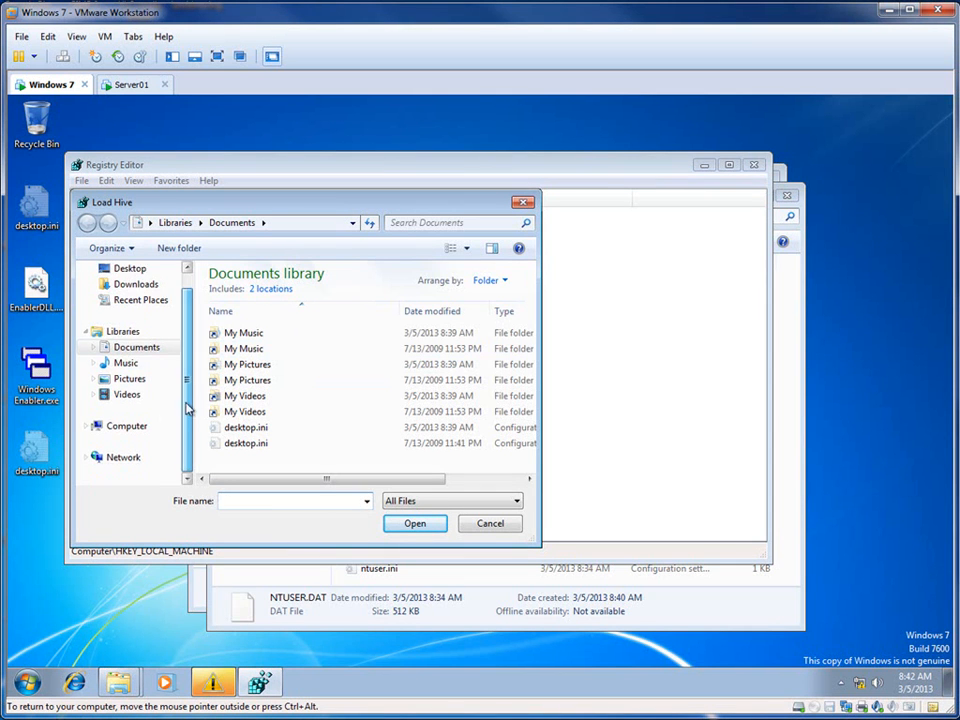
left_click(139, 430)
double_click(278, 312)
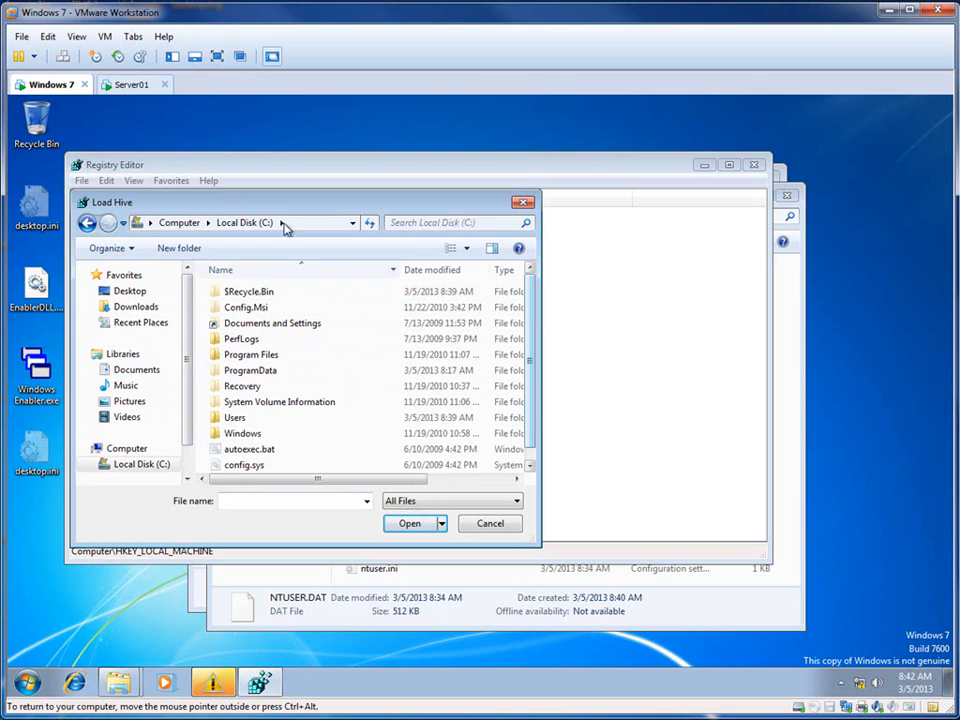
left_click(490, 524)
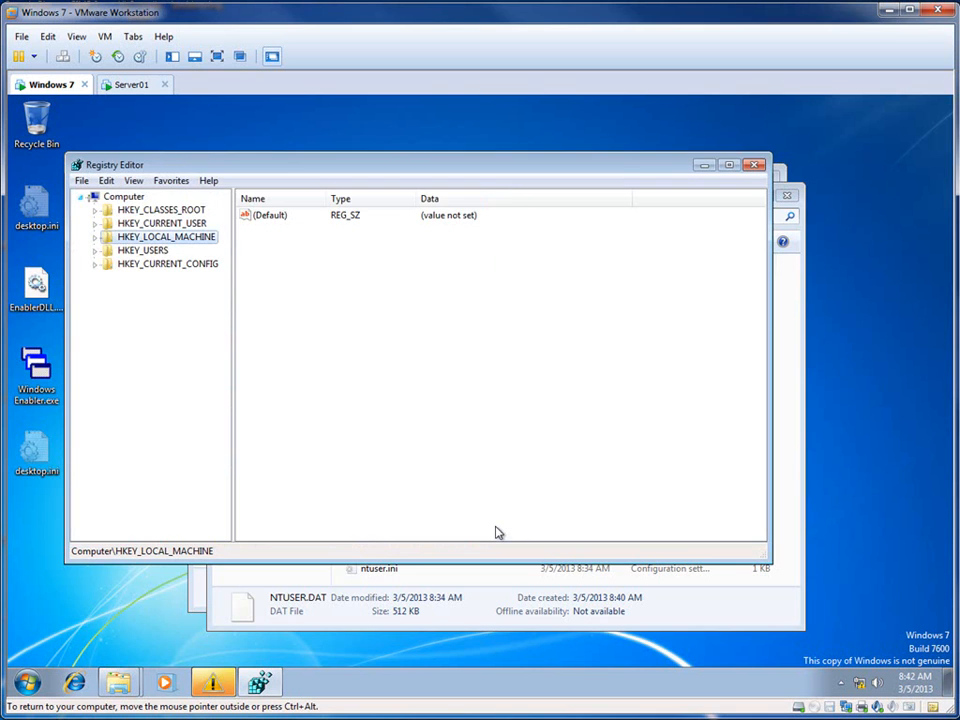
Step: Switch to the Server01 virtual machine and open the mandatory.V2 folder in C:\Profiles
left_click(131, 85)
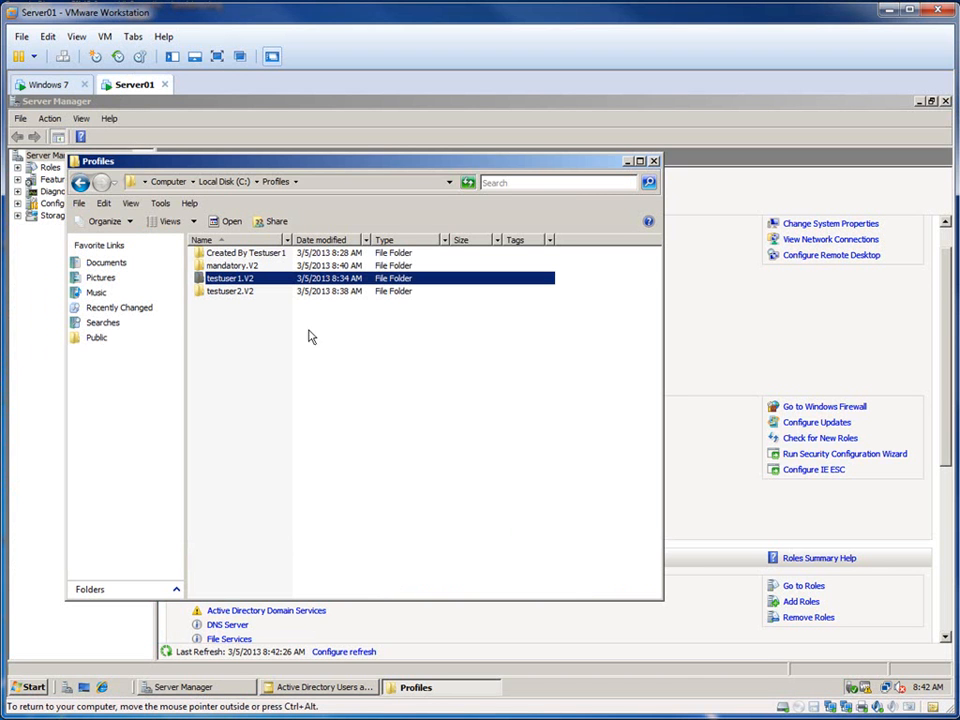
left_click(33, 687)
type("reg")
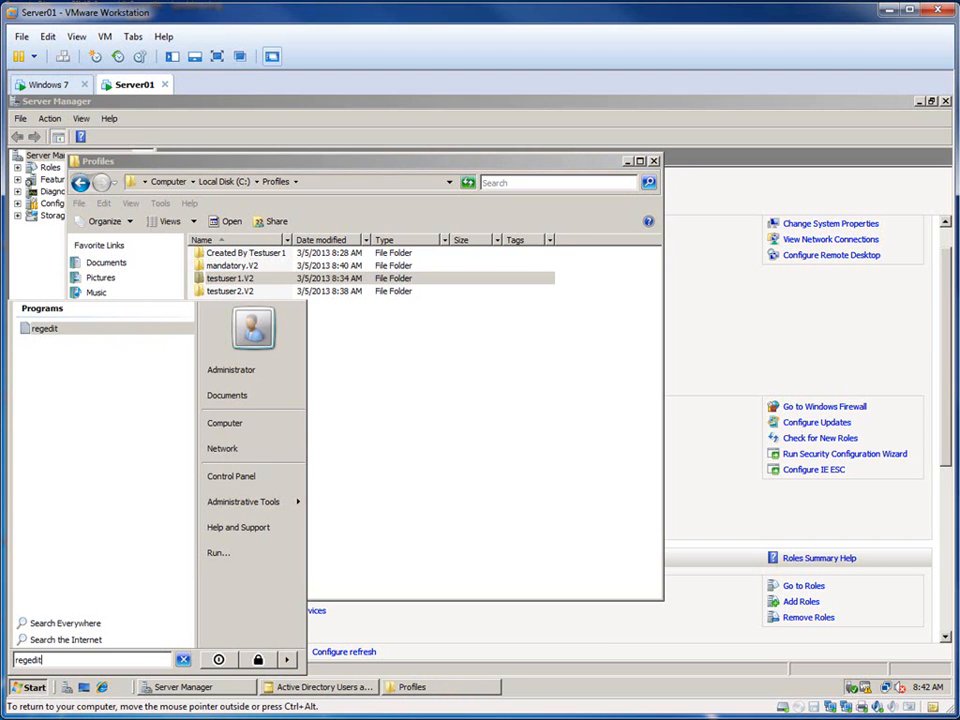
double_click(228, 265)
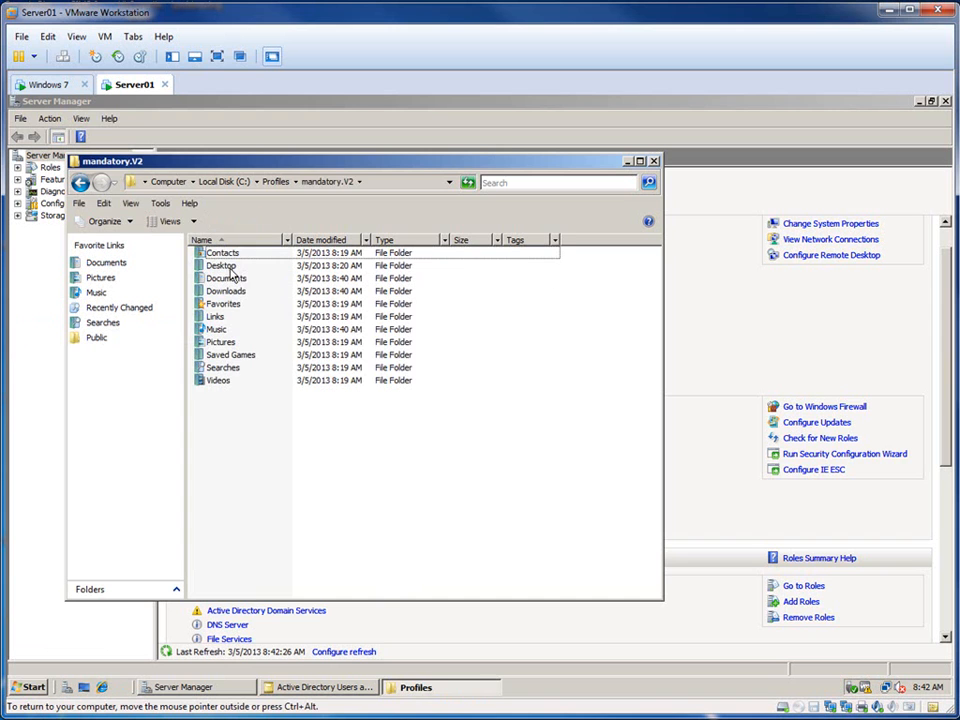
Step: Set Server01's folder options to show hidden files and folders, known file extensions, and protected operating system files
left_click(79, 203)
mouse_move(104, 203)
mouse_move(155, 211)
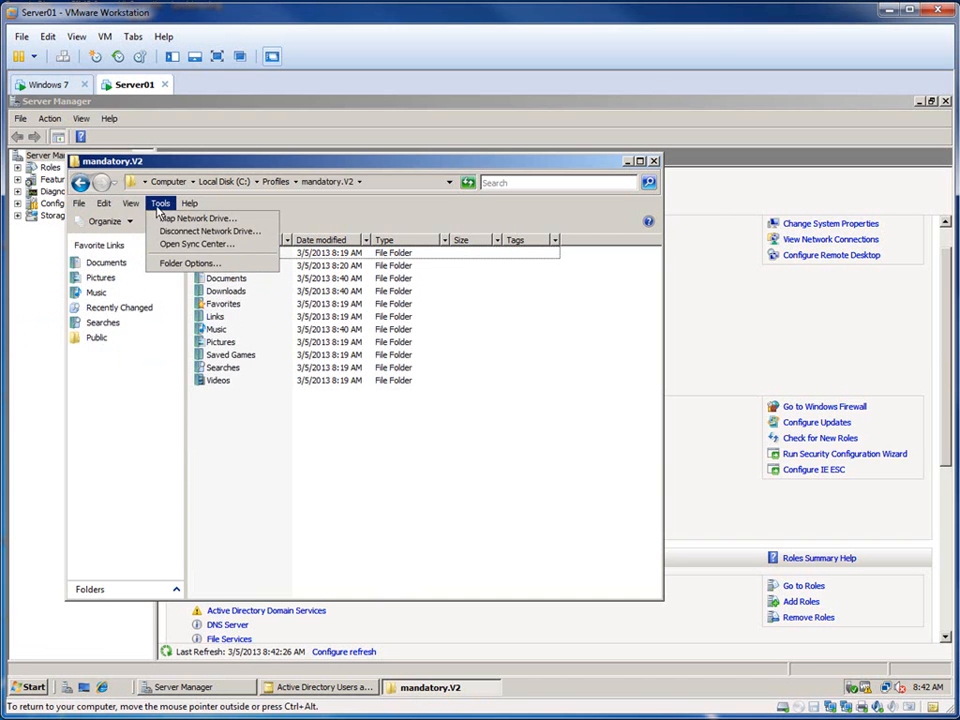
left_click(189, 263)
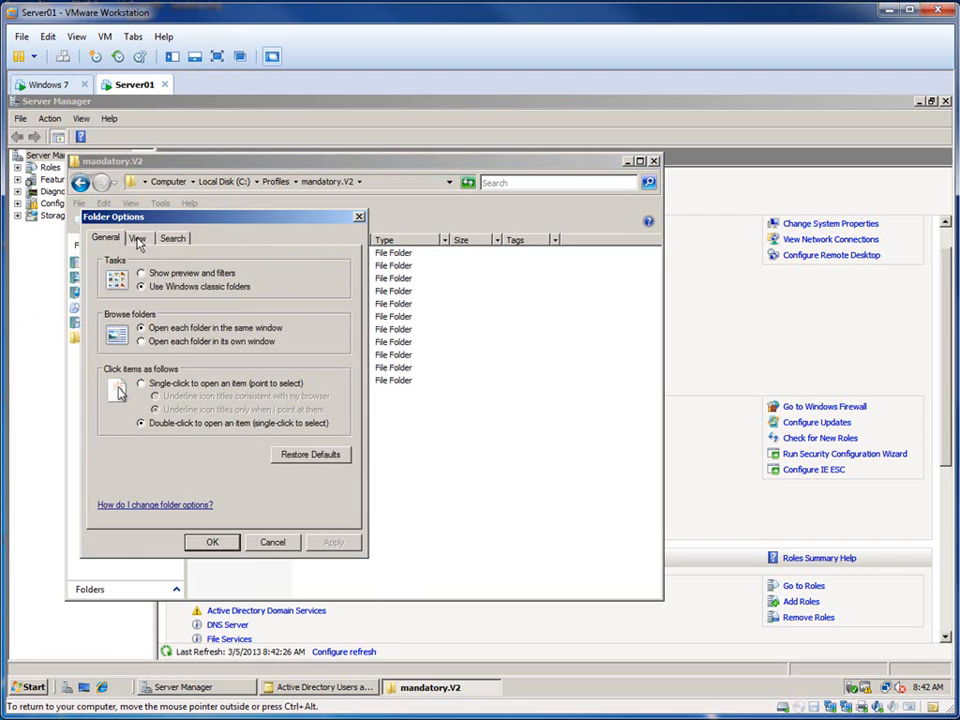
left_click(137, 238)
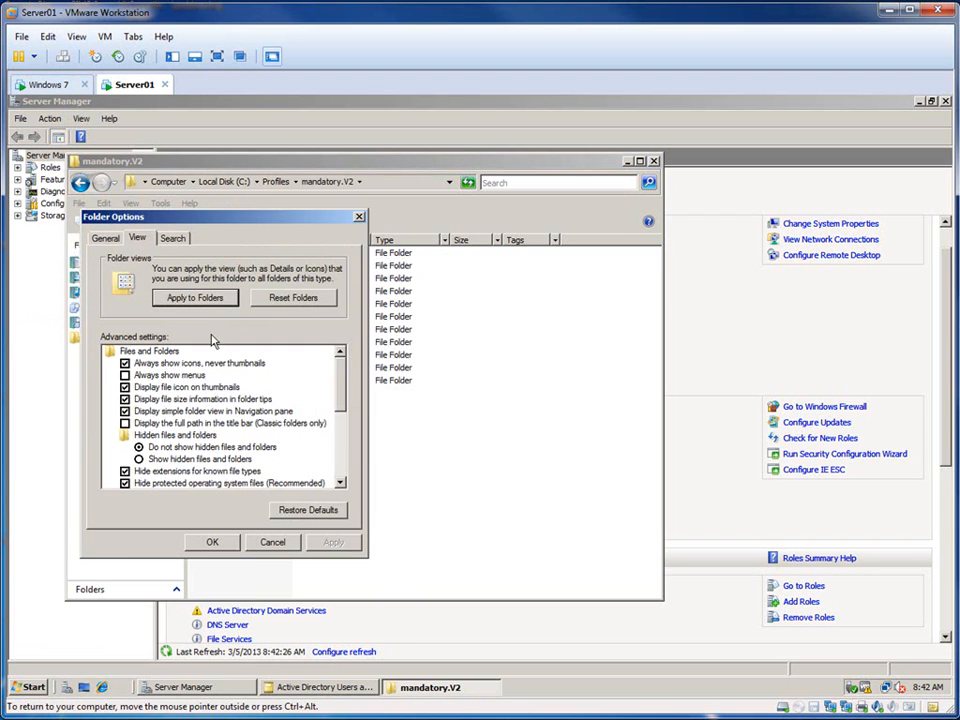
left_click(139, 459)
scroll(194, 465, "down", 1)
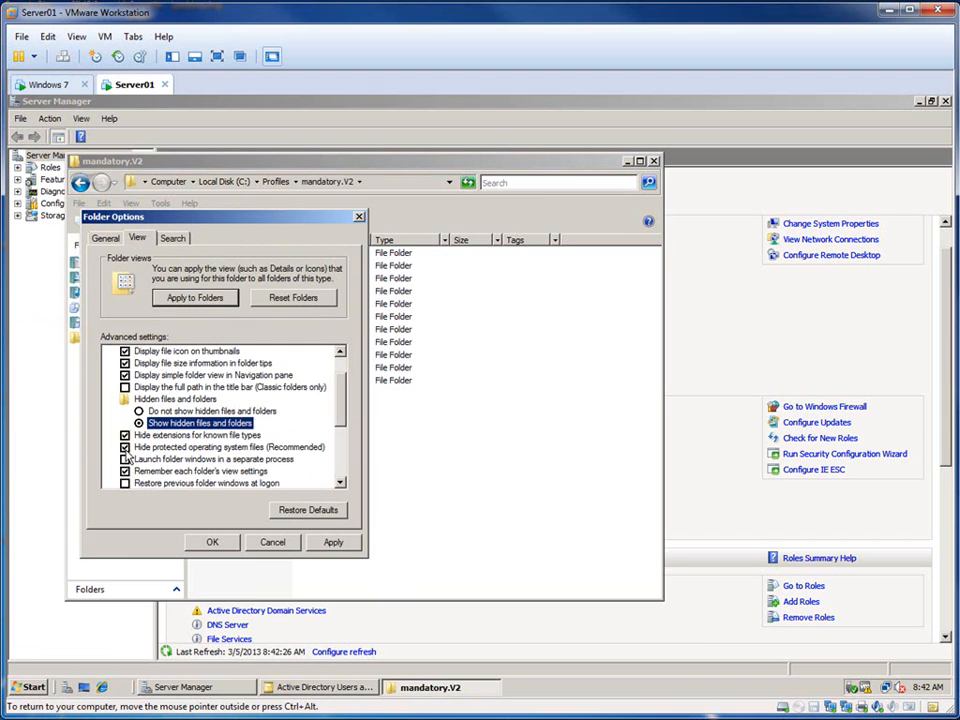
left_click(125, 448)
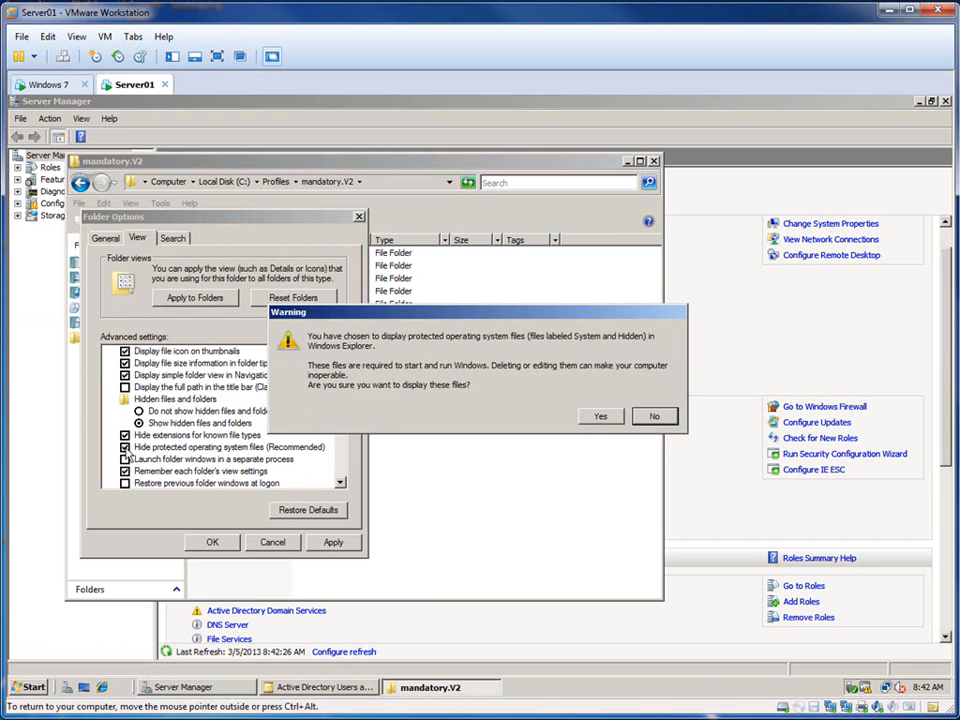
left_click(600, 416)
left_click(125, 435)
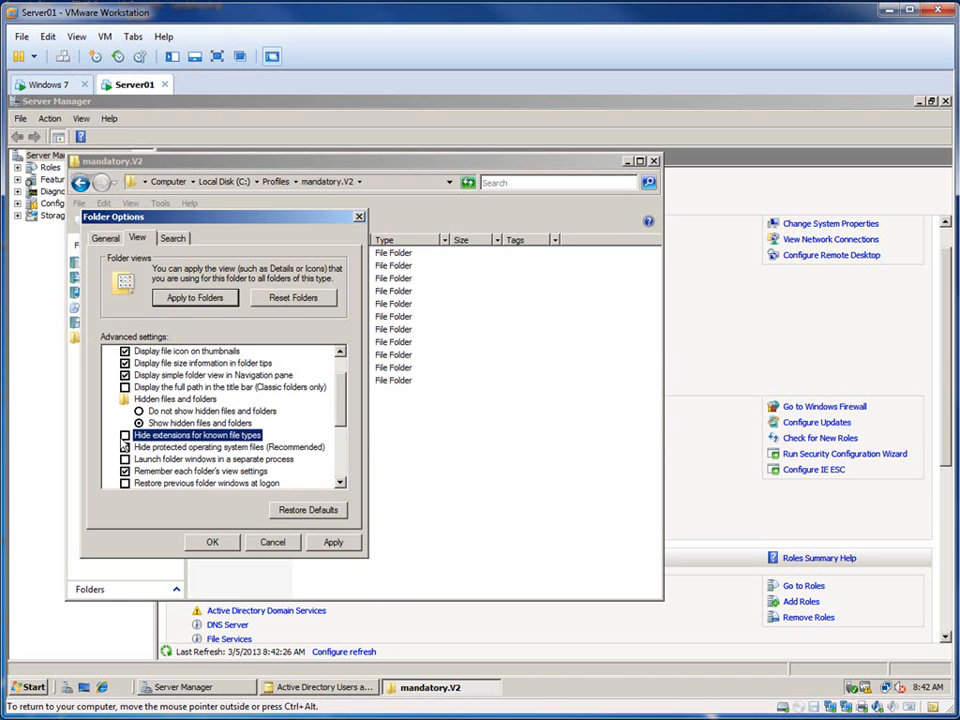
left_click(333, 542)
left_click(212, 542)
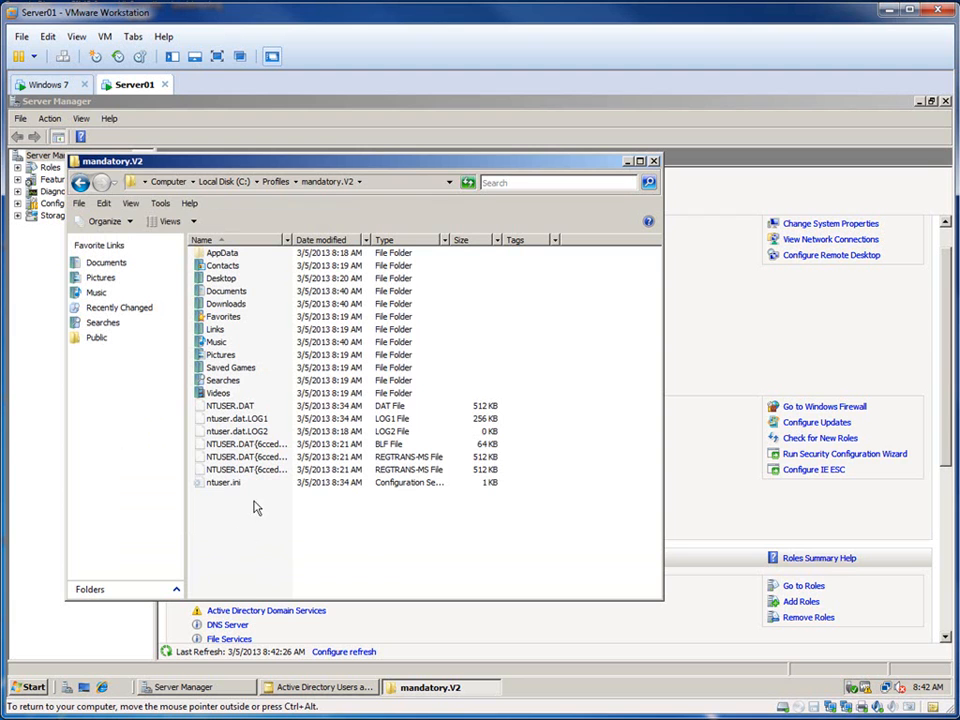
Step: Launch Registry Editor (regedit) on Server01
left_click(255, 408)
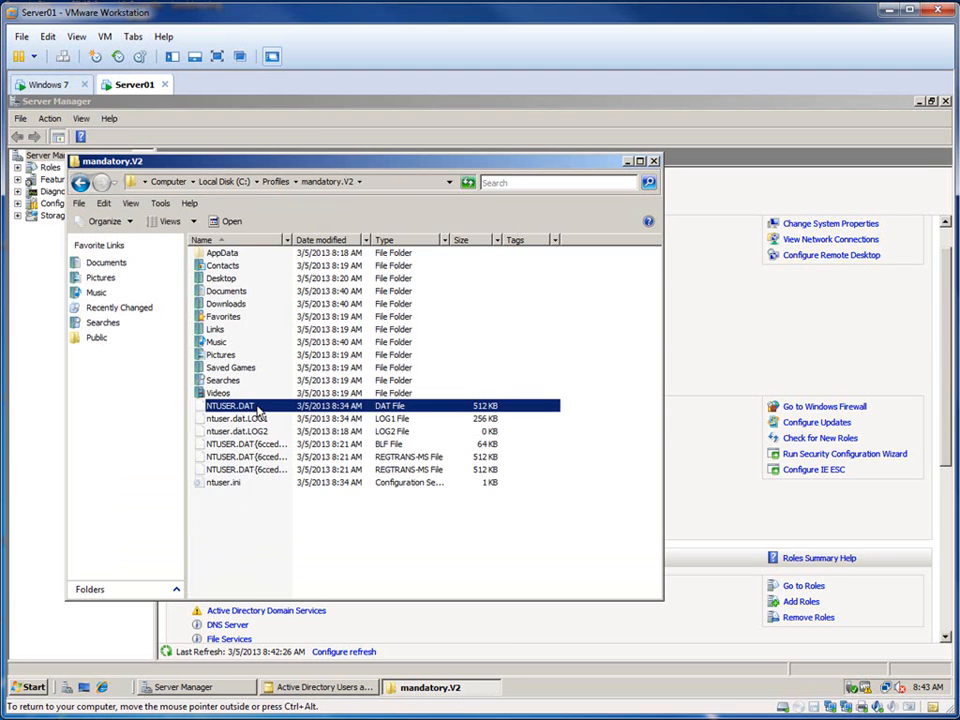
left_click(35, 687)
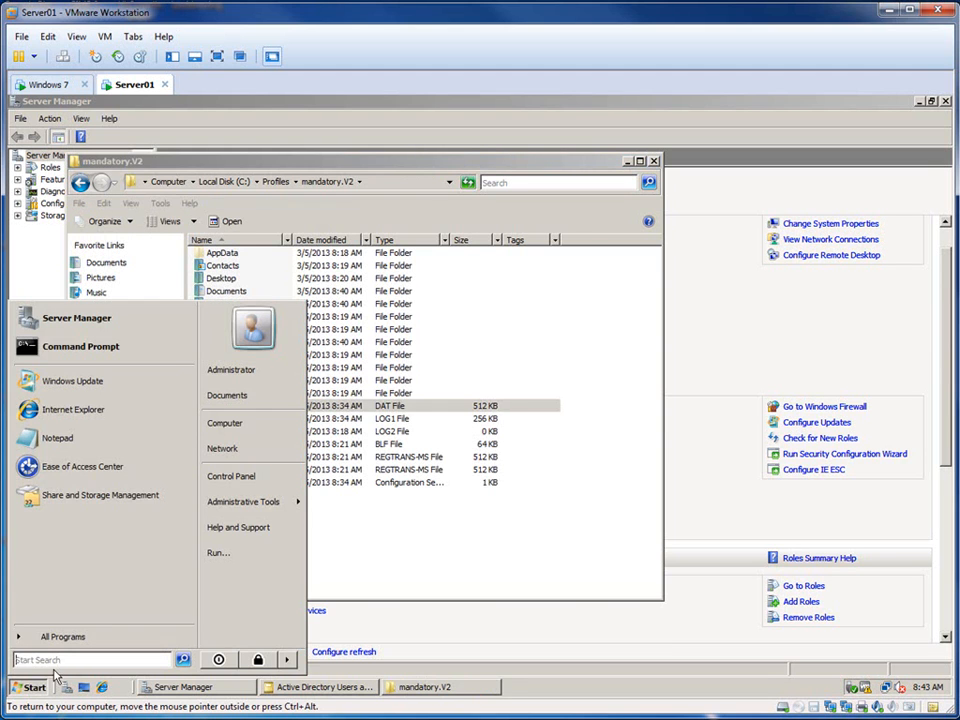
type("rege")
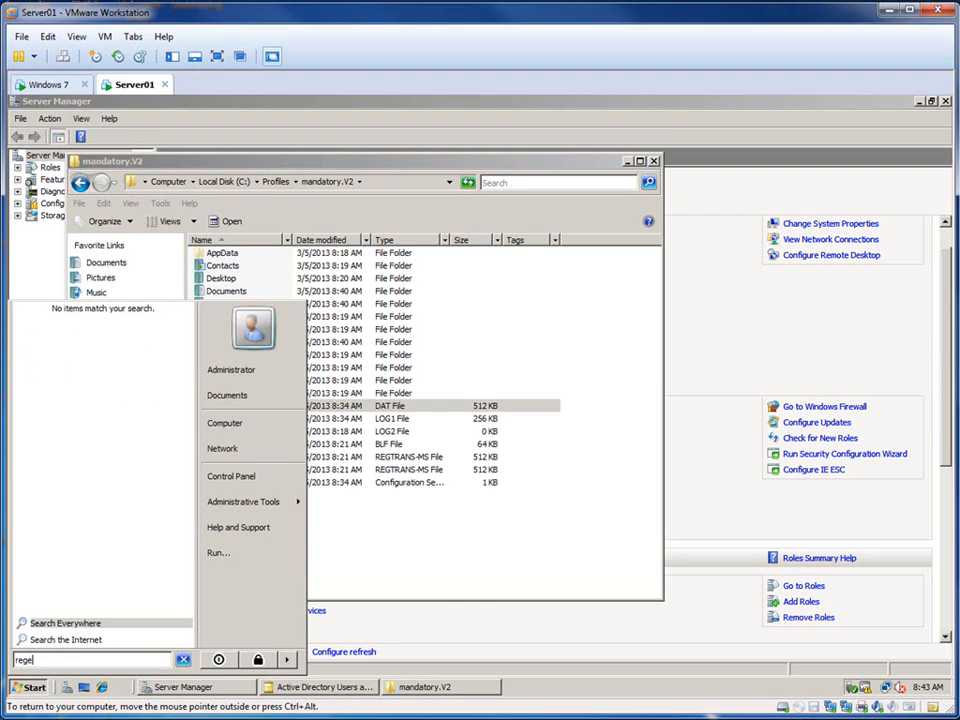
type("dit")
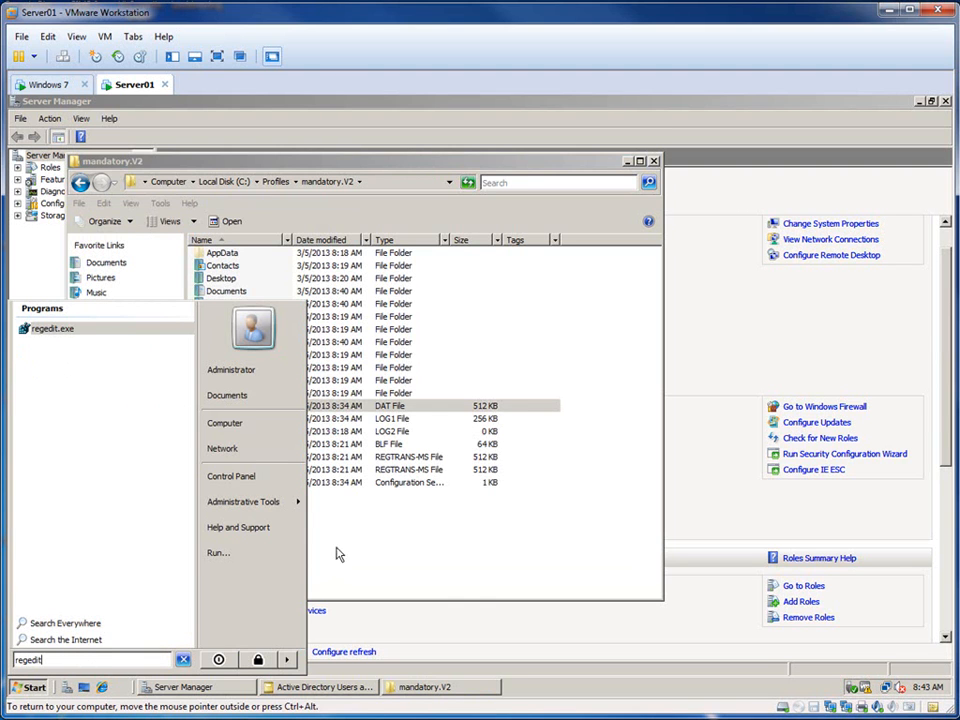
left_click(55, 330)
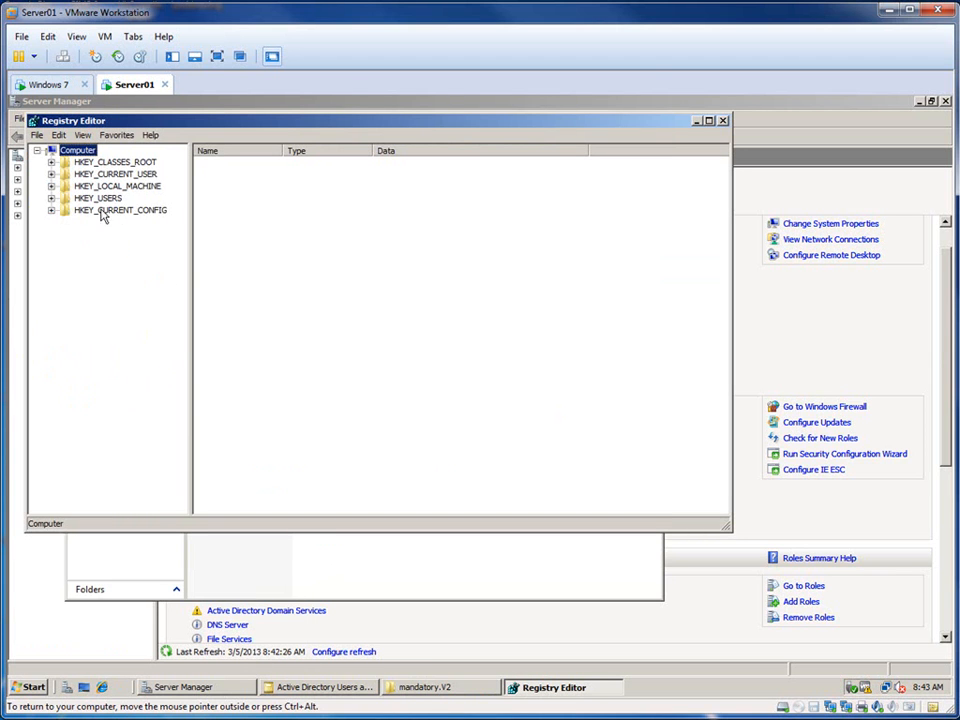
Step: Load the hive NTUSER.DAT from C:\Profiles\mandatory.V2 under HKEY_LOCAL_MACHINE with the key name mandatory
left_click(125, 187)
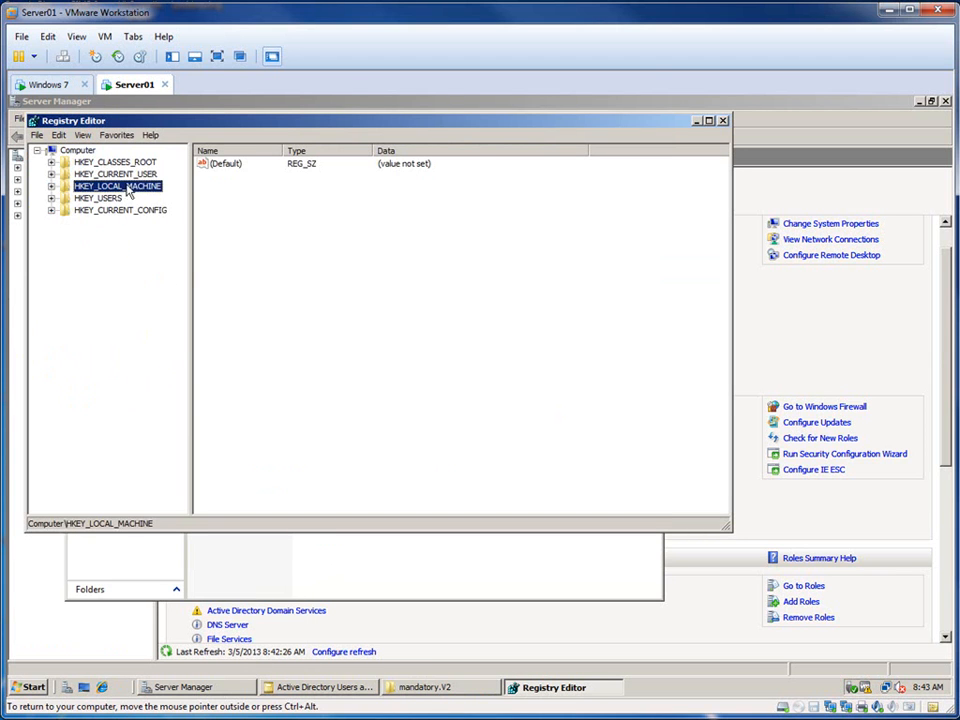
left_click(36, 135)
left_click(80, 186)
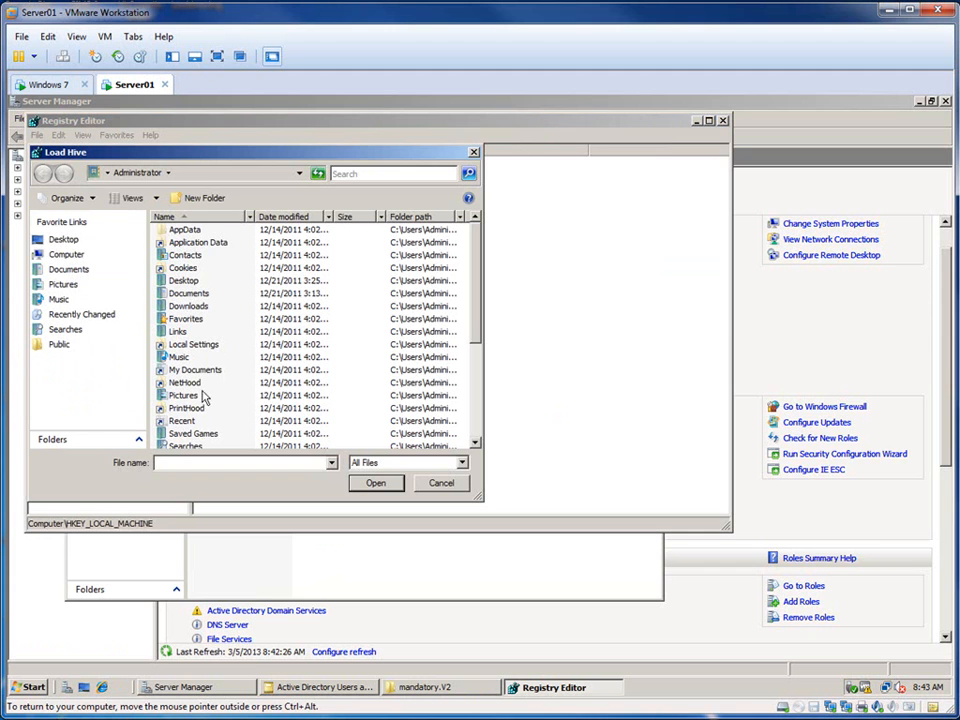
left_click(90, 257)
double_click(165, 250)
double_click(178, 280)
double_click(205, 245)
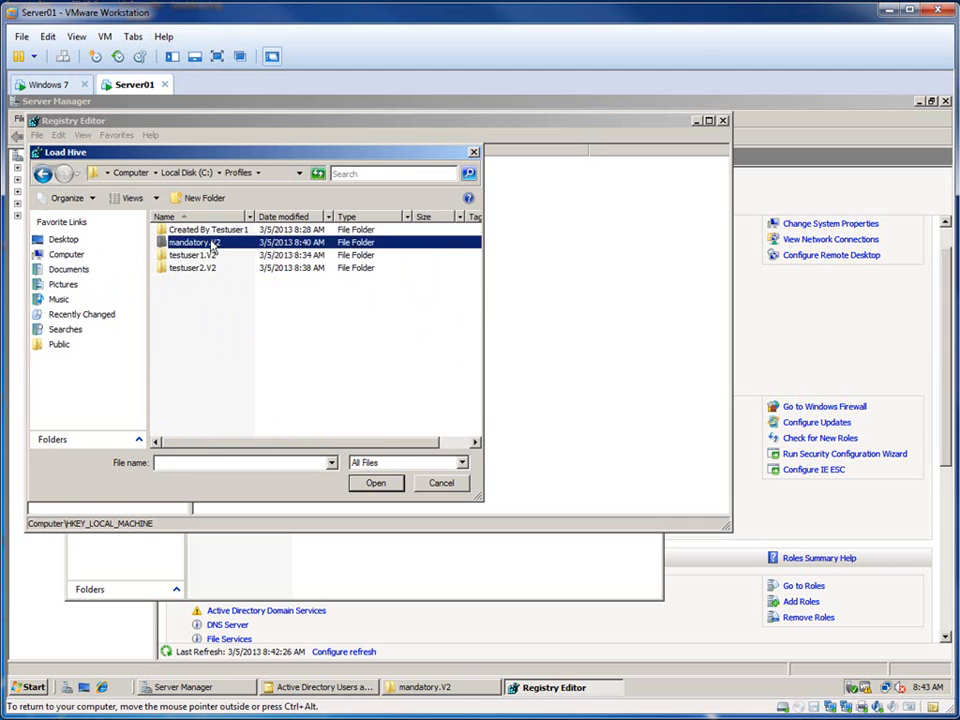
left_click(190, 383)
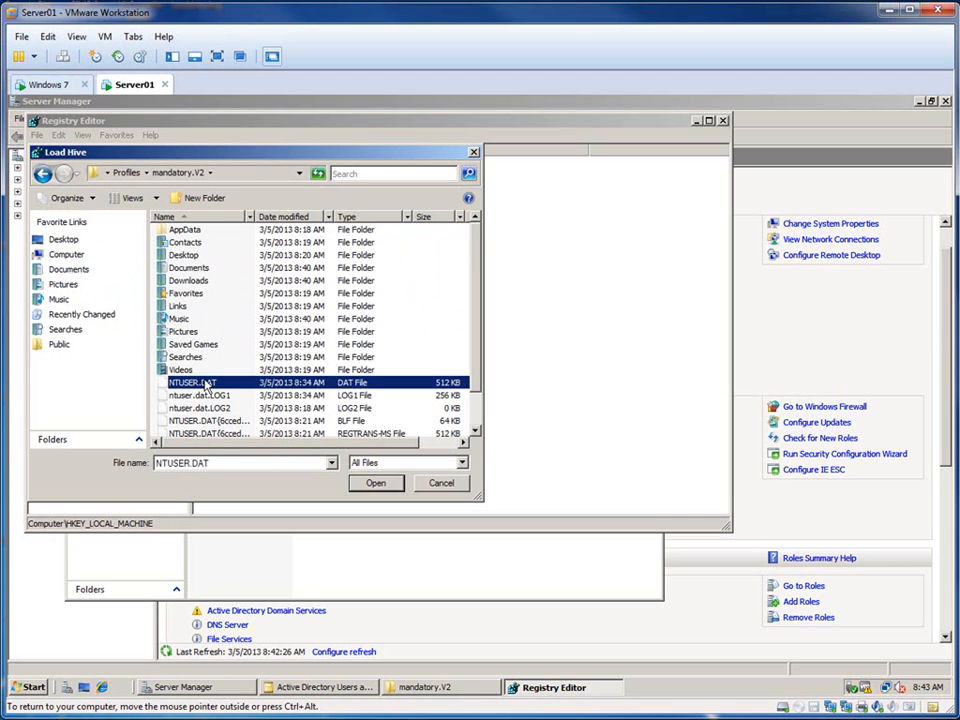
left_click(375, 483)
type("mad")
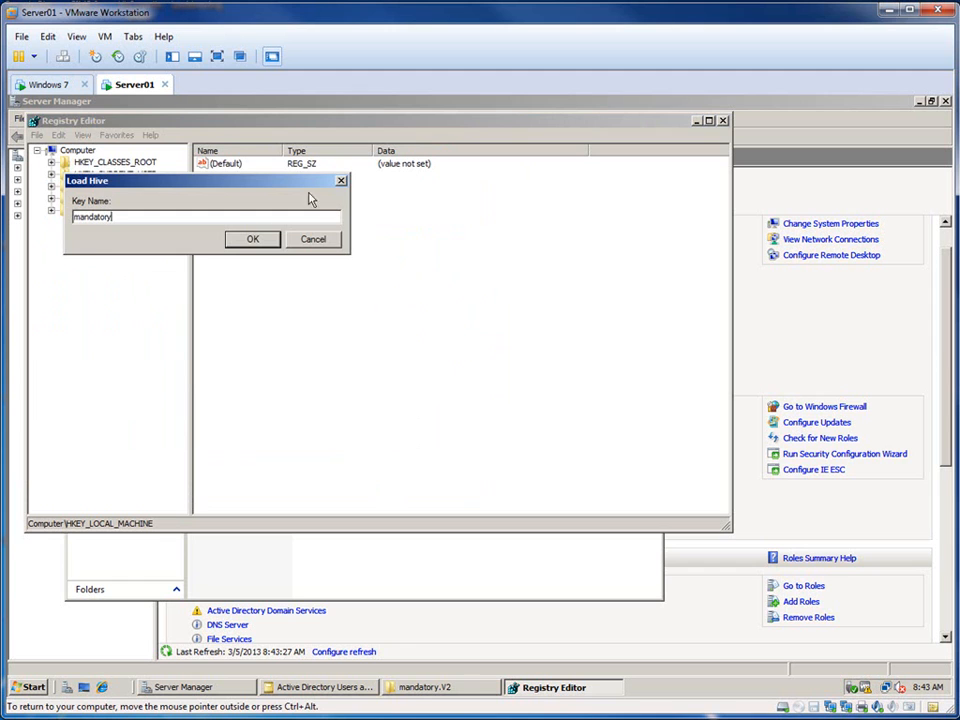
left_click(258, 240)
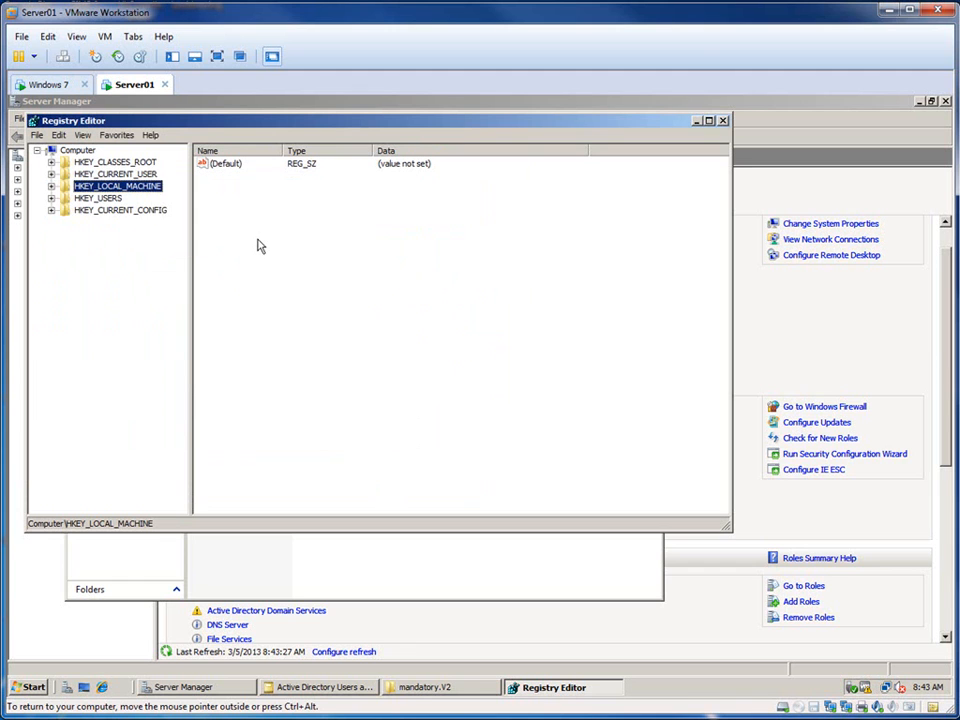
Step: Open the permissions of the mandatory key under HKEY_LOCAL_MACHINE and remove the testuser1 account
left_click(51, 191)
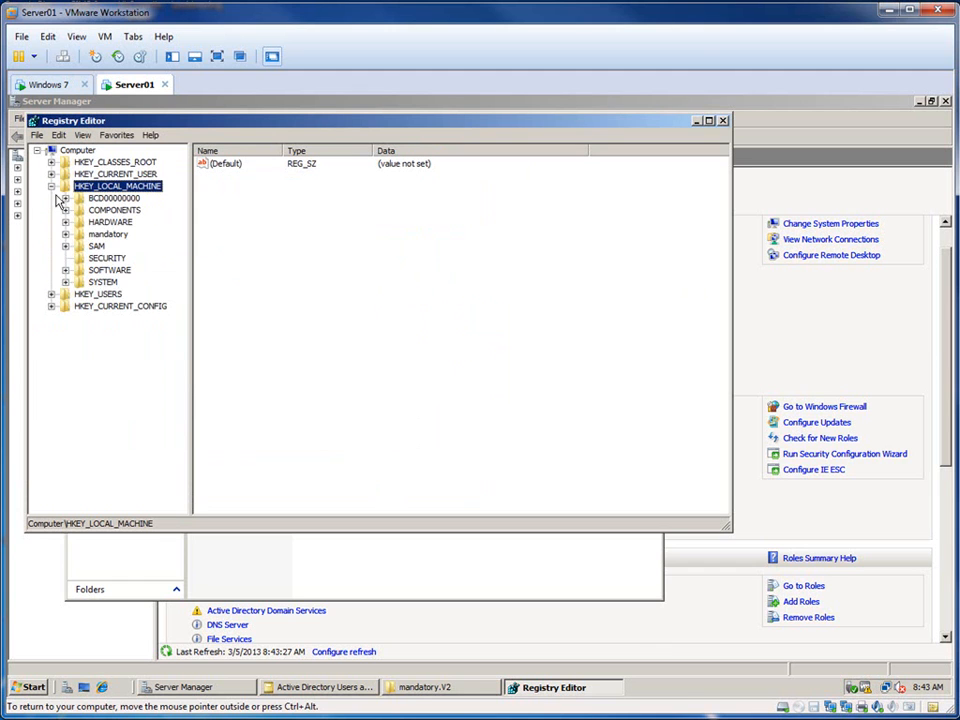
left_click(121, 238)
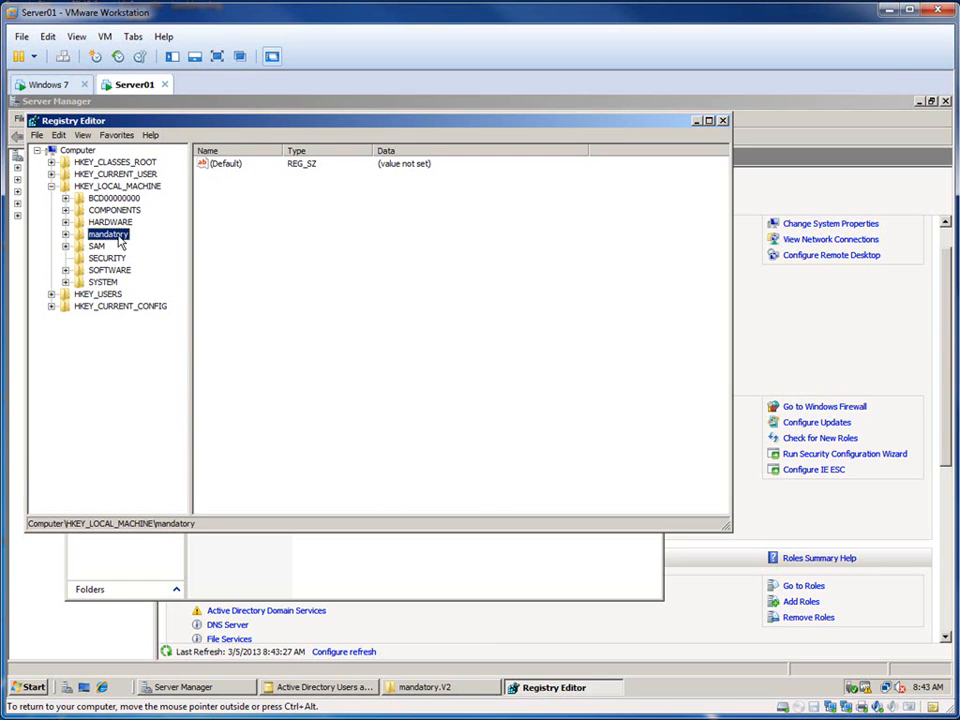
right_click(119, 240)
left_click(152, 333)
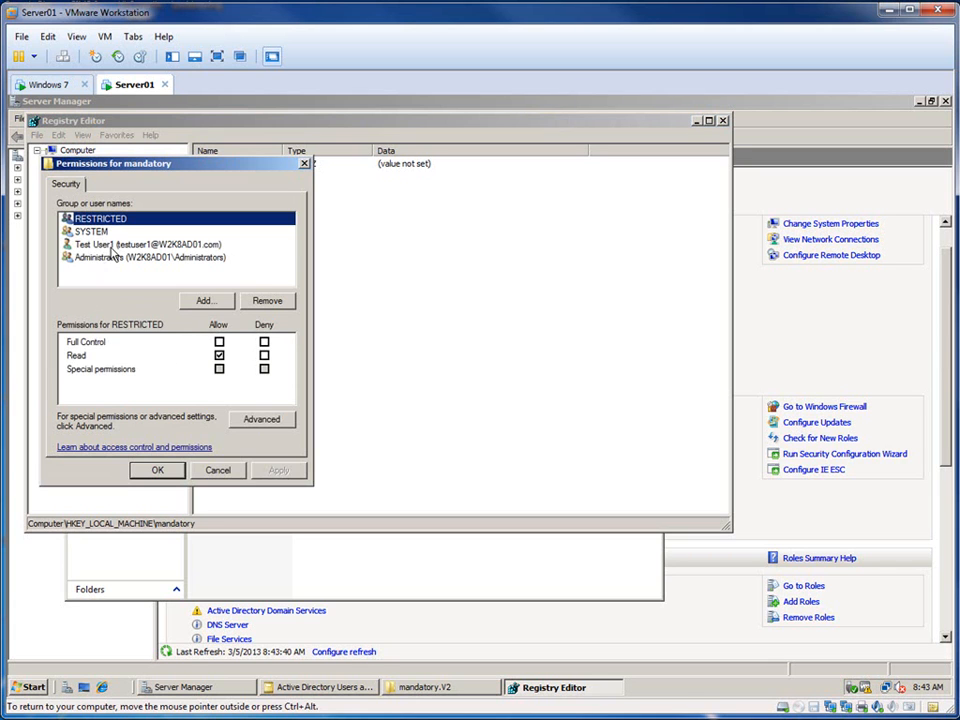
left_click(185, 245)
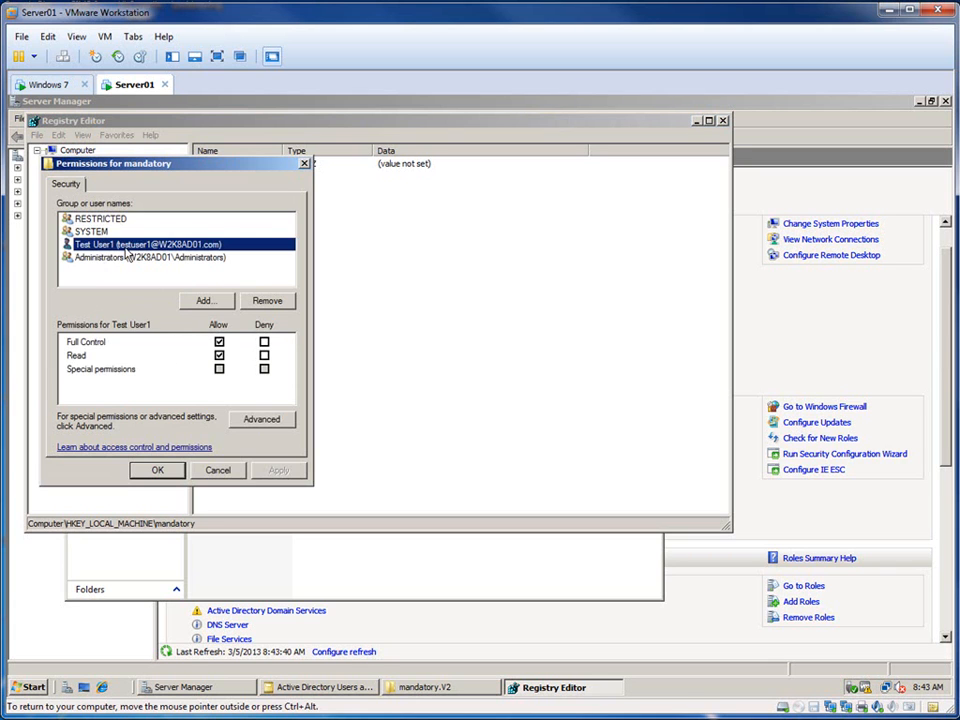
left_click(163, 258)
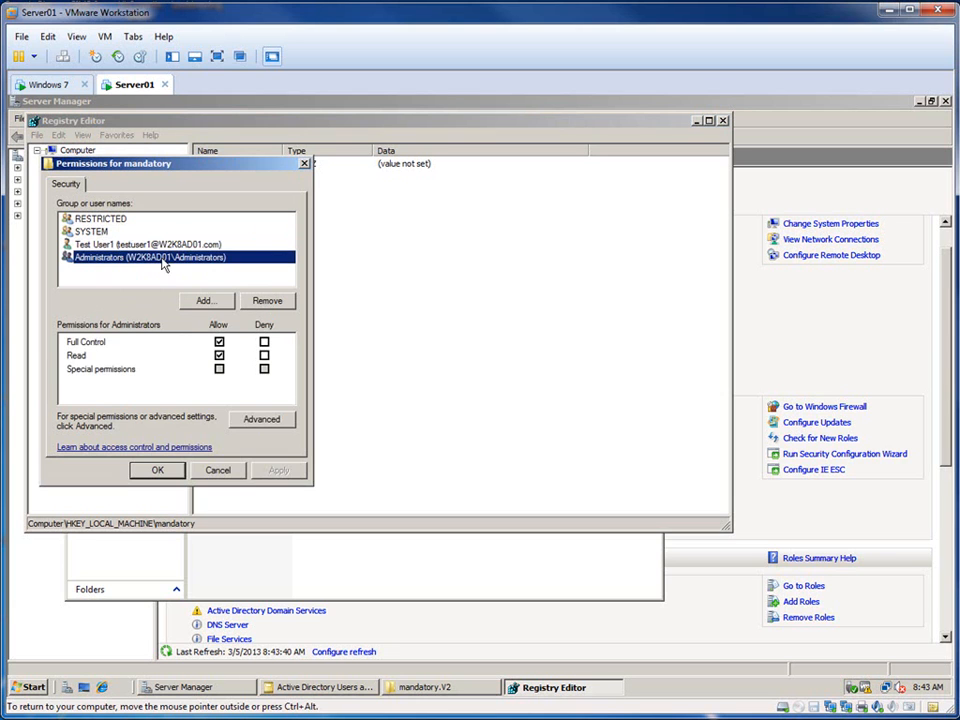
key("Up")
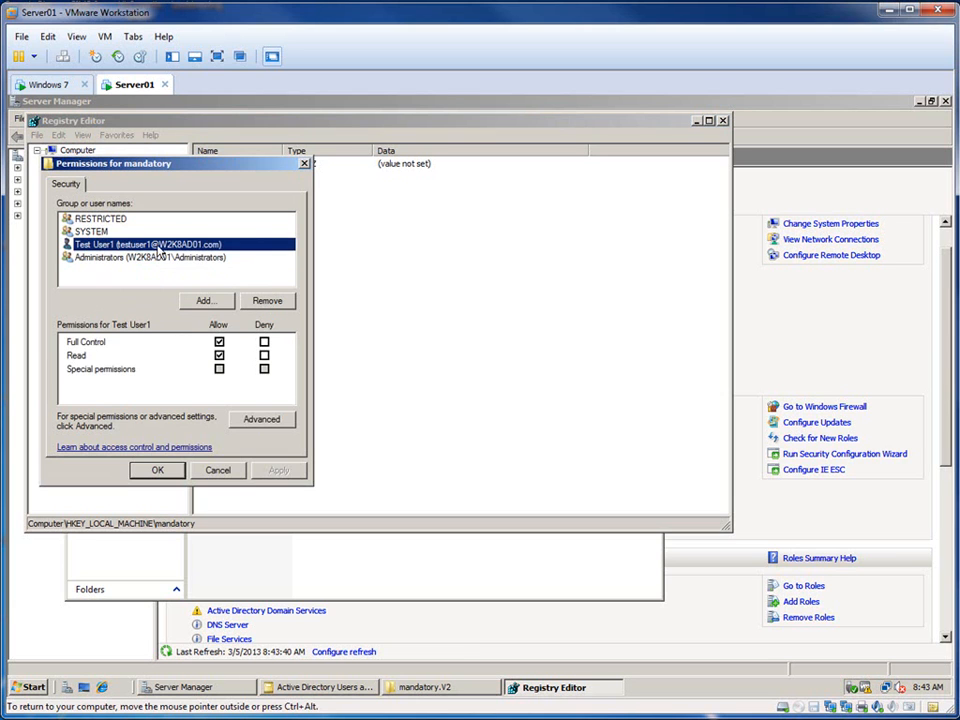
left_click(267, 301)
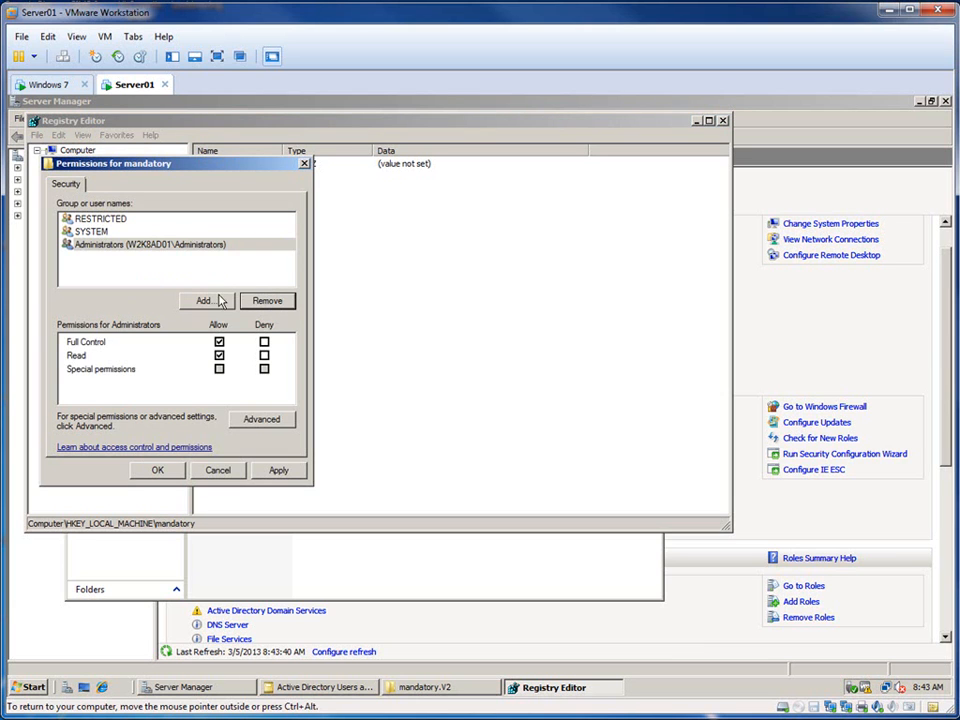
Step: Add the TestGroupG group to the mandatory key's permissions with Full Control allowed, and apply the change
left_click(199, 299)
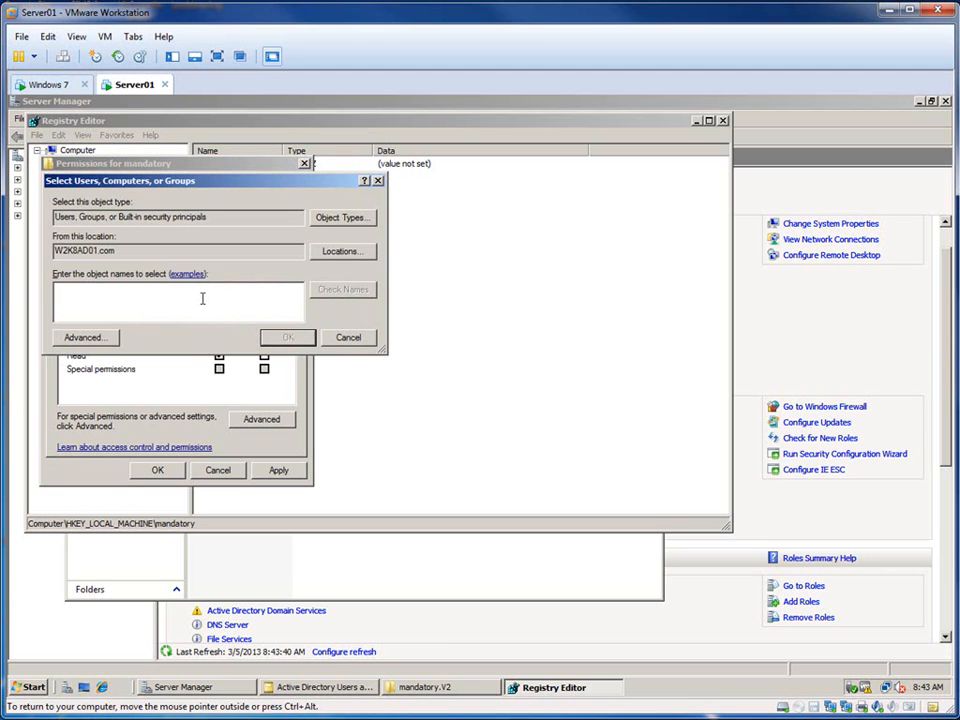
type("test")
left_click(355, 291)
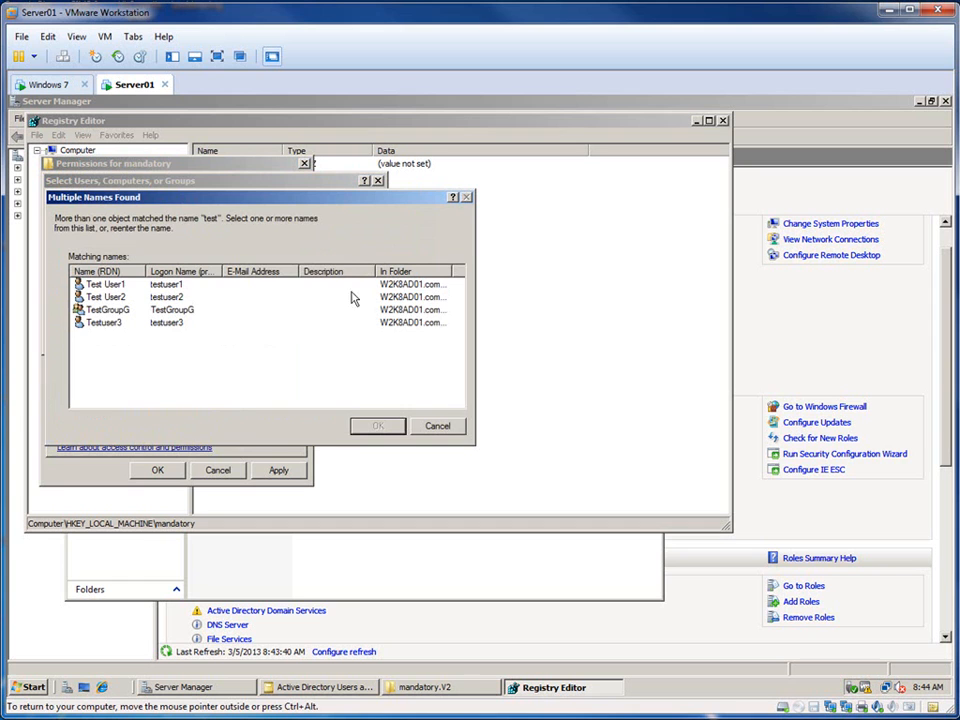
left_click(125, 310)
left_click(378, 426)
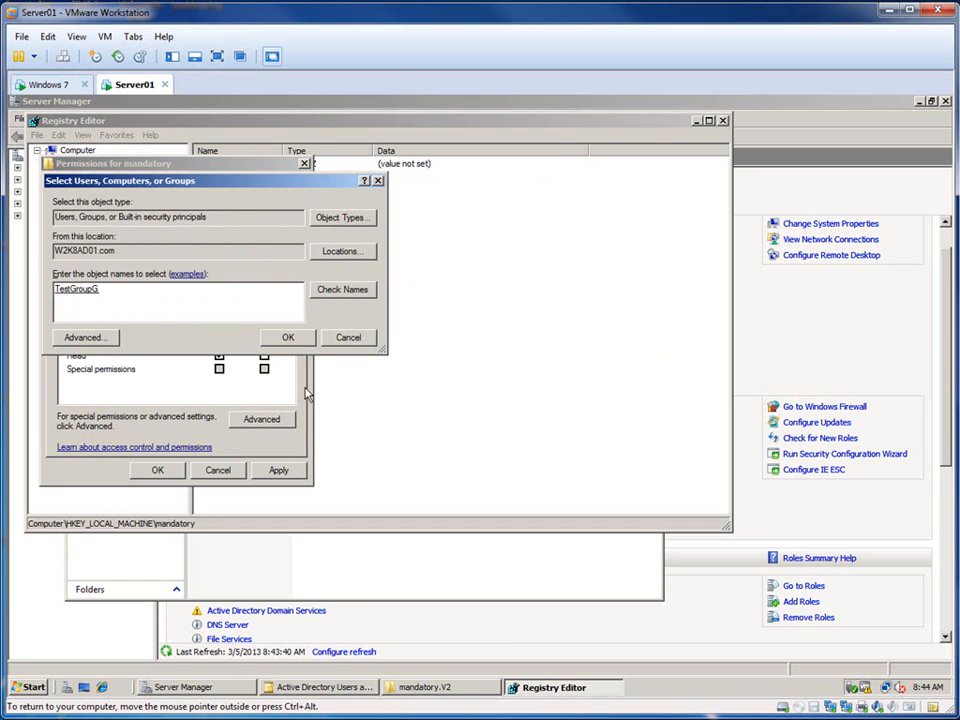
left_click(288, 338)
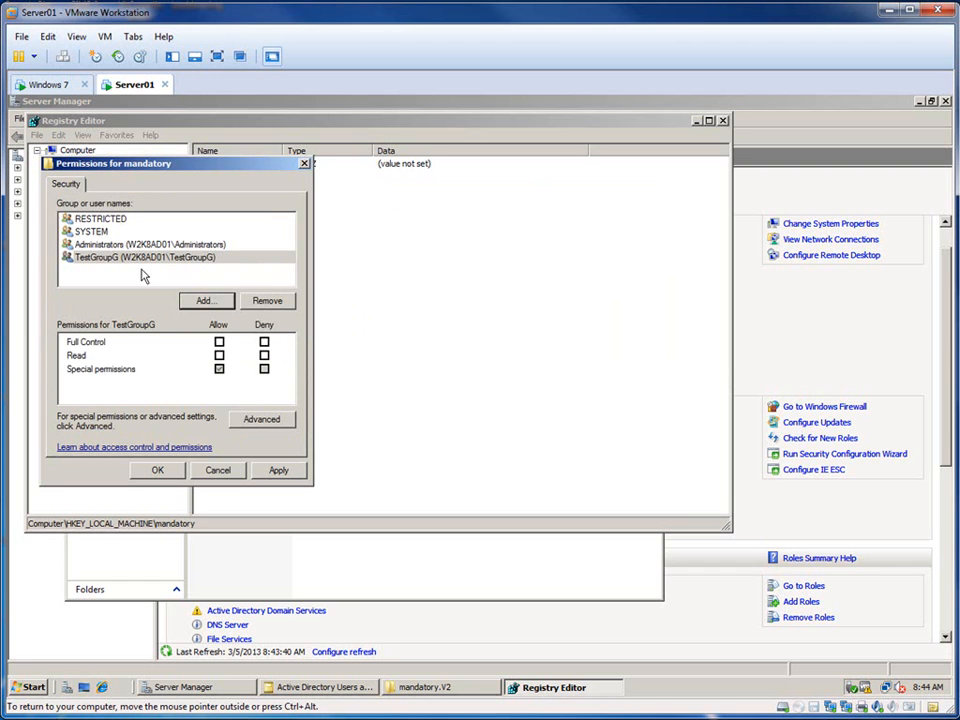
left_click(220, 342)
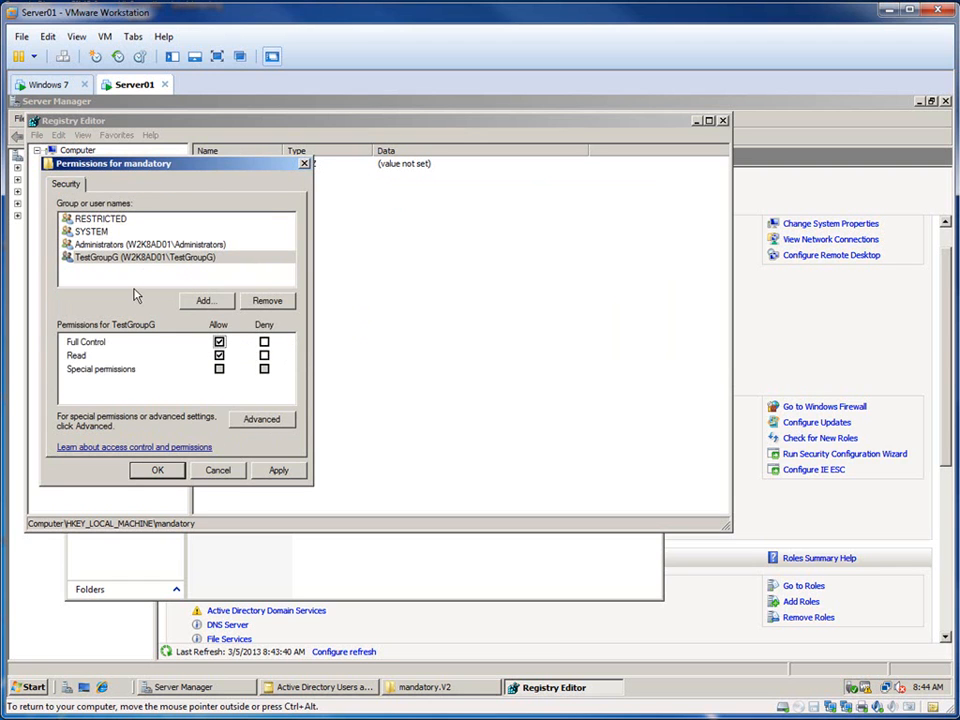
left_click(276, 472)
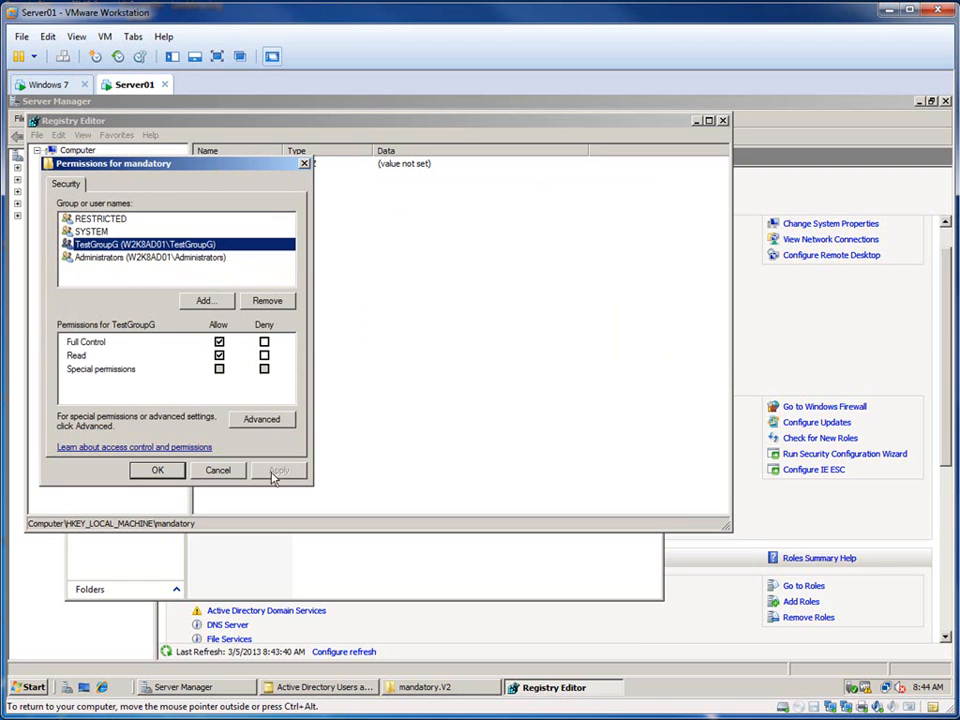
left_click(150, 471)
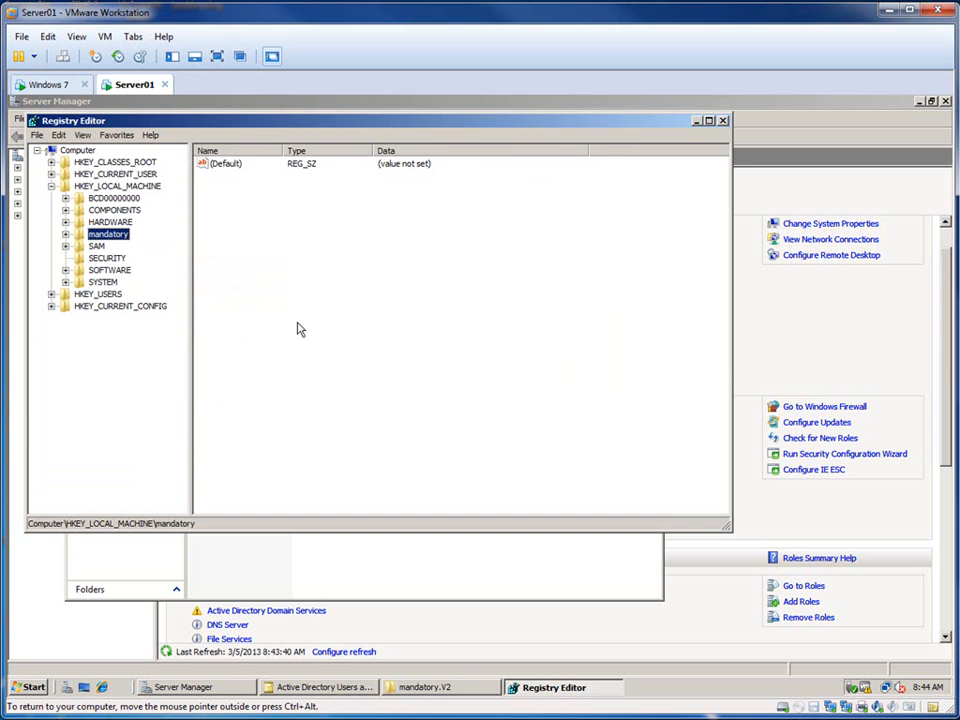
Step: Unload the mandatory hive from the registry and close Registry Editor
left_click(36, 135)
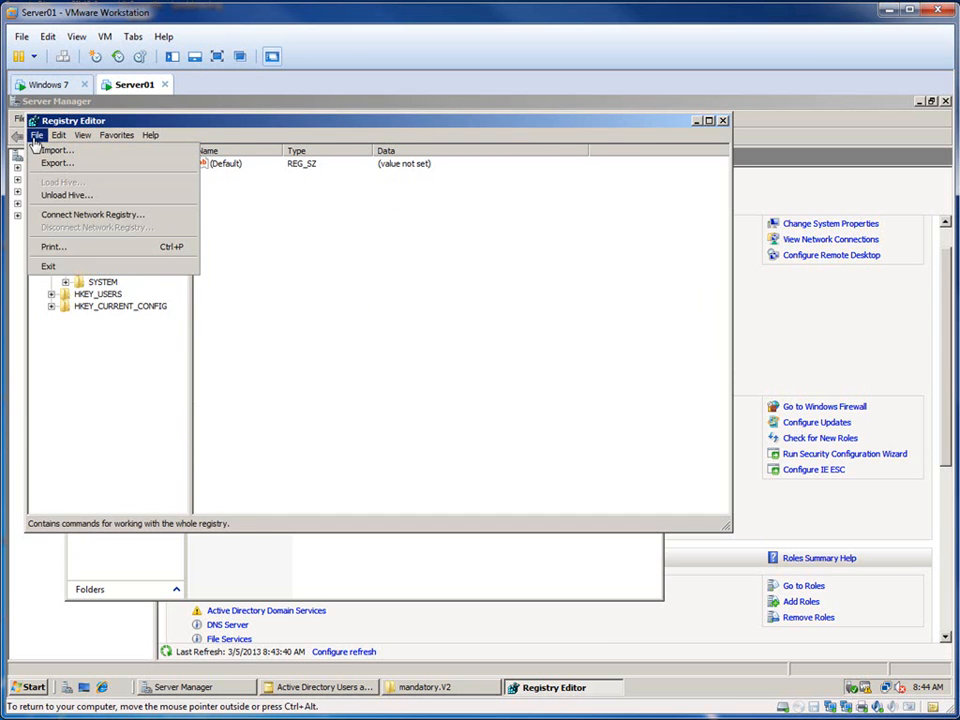
left_click(75, 195)
left_click(554, 394)
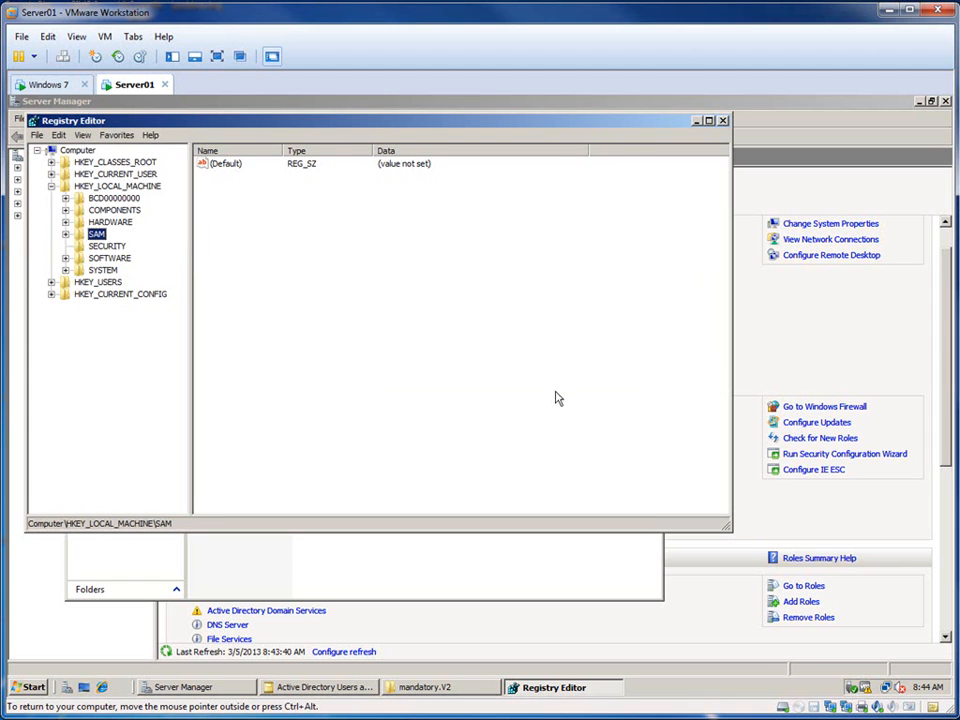
left_click(723, 121)
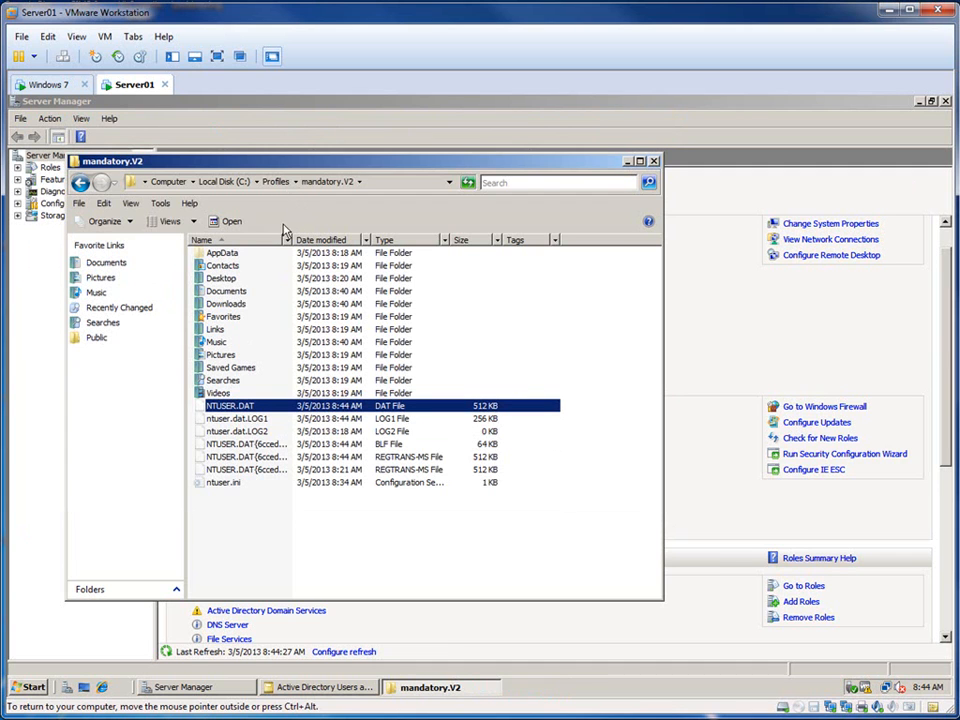
Step: Rename NTUSER.DAT in the mandatory.V2 folder to NTUSER.MAN
left_click(254, 409)
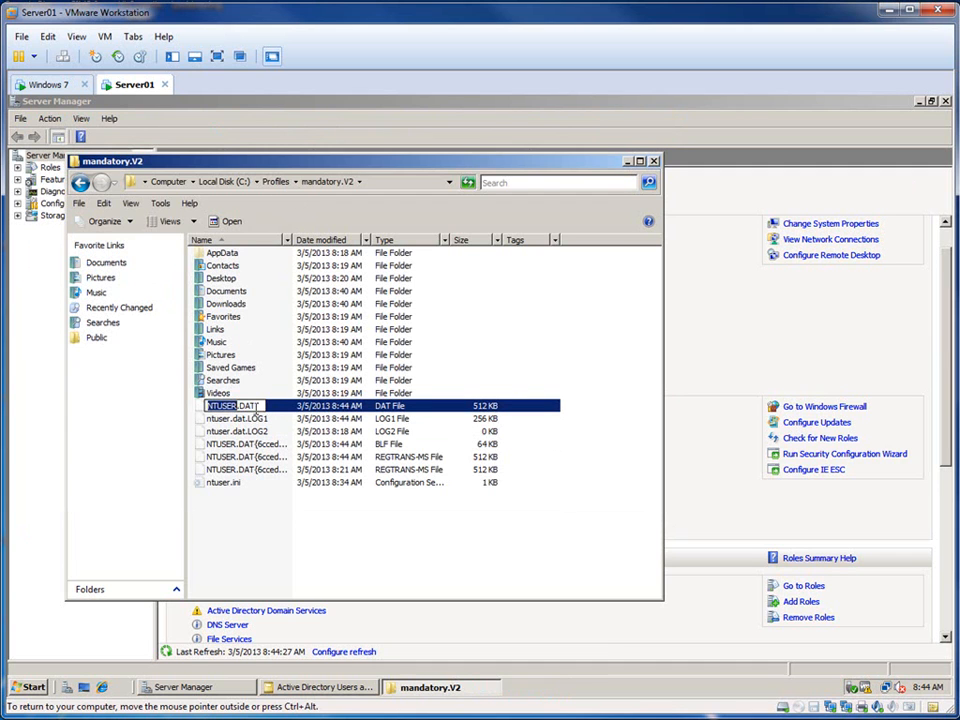
key("BackSpace")
key("BackSpace")
type("MAN")
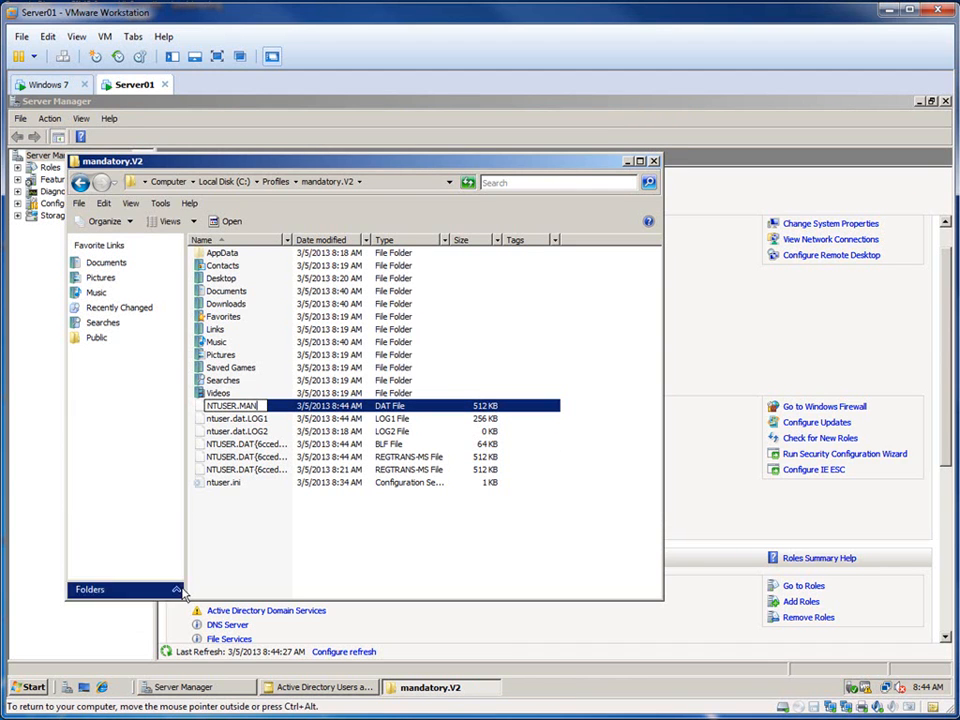
left_click(317, 548)
left_click(537, 400)
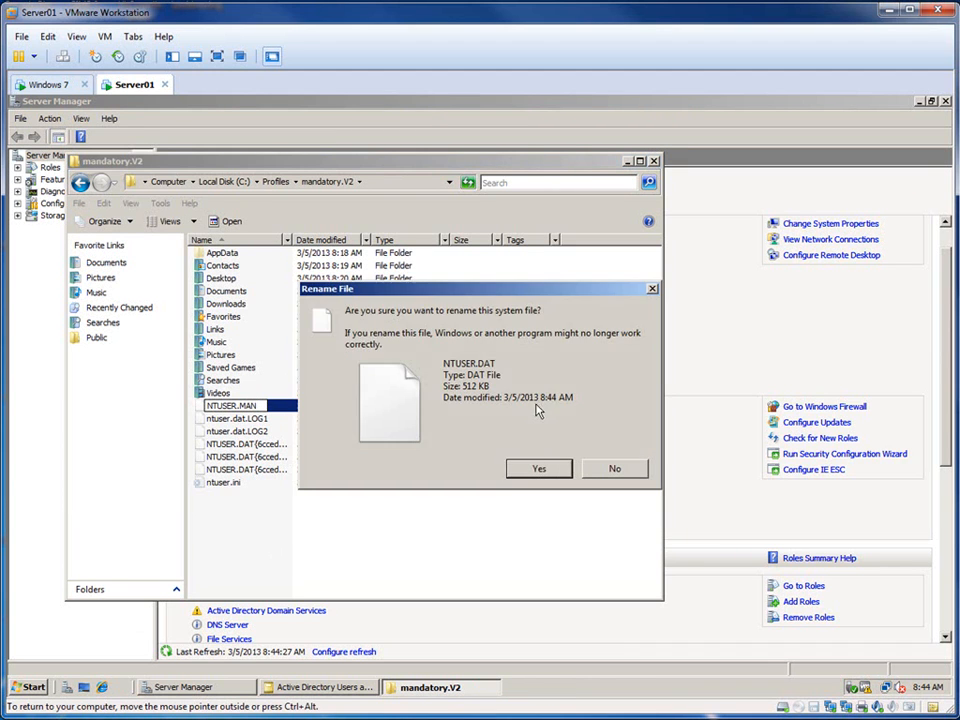
left_click(515, 474)
Step: Delete the ntuser.dat.LOG1, ntuser.dat.LOG2 and three NTUSER.DAT{6cced...} files from the mandatory.V2 folder
left_click_drag(513, 540, 246, 408)
left_click(240, 406)
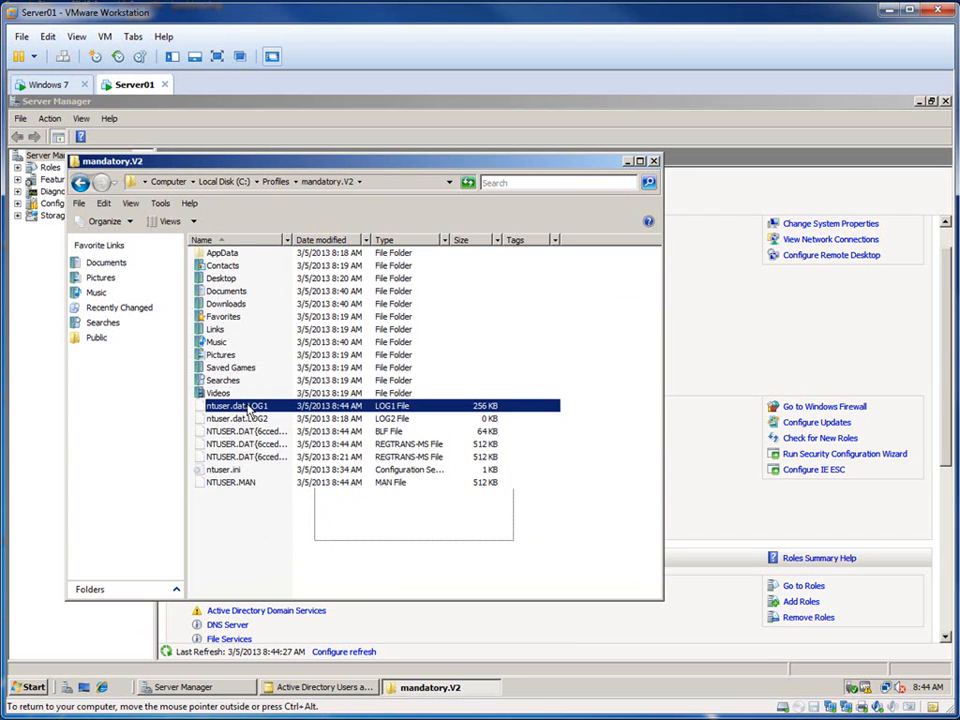
key("shift+Down")
key("shift+Down")
key("shift+Down")
key("shift+Down")
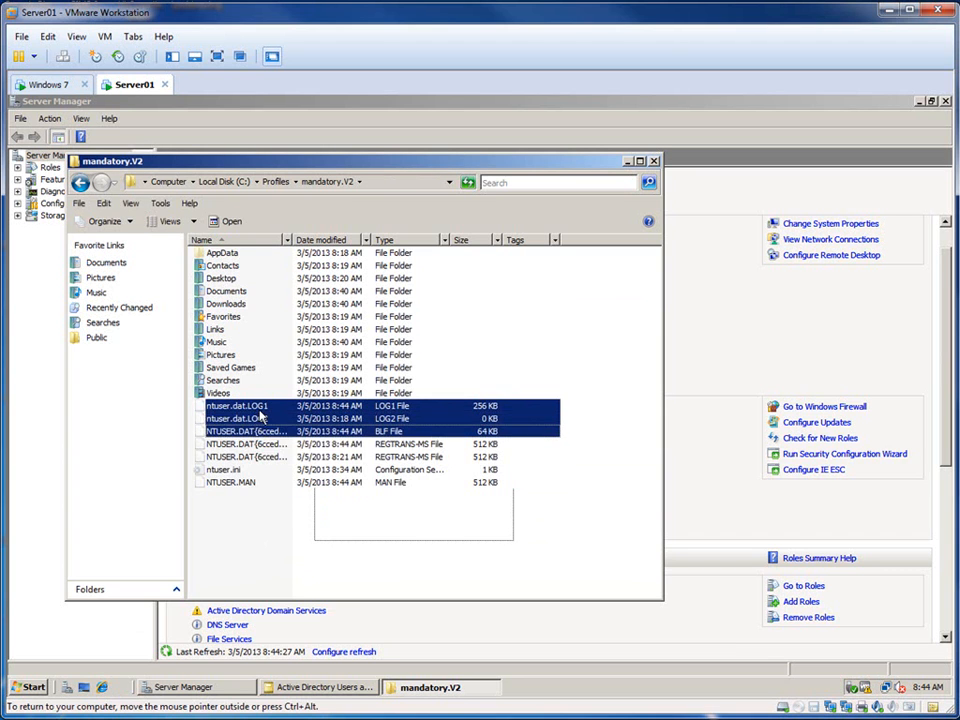
right_click(245, 415)
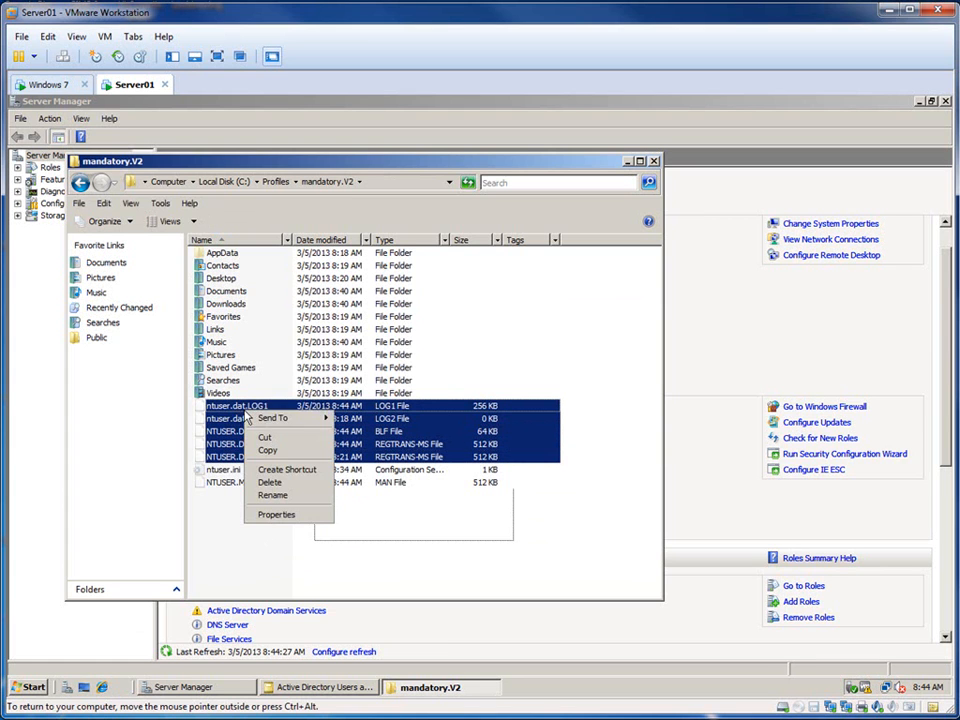
left_click(274, 483)
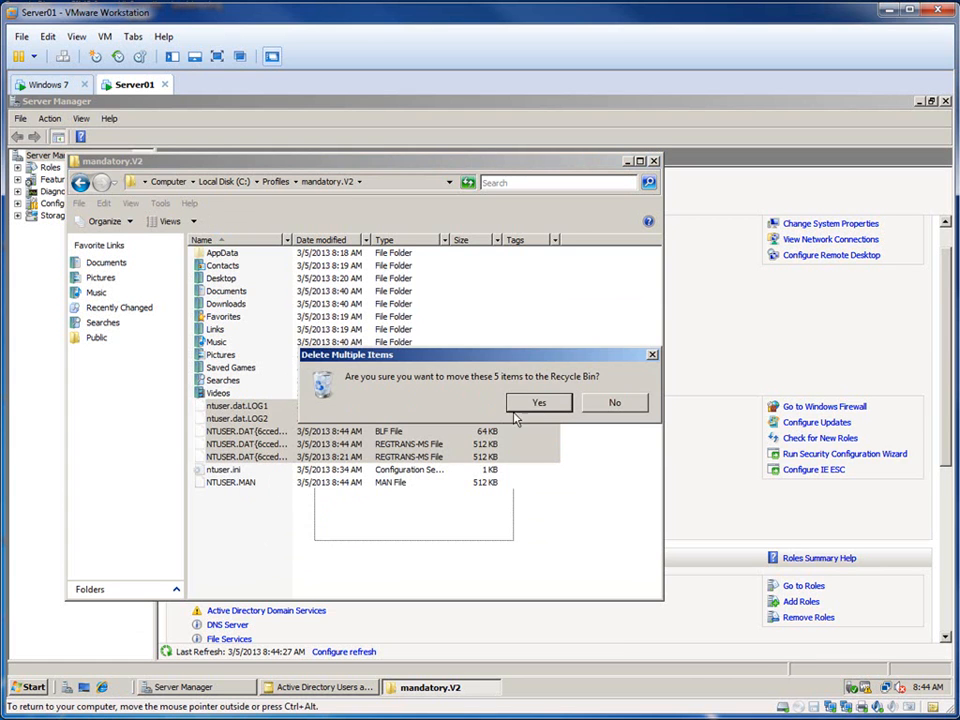
left_click(545, 402)
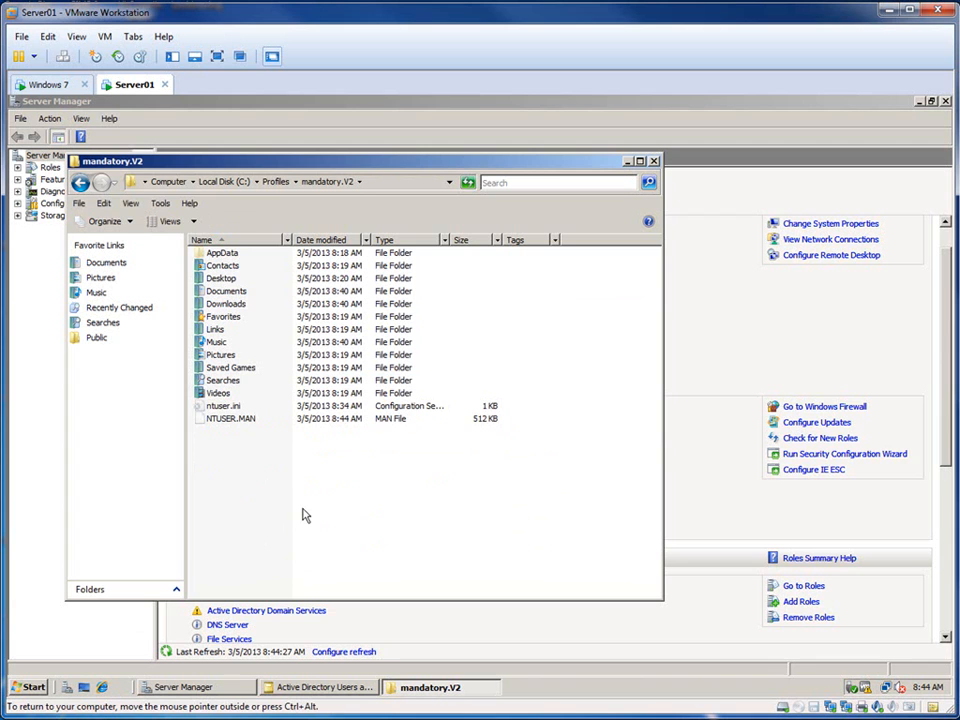
Step: Return to the Profiles folder and open the security settings of the mandatory.V2 folder
left_click(275, 181)
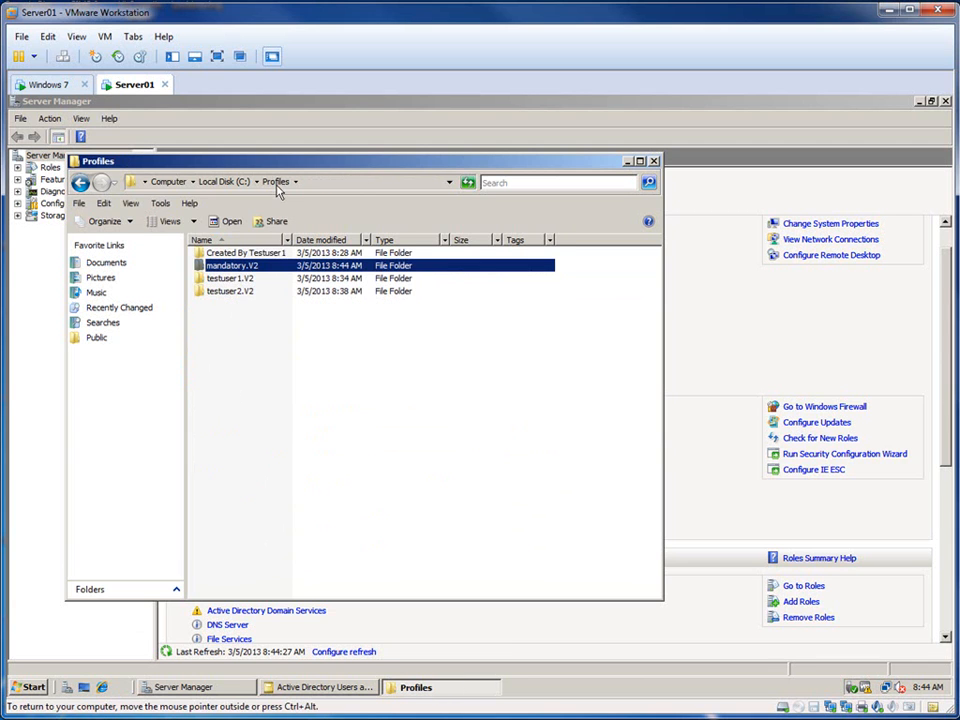
right_click(239, 272)
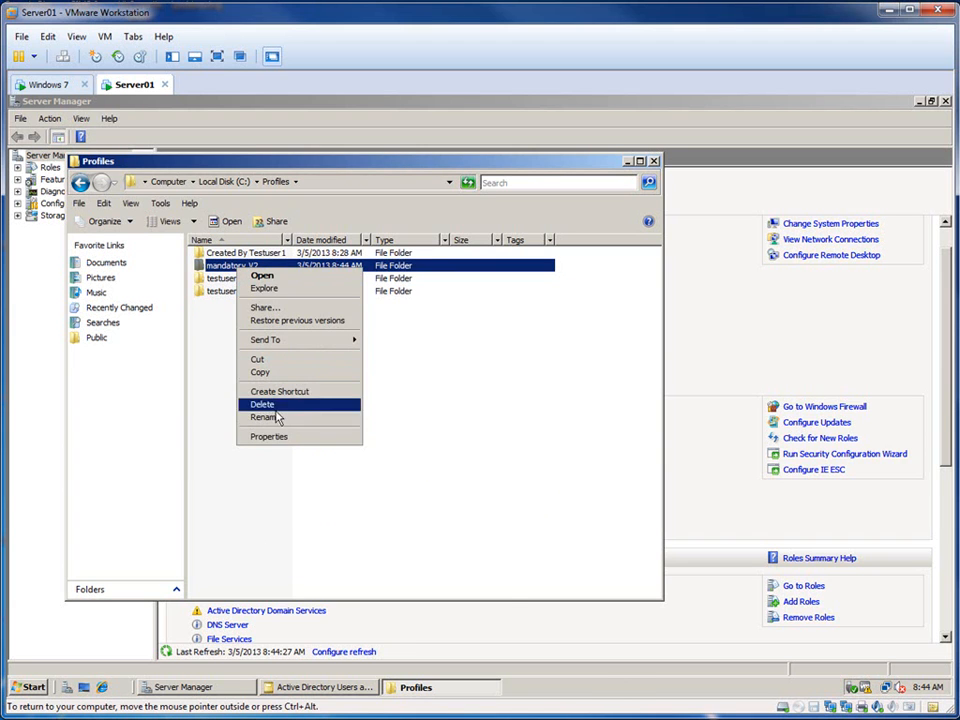
left_click(272, 436)
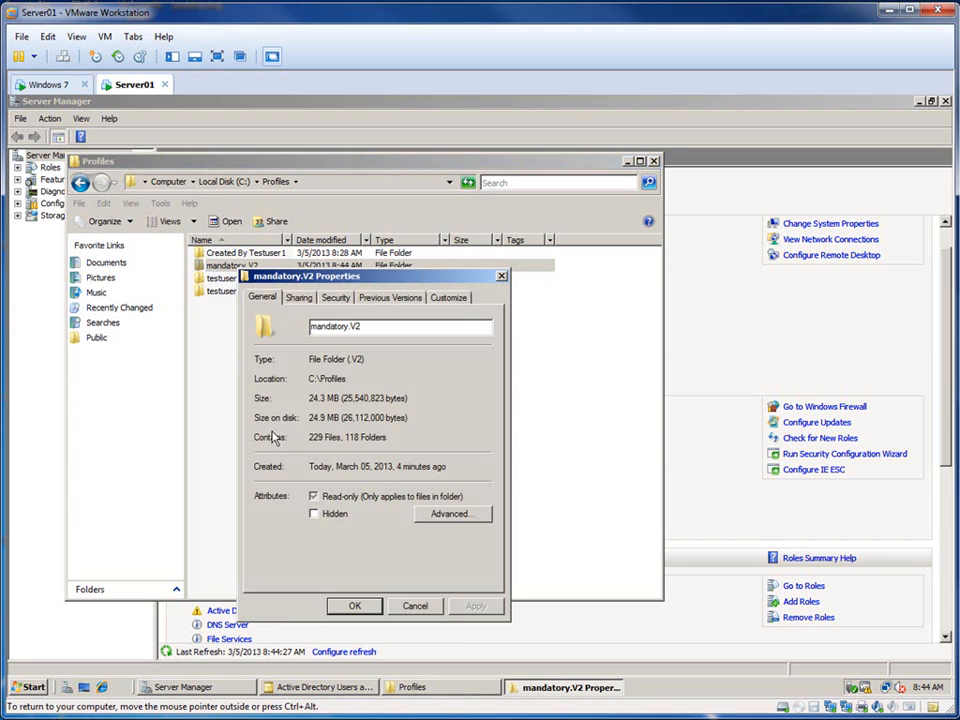
left_click(333, 298)
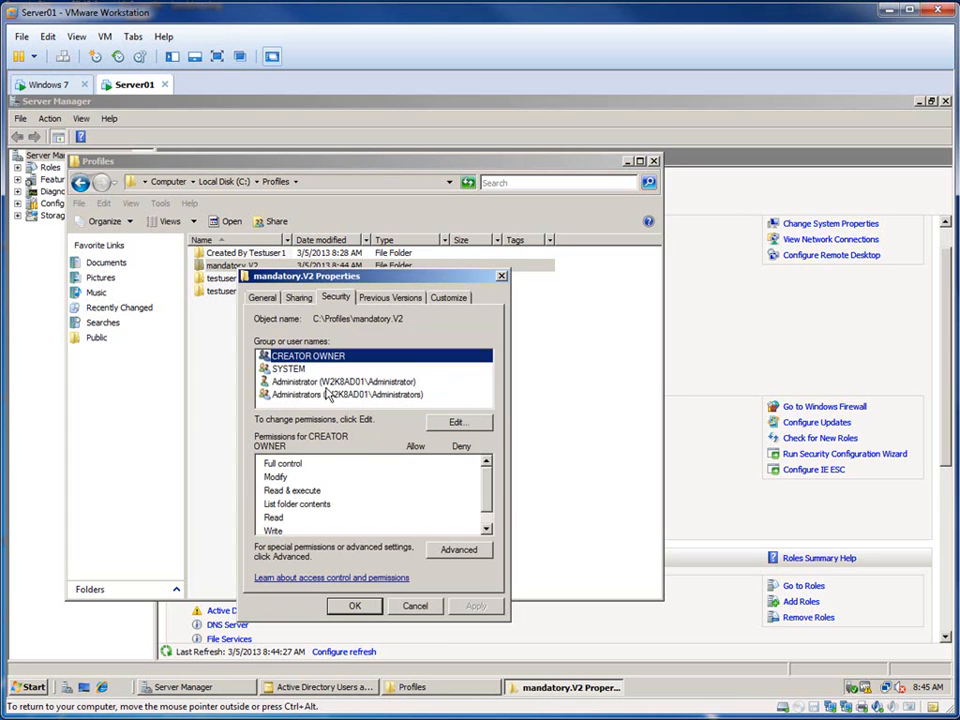
Step: Examine the Administrators group's permissions and the advanced permission entries of the mandatory.V2 folder
left_click(266, 395)
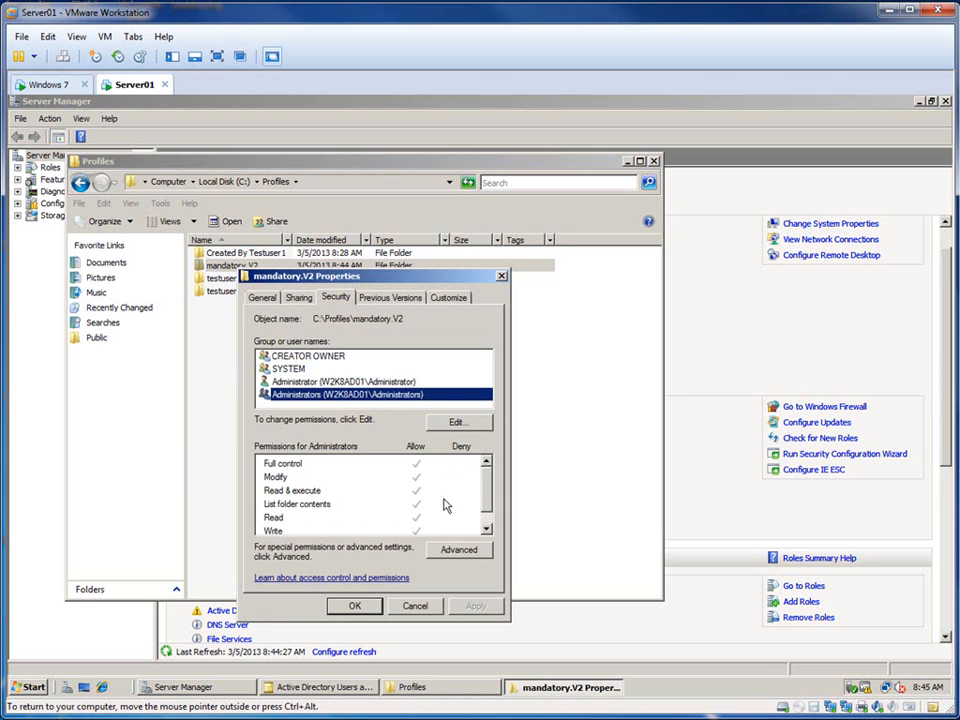
left_click(446, 549)
left_click(308, 573)
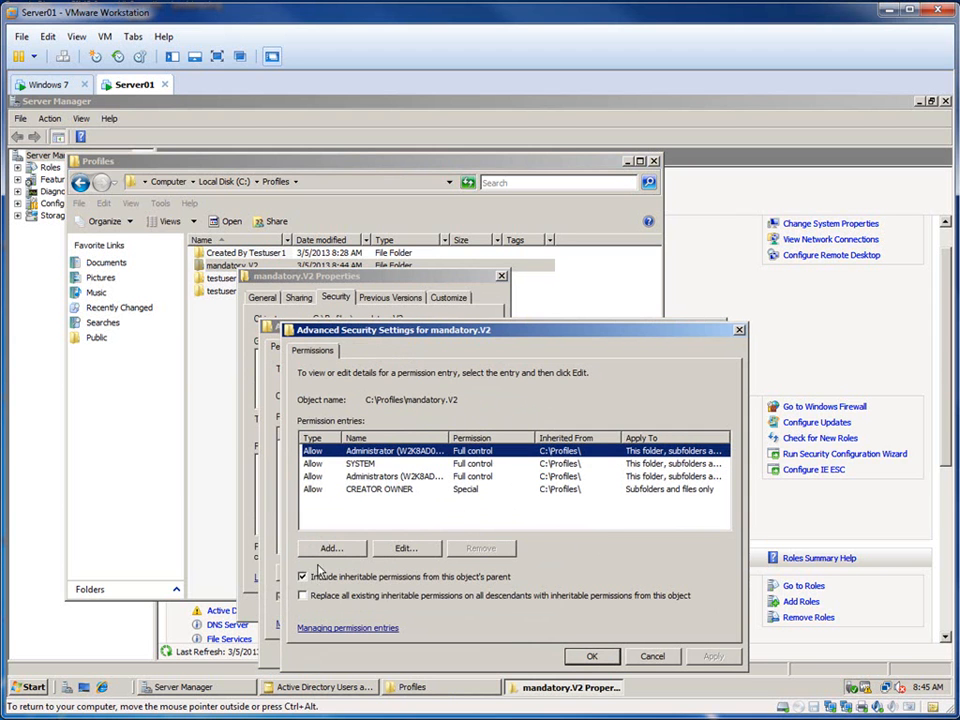
left_click(652, 656)
left_click(631, 653)
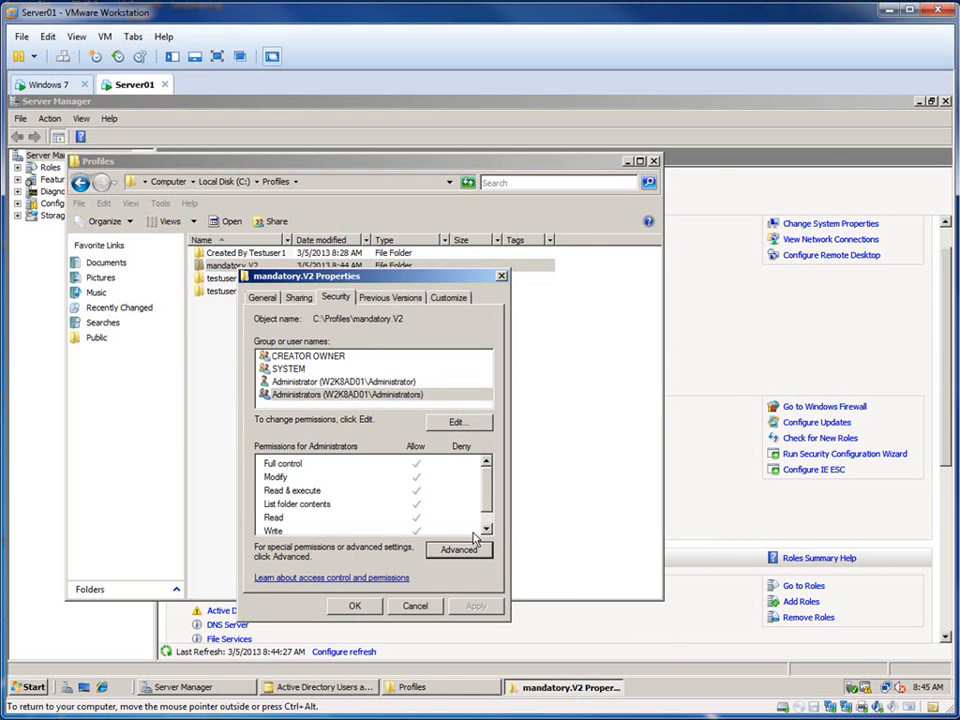
Step: Add the TestGroupG group to the permissions of the mandatory.V2 folder
left_click(459, 424)
left_click(441, 502)
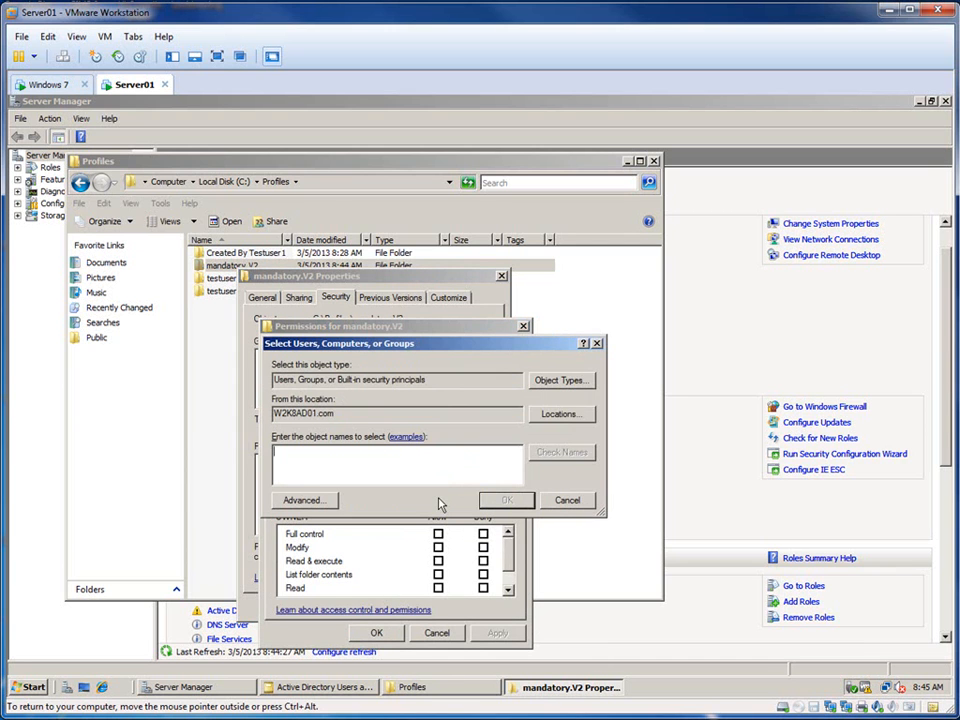
type("test")
left_click(556, 453)
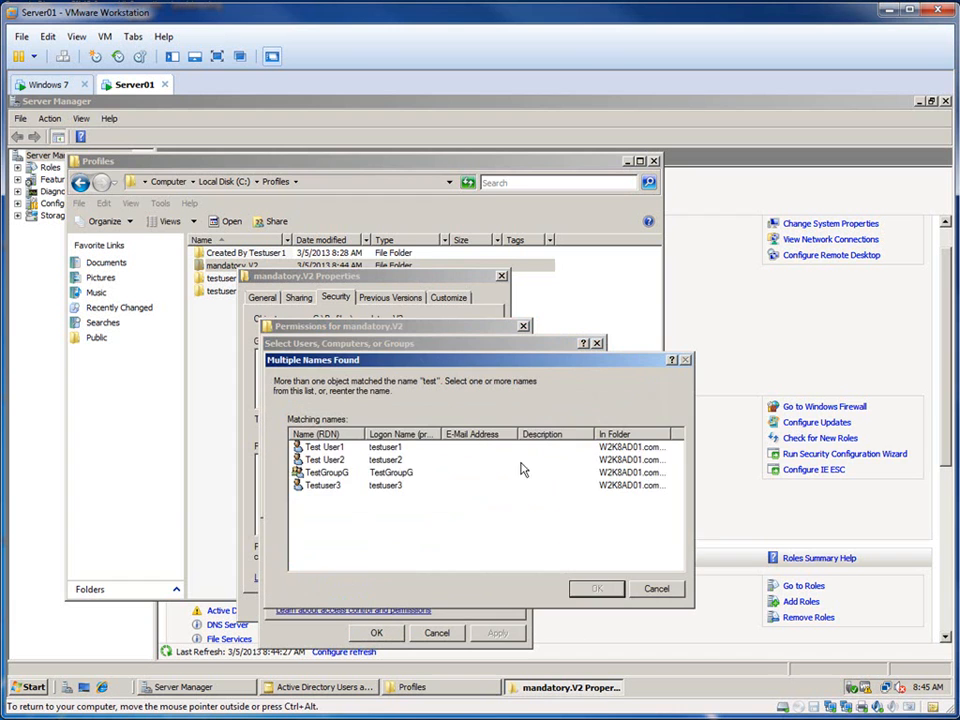
left_click(336, 472)
left_click(597, 588)
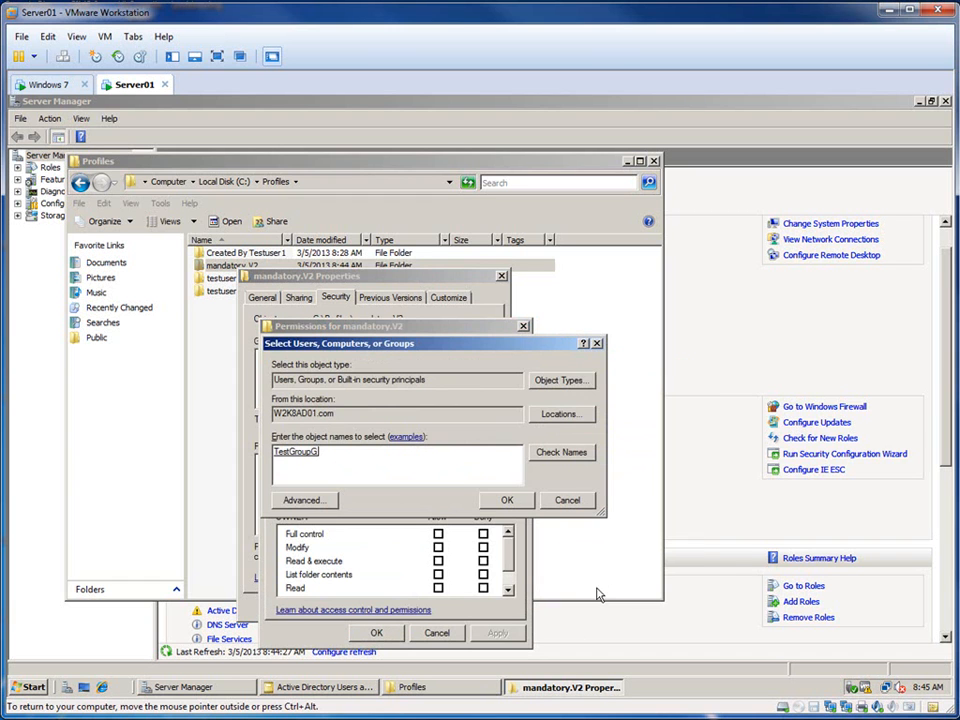
left_click(507, 500)
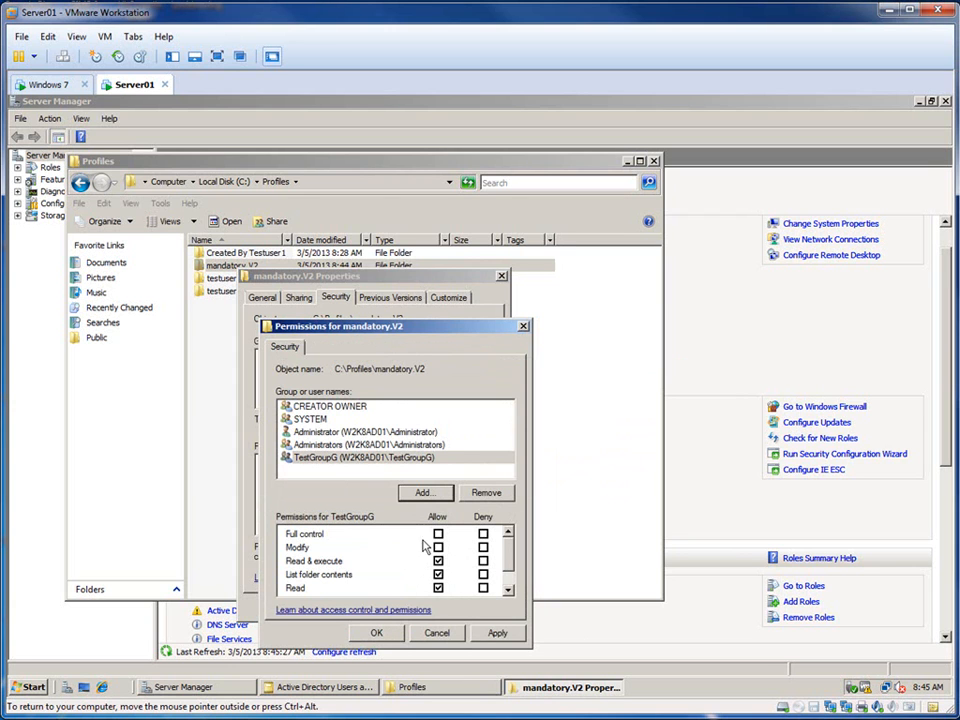
Step: Save TestGroupG's permissions with Read & execute, List folder contents and Read allowed, and close the Profiles folder
scroll(512, 562, "down", 2)
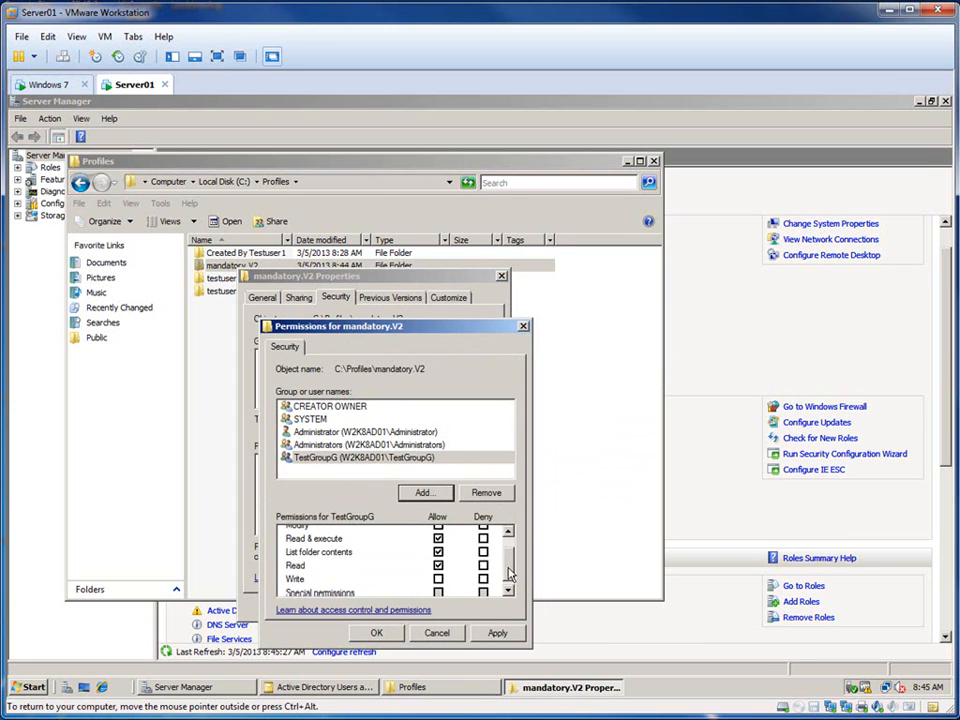
scroll(512, 562, "up", 2)
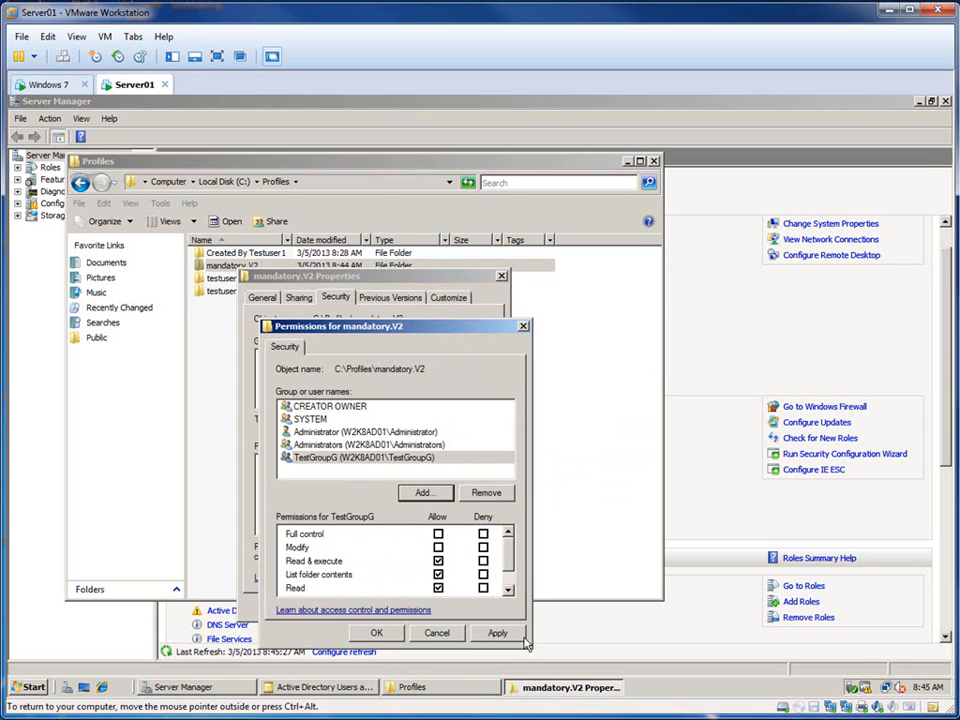
left_click(376, 633)
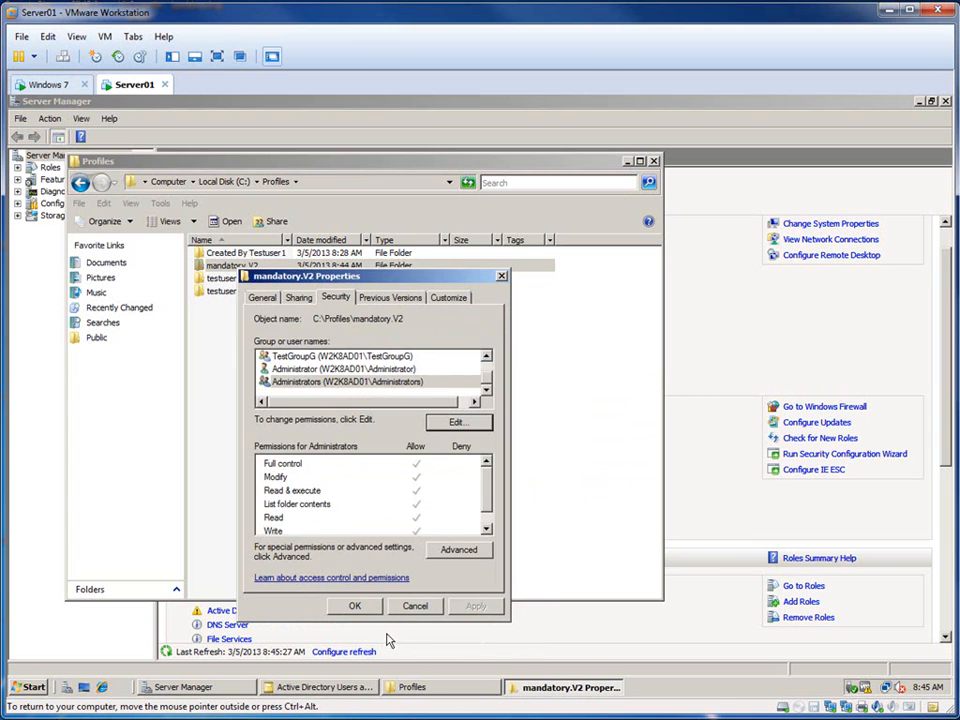
left_click(356, 607)
left_click(343, 513)
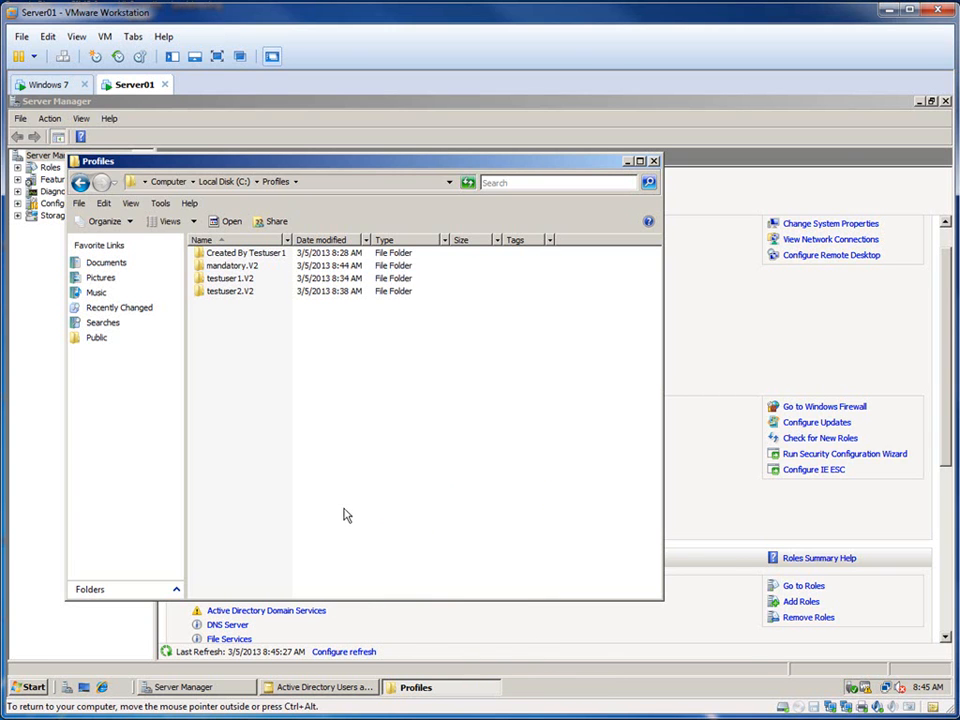
left_click(654, 162)
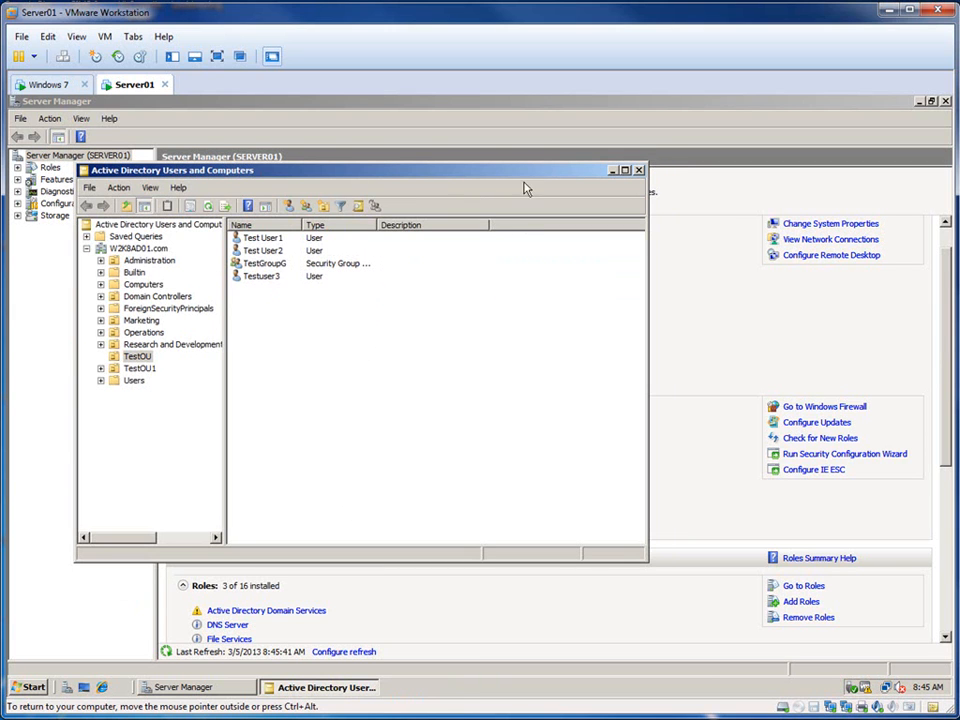
right_click(269, 289)
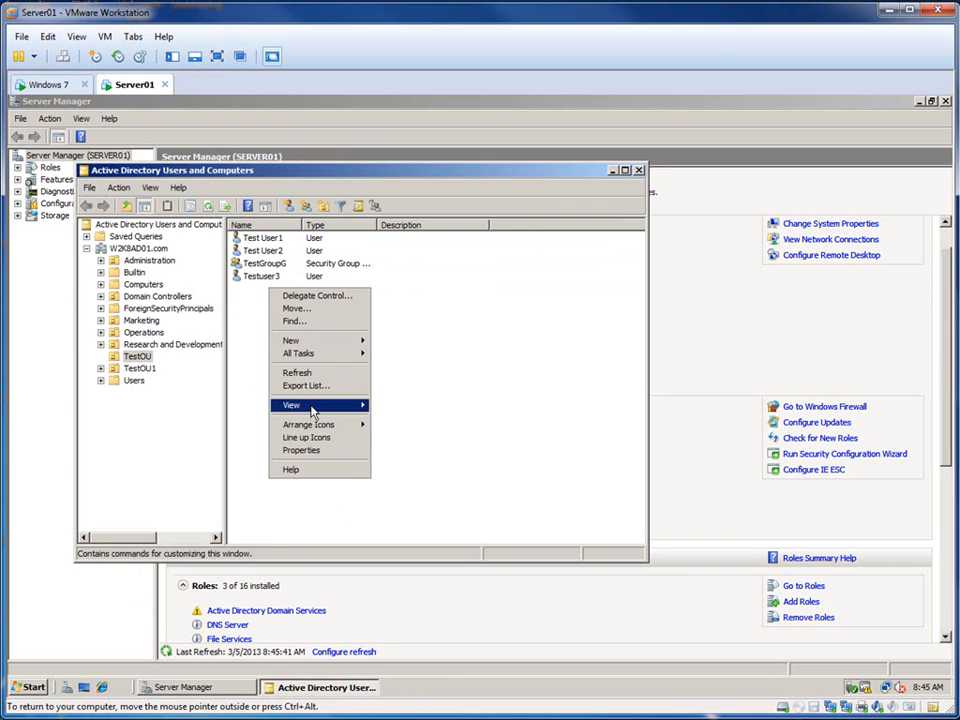
left_click(420, 349)
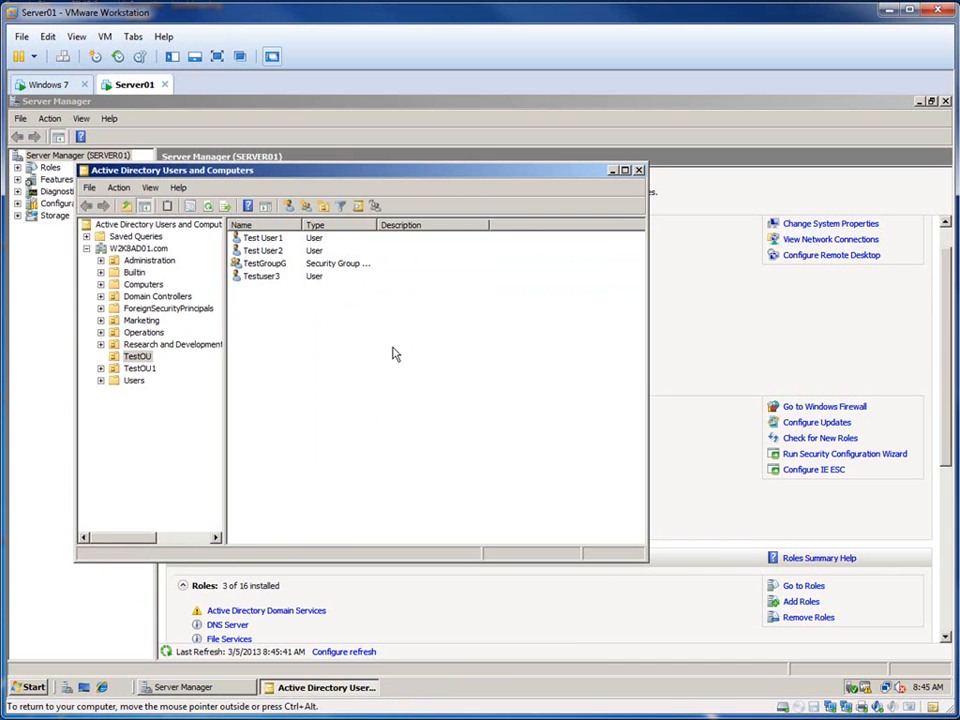
left_click(268, 282)
Step: Start a copy of the Test User1 account in TestOU and enter the new user's first name and logon name
left_click(268, 240)
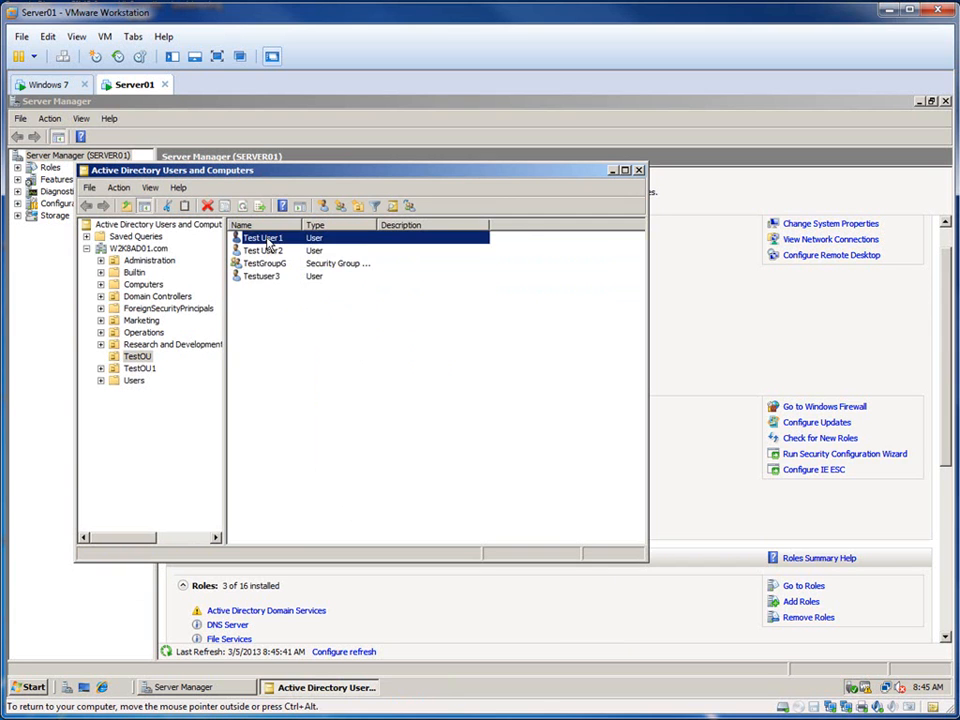
right_click(268, 240)
left_click(285, 245)
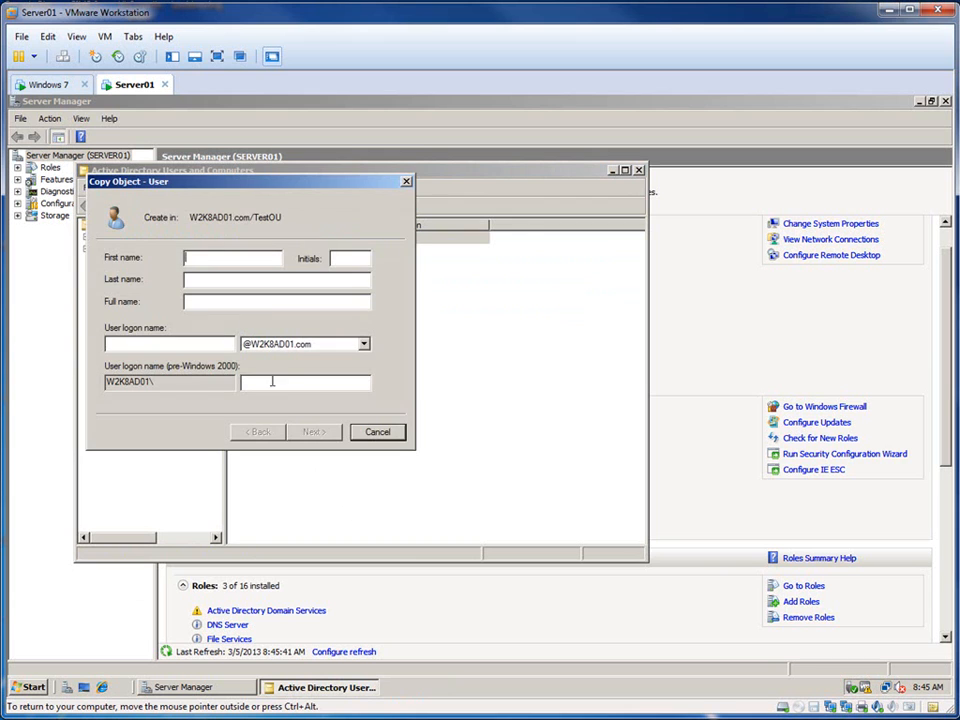
type("m")
left_click(163, 348)
type("patfe")
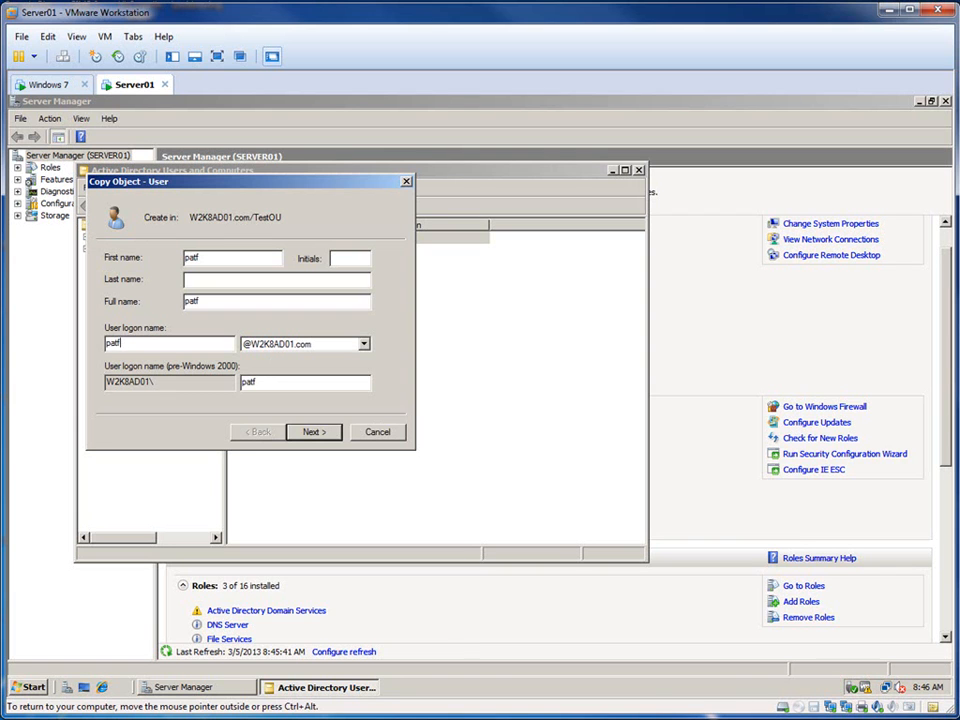
left_click(310, 432)
Step: Enter and confirm the copied account's password, enable User cannot change password and Password never expires, and finish creating the user
type("********")
key("BackSpace")
key("BackSpace")
key("BackSpace")
key("BackSpace")
key("BackSpace")
key("BackSpace")
key("BackSpace")
key("BackSpace")
type("**********")
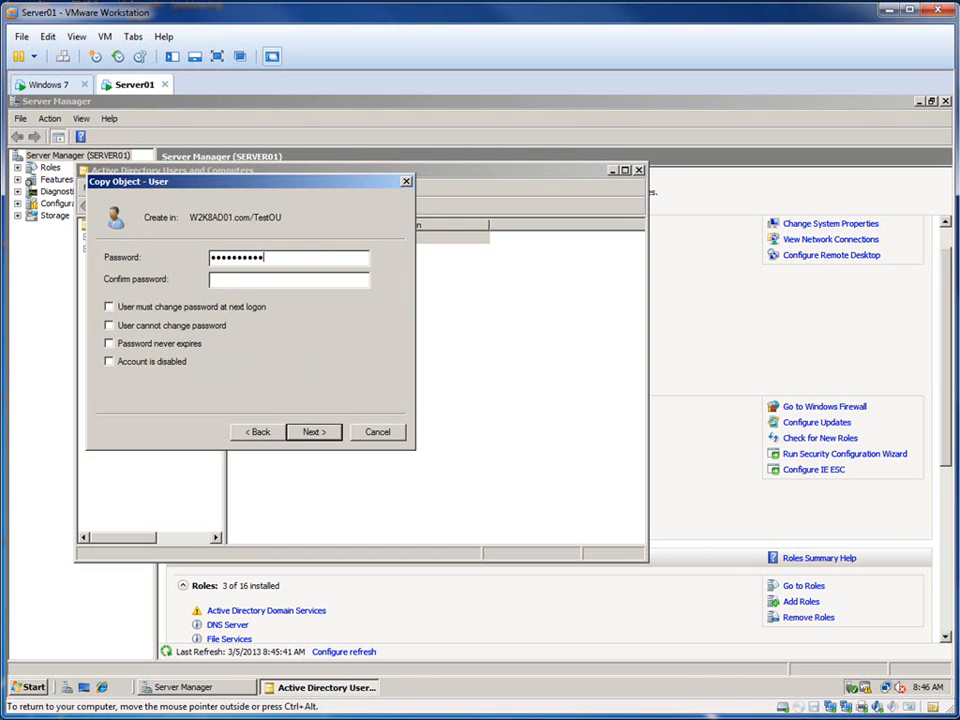
type("**********")
left_click(109, 343)
left_click(109, 325)
left_click(311, 432)
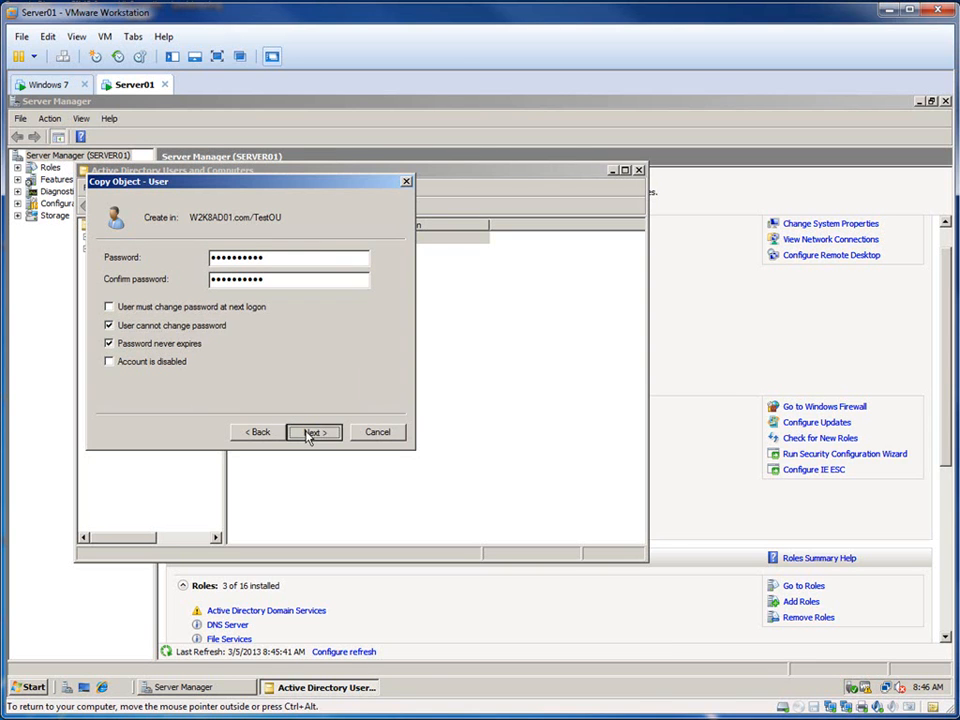
left_click(318, 432)
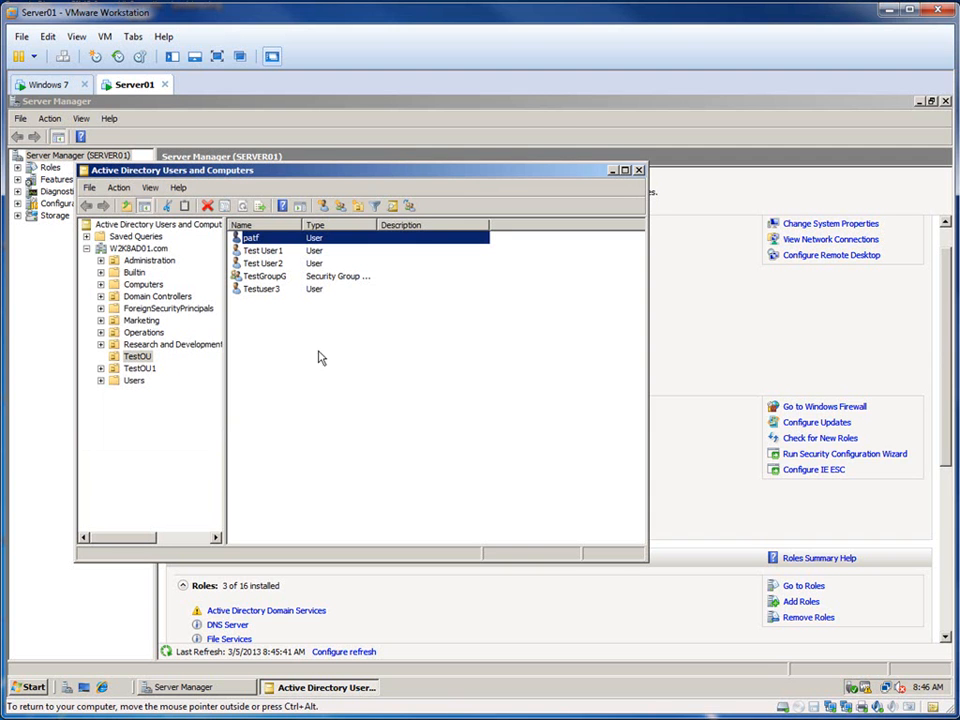
Step: Set the new user's profile path to \\server01\profiles\mandatory and save the account properties
right_click(270, 240)
left_click(310, 407)
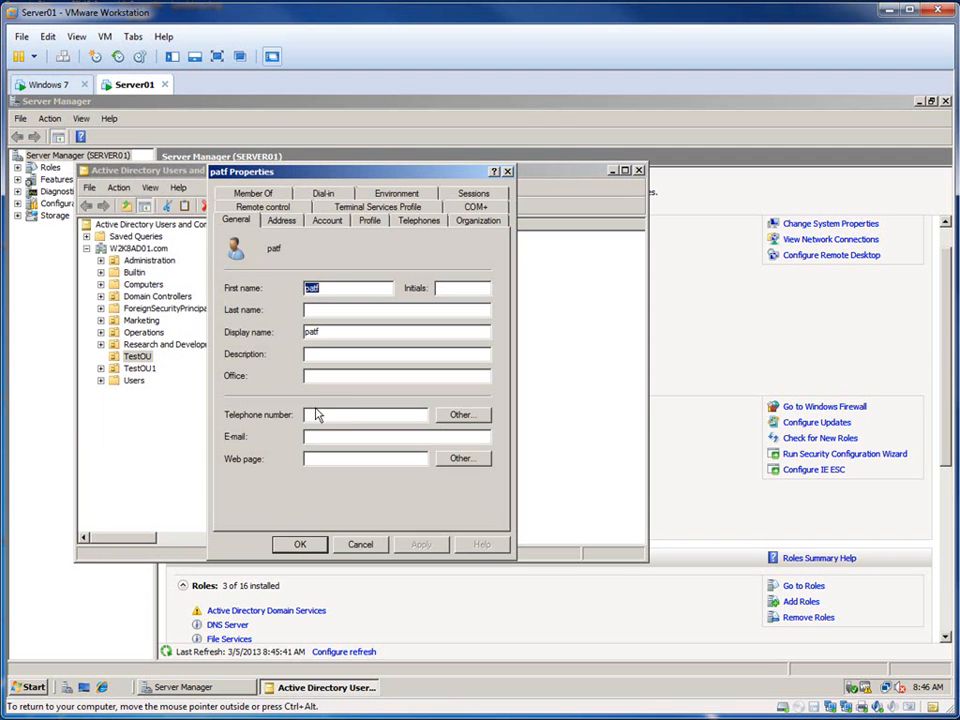
left_click(370, 220)
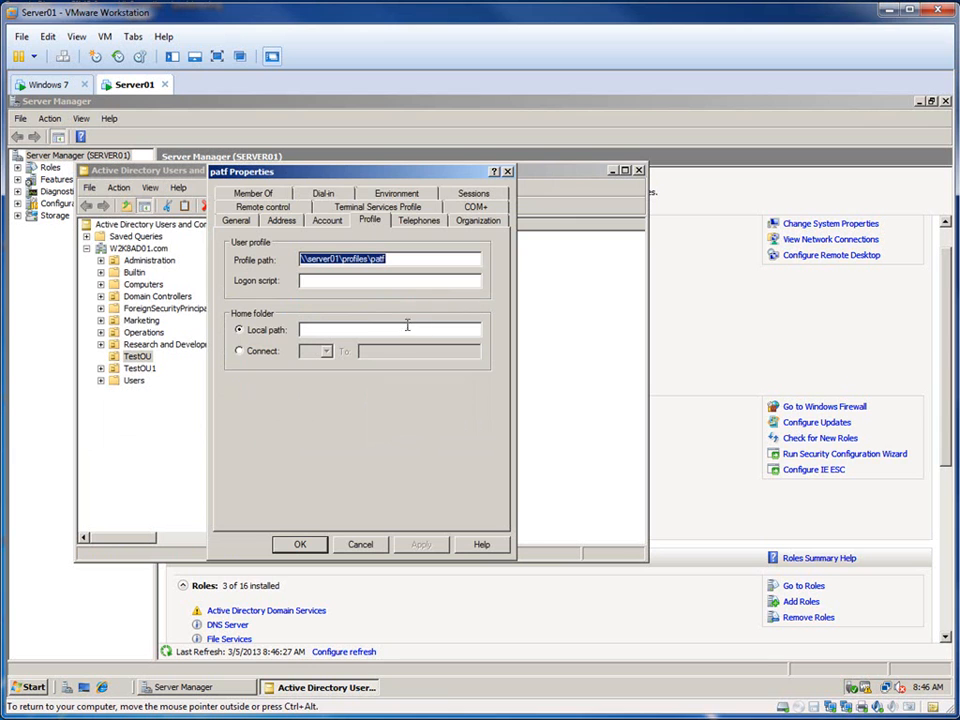
left_click(401, 259)
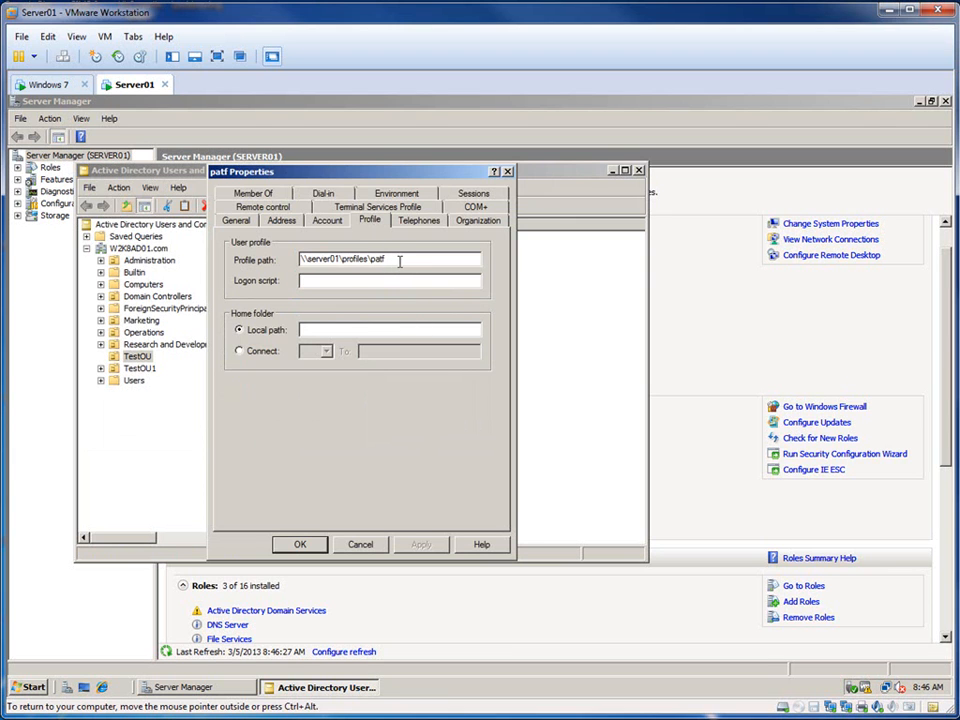
key("BackSpace")
type("ma")
type(".V@")
left_click(418, 545)
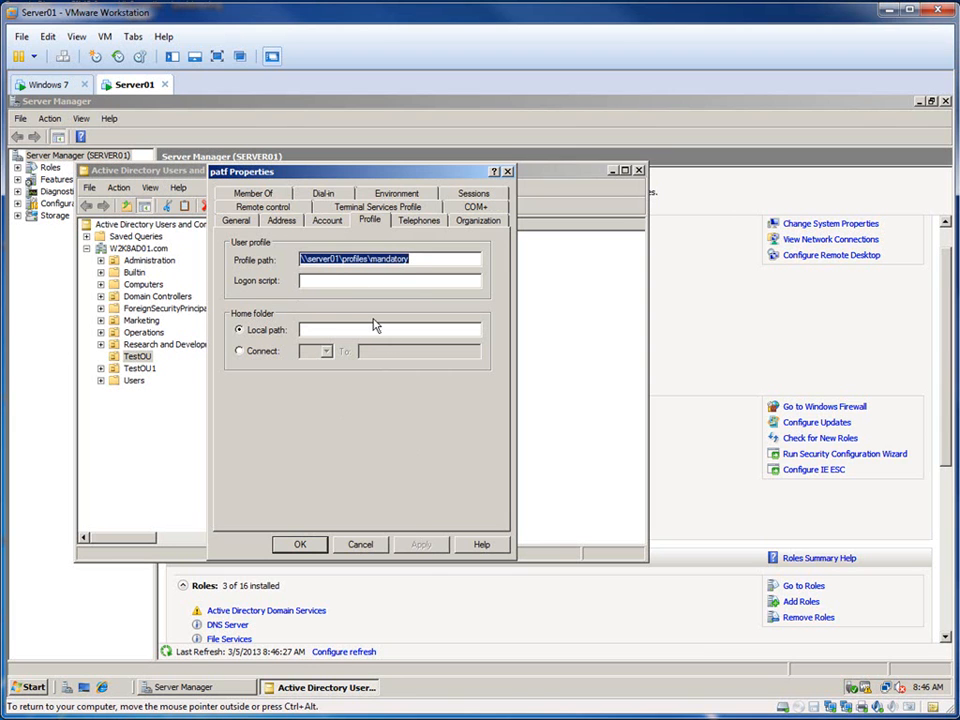
left_click(304, 546)
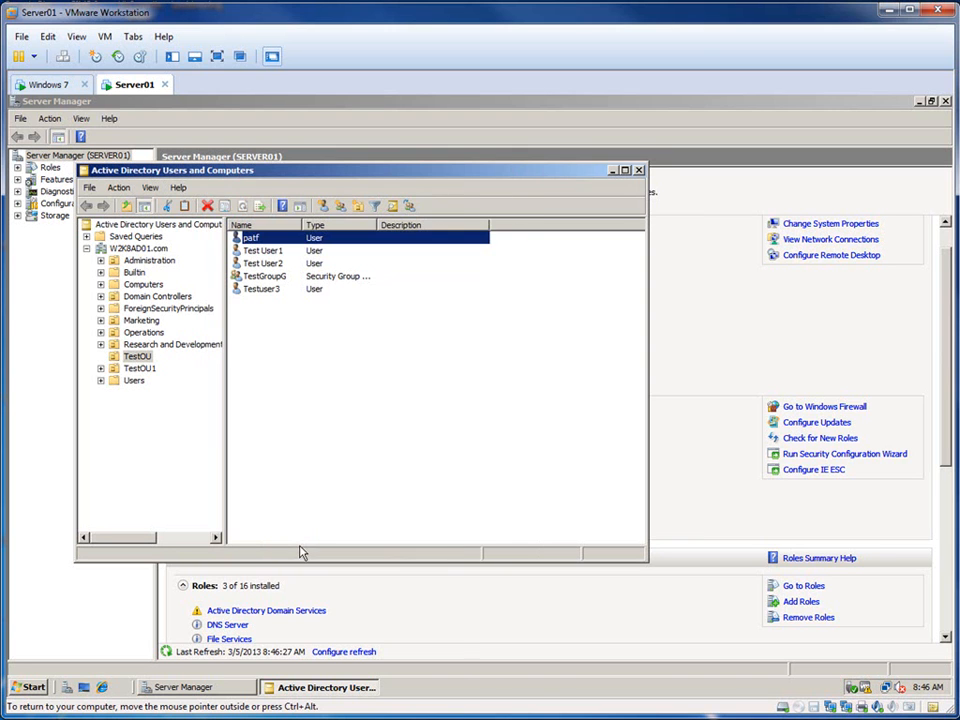
left_click(328, 465)
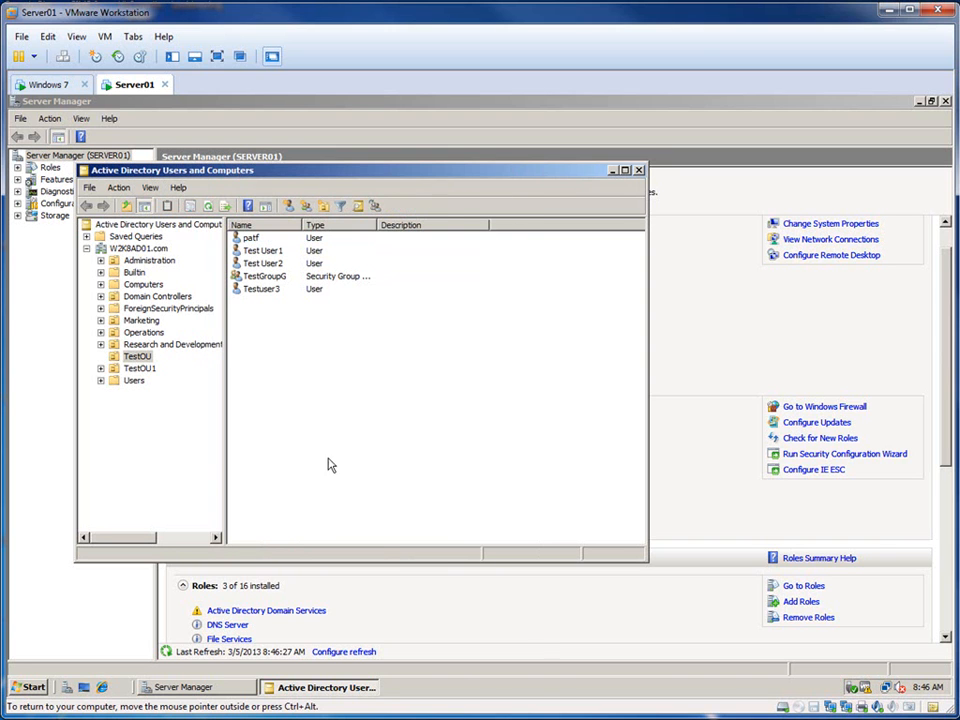
Step: Review the member list of TestGroupG in TestOU, and close Active Directory Users and Computers
double_click(266, 276)
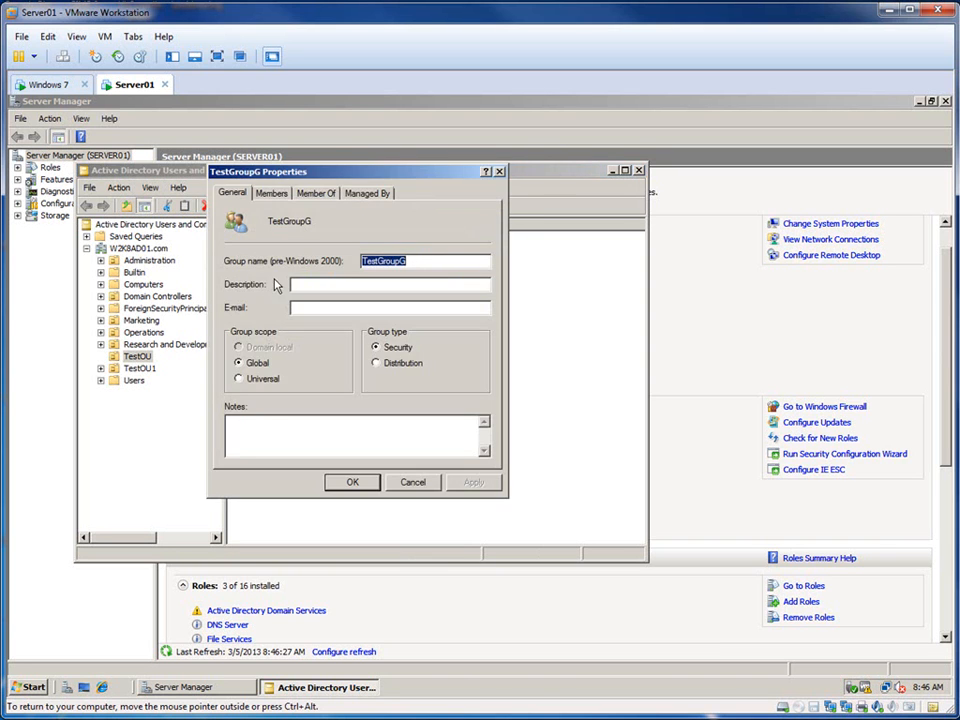
left_click(316, 193)
left_click(271, 193)
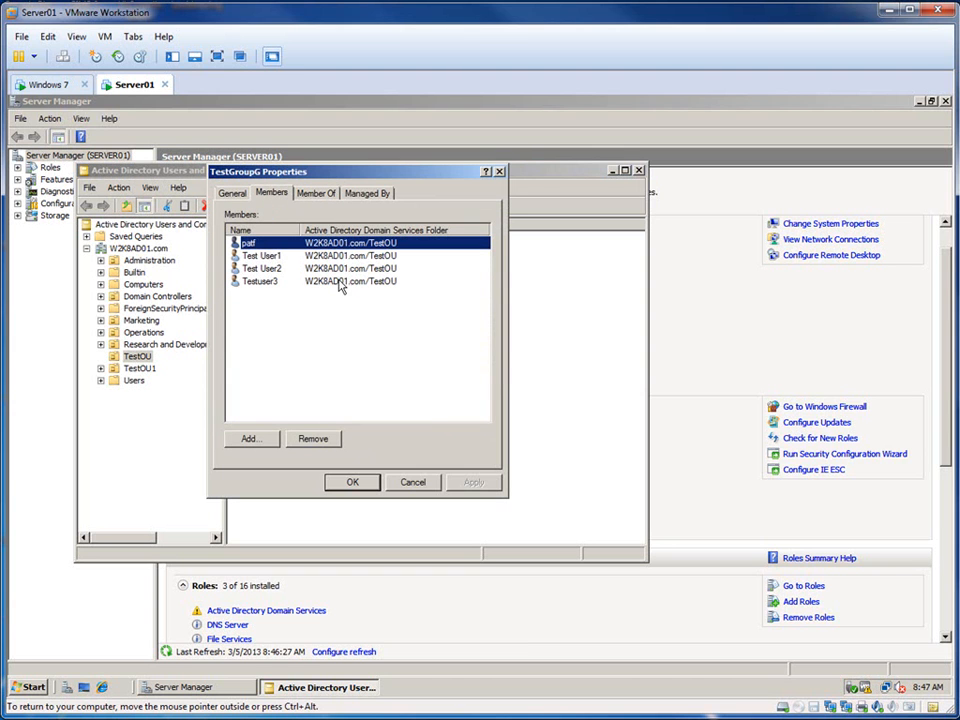
left_click(353, 483)
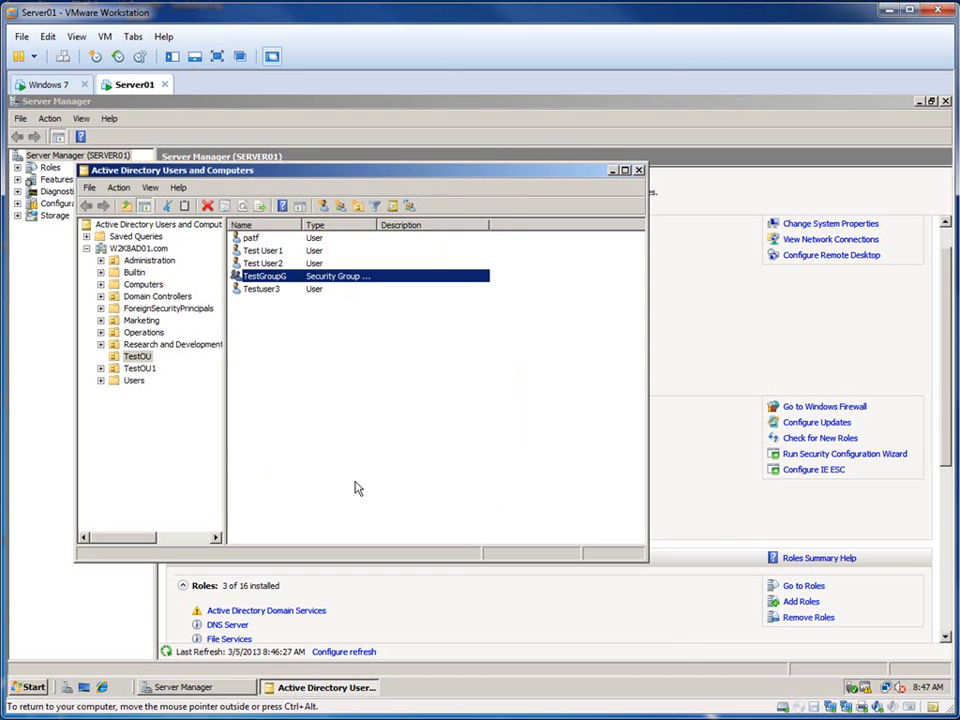
left_click(422, 461)
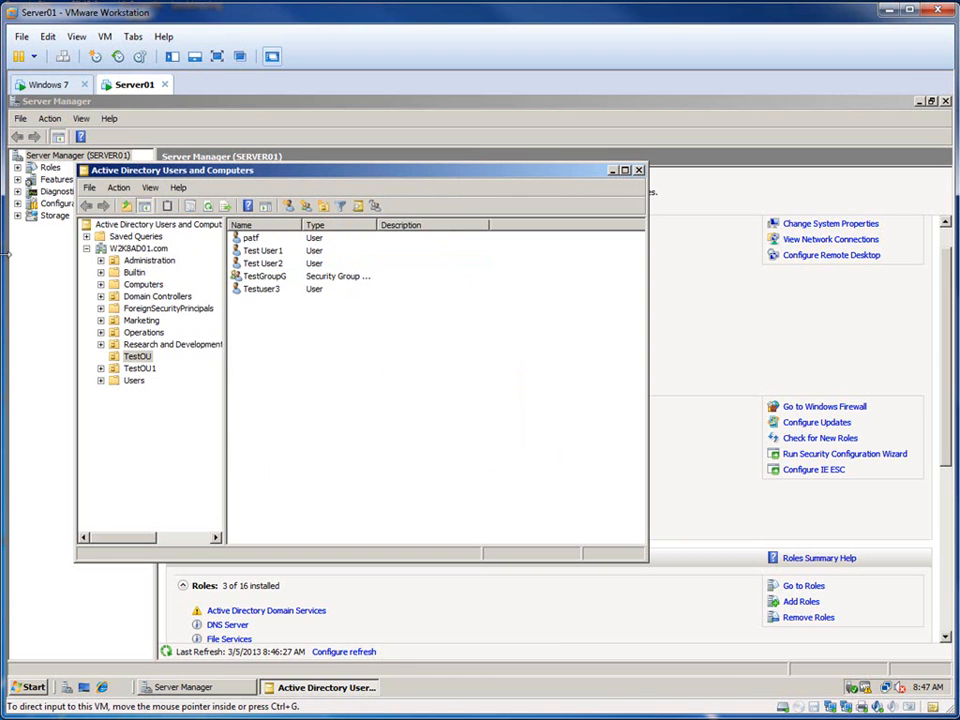
left_click(639, 170)
Step: Switch to the Windows 7 virtual machine and log off the Administrator account
left_click(55, 86)
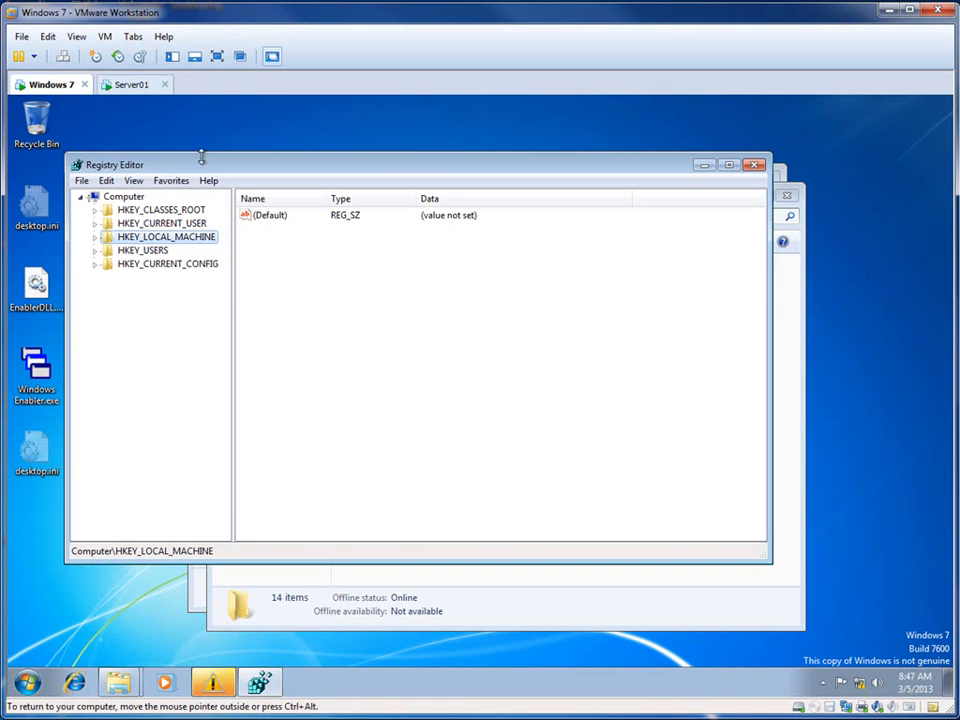
left_click(26, 684)
left_click(268, 643)
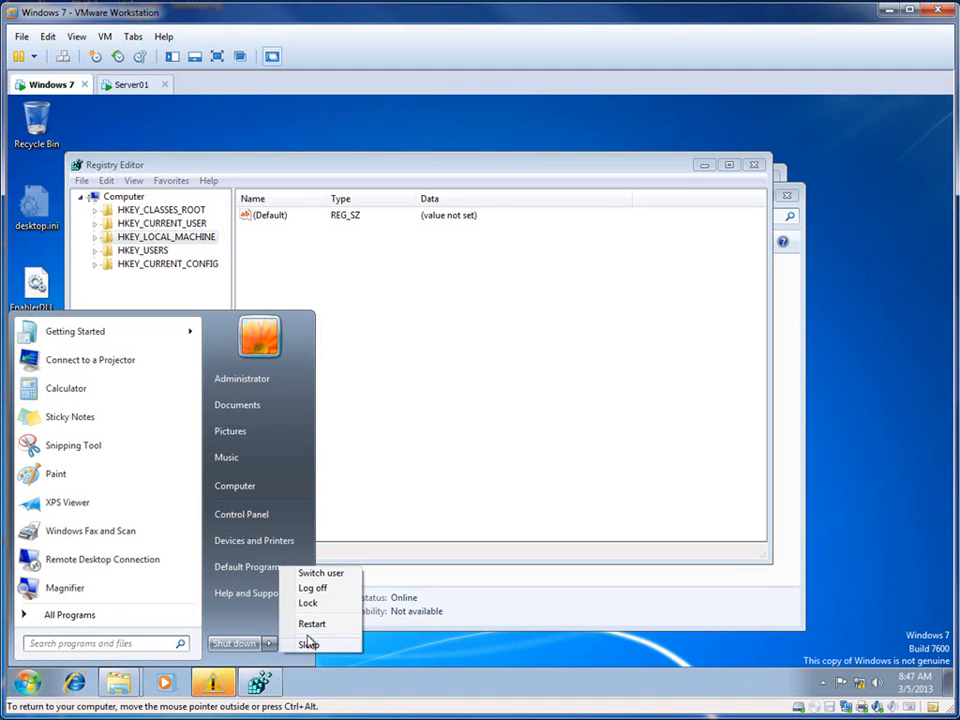
left_click(330, 590)
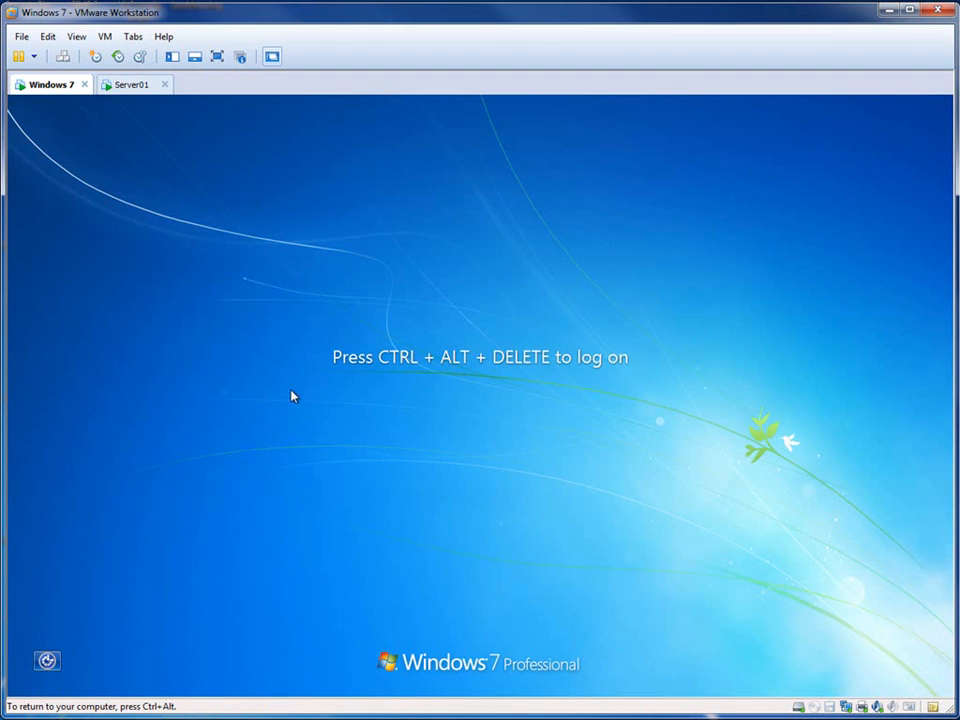
Step: Log on to the W2K8AD01 domain as the newly created user, entering the logon name and account password
left_click(63, 56)
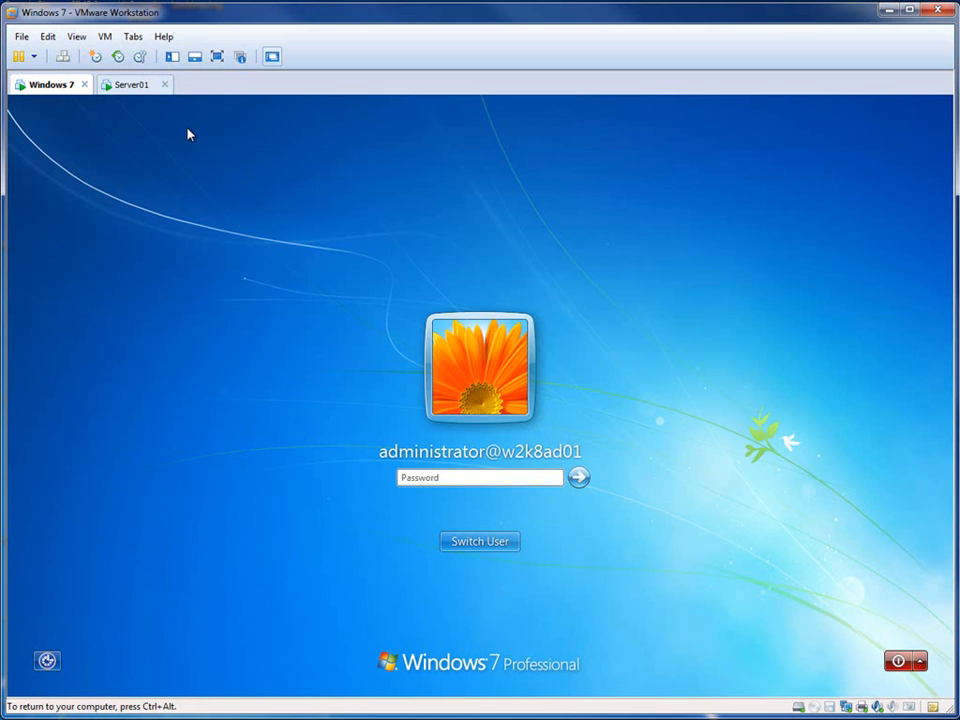
left_click(506, 543)
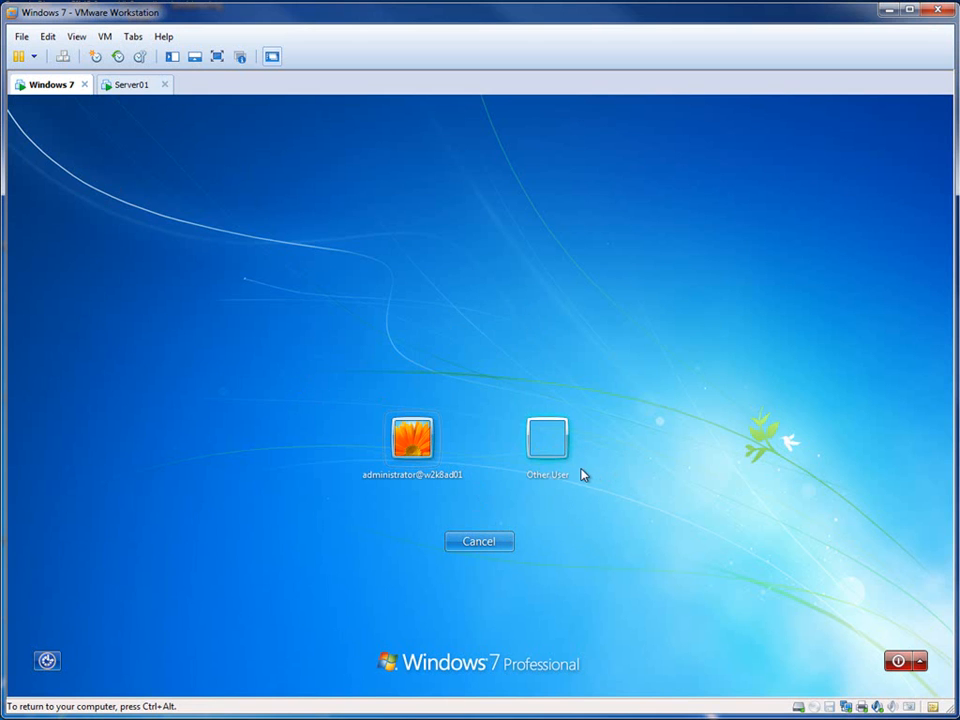
left_click(542, 452)
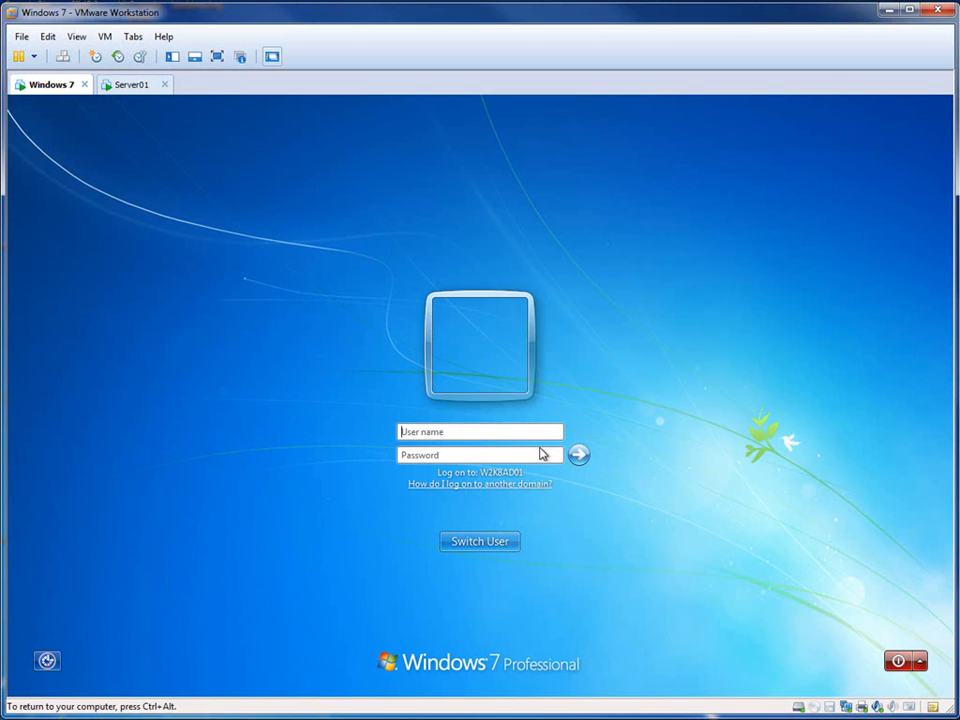
type("patf")
key("Tab")
type("**********")
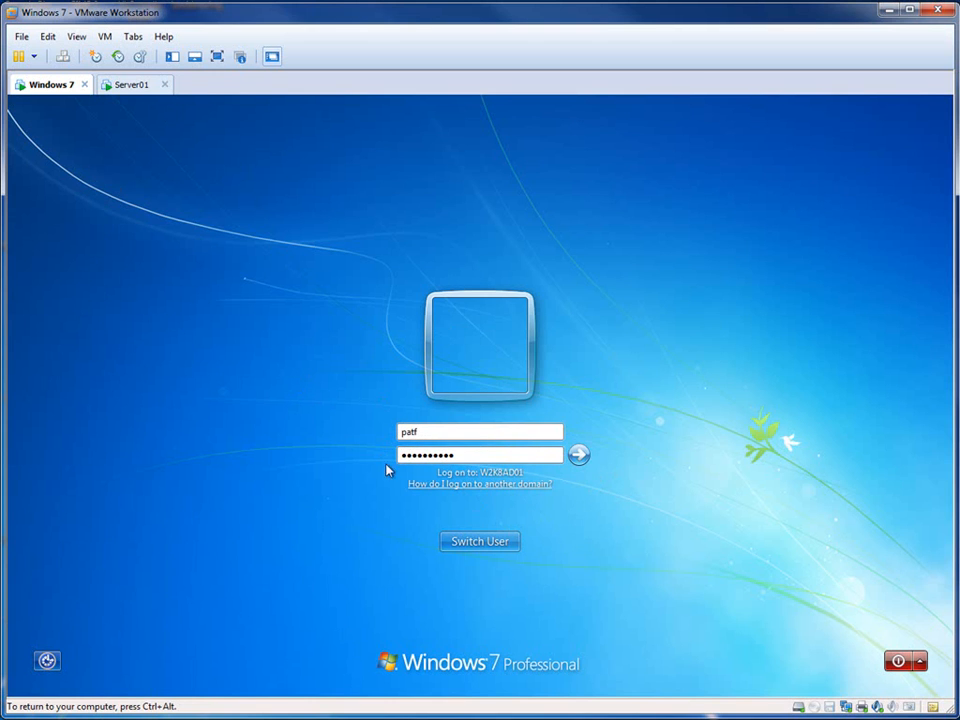
left_click(579, 456)
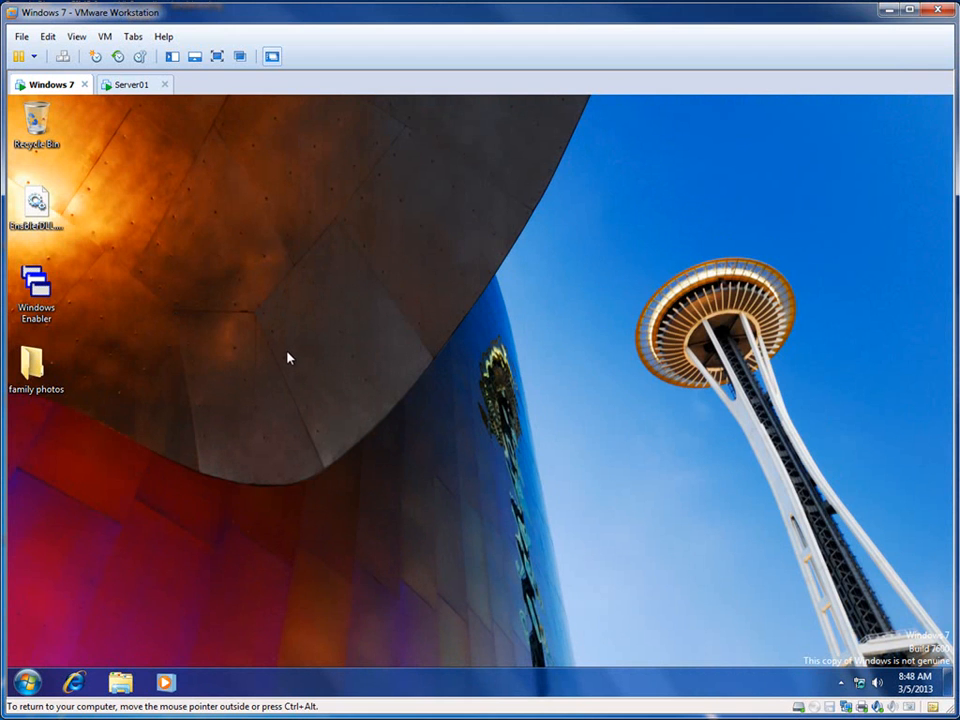
Step: Delete the family photos folder from the desktop to the Recycle Bin
left_click_drag(210, 323, 49, 430)
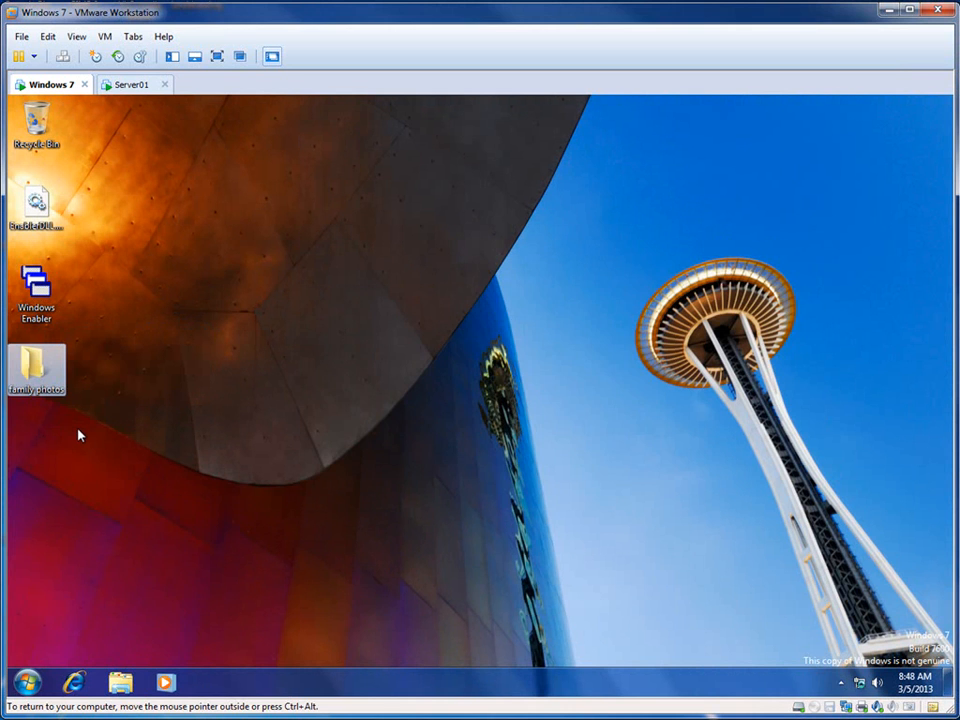
key("Delete")
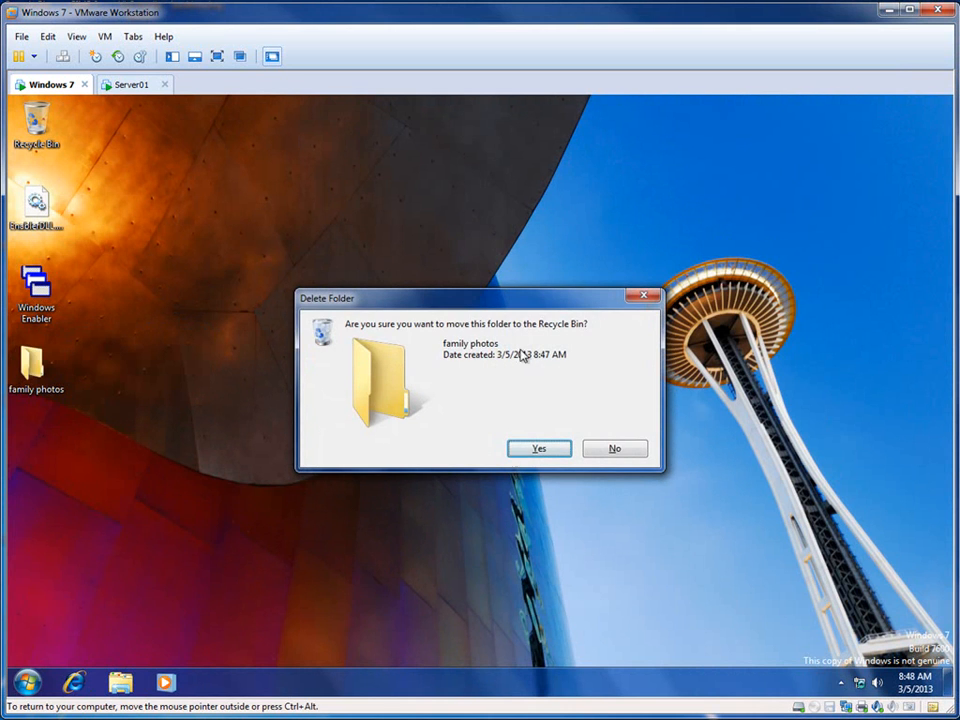
left_click(539, 447)
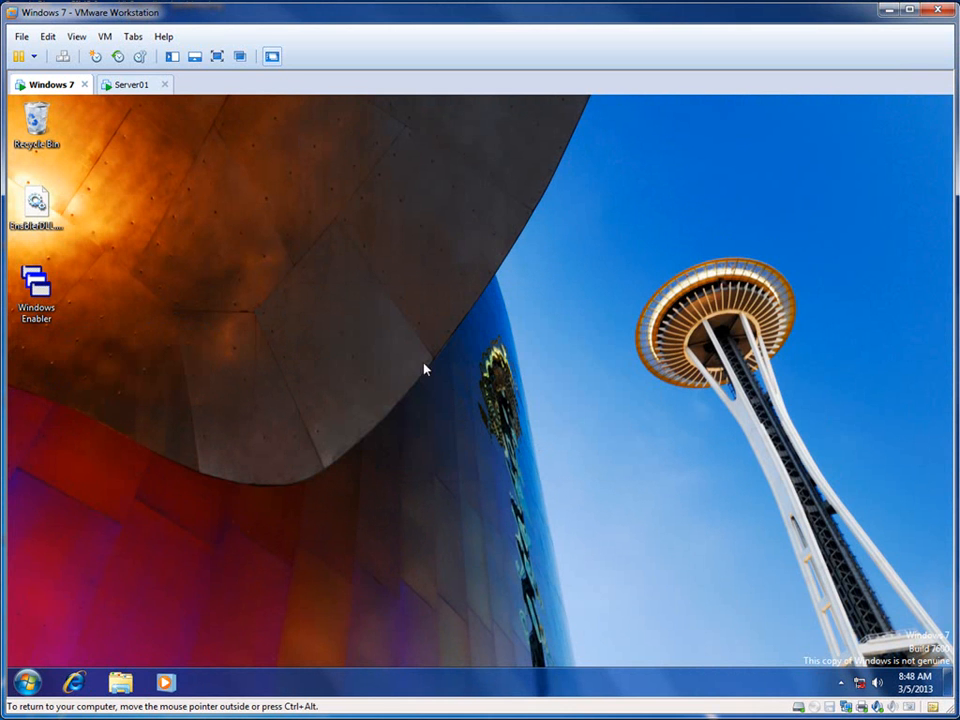
Step: Try to open the desktop personalization settings and dismiss the resulting dialogs
right_click(297, 297)
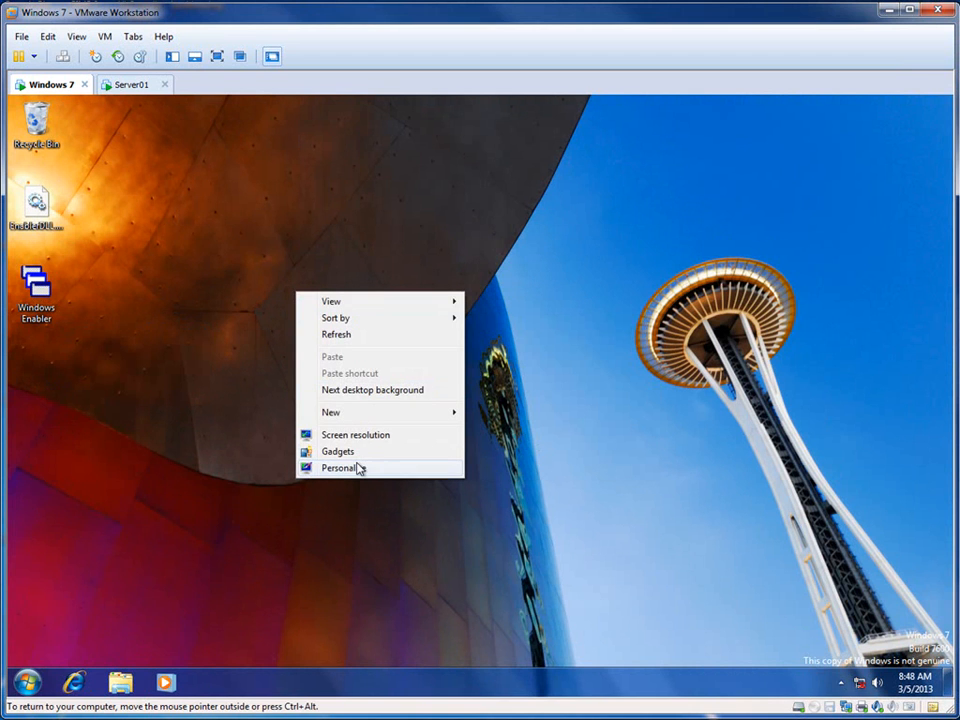
left_click(352, 468)
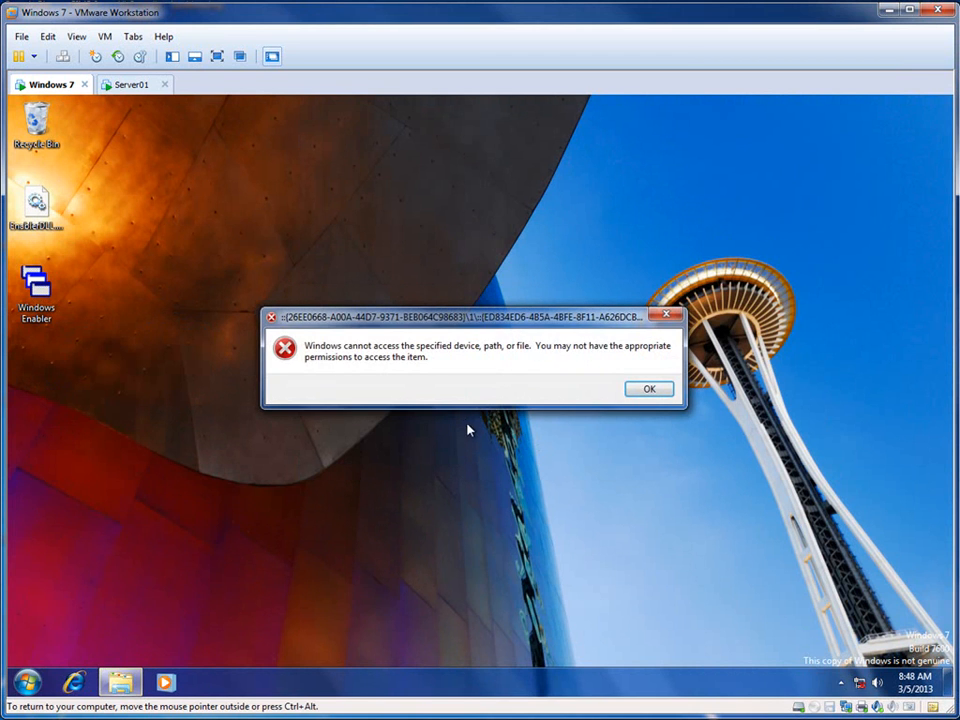
left_click(670, 390)
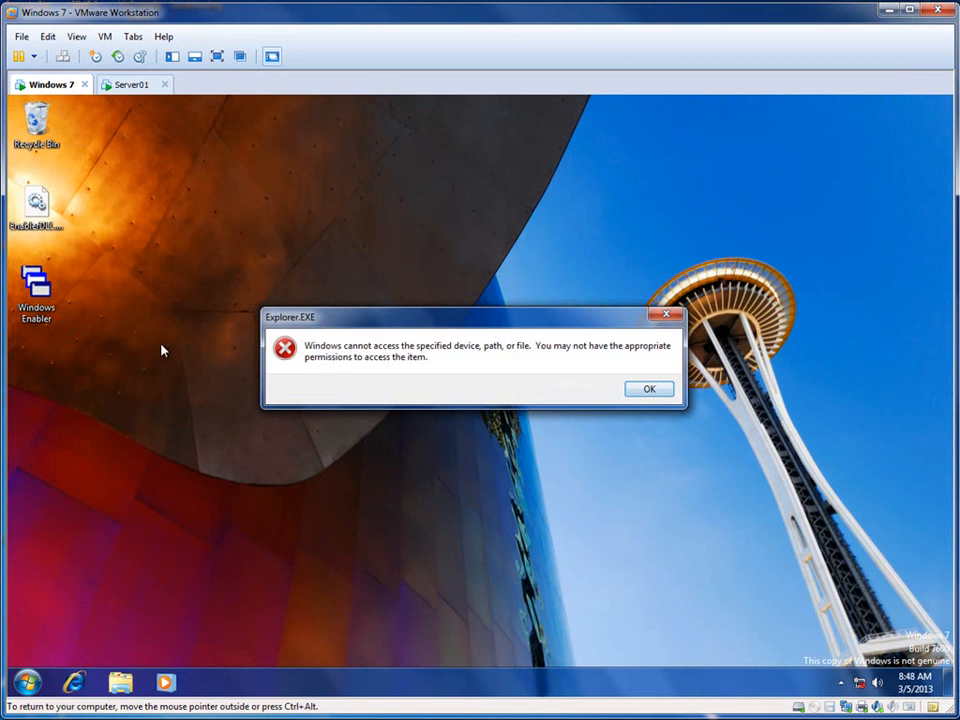
left_click(637, 390)
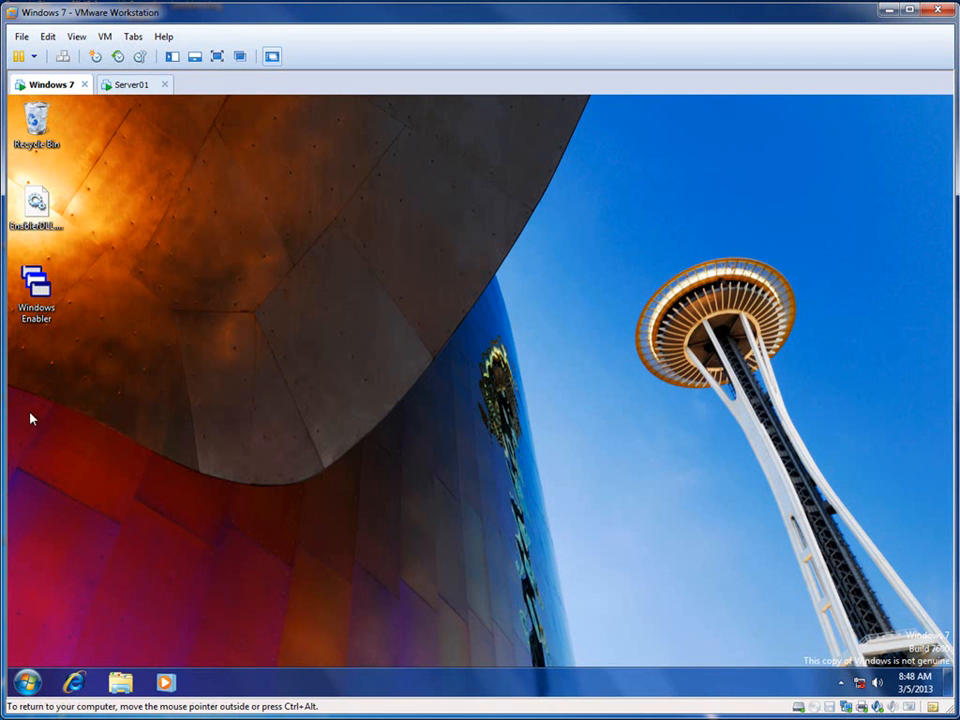
Step: Create two new text documents on the desktop, keeping their default names
right_click(288, 323)
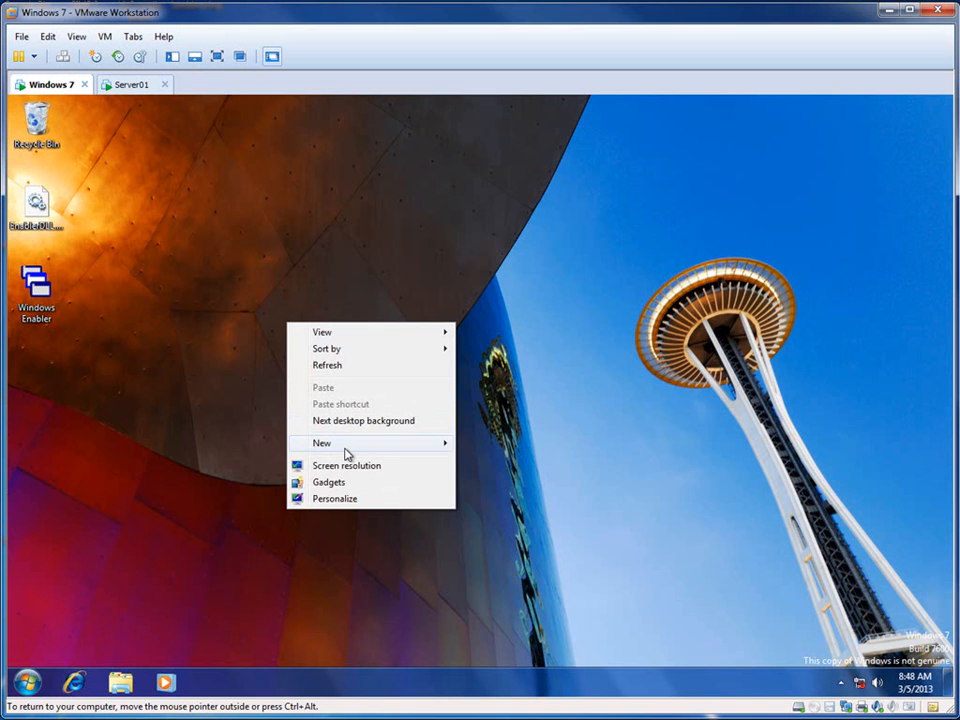
mouse_move(366, 447)
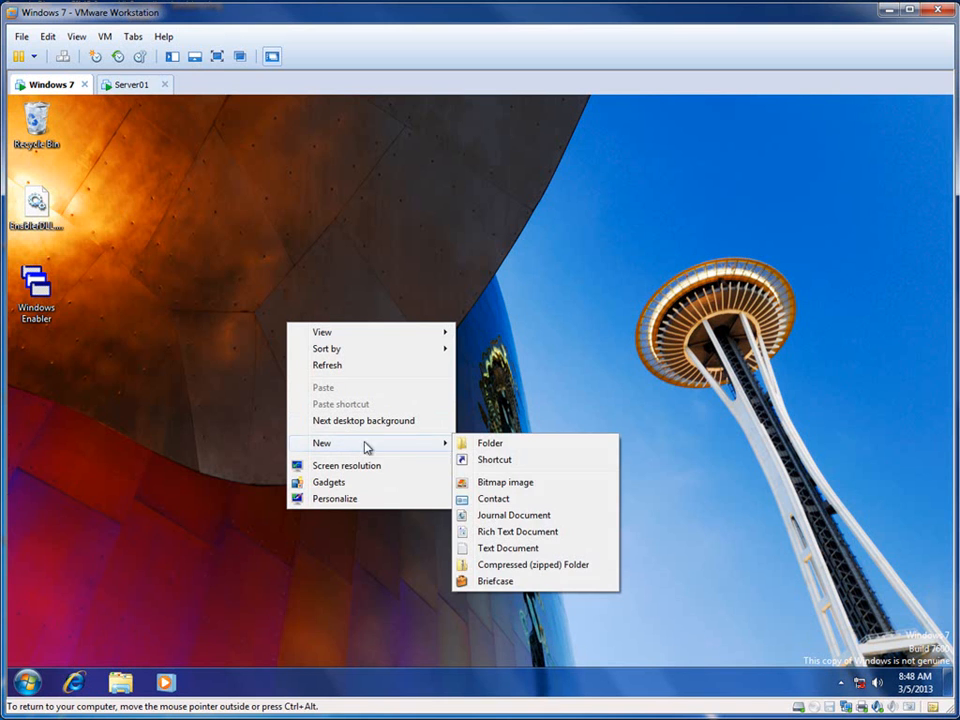
left_click(503, 548)
right_click(456, 370)
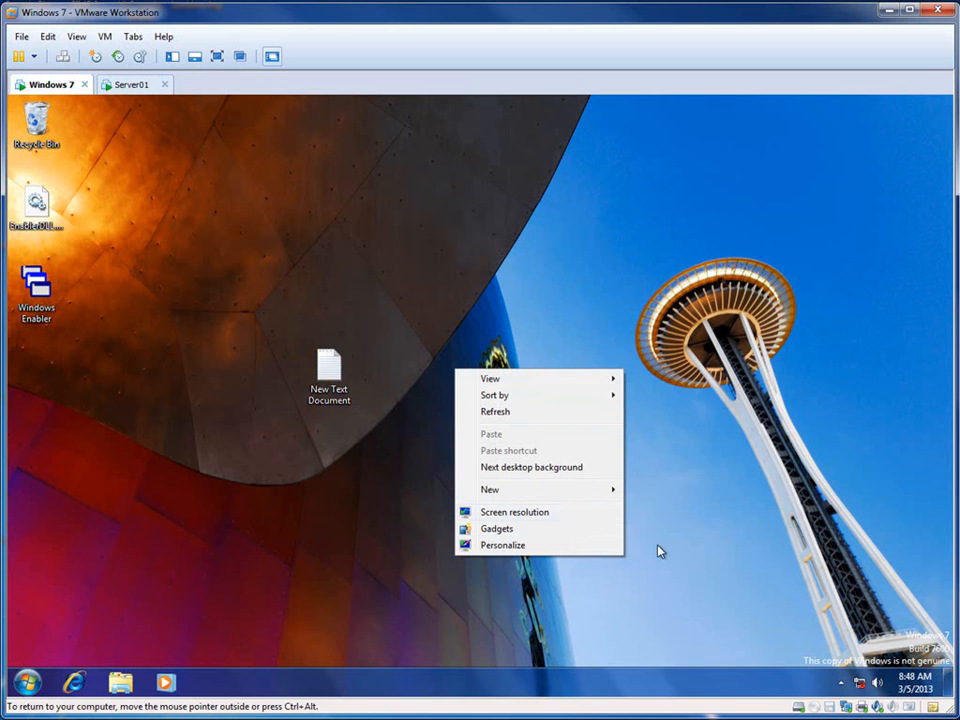
mouse_move(590, 490)
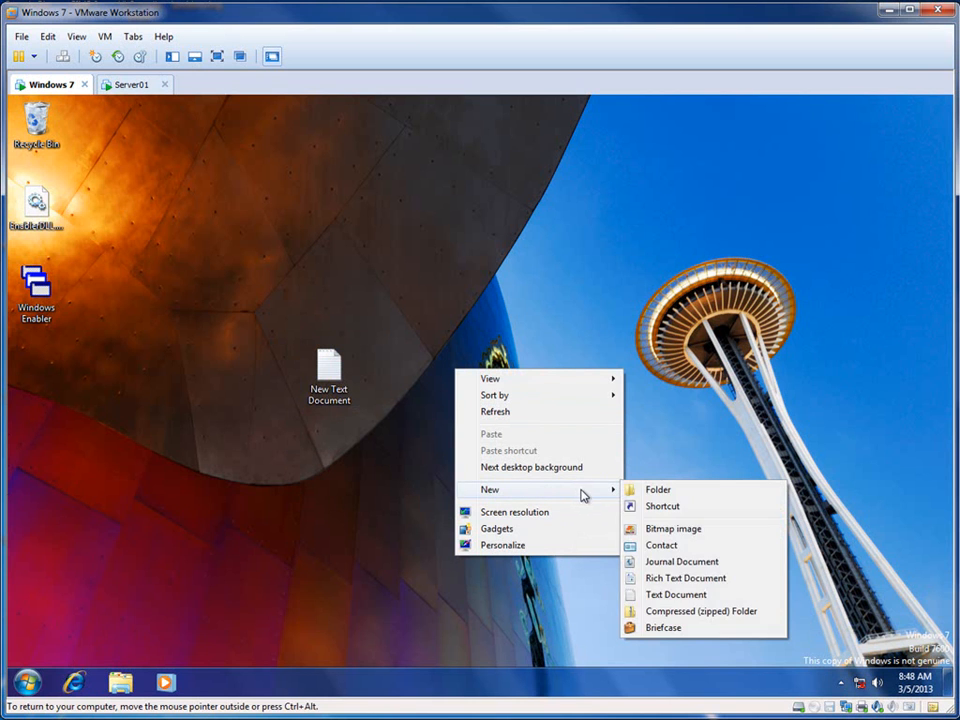
left_click(700, 594)
Step: Log the new user off Windows 7 and log the same user back on with the account password
left_click(27, 683)
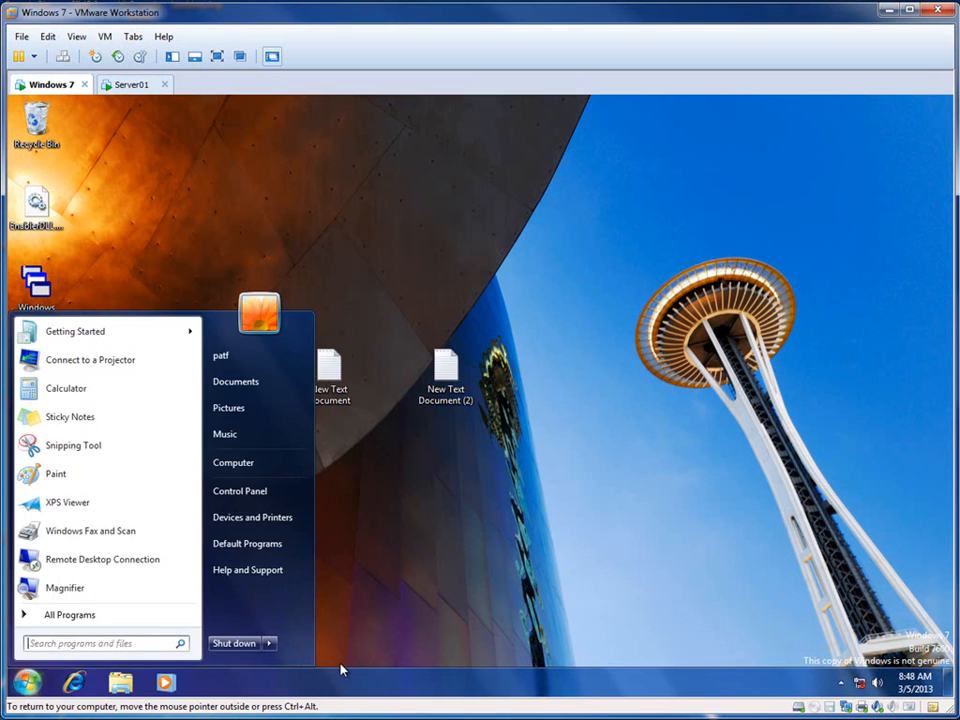
left_click(273, 645)
left_click(315, 589)
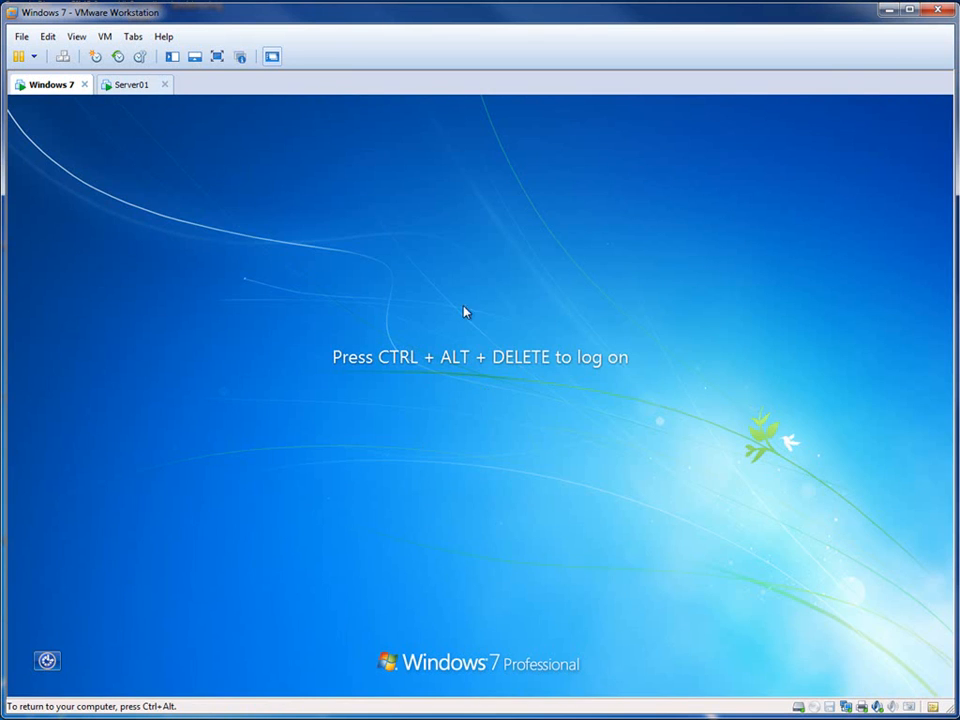
left_click(62, 56)
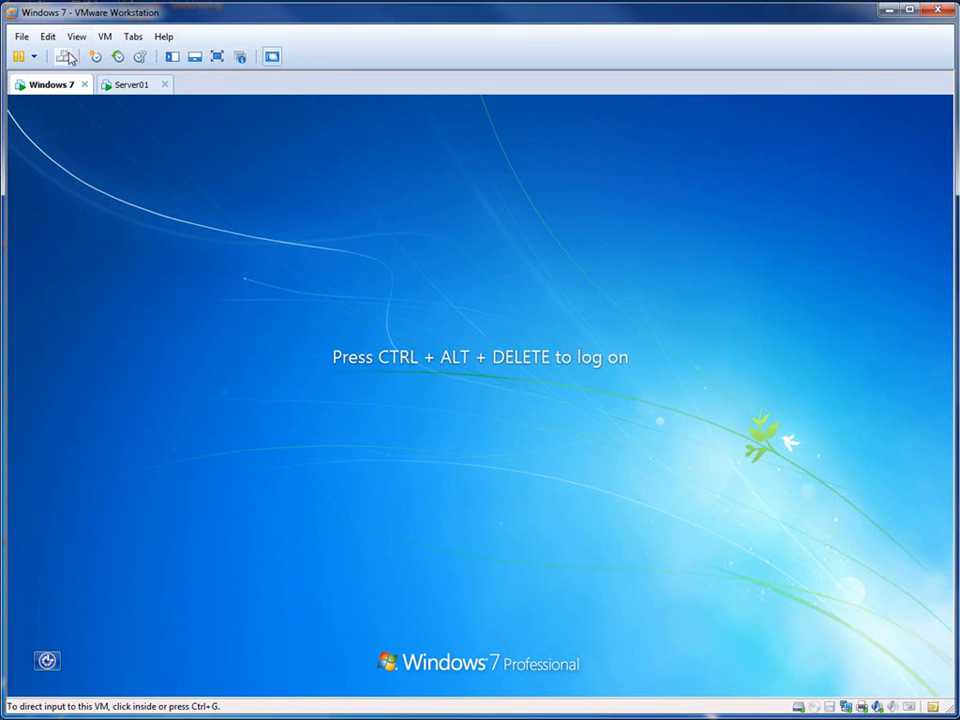
type("••••••••••")
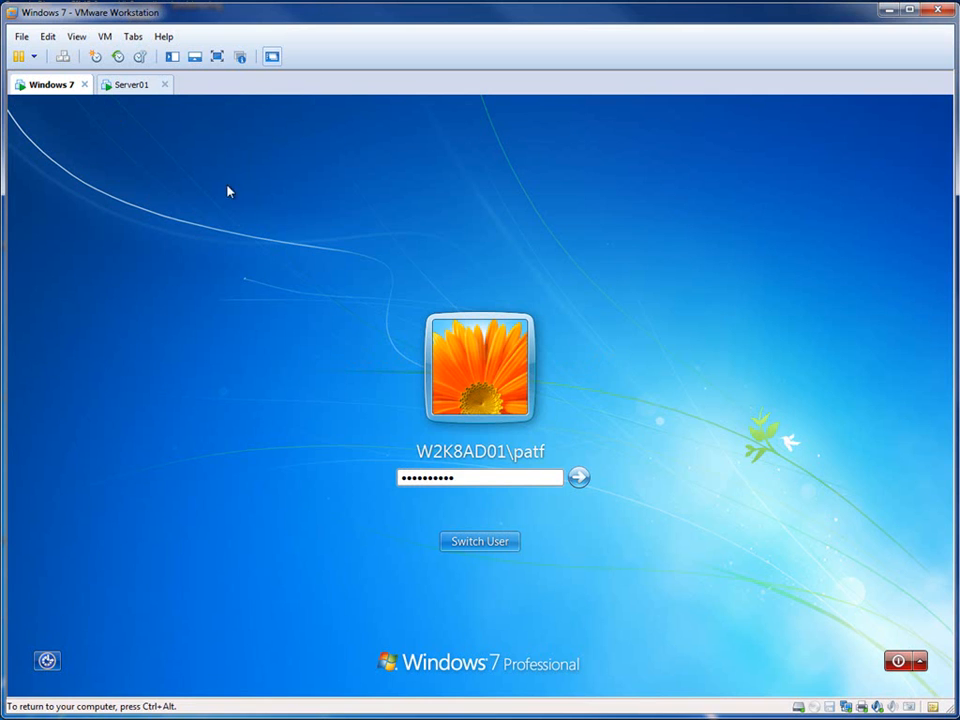
key("Return")
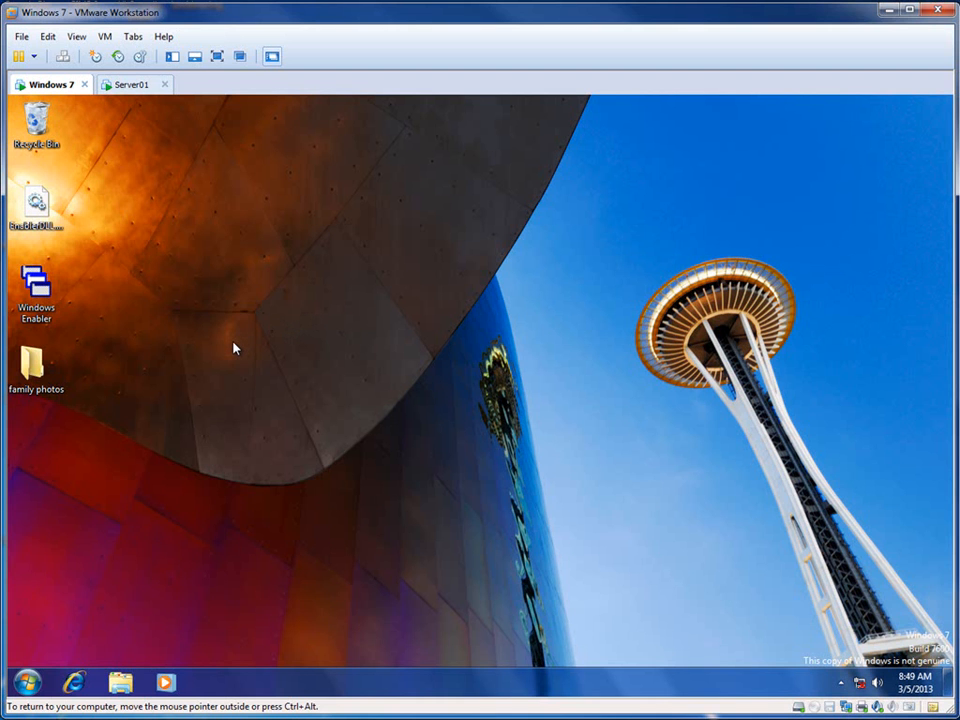
Step: Switch to the Server01 virtual machine and open the Profiles folder on Local Disk (C:)
left_click(130, 84)
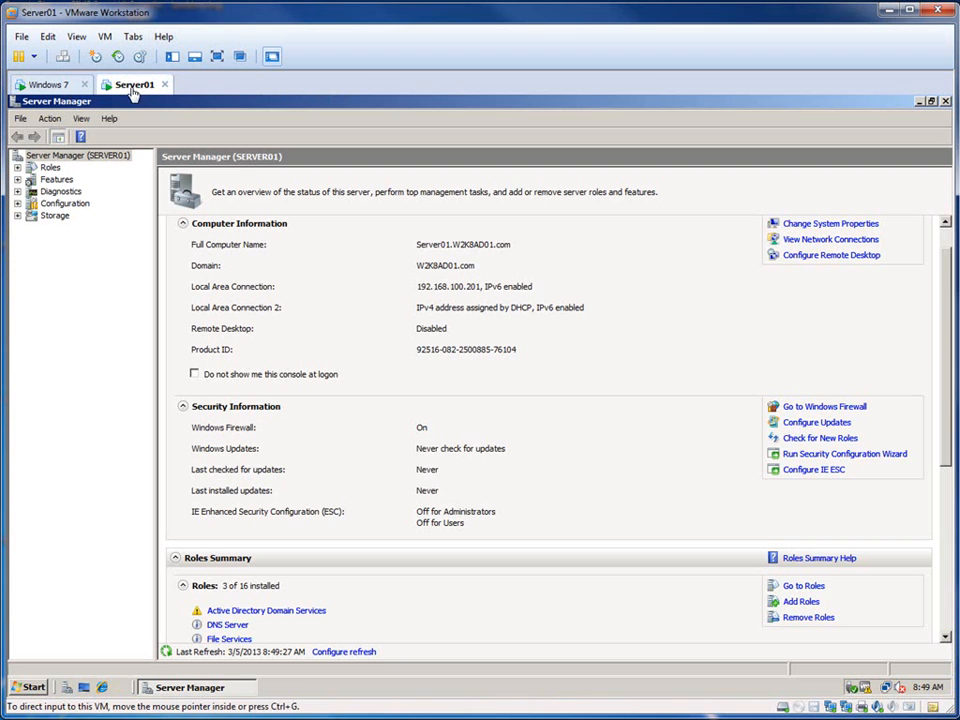
key("super")
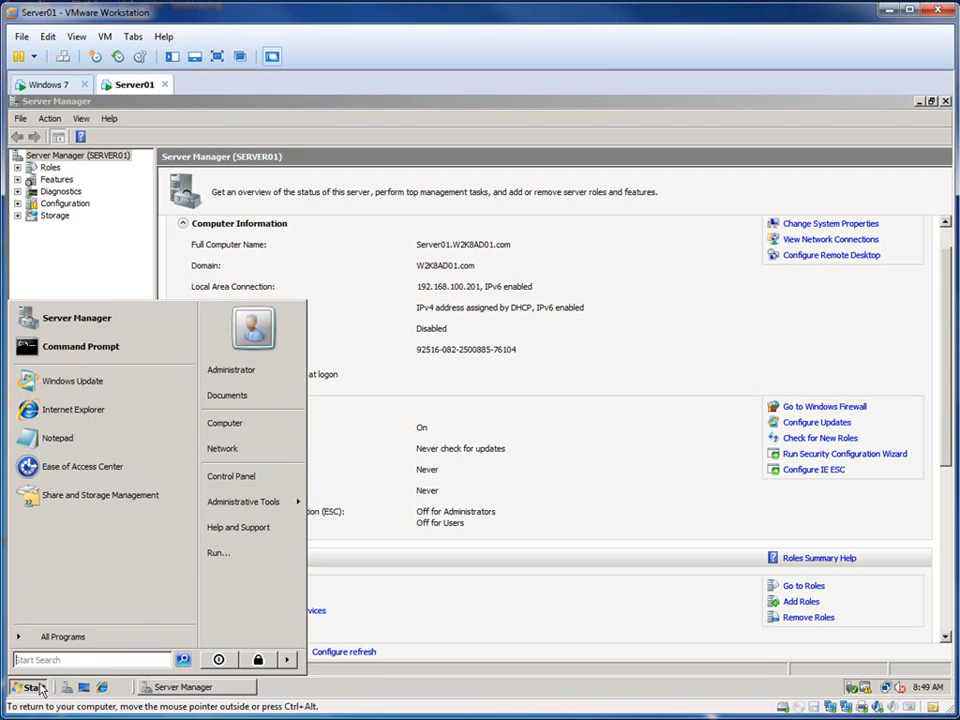
left_click(248, 435)
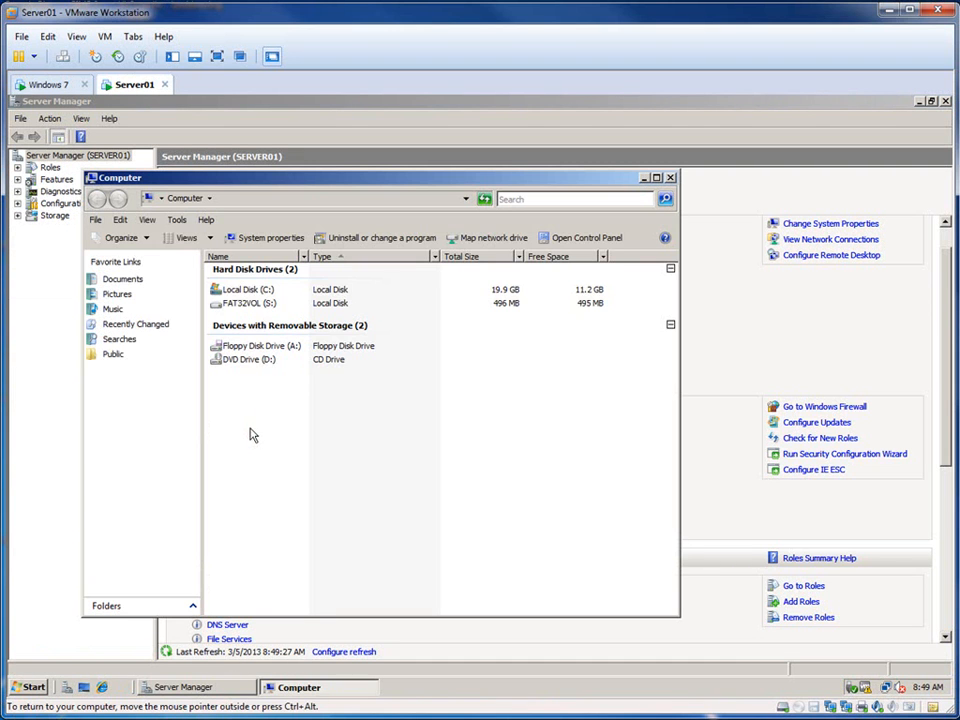
double_click(270, 289)
double_click(265, 320)
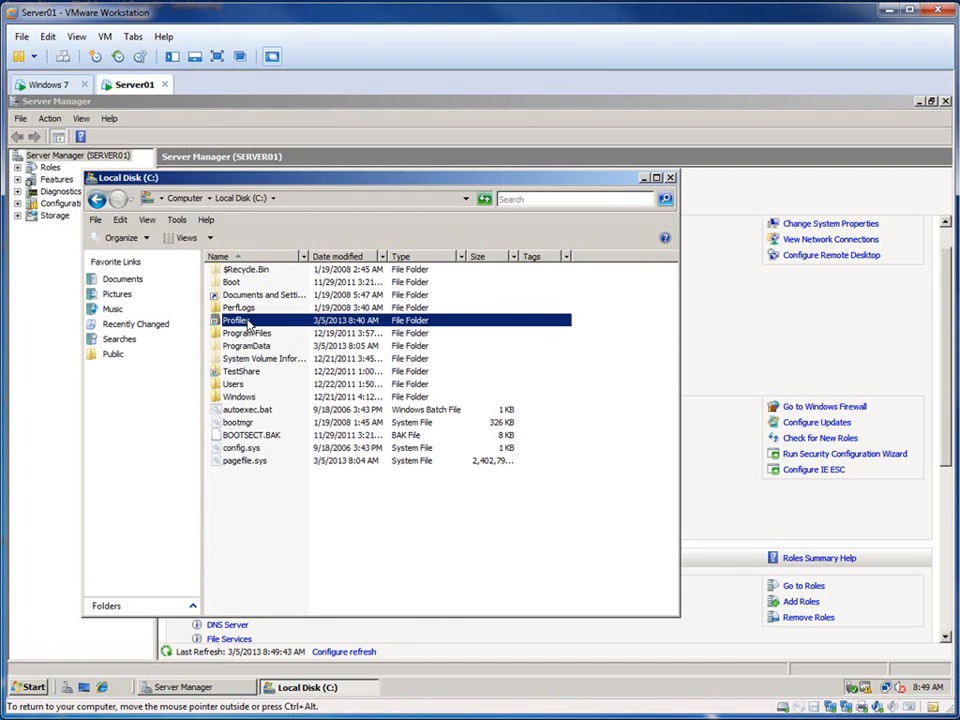